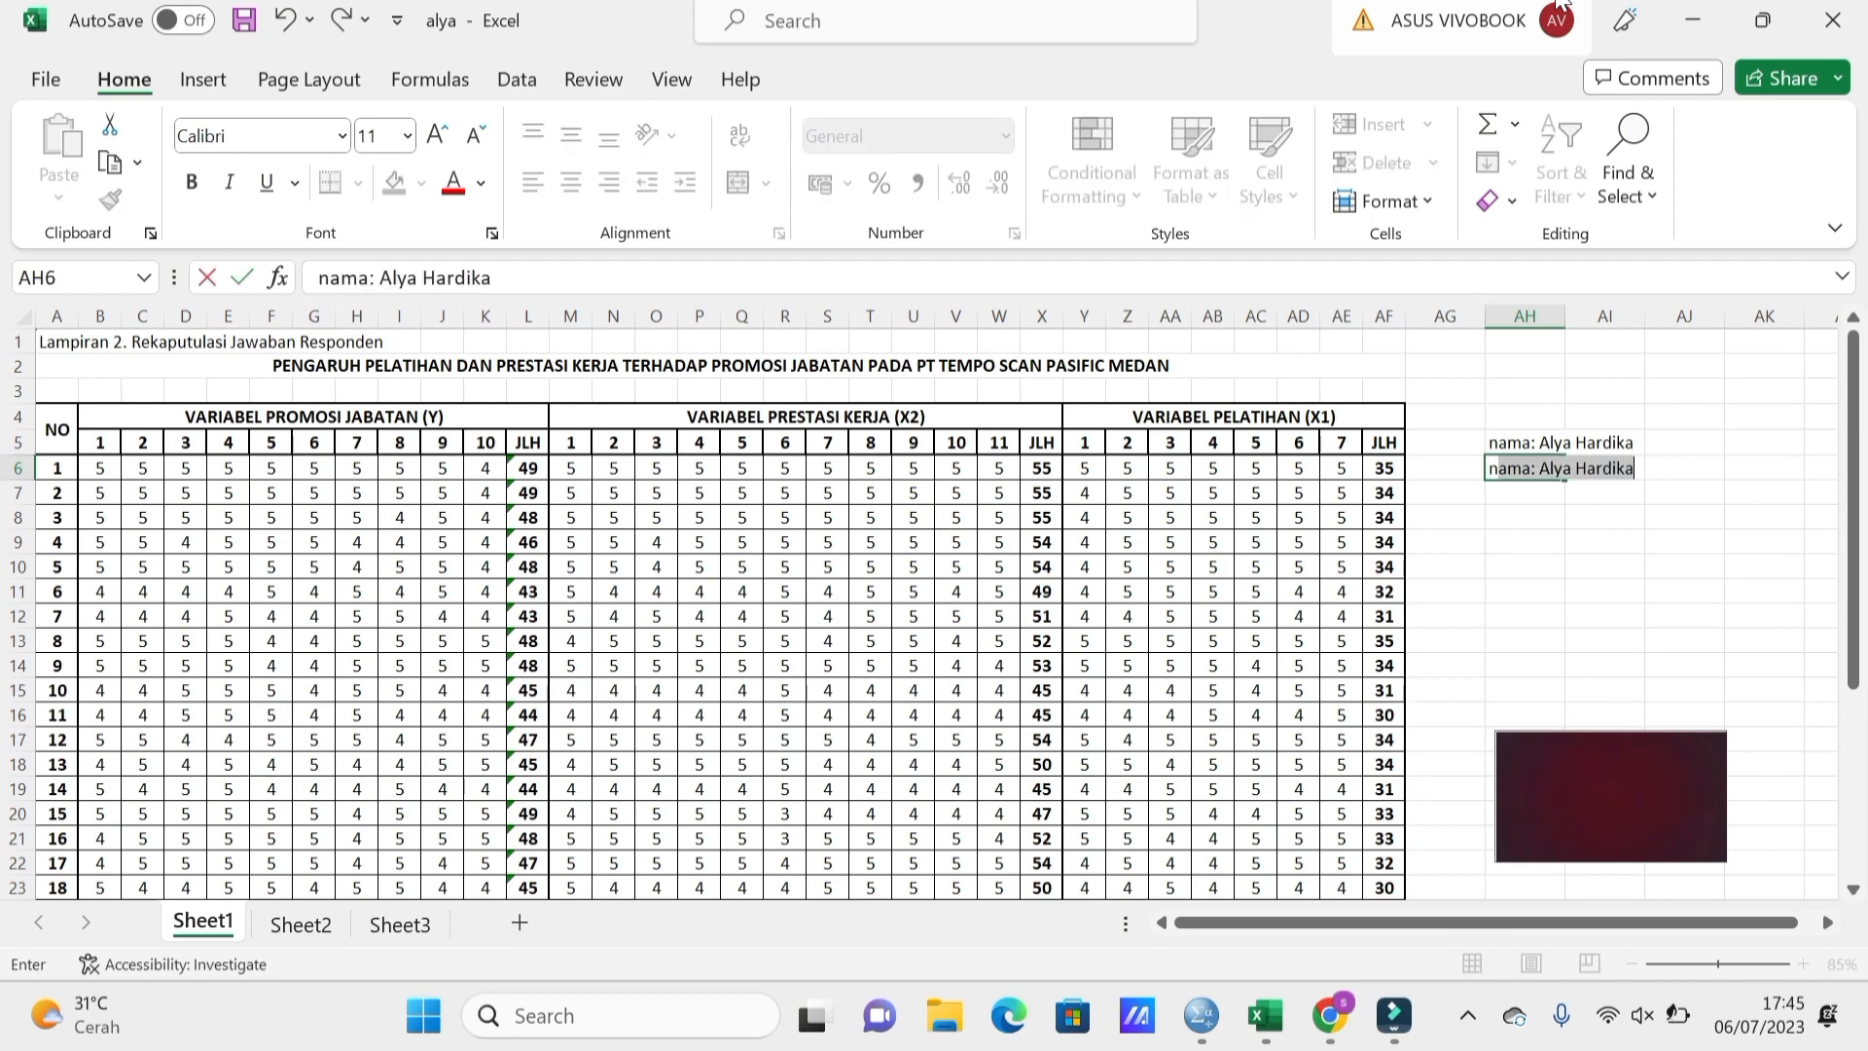
Replace the AutoComplete text in AH6 with the 'Npm:' student ID line, then select cells near AL4.
key("BackSpace")
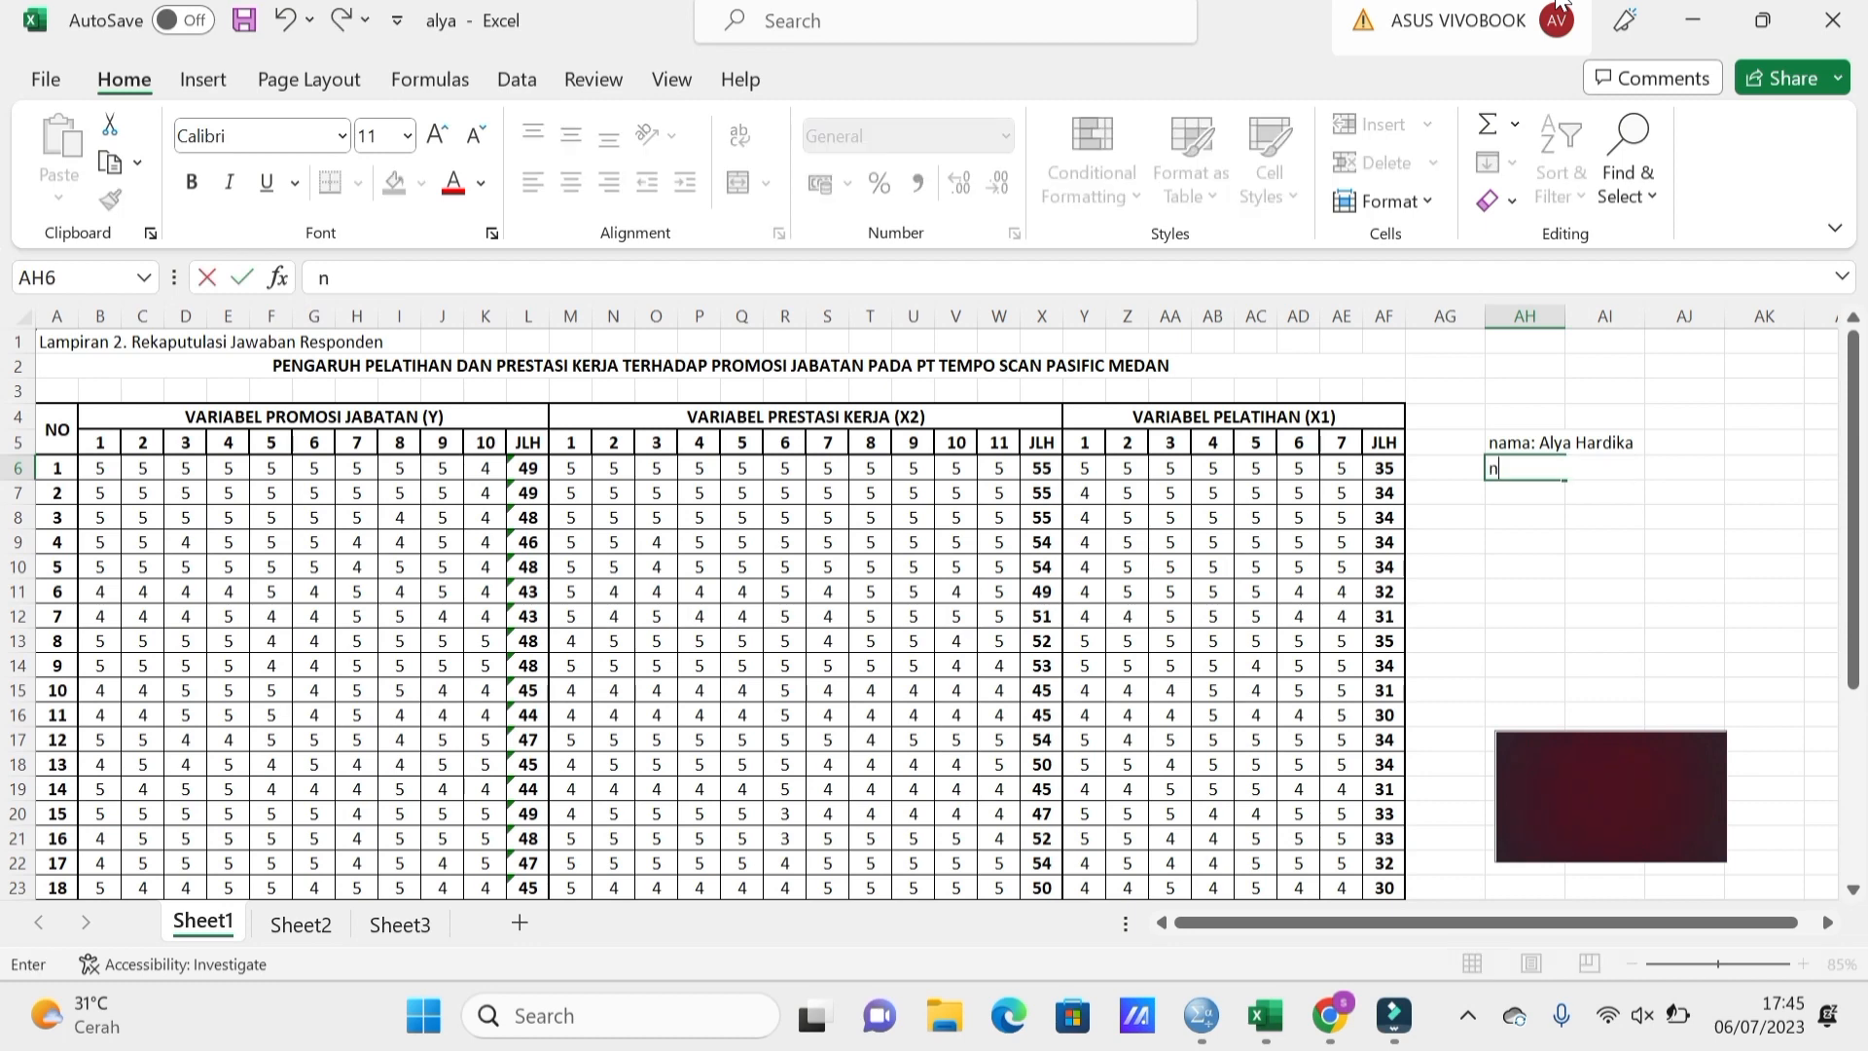
key("BackSpace")
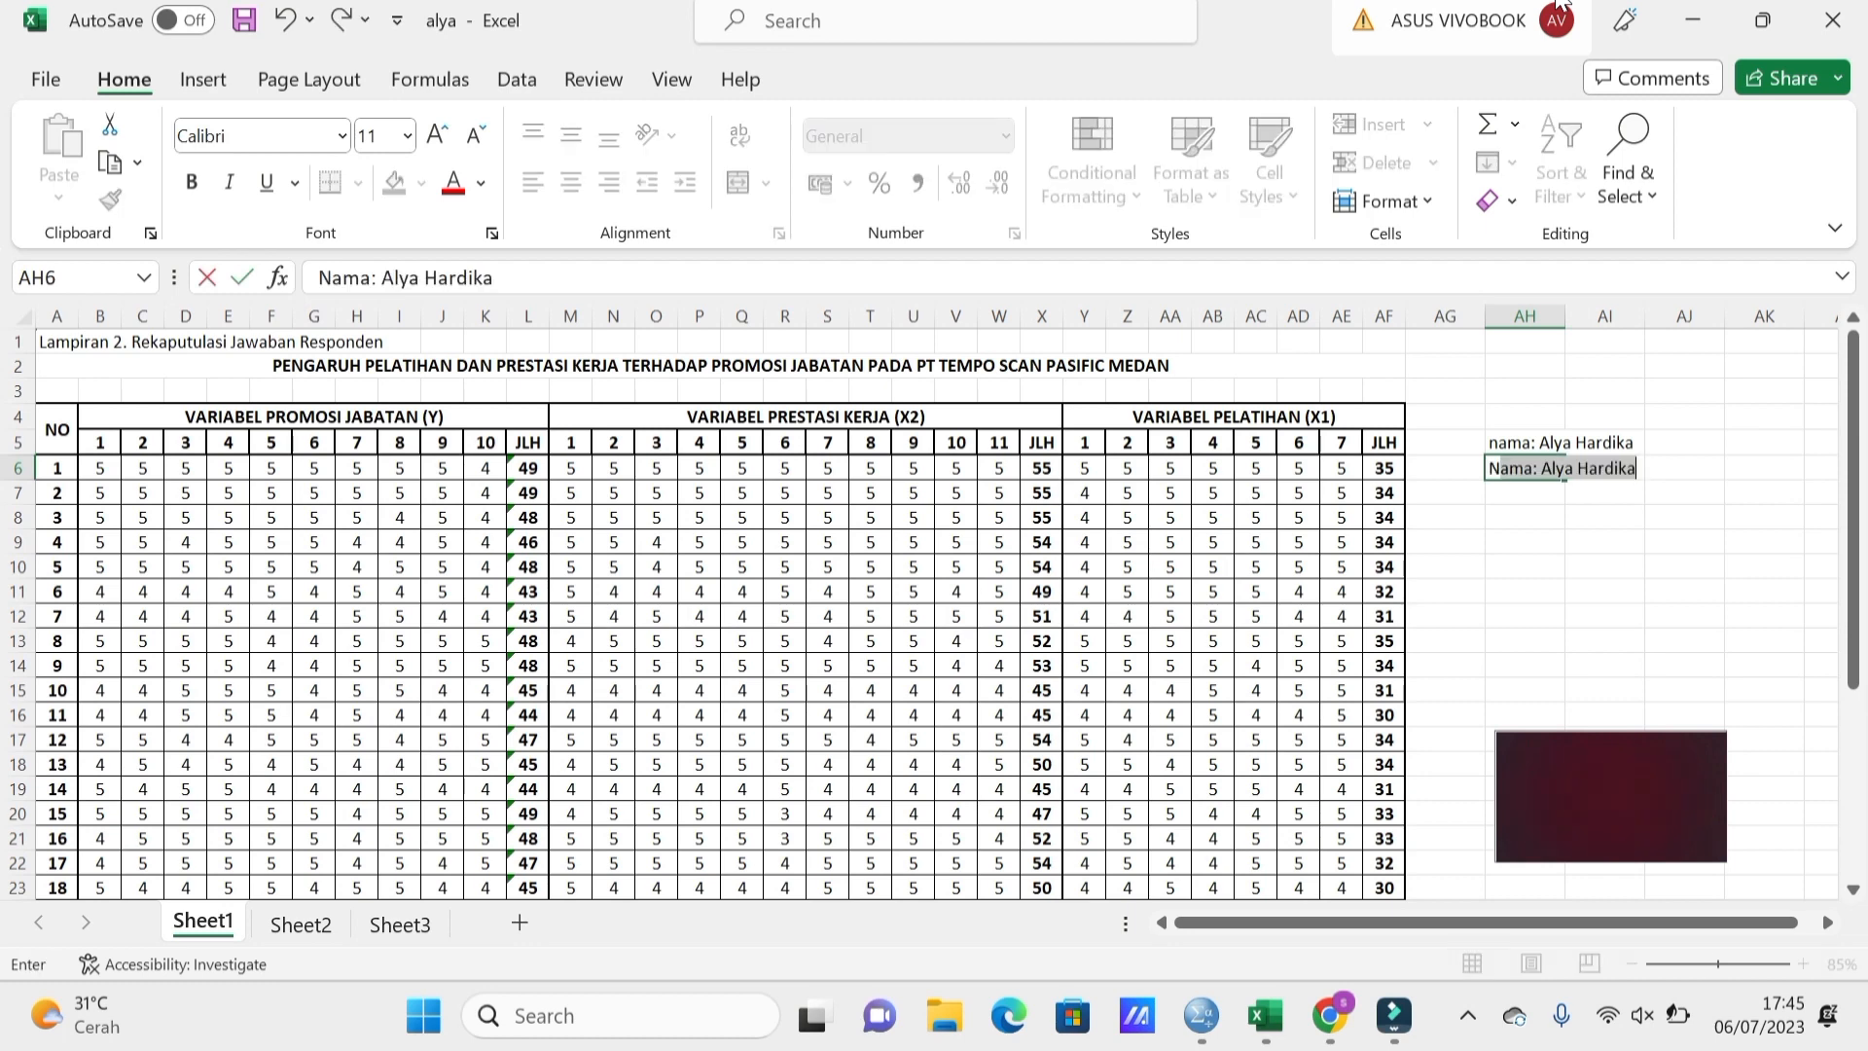
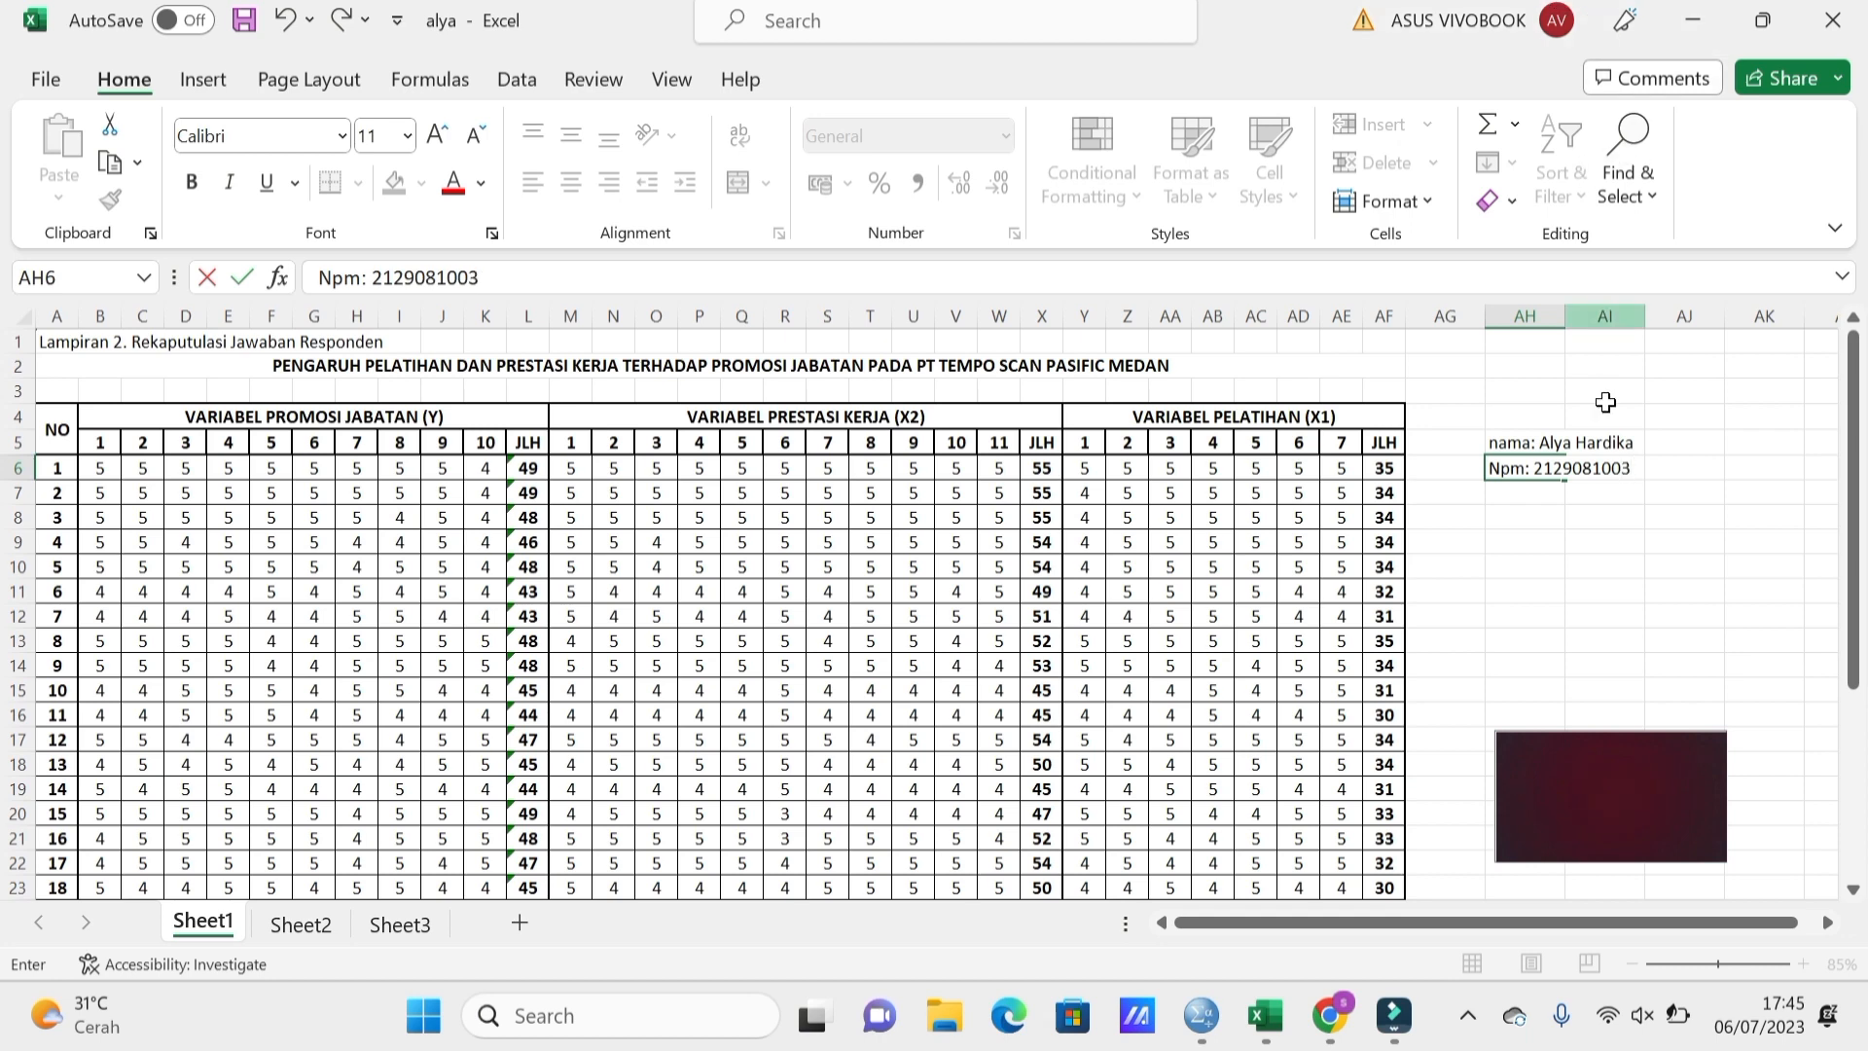
left_click(1557, 558)
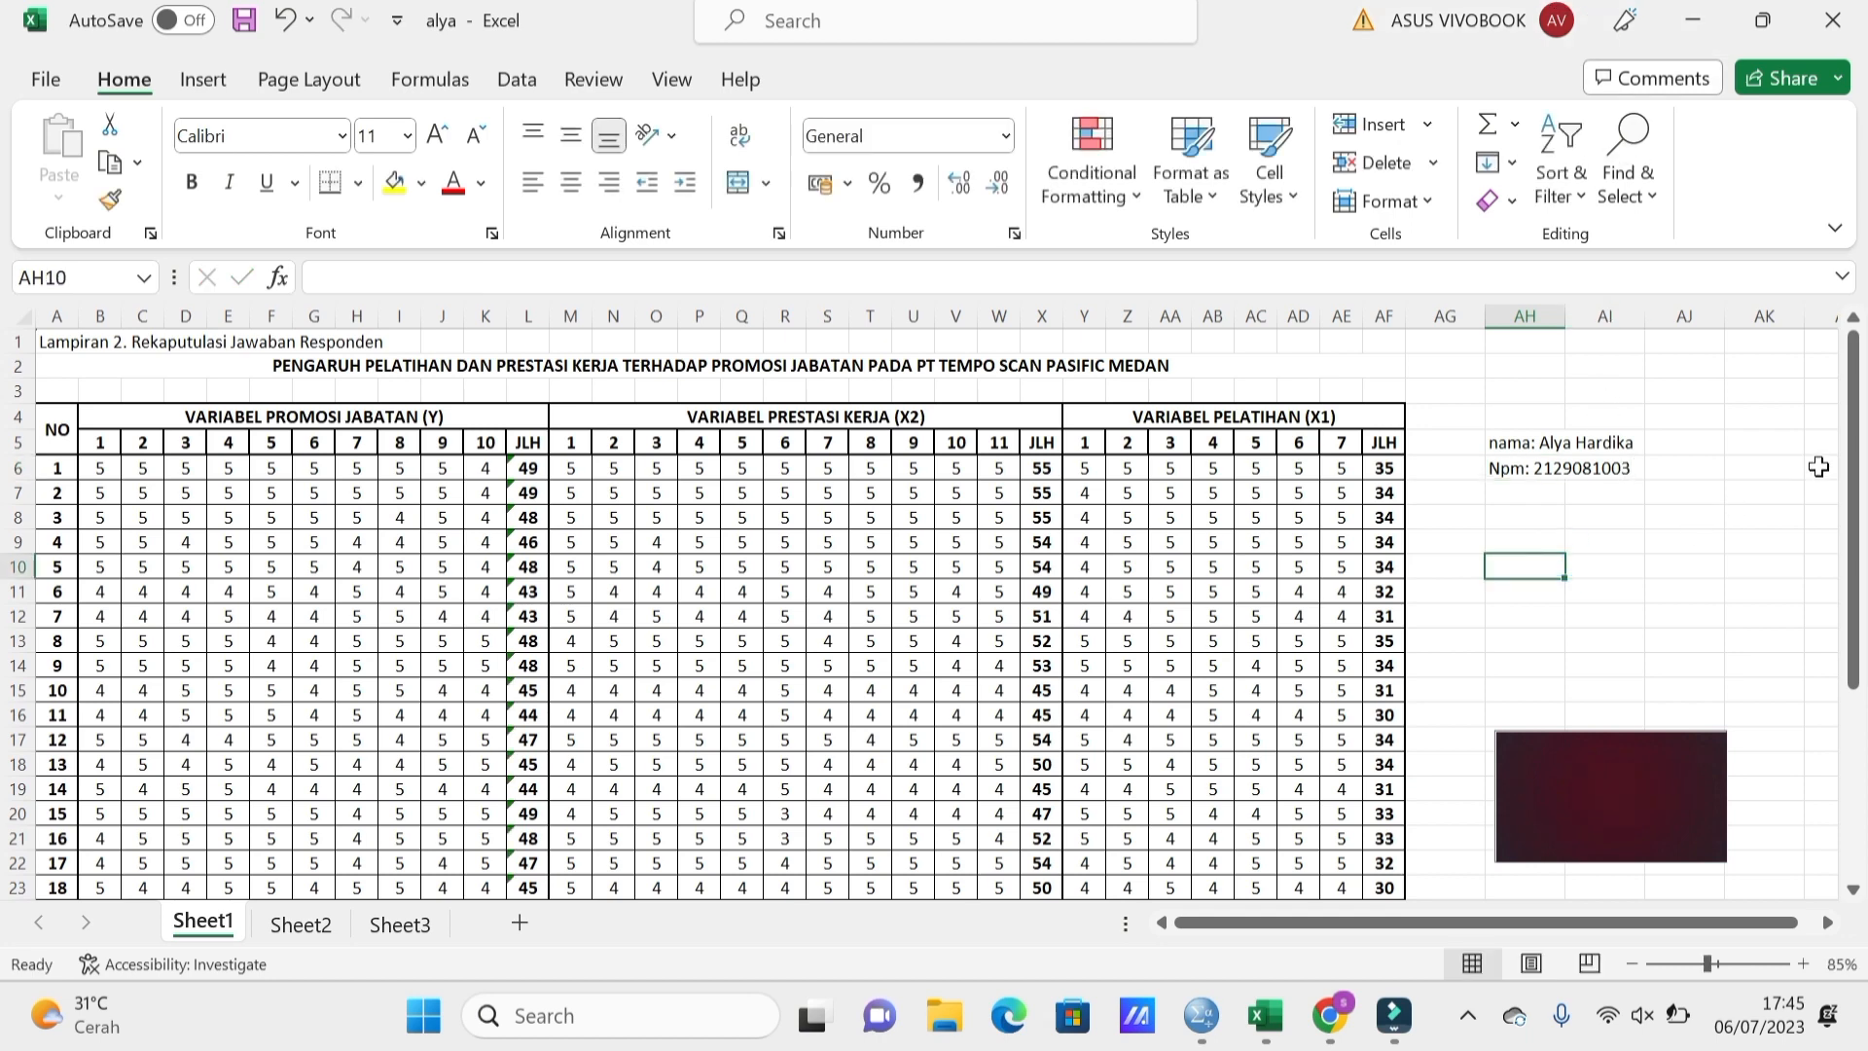
left_click(1823, 411)
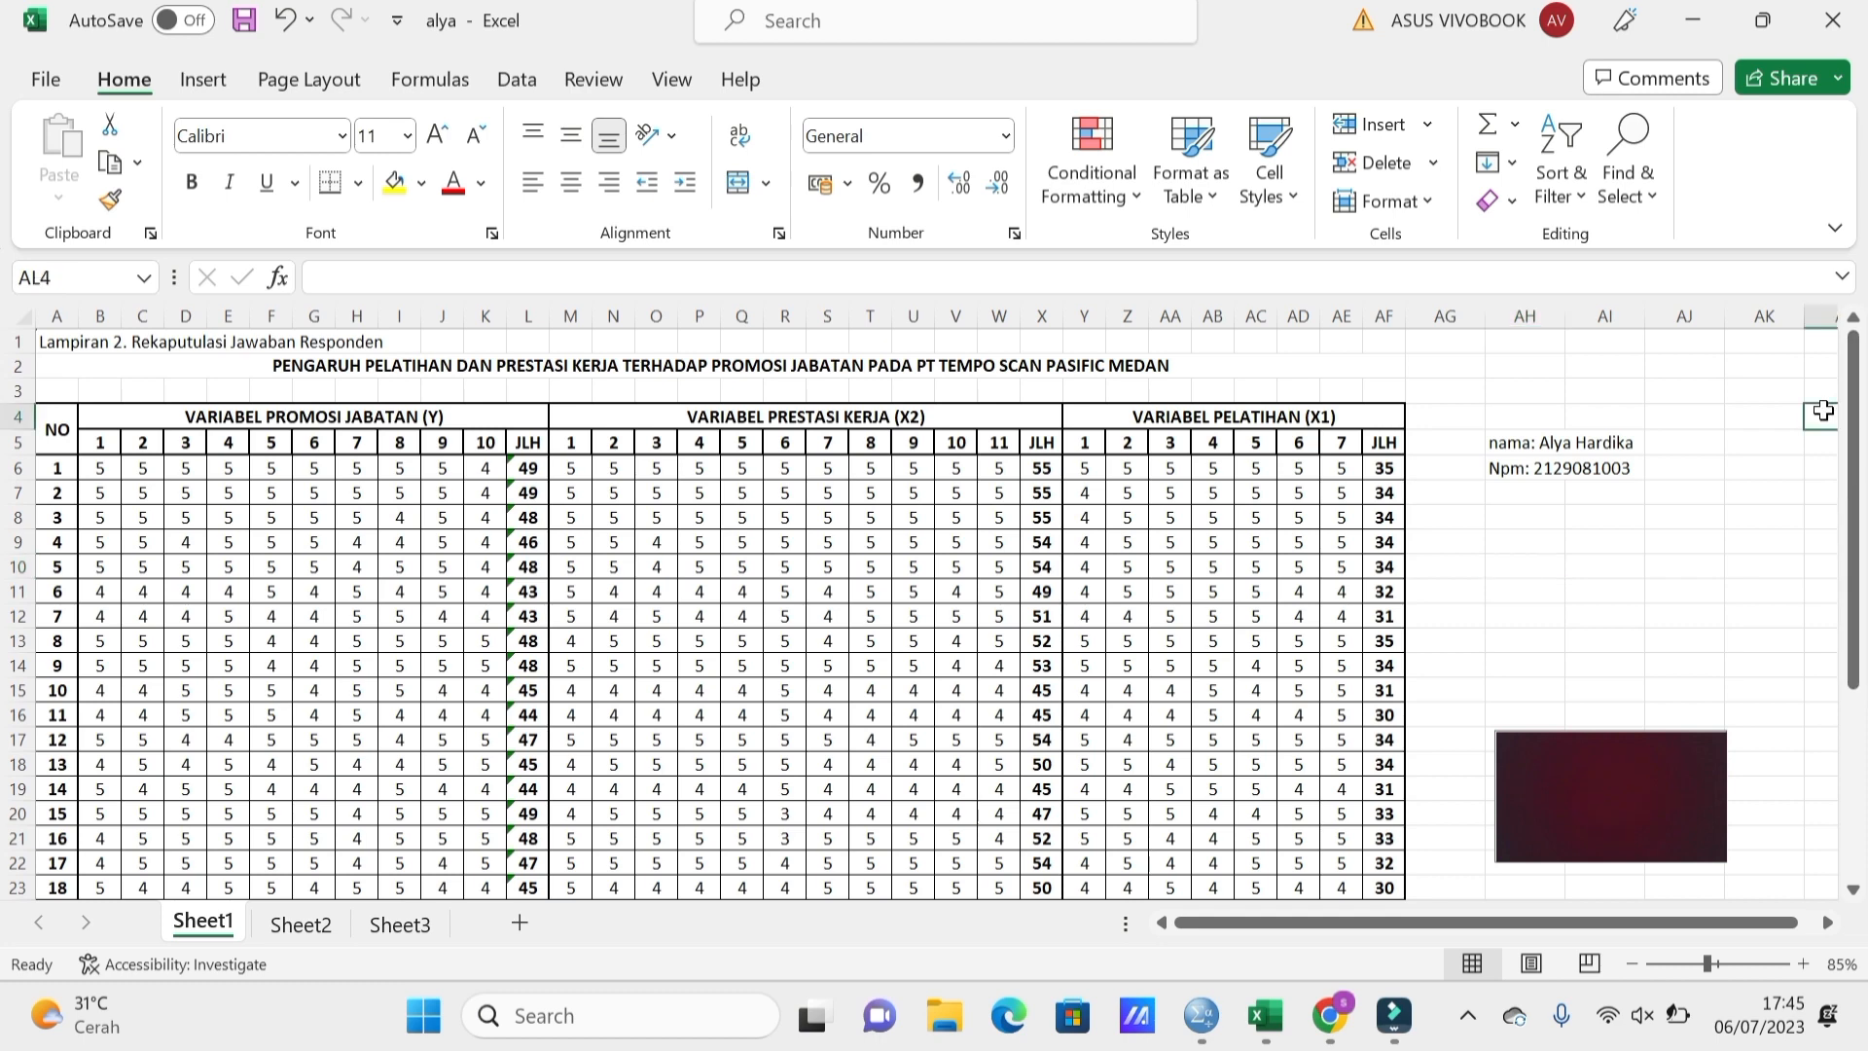
left_click_drag(1820, 409, 1826, 462)
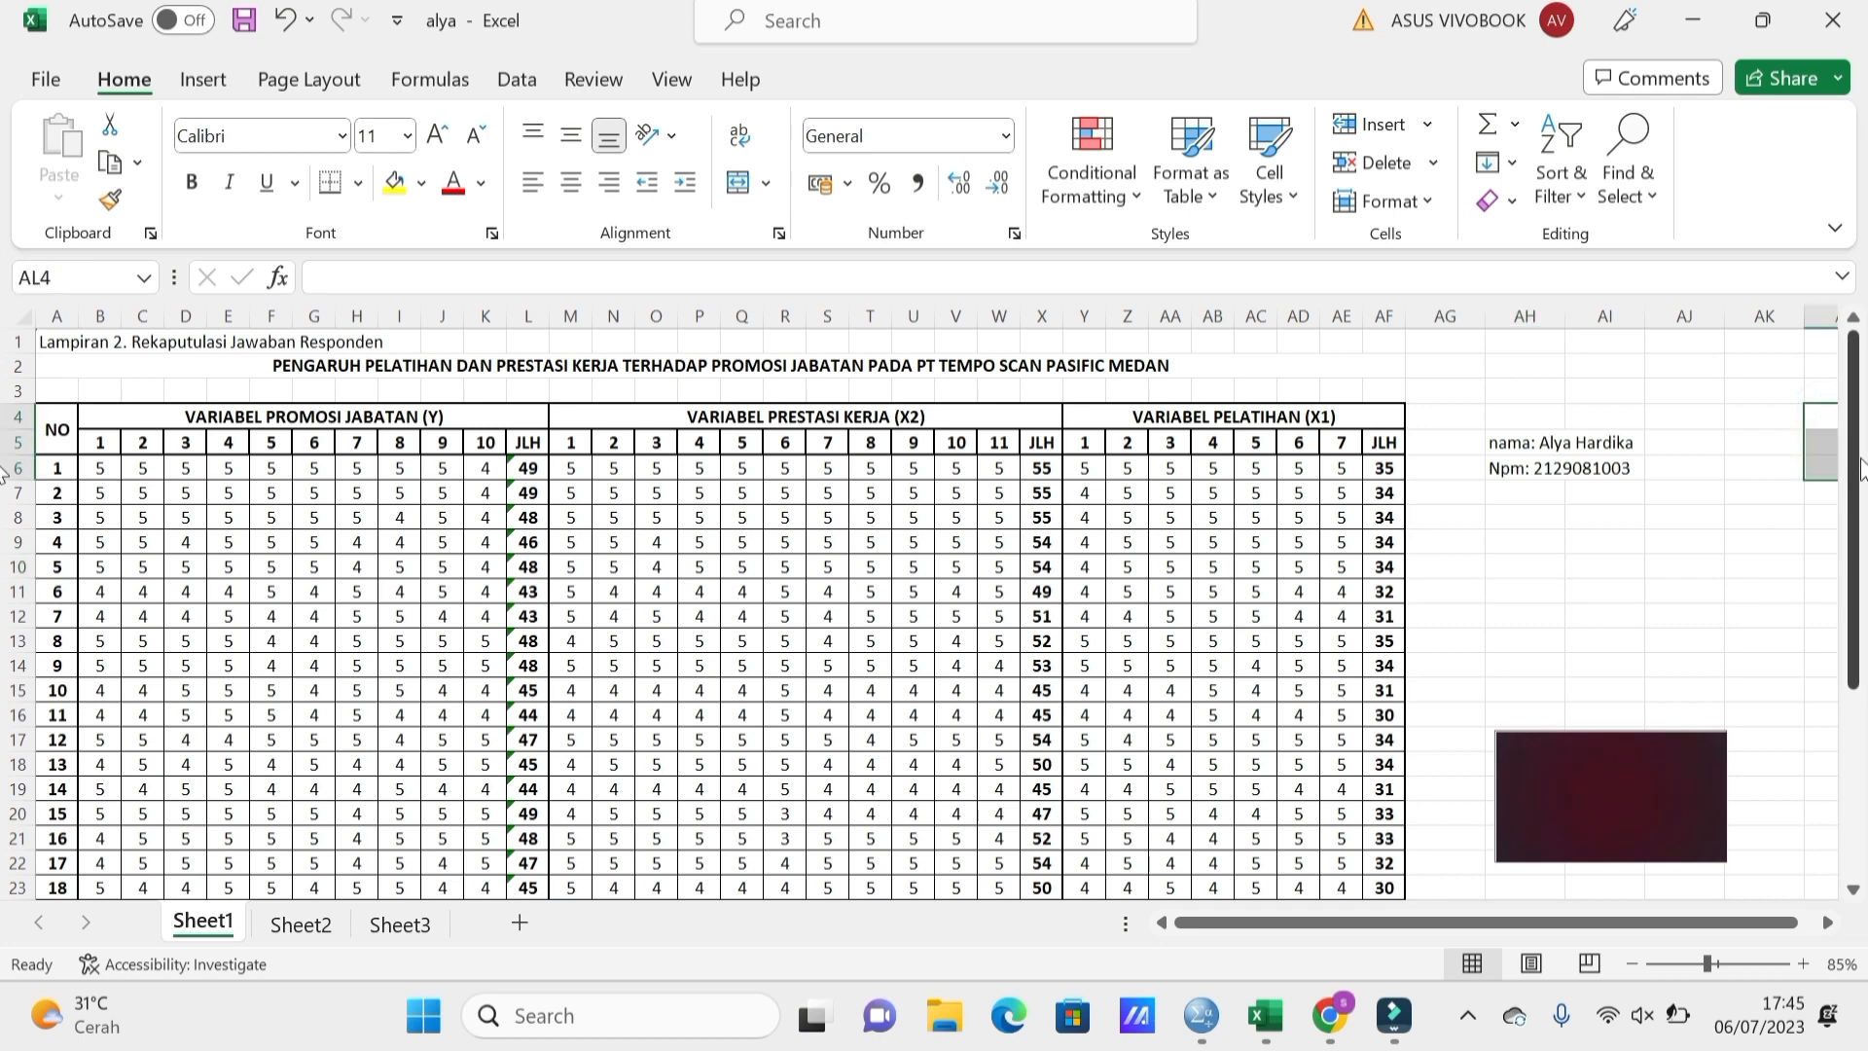
mouse_move(1848, 467)
left_mouse_down()
mouse_move(1863, 765)
mouse_move(1829, 680)
mouse_move(1831, 517)
mouse_move(1854, 492)
left_mouse_up()
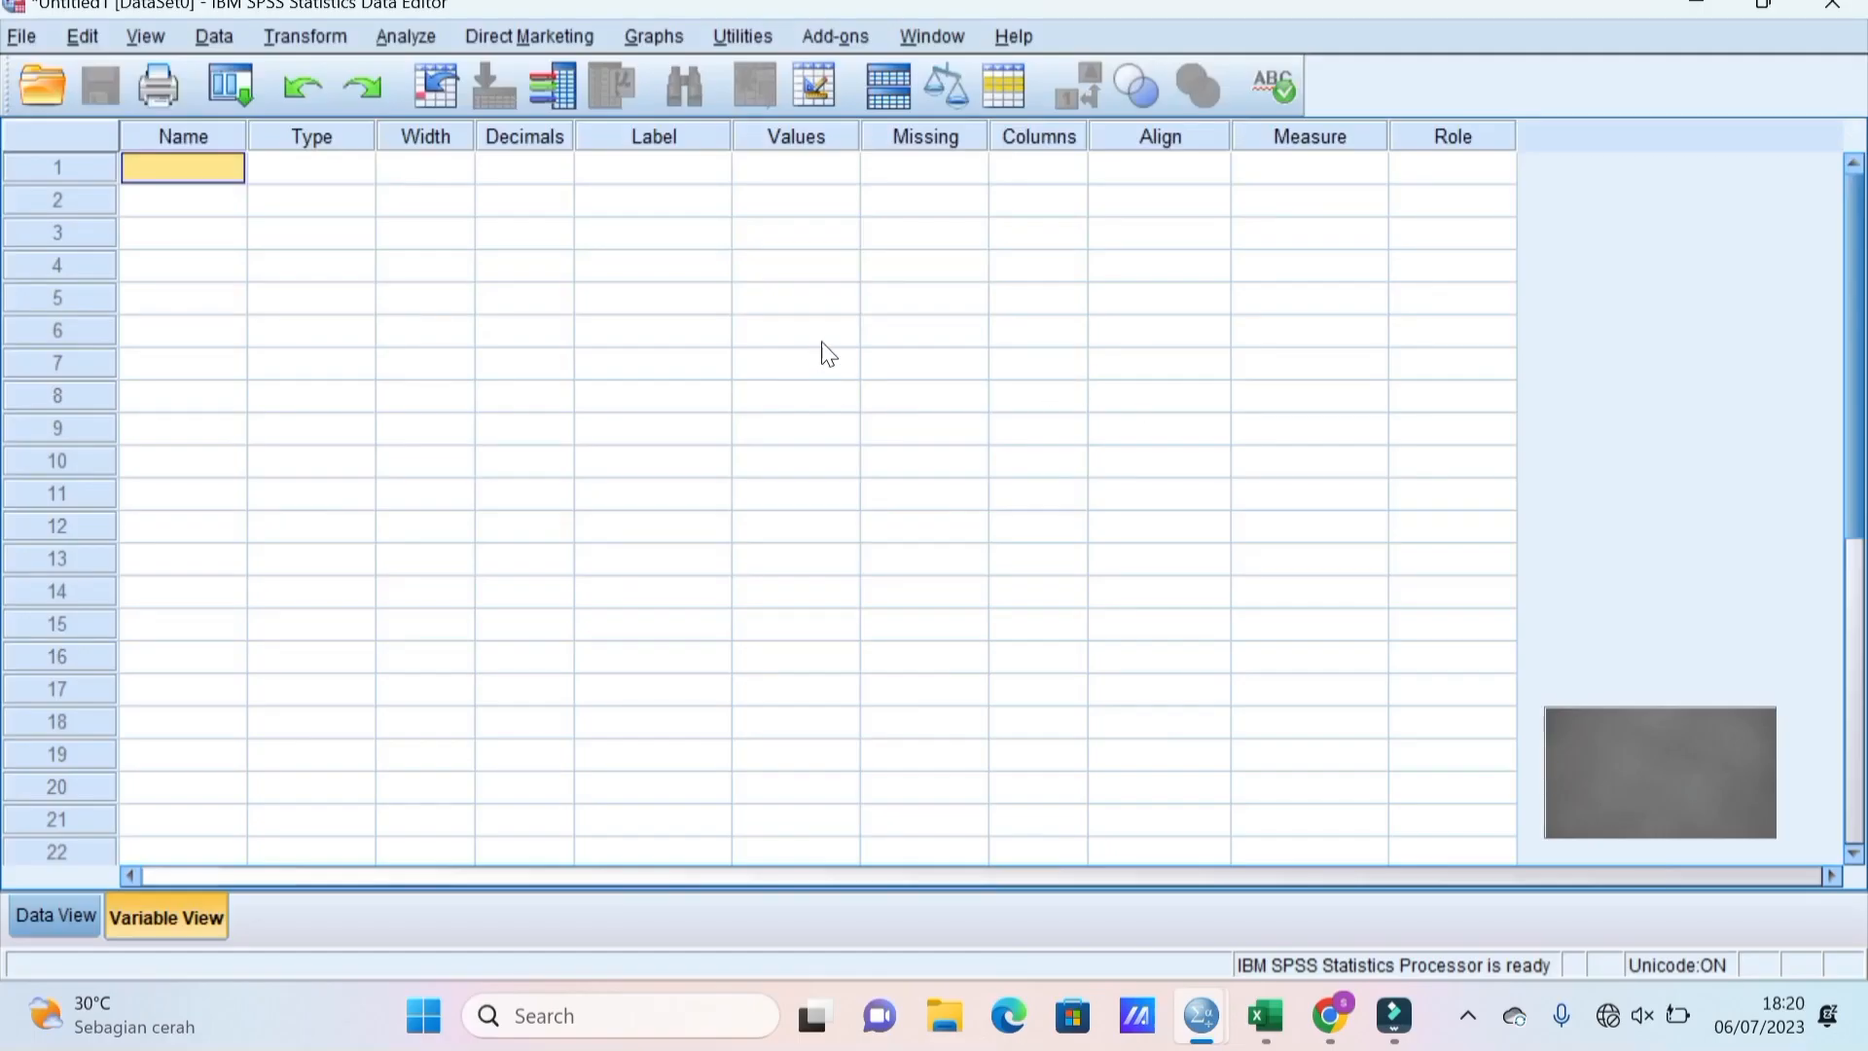
Name the first five variables y1, y2, y3, y4 and y5 in Variable View.
double_click(214, 167)
type("y")
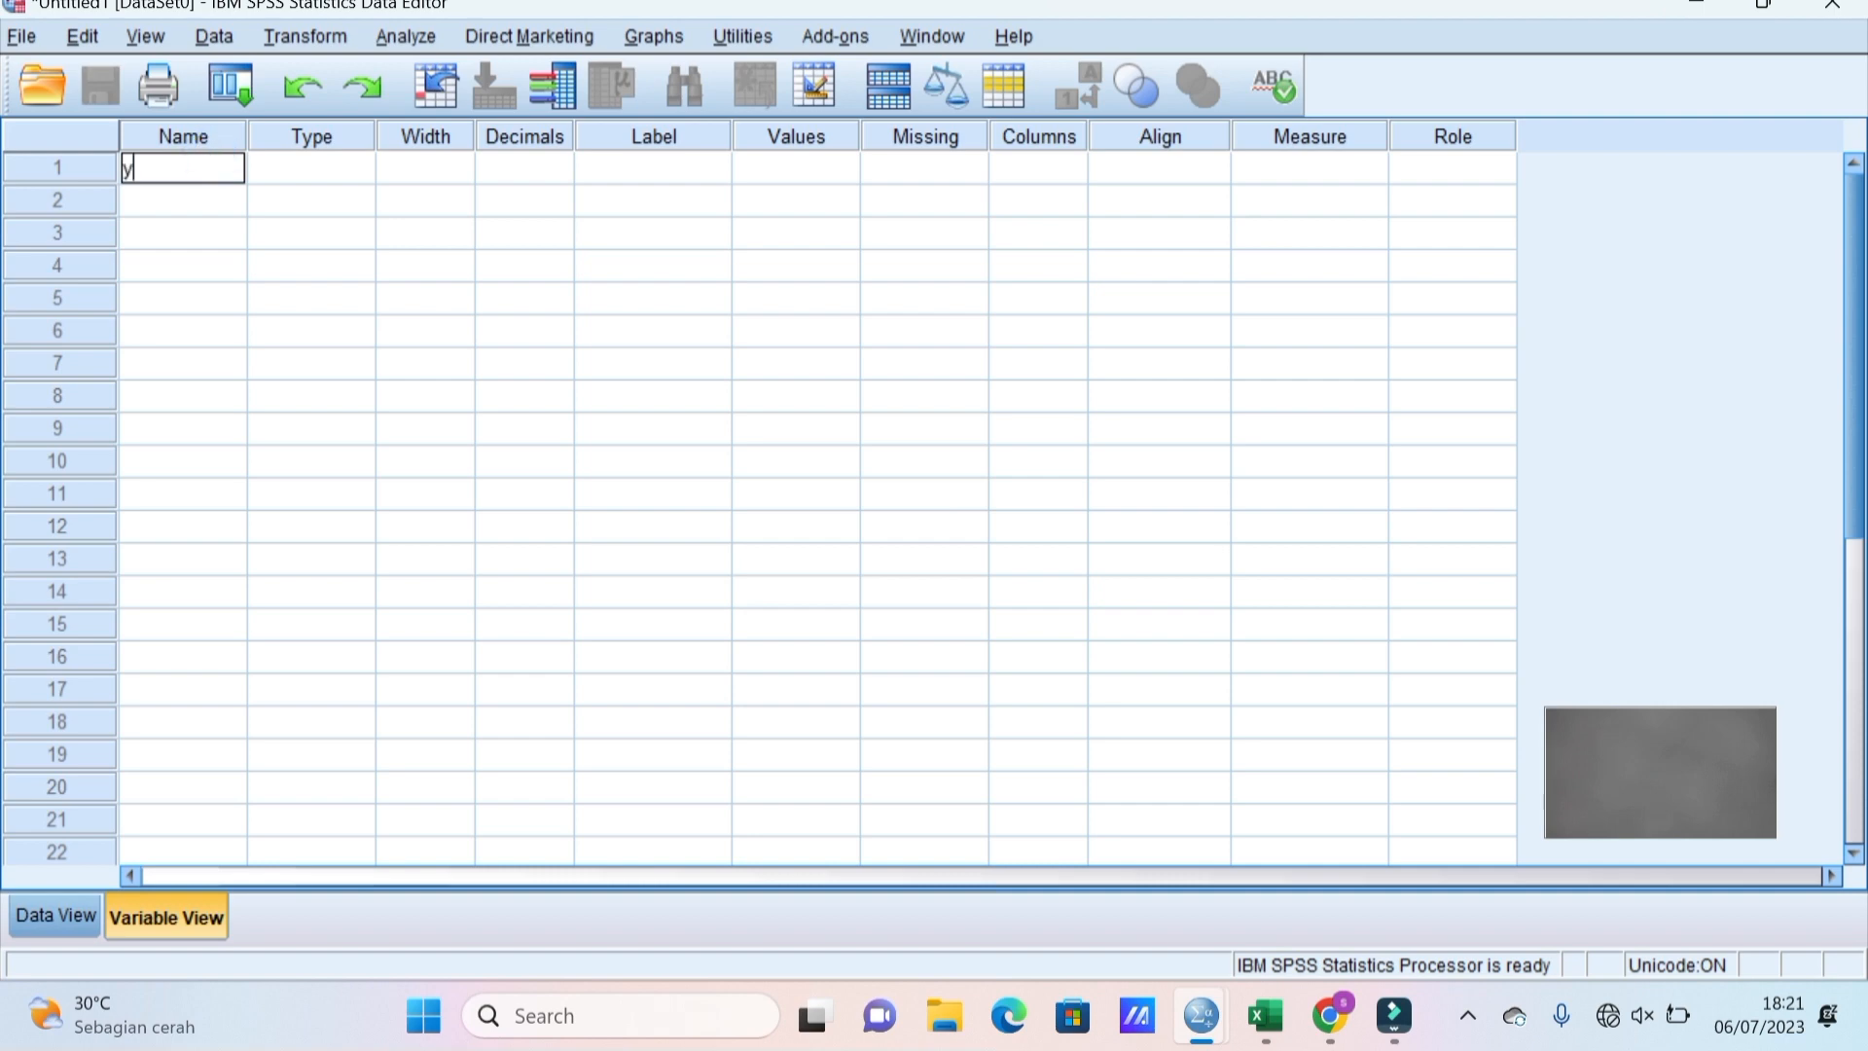
type("1")
key("Return")
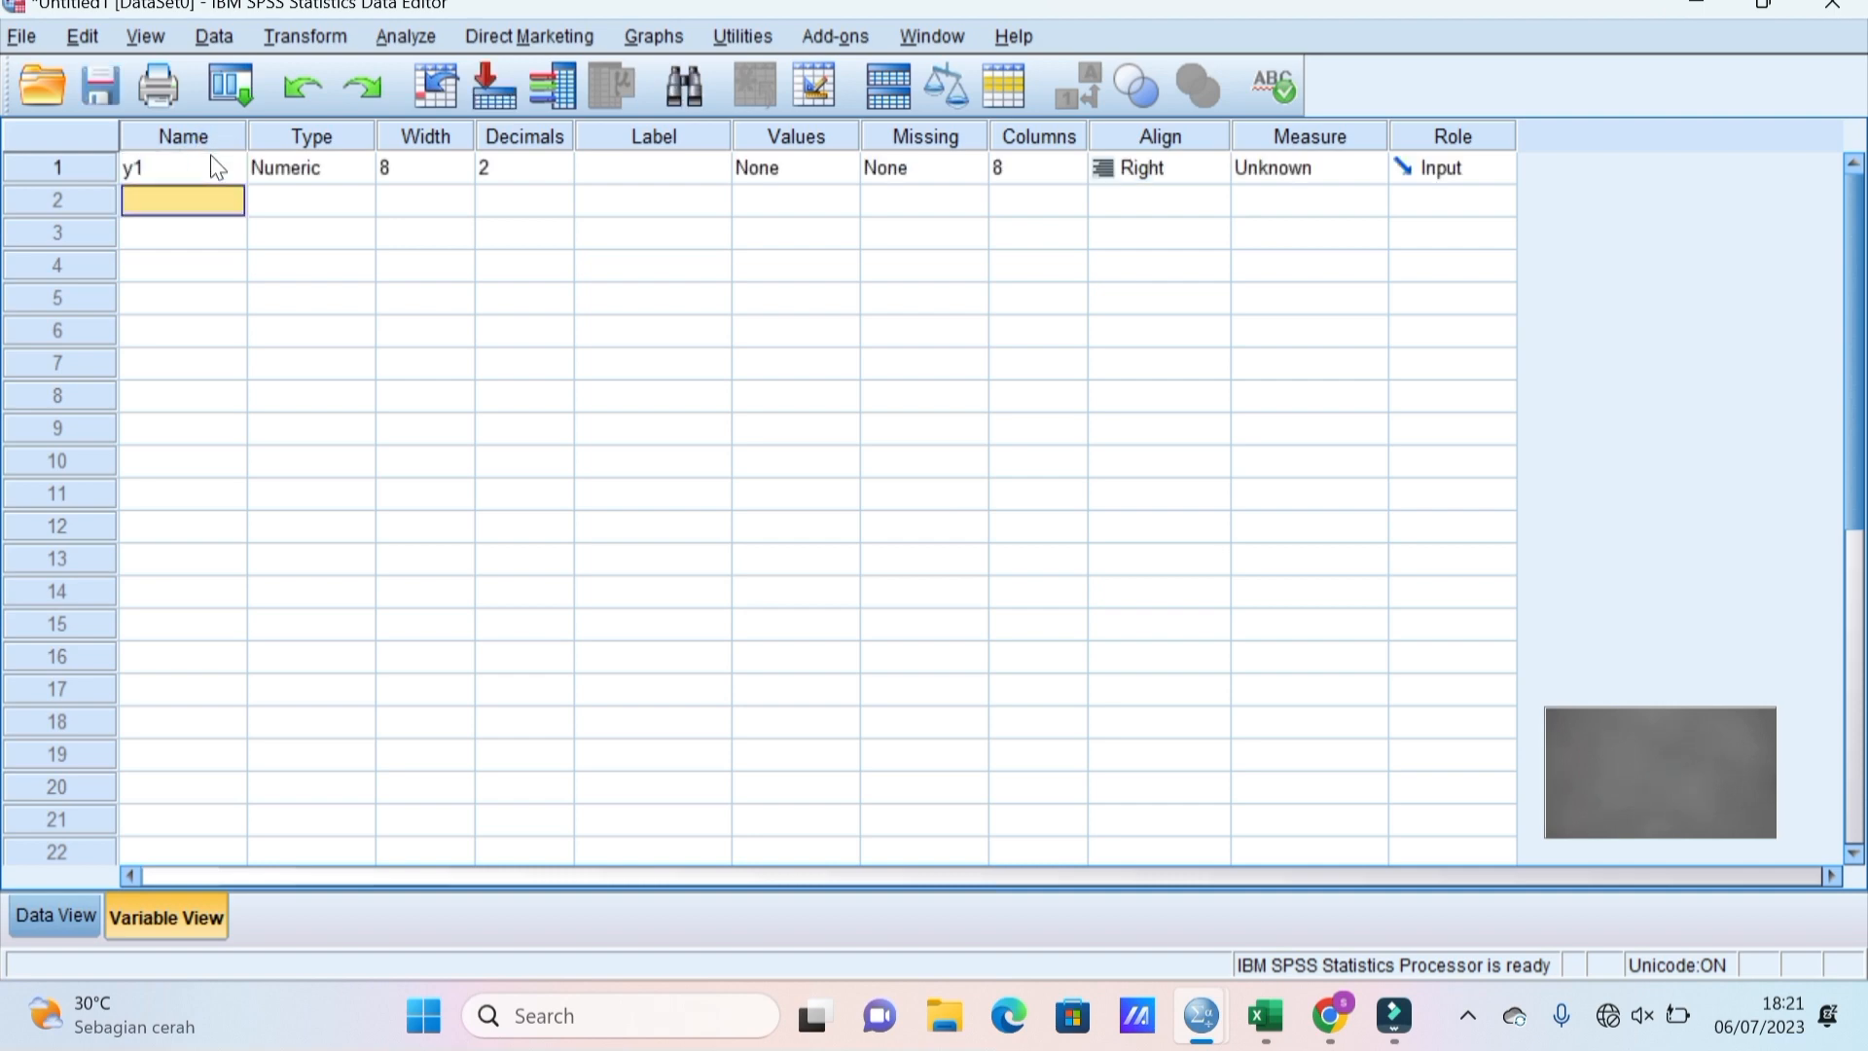
type("y2")
key("Return")
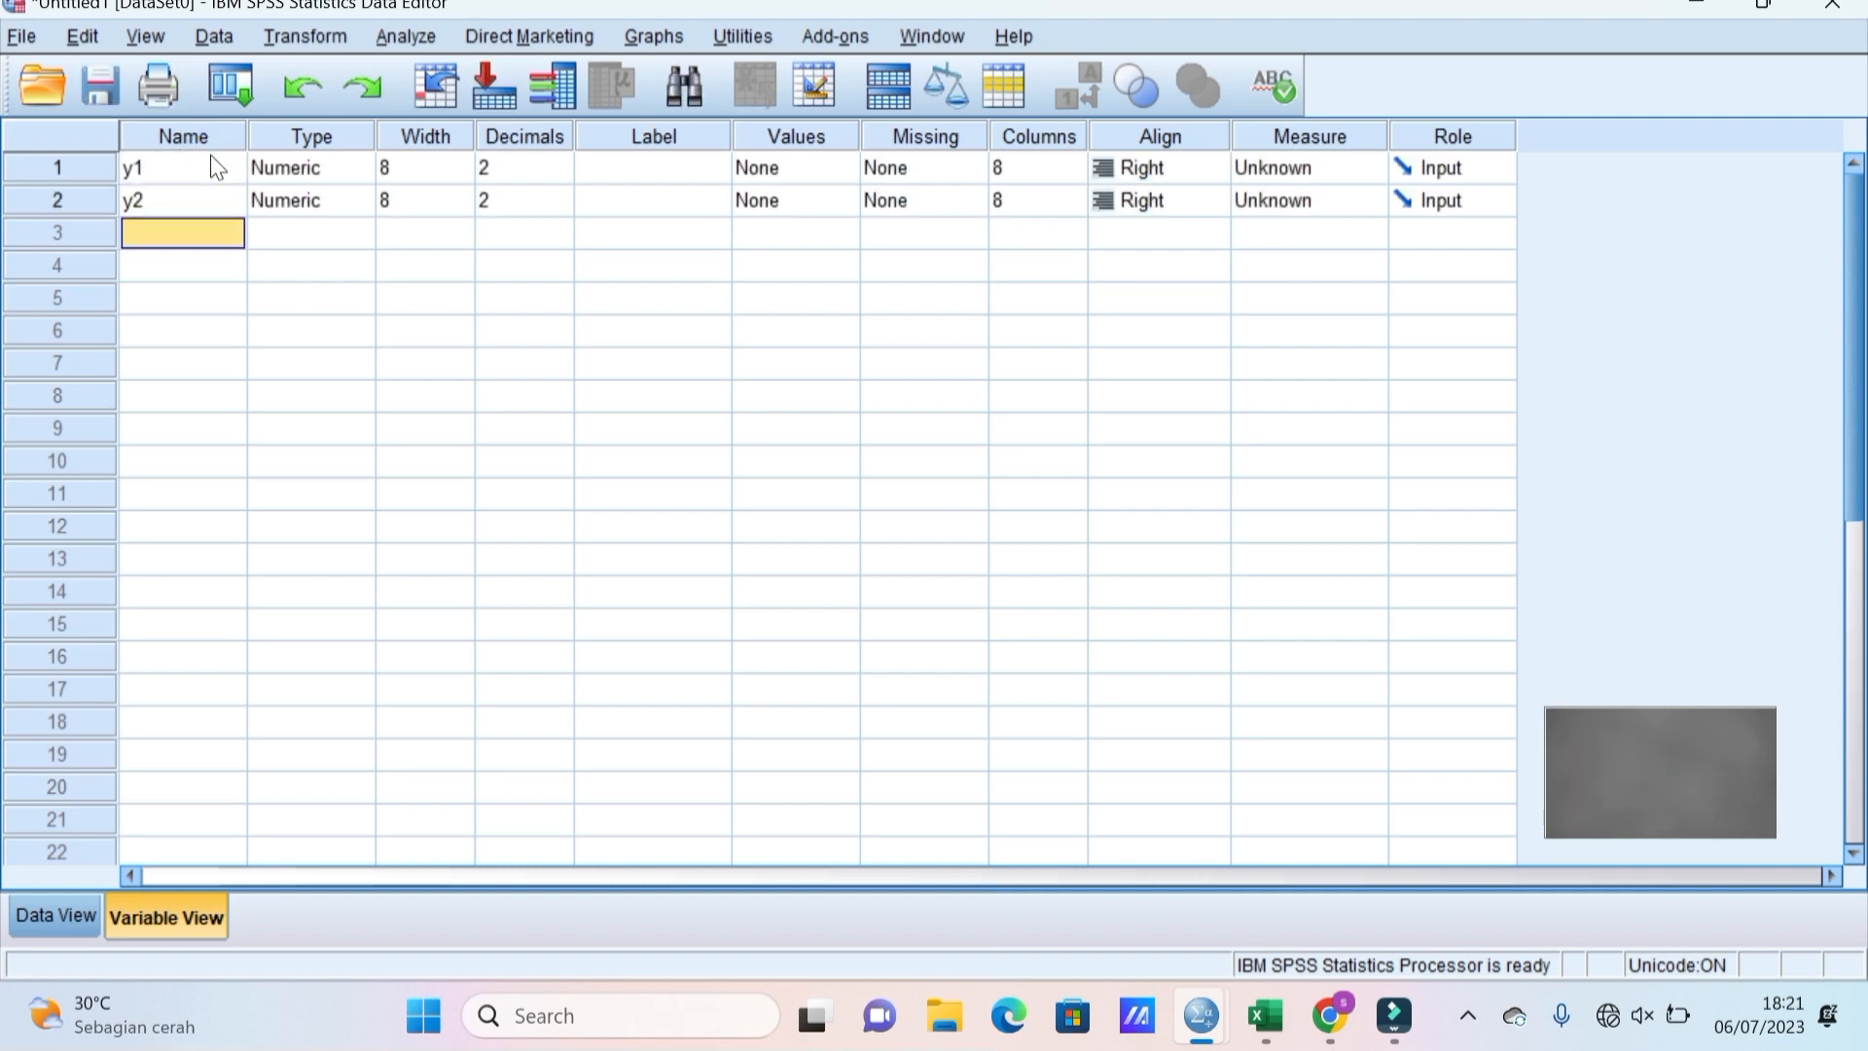
type("y3")
key("Return")
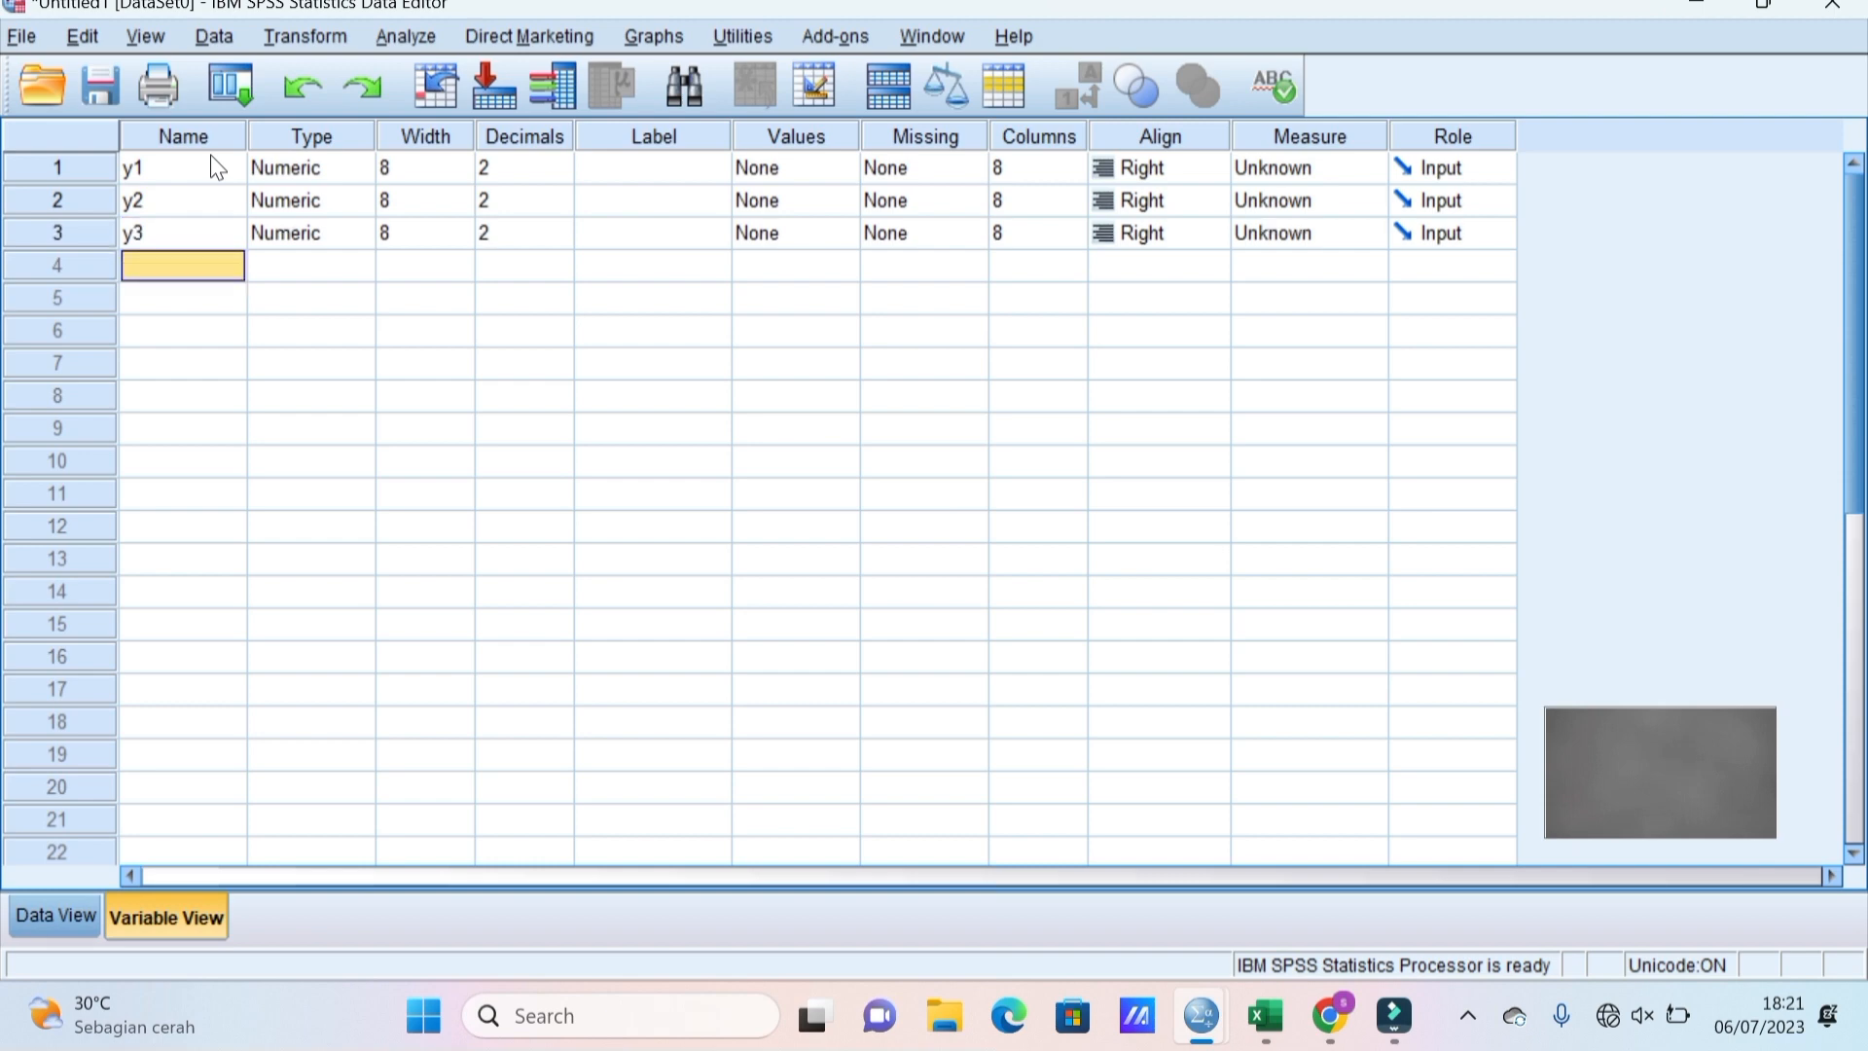
type("y4")
key("Return")
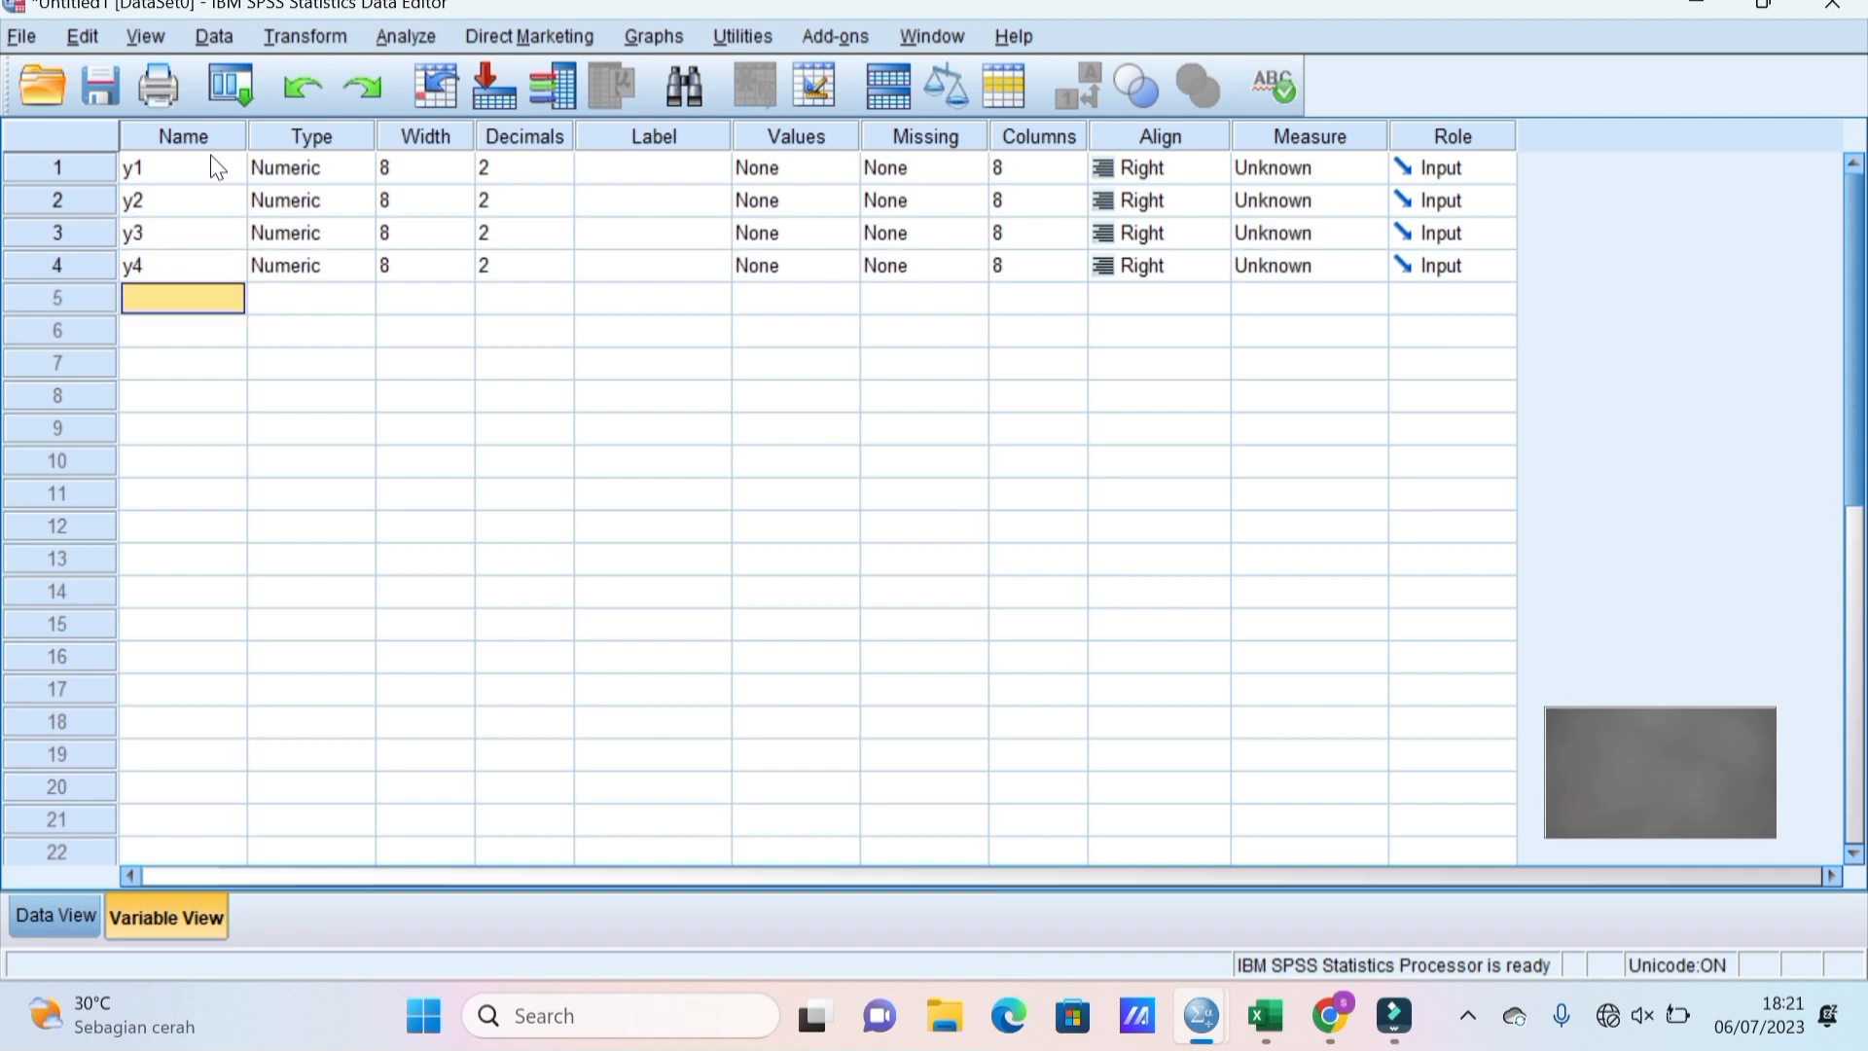
type("y5")
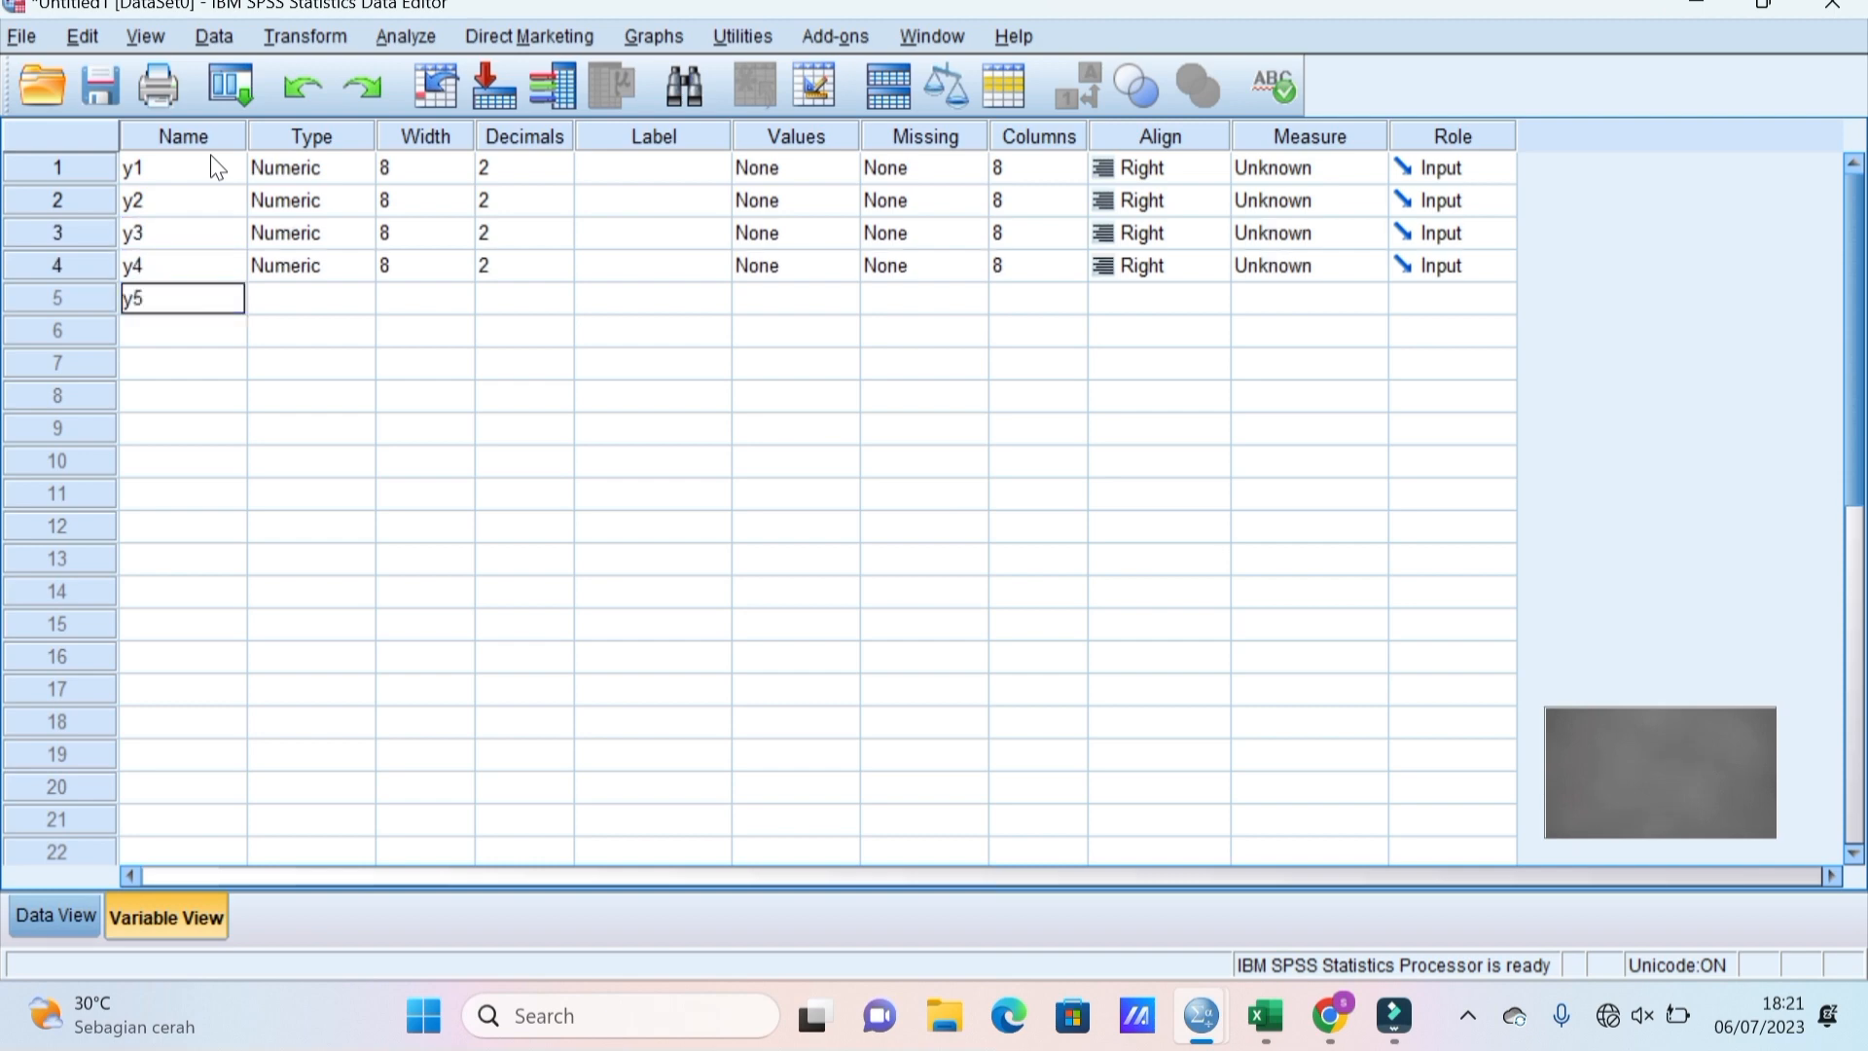
key("Return")
Add the variable names y6, y7, y8, y9 and y10.
type("y6")
key("Return")
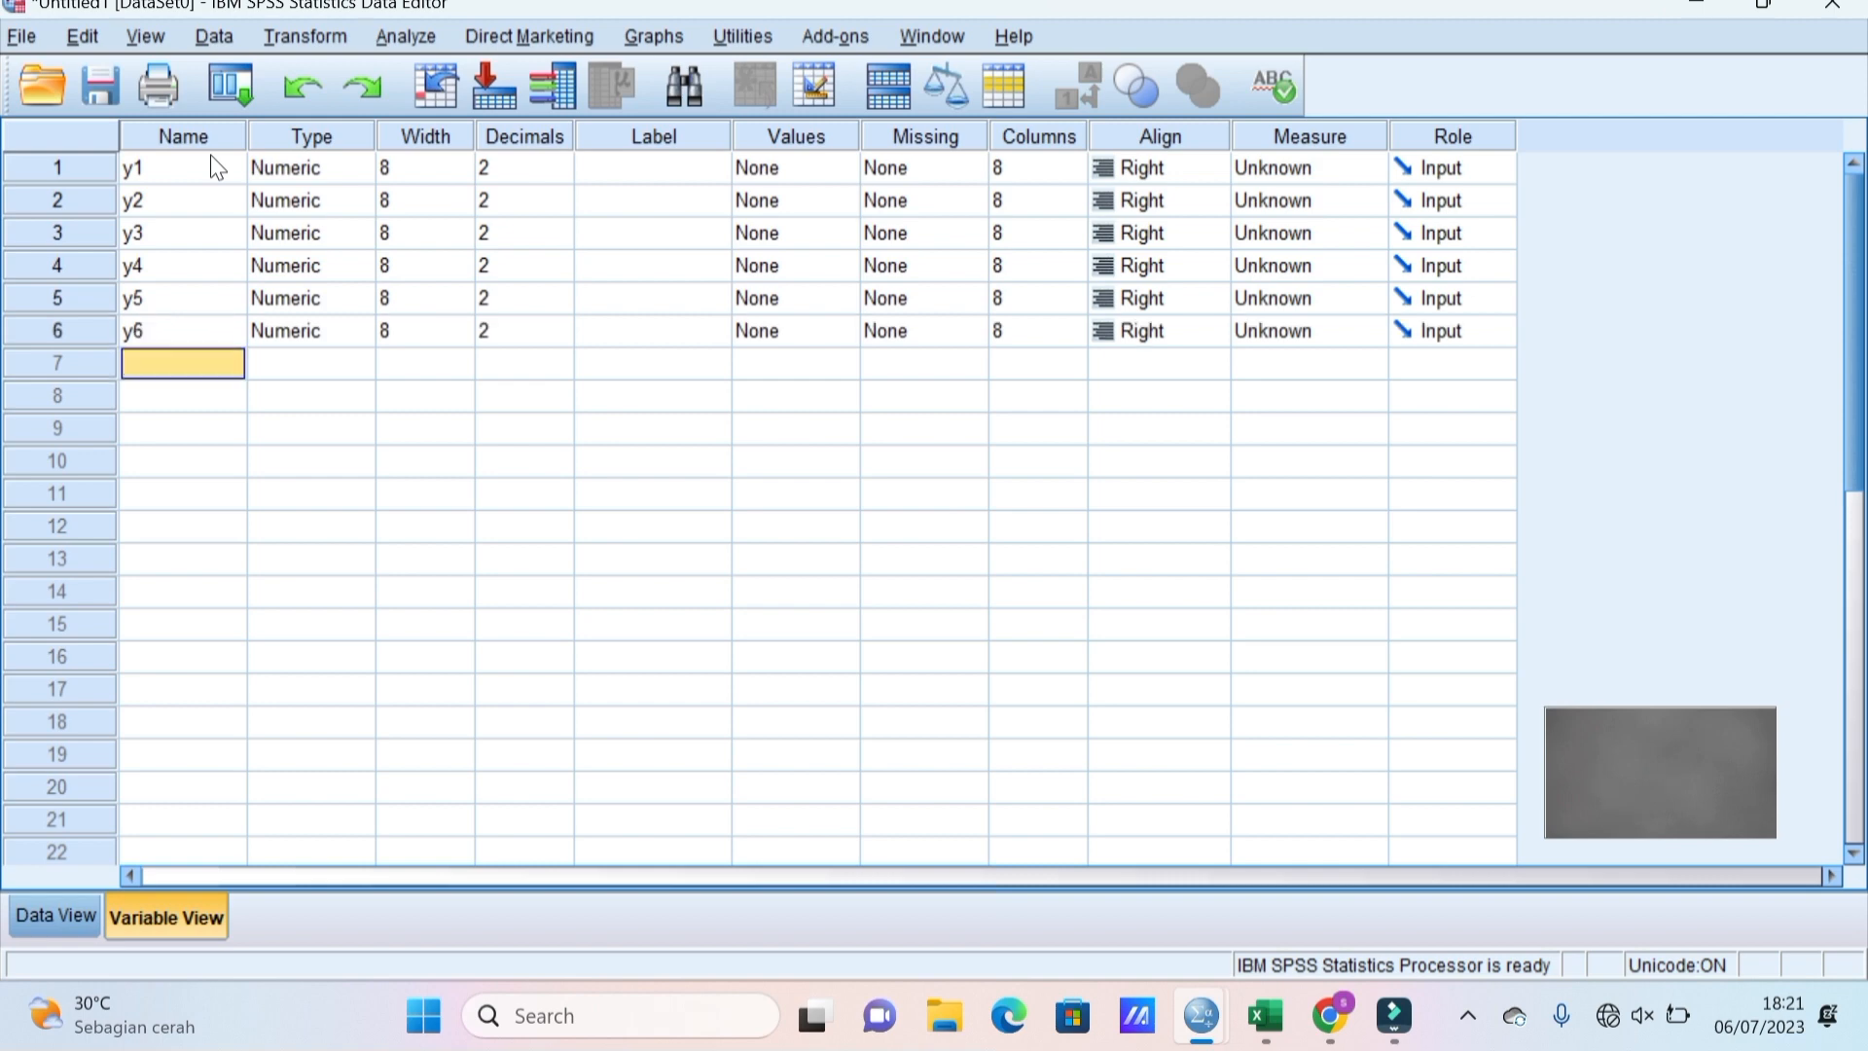
type("y7")
key("Return")
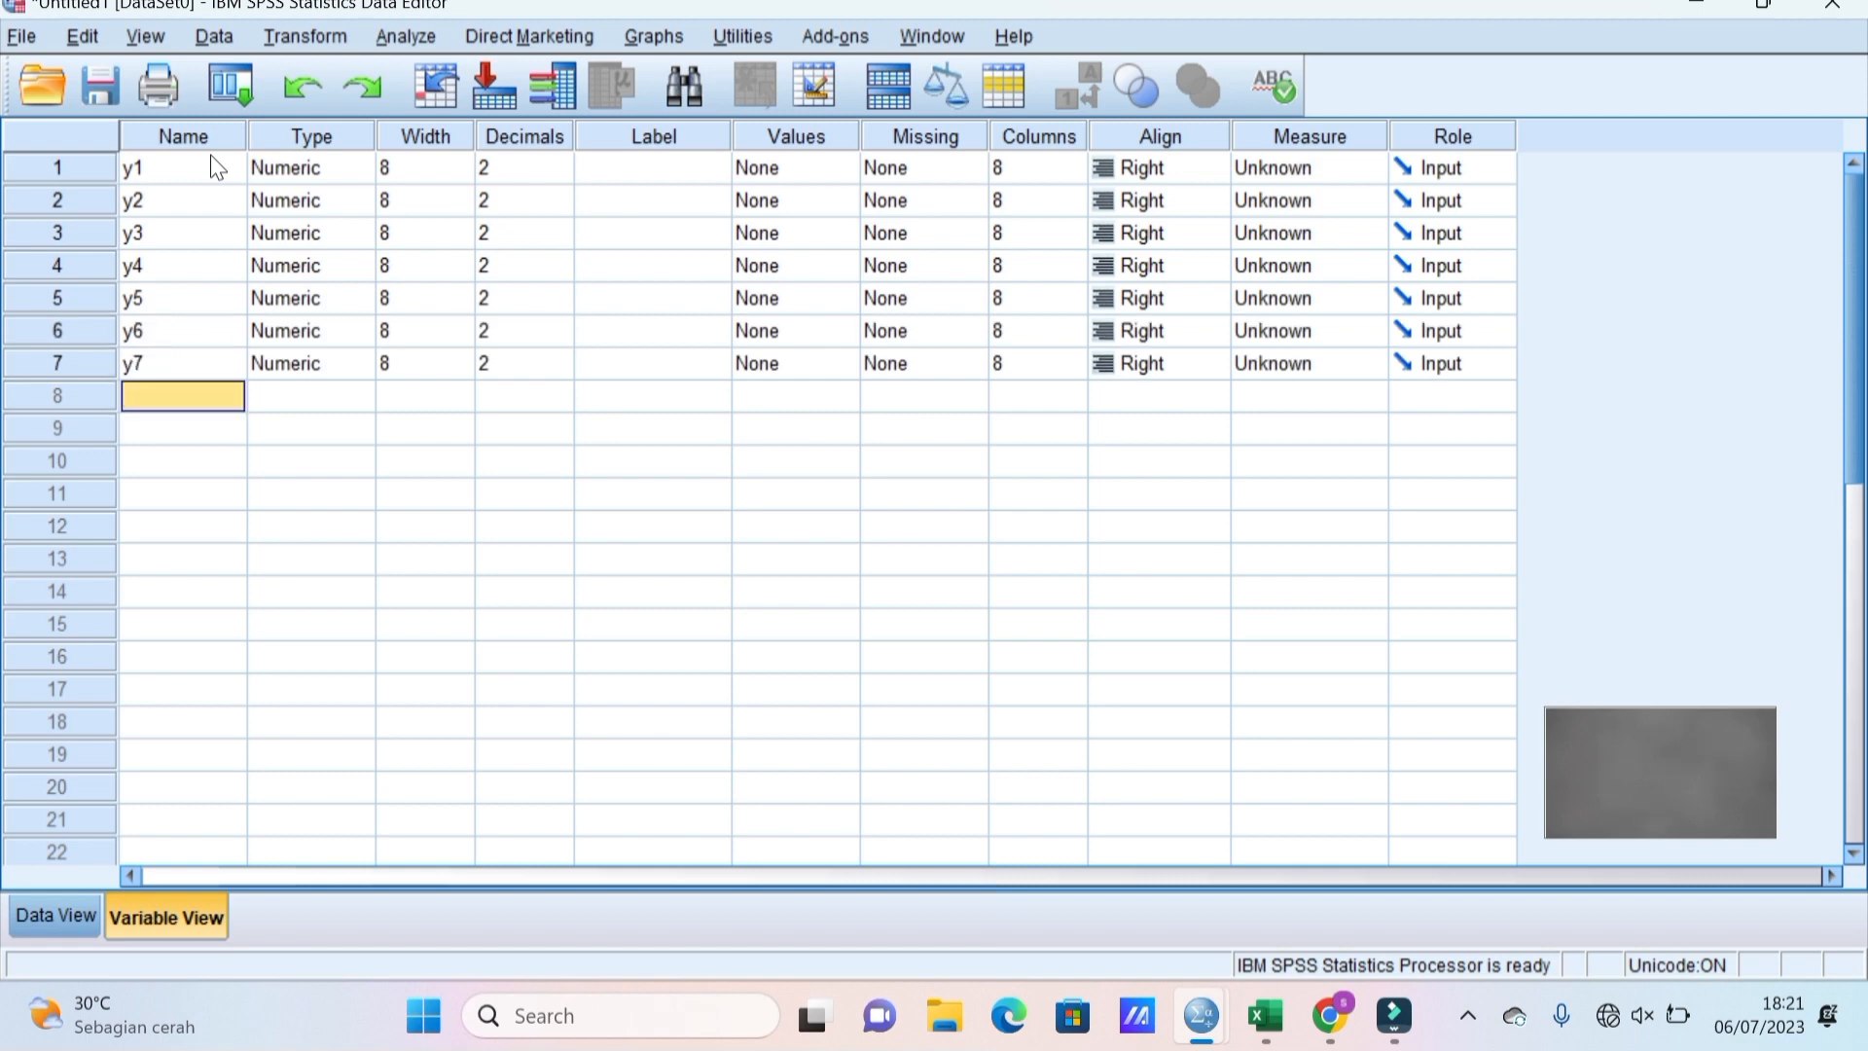
type("y8")
key("Return")
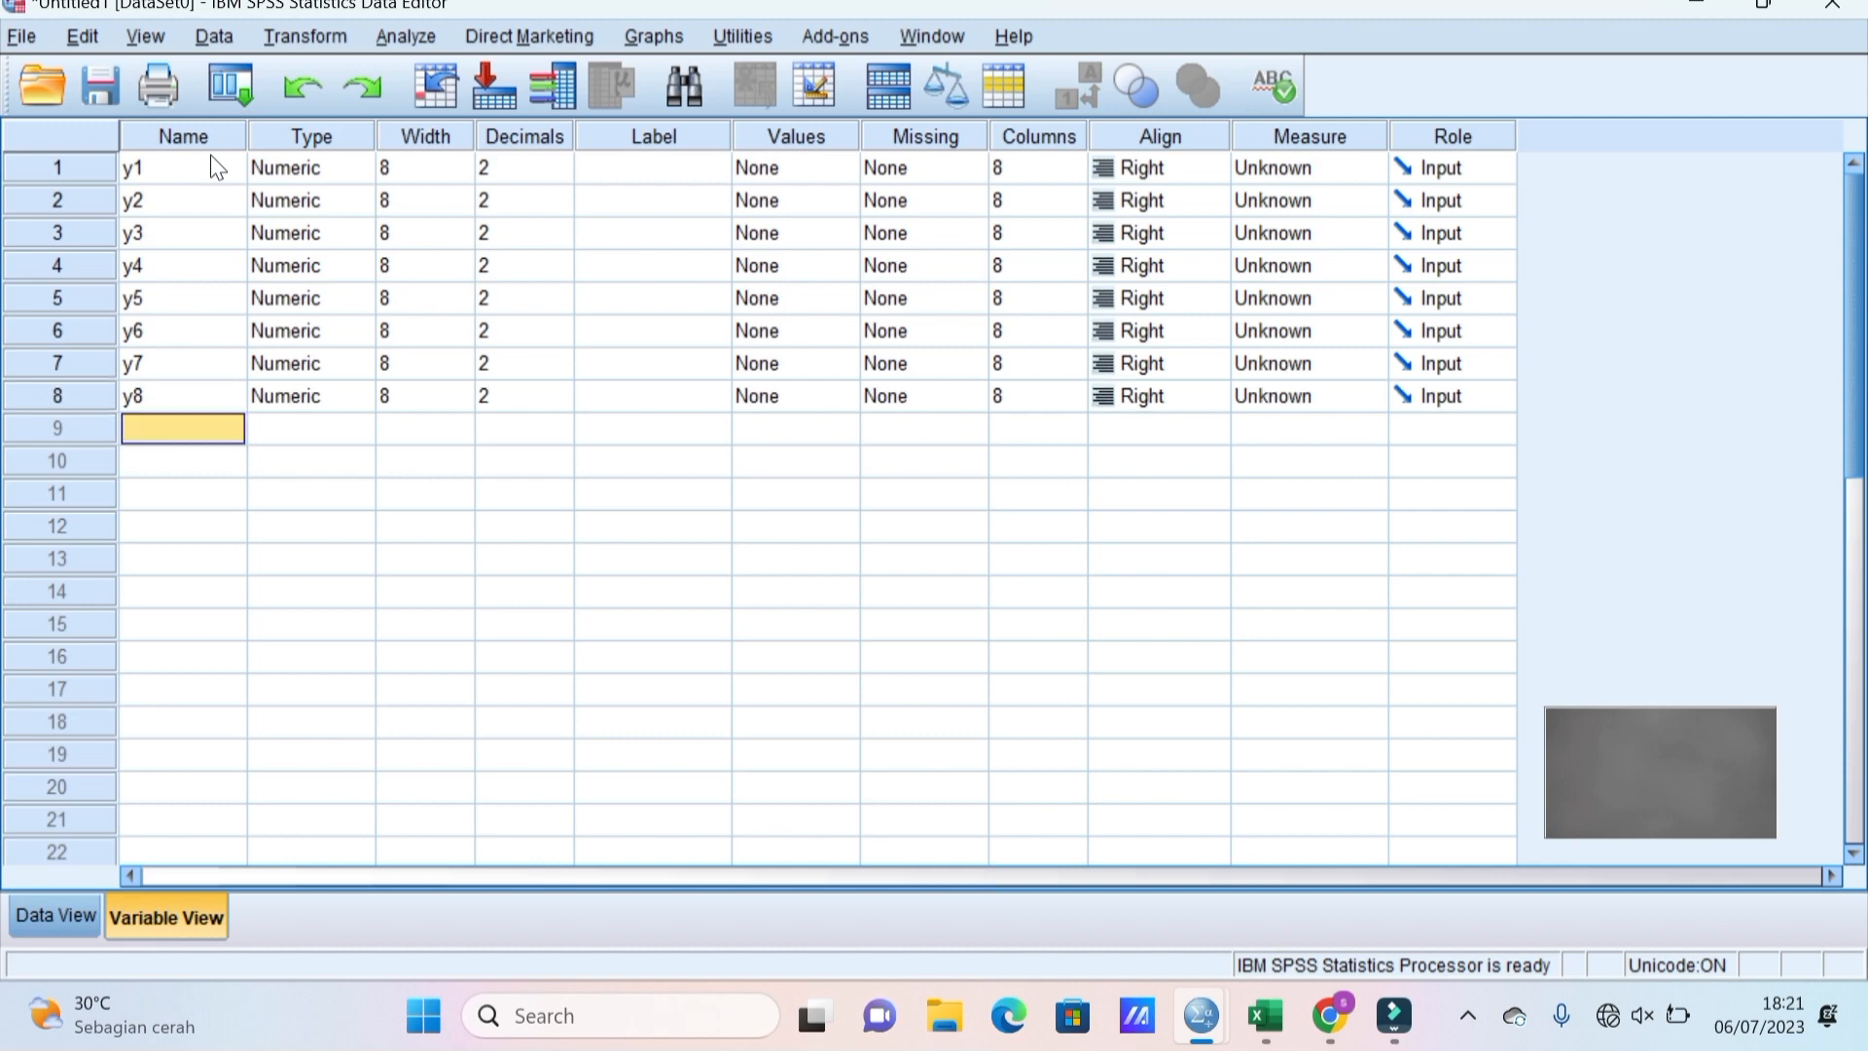
type("y9")
key("Return")
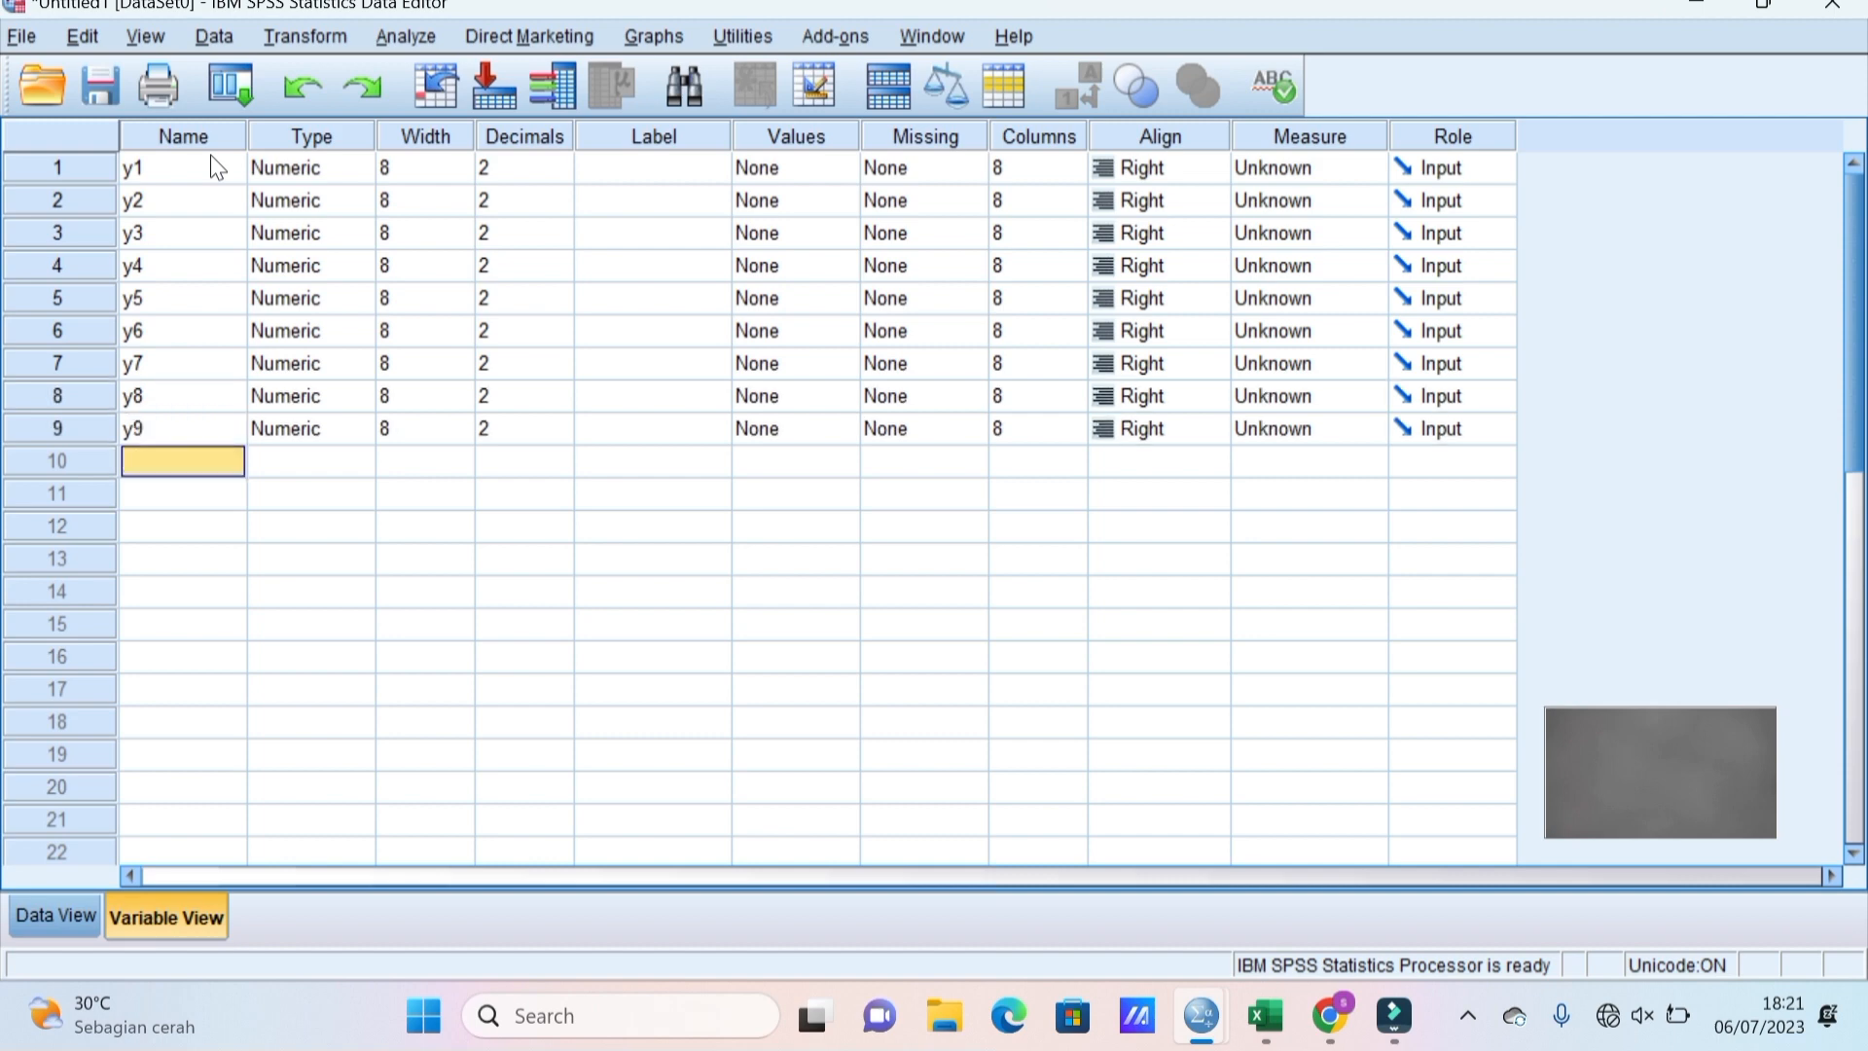
type("y10")
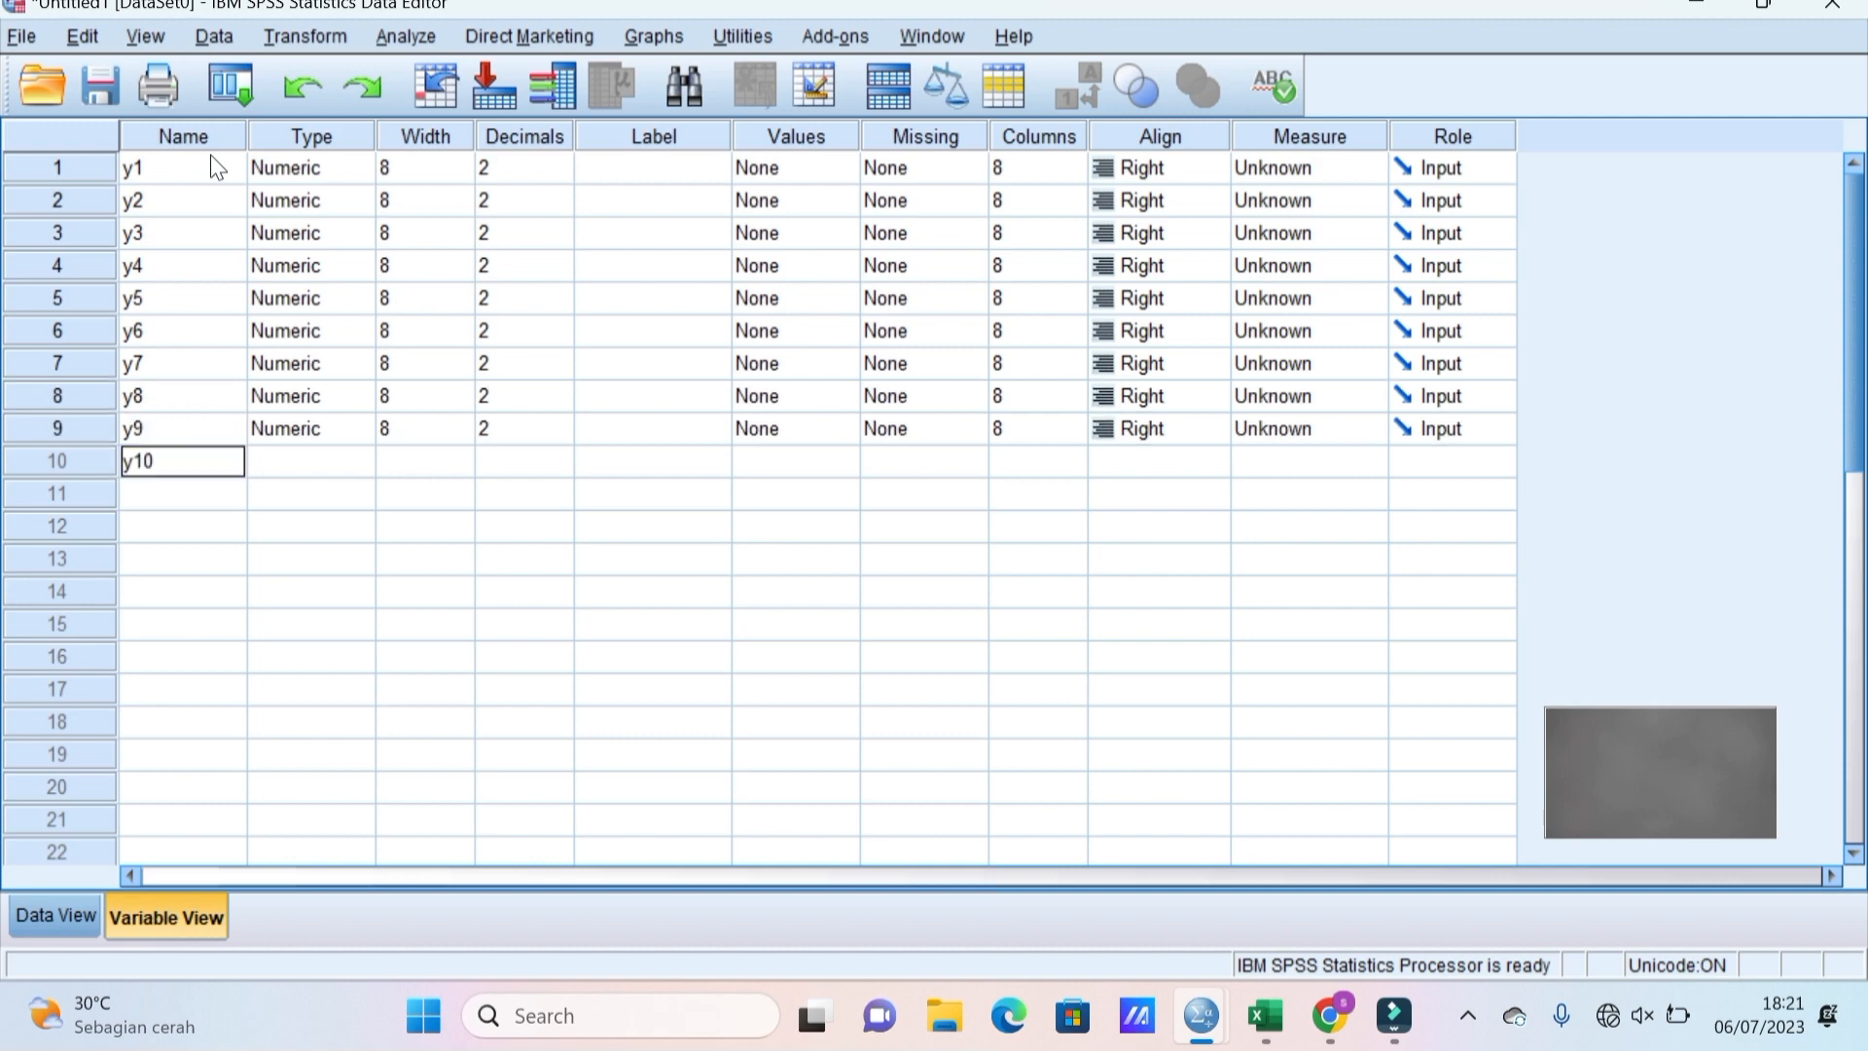
Lower the decimal places of y1 through y5 from 2 to 0.
left_click(516, 167)
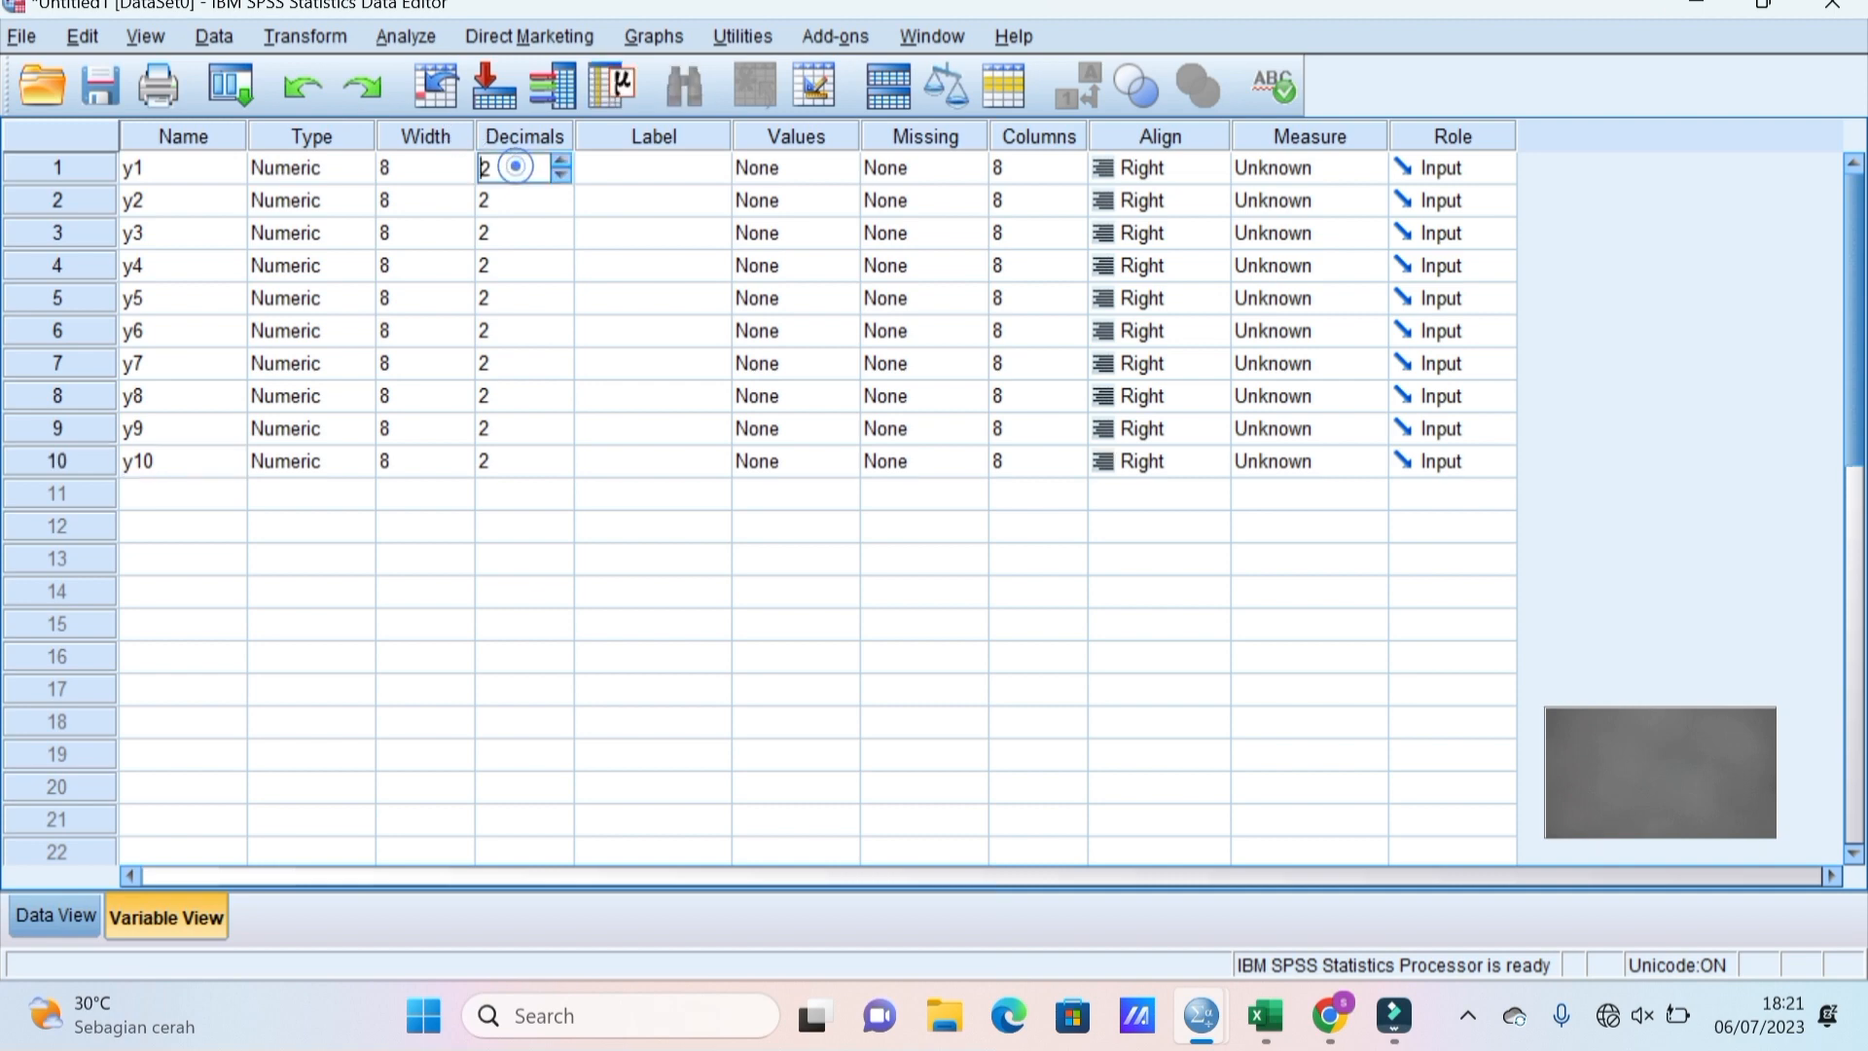
left_click(568, 179)
left_click(568, 179)
left_click(543, 206)
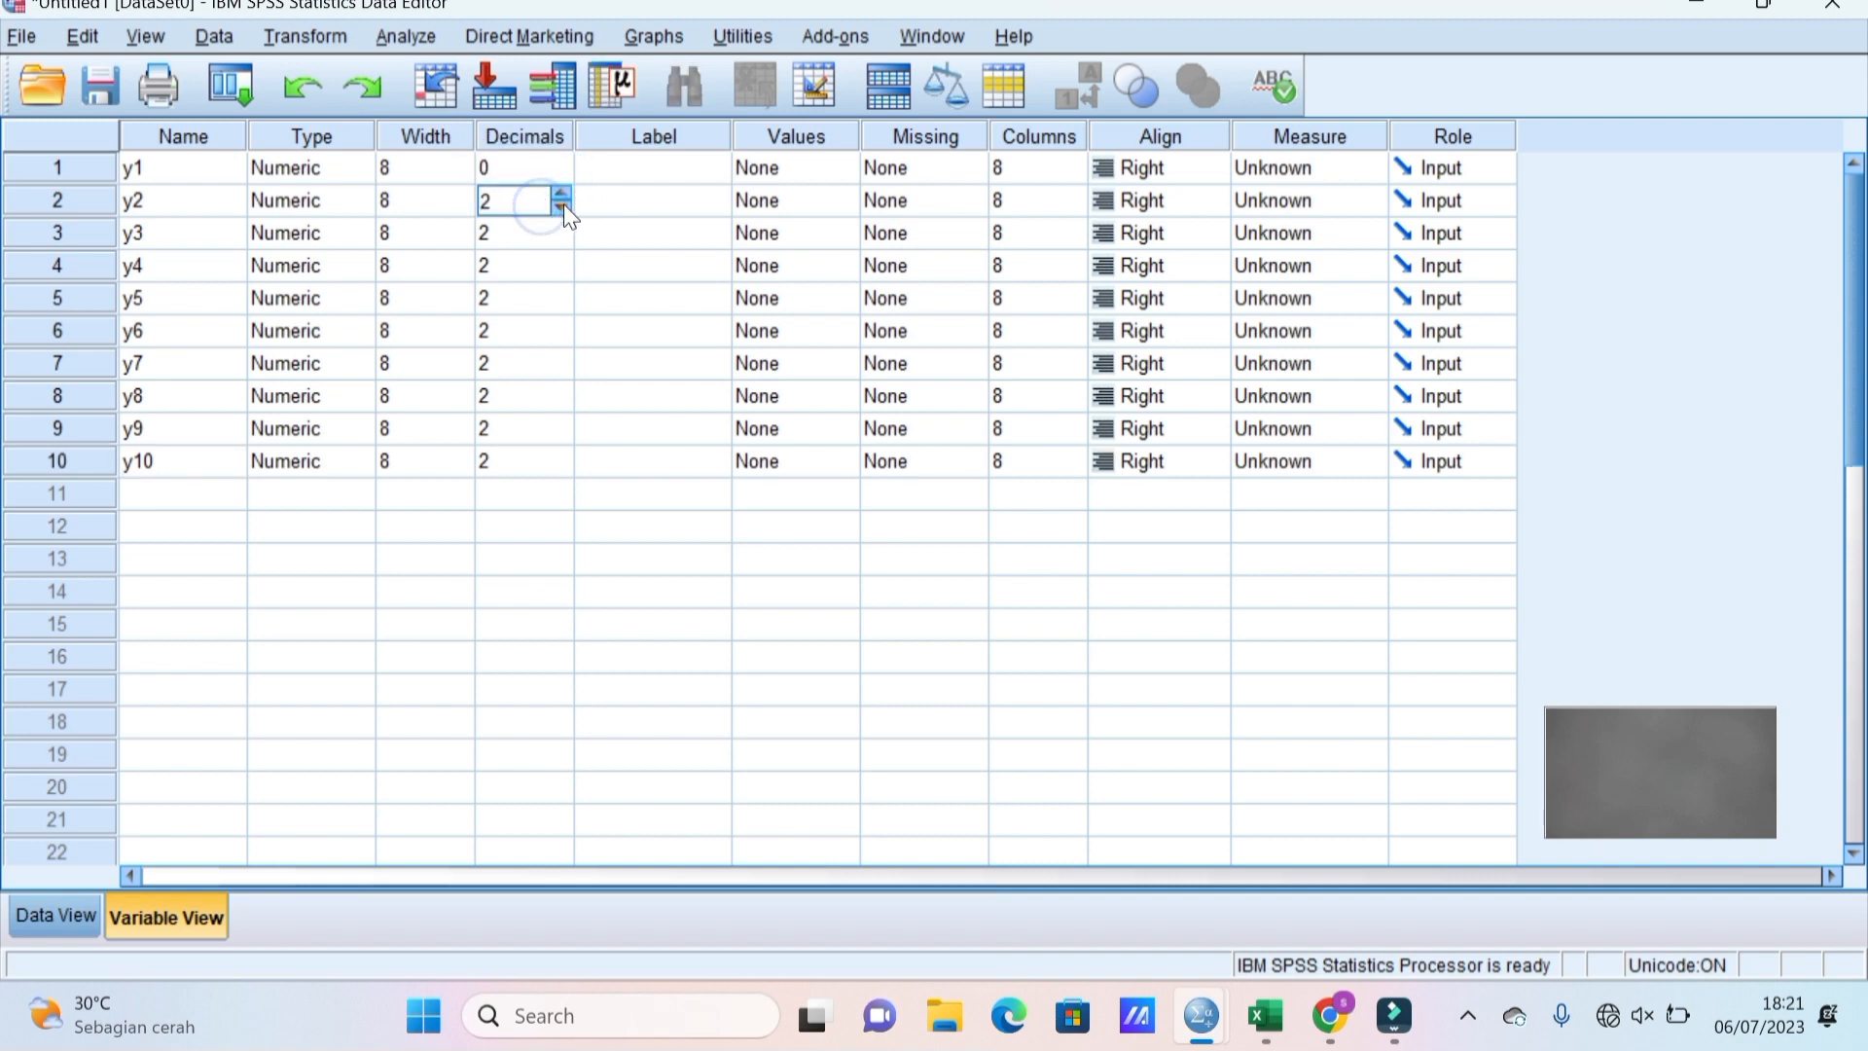
left_click(562, 208)
left_click(562, 208)
left_click(551, 238)
left_click(561, 240)
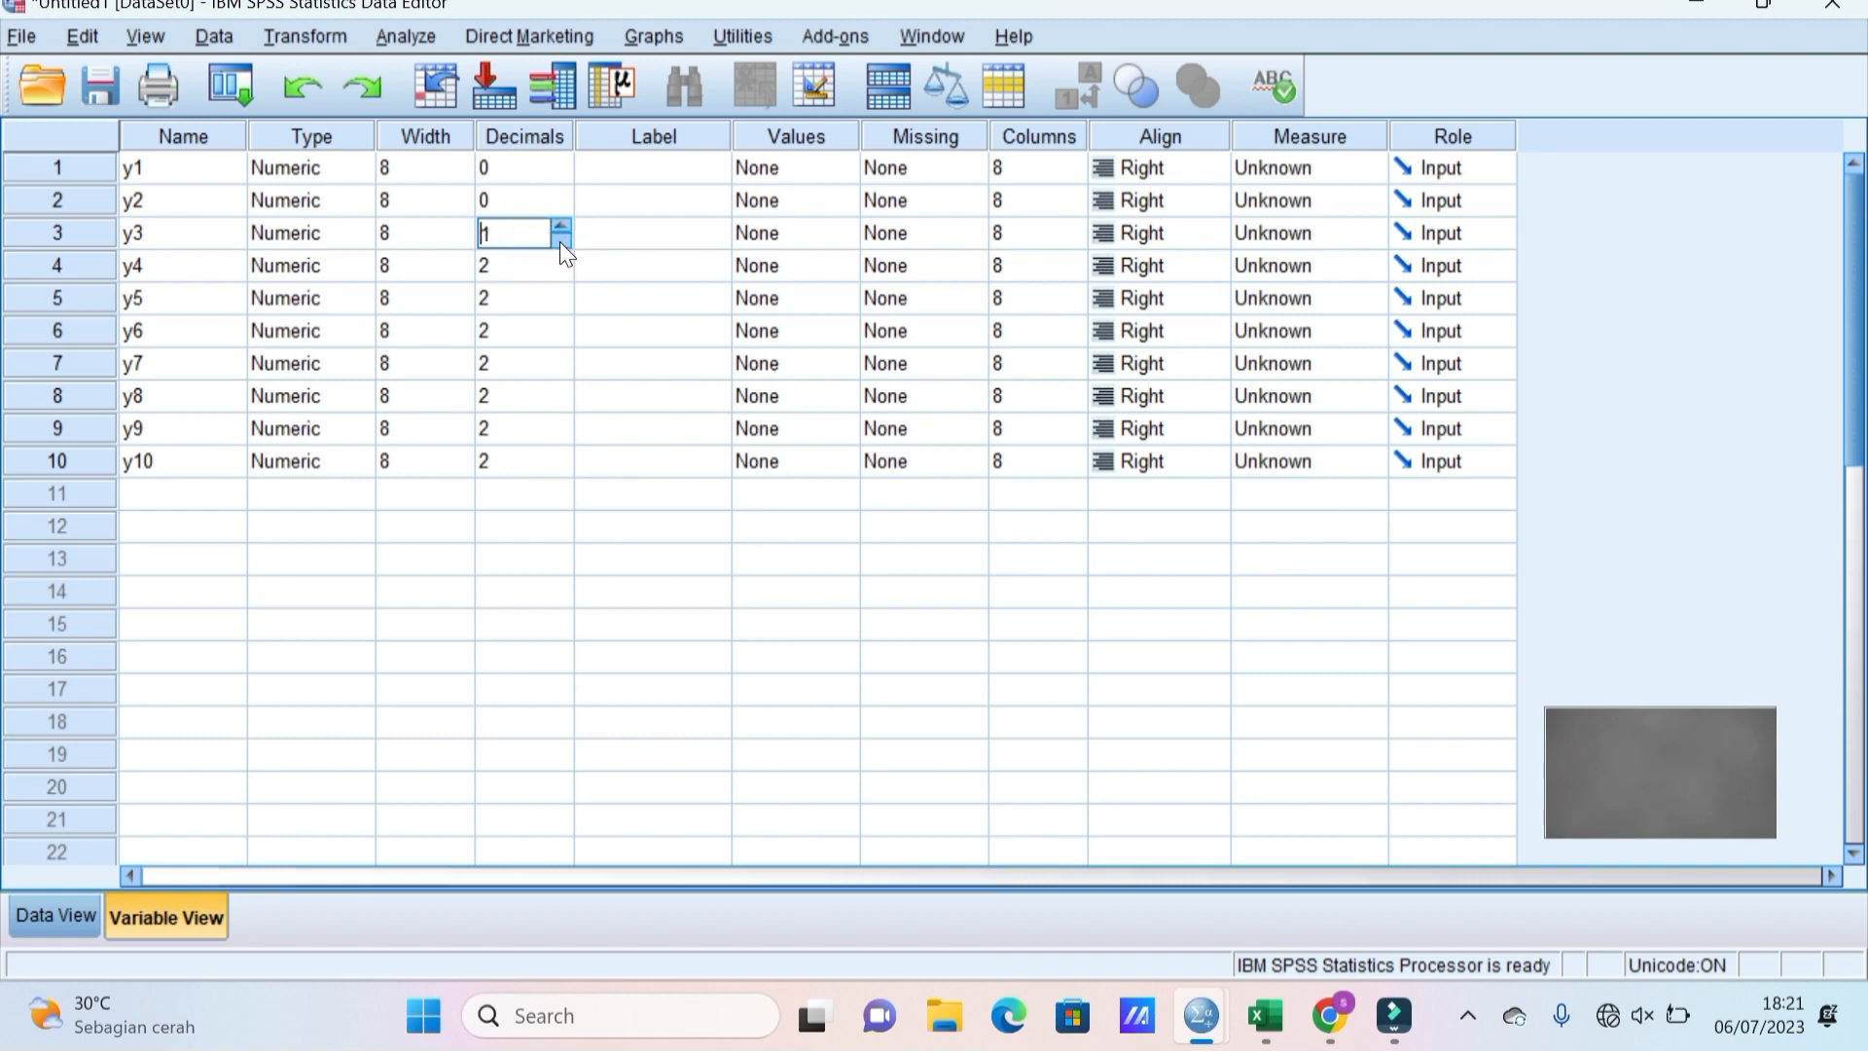
left_click(560, 243)
left_click(547, 260)
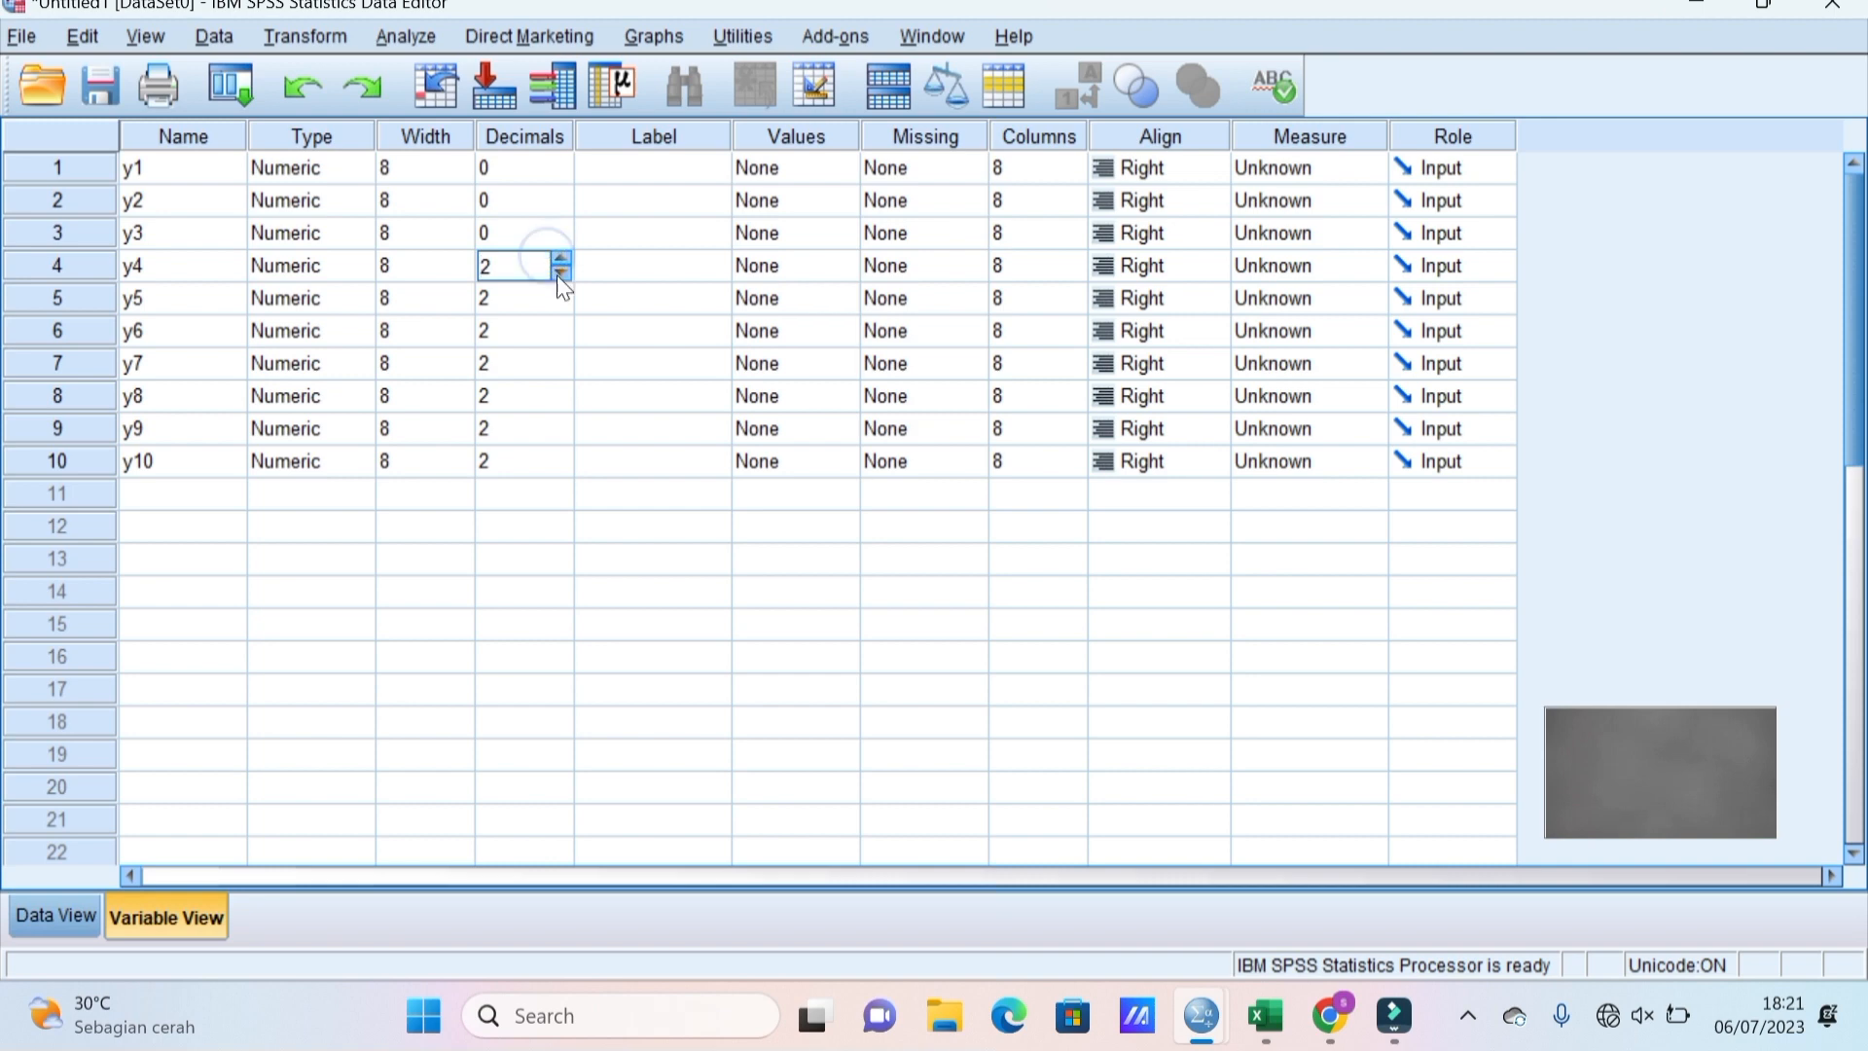
left_click(561, 274)
left_click(562, 274)
left_click(560, 307)
left_click(560, 304)
left_click(562, 305)
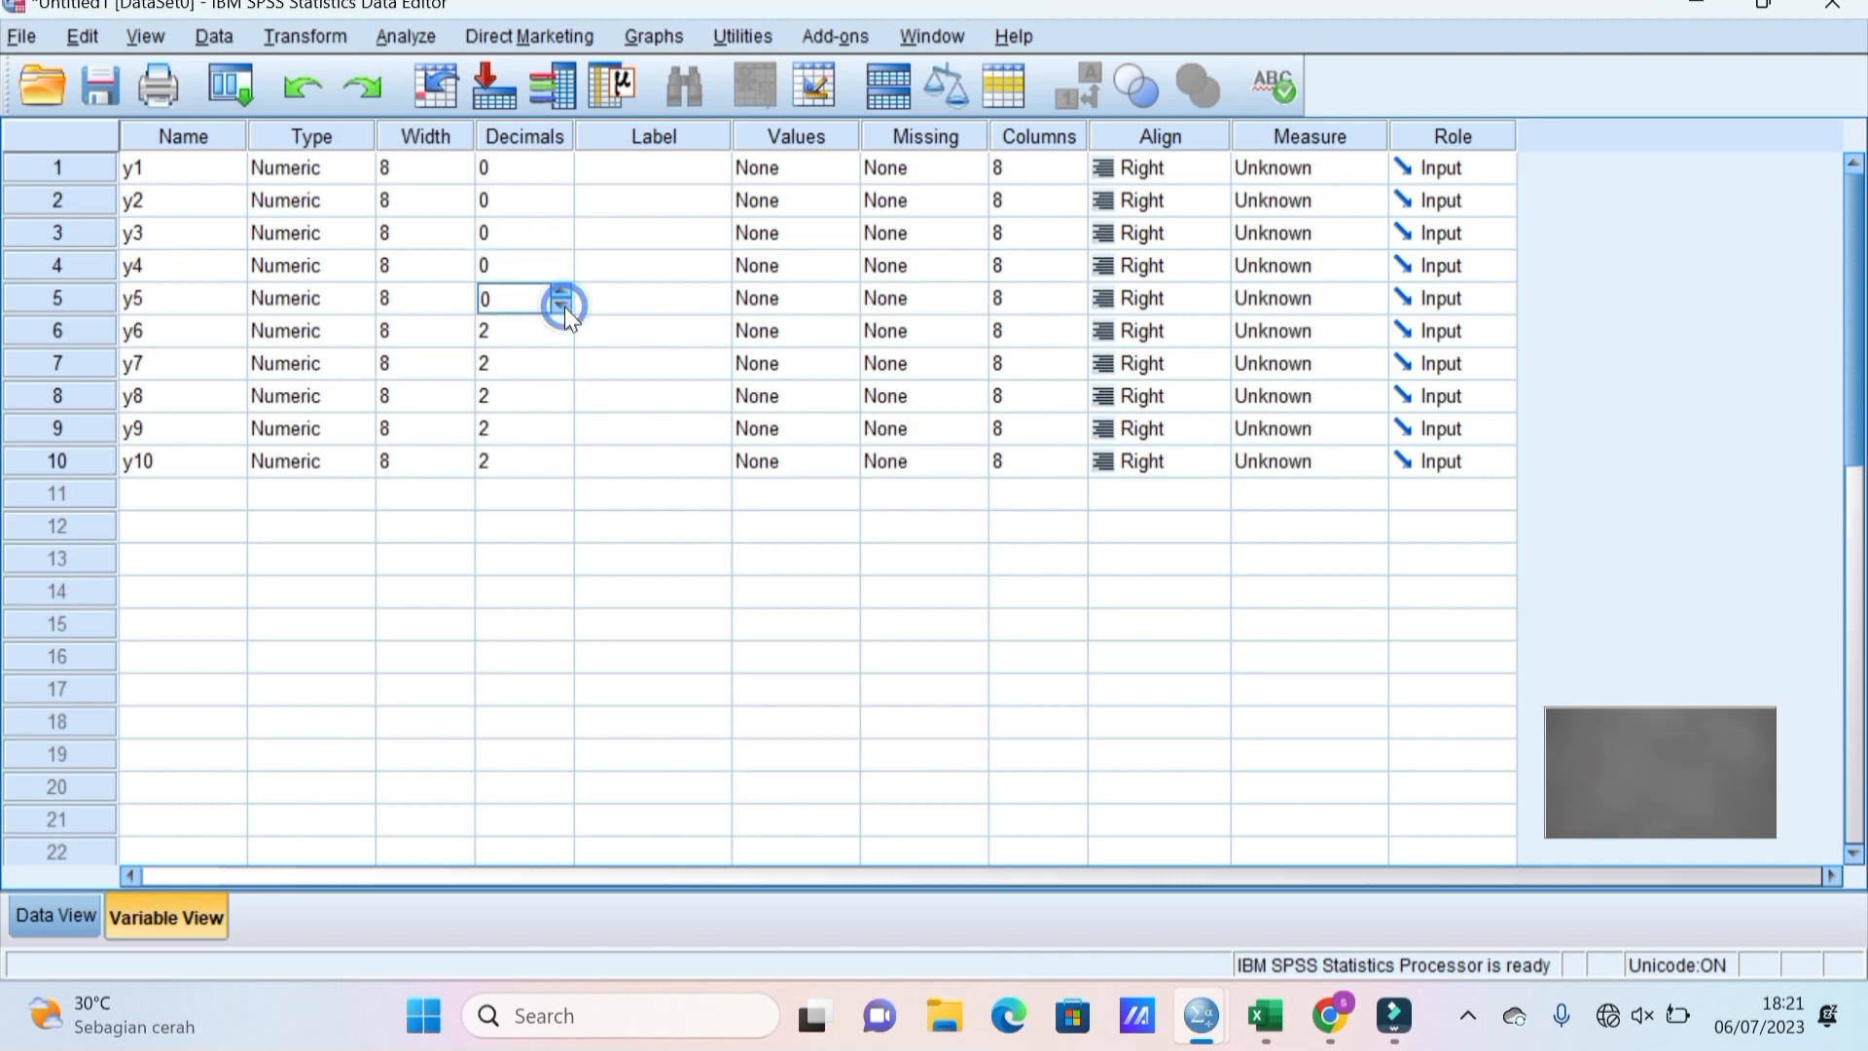
Lower the decimal places of y6 through y10 to 0.
left_click(562, 335)
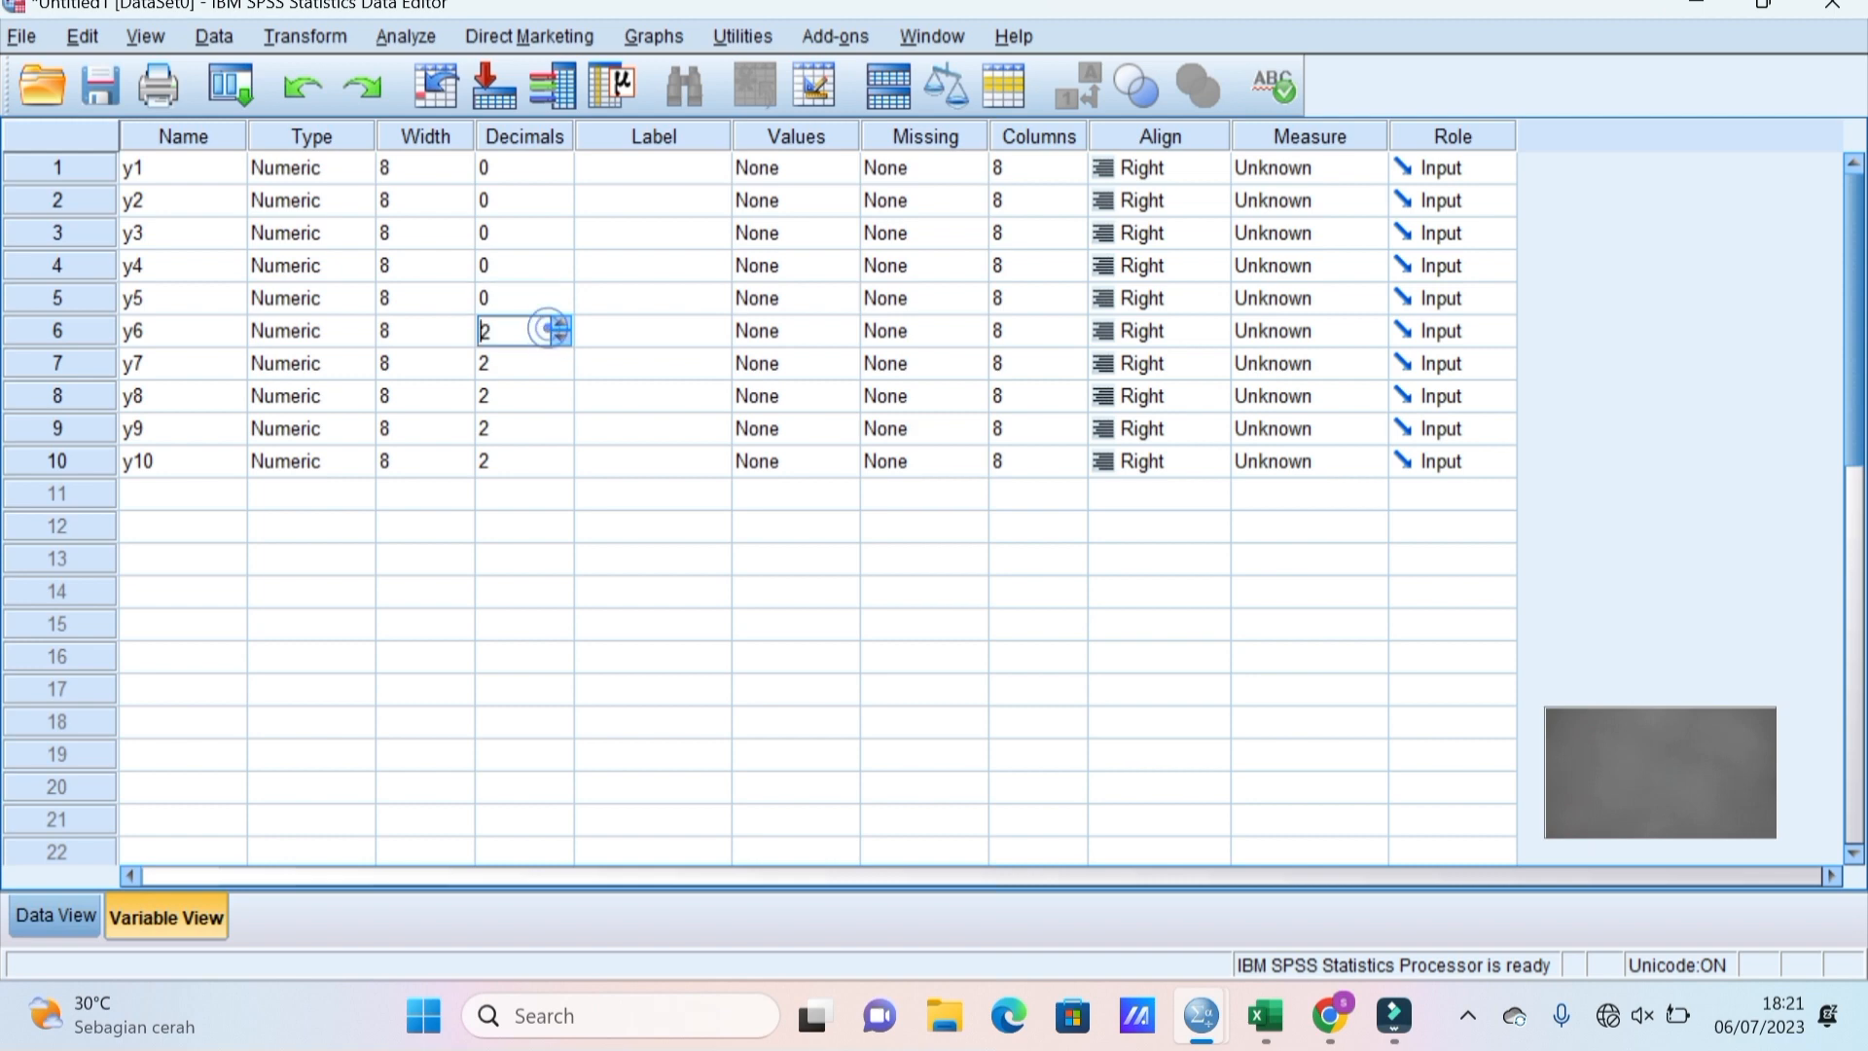
left_click(564, 336)
left_click(565, 337)
left_click(559, 369)
left_click(560, 372)
left_click(552, 371)
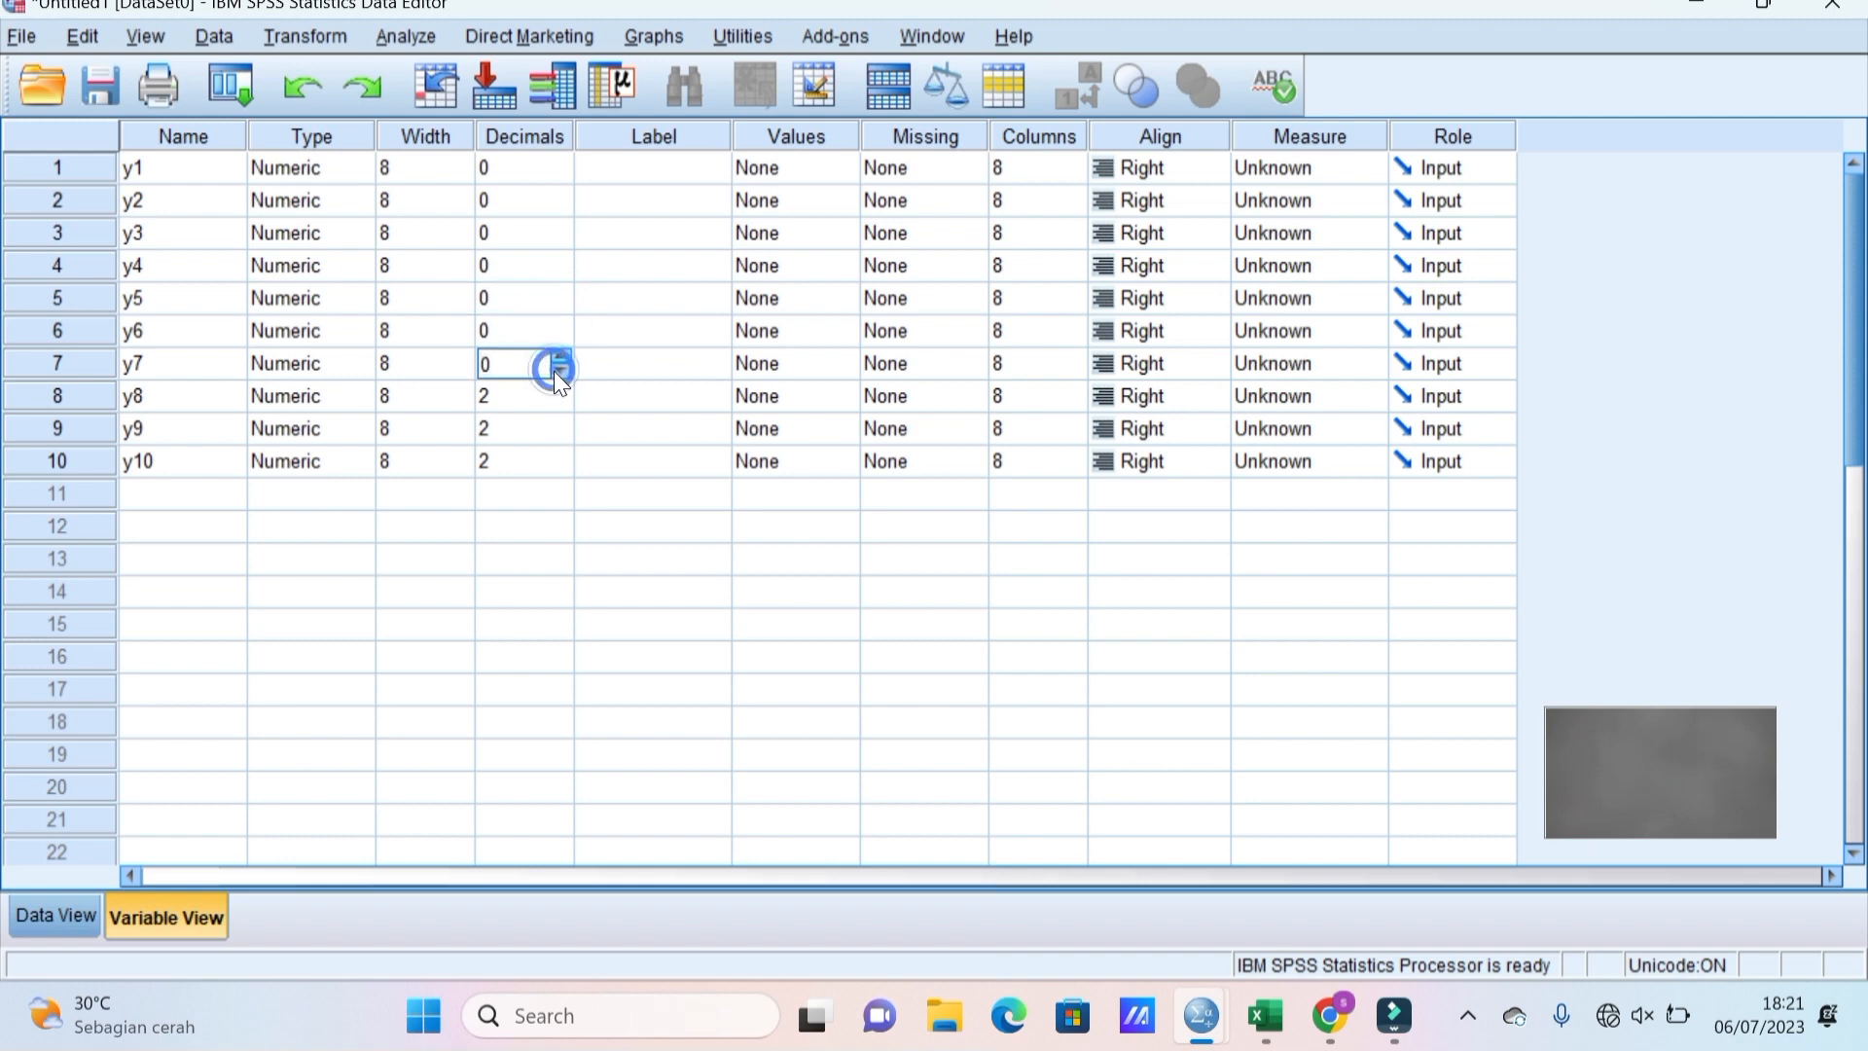
left_click(551, 393)
left_click(562, 402)
left_click(562, 403)
left_click(557, 418)
left_click(560, 421)
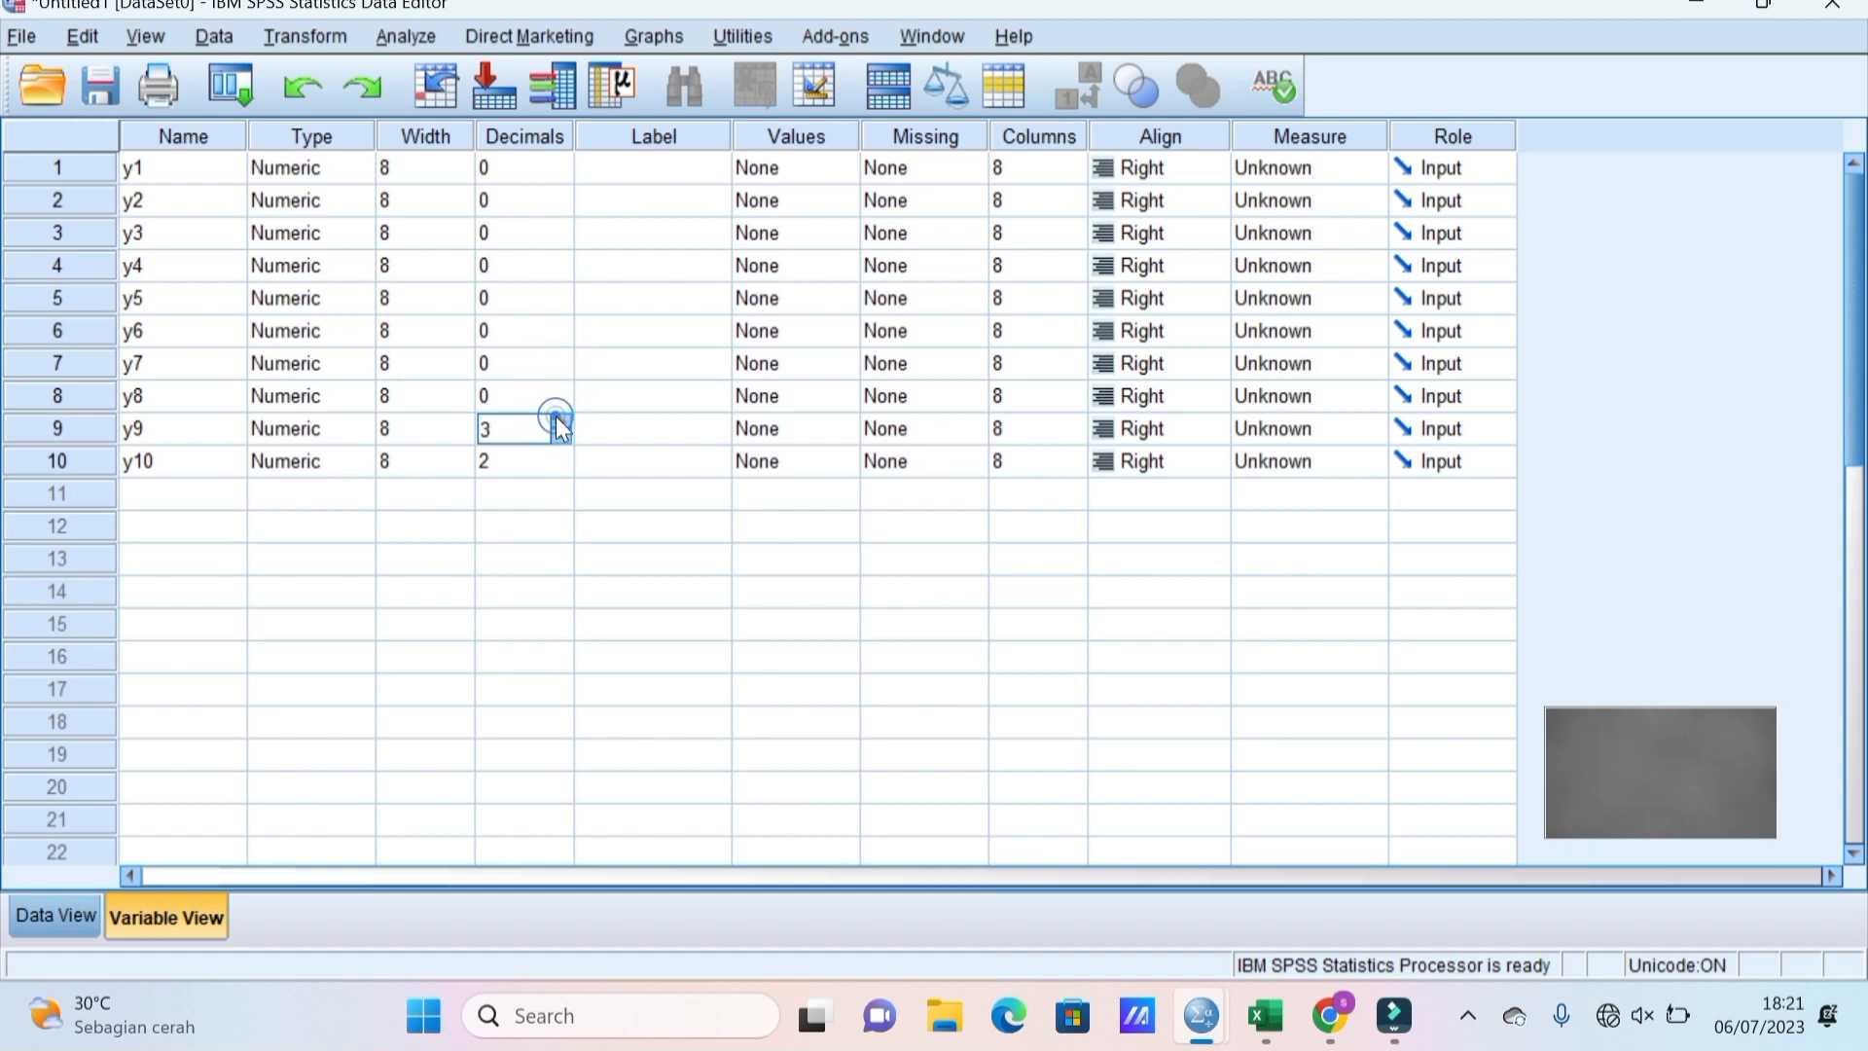
left_click(561, 437)
left_click(561, 437)
left_click(561, 437)
left_click(533, 464)
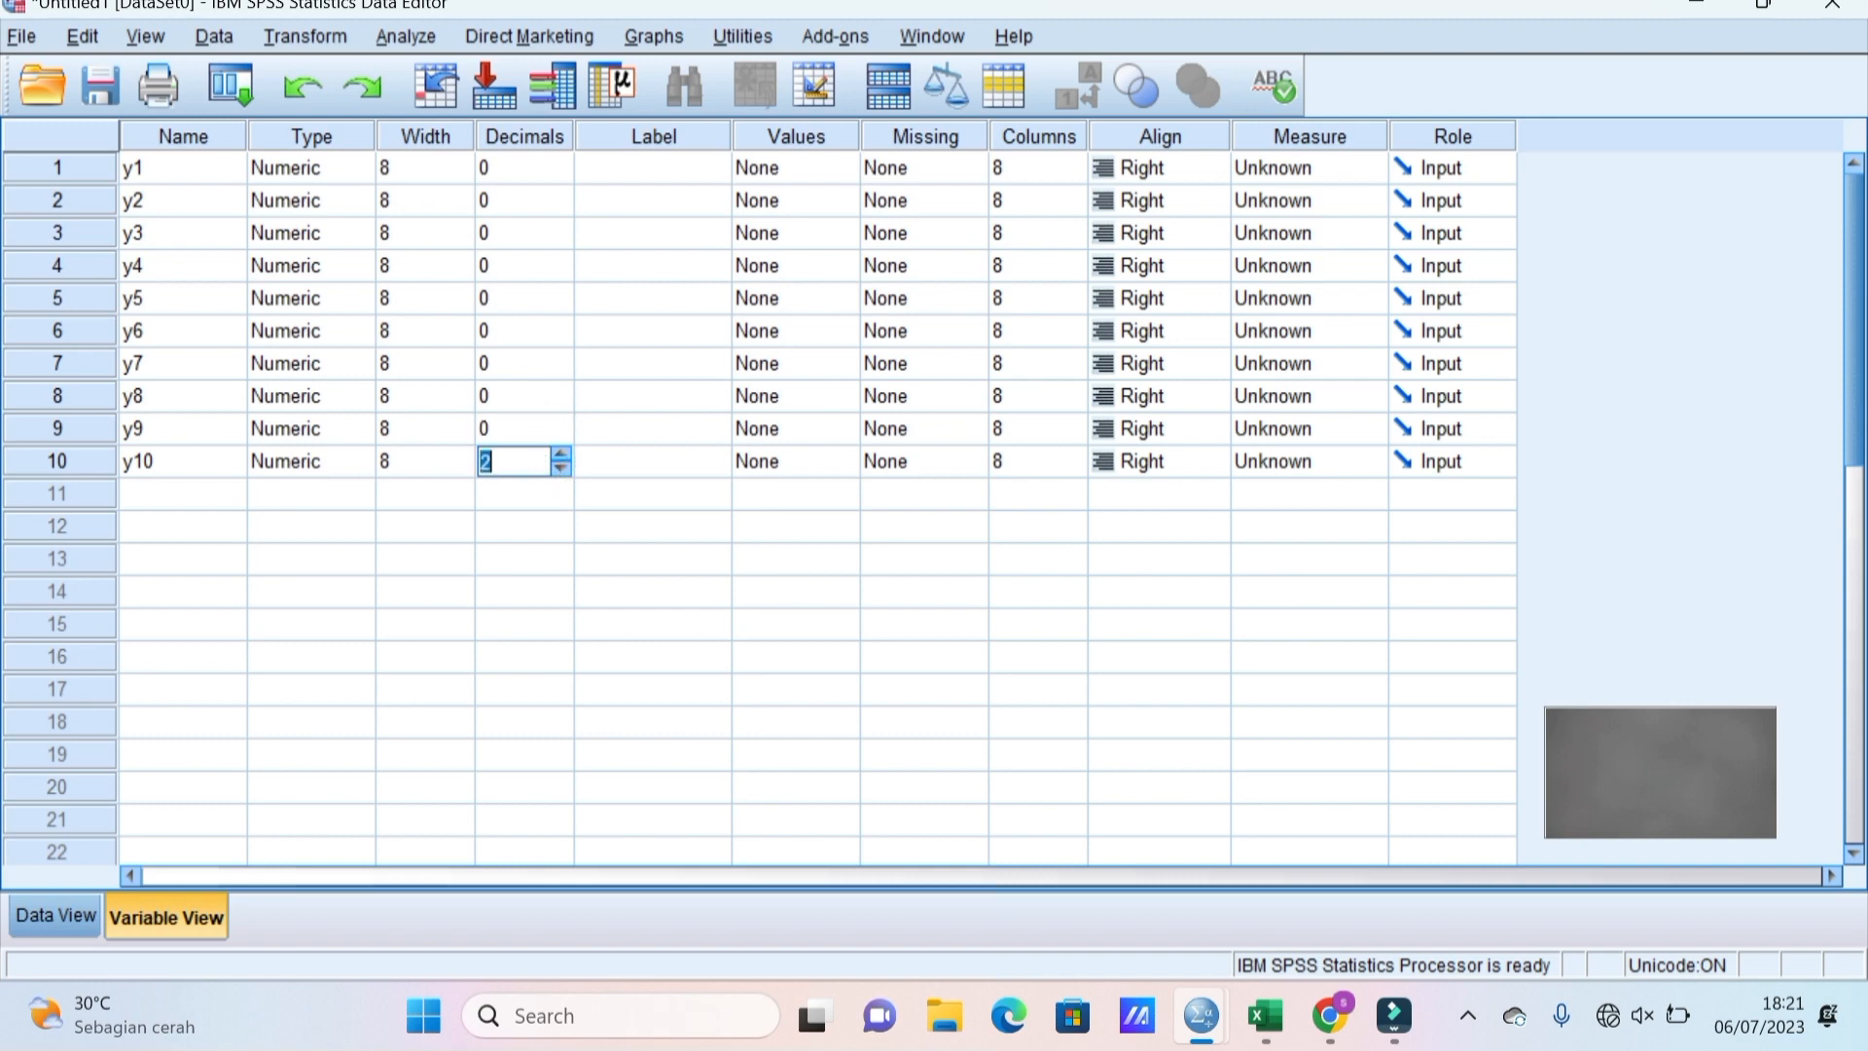
left_click(560, 468)
left_click(561, 467)
Set the measurement level of y1 through y5 to Scale.
left_click(1301, 174)
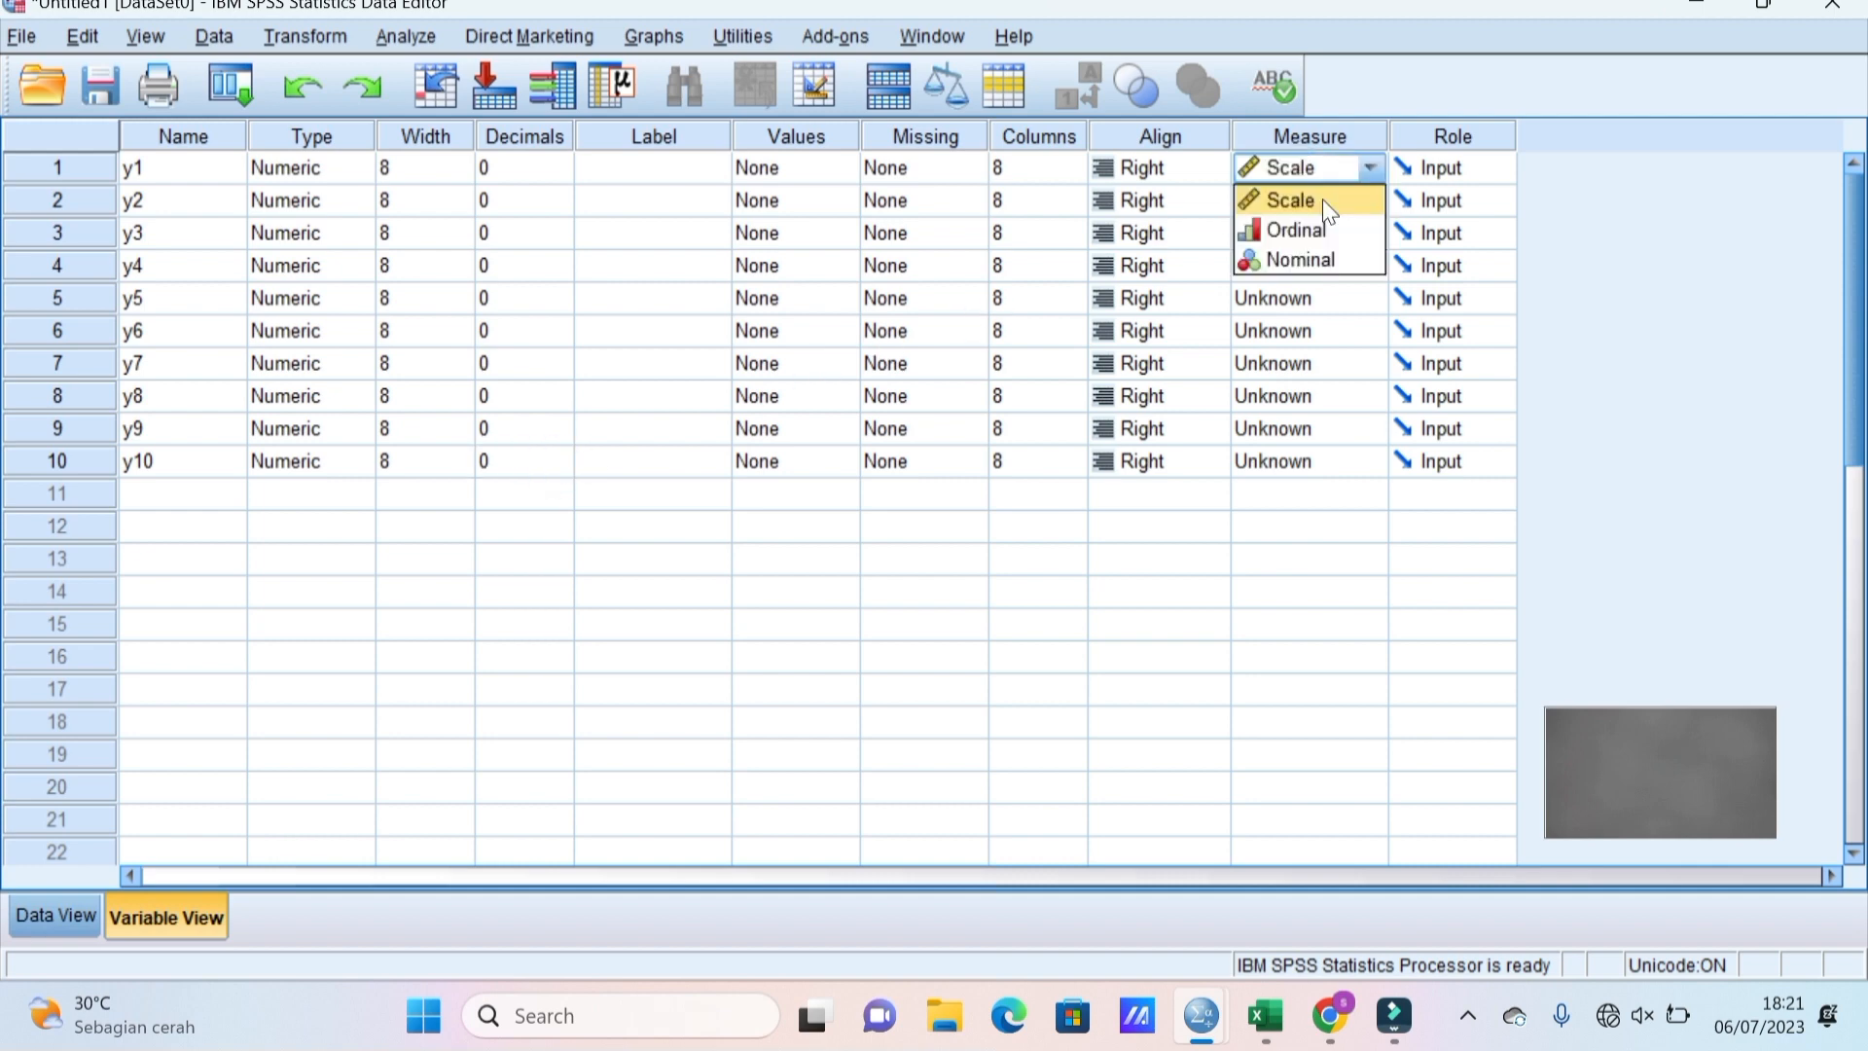
left_click(1324, 201)
left_click(1323, 202)
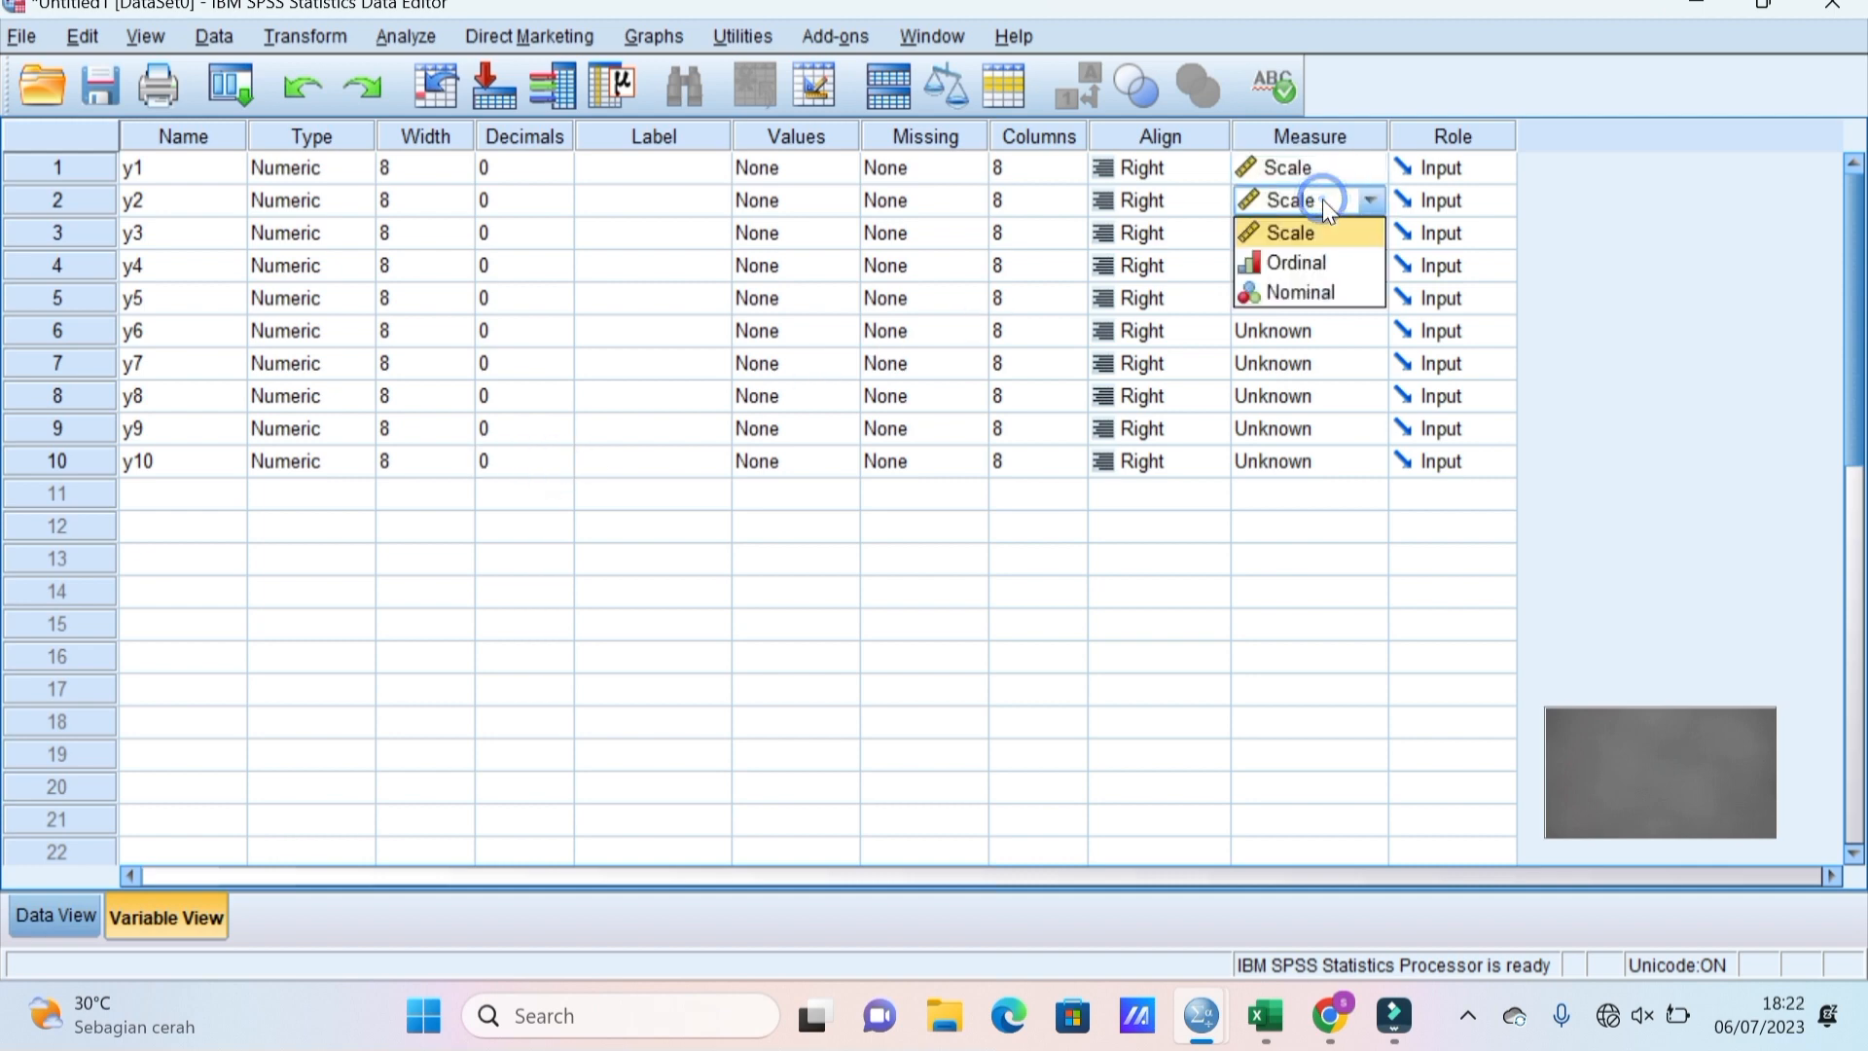
left_click(1329, 234)
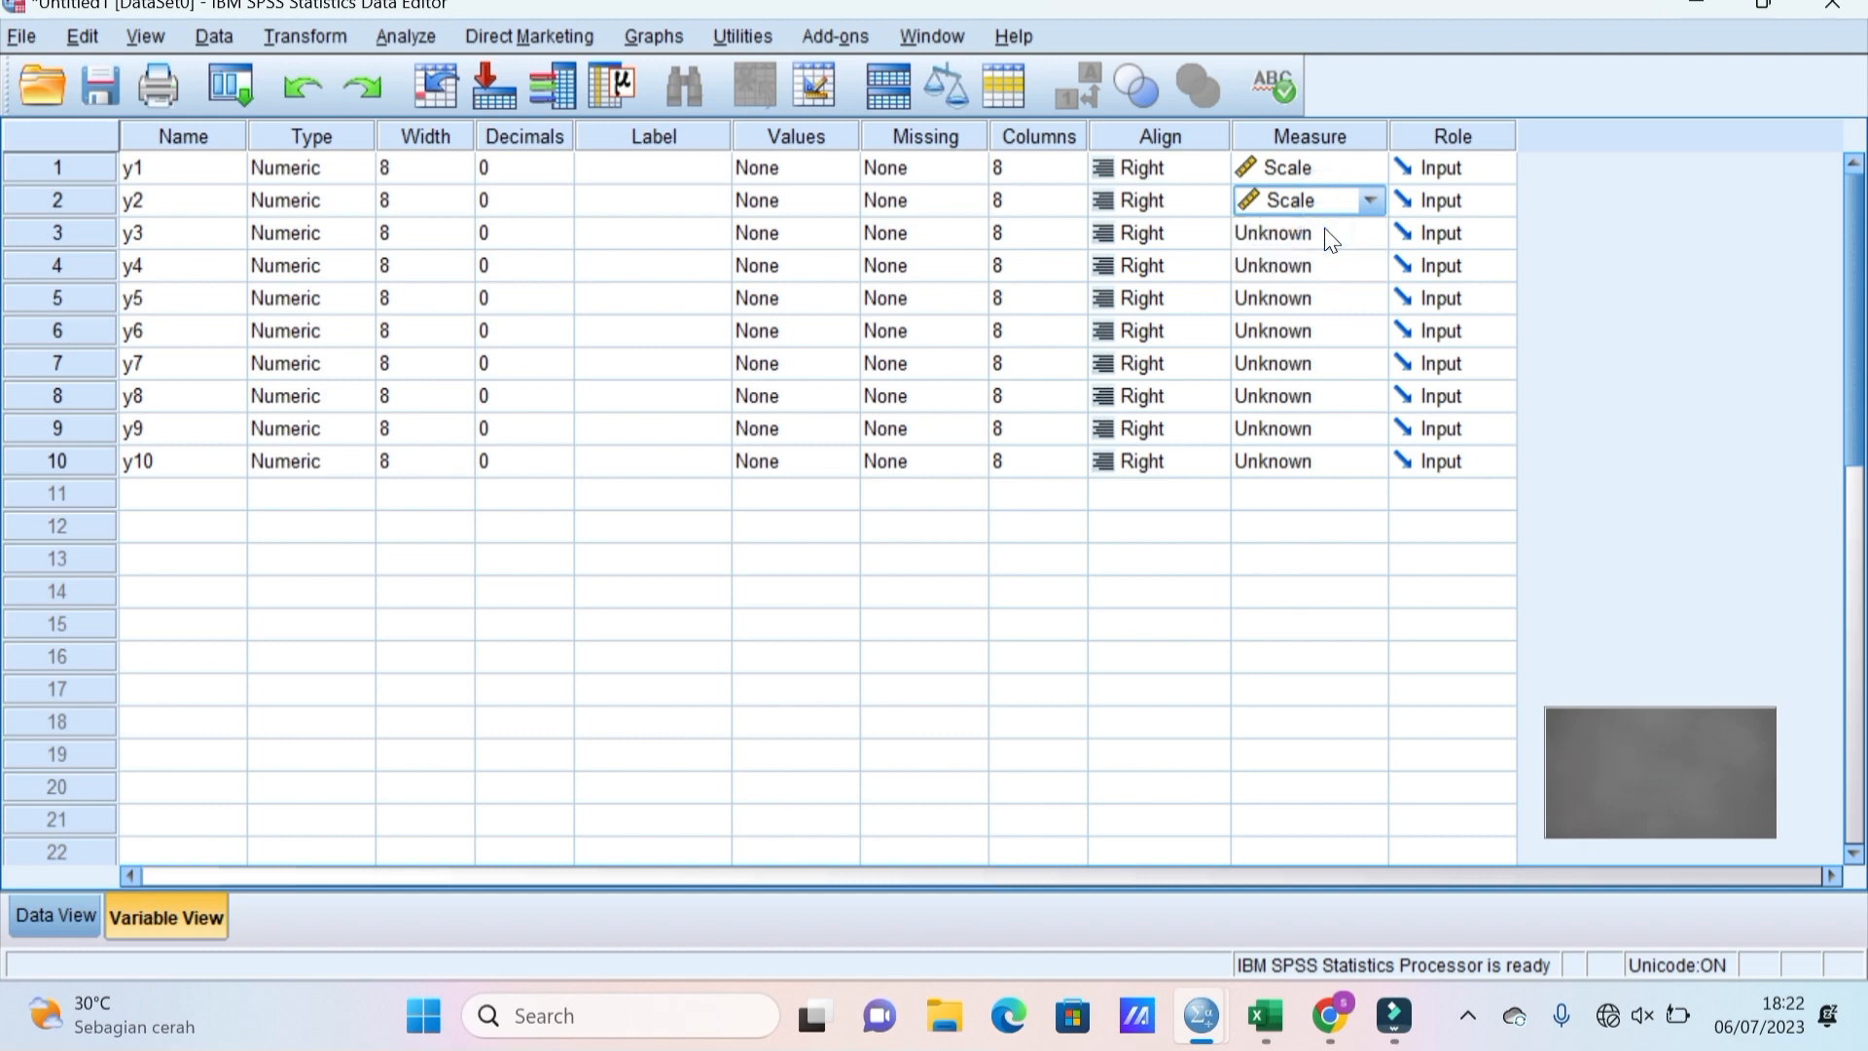
left_click(1329, 233)
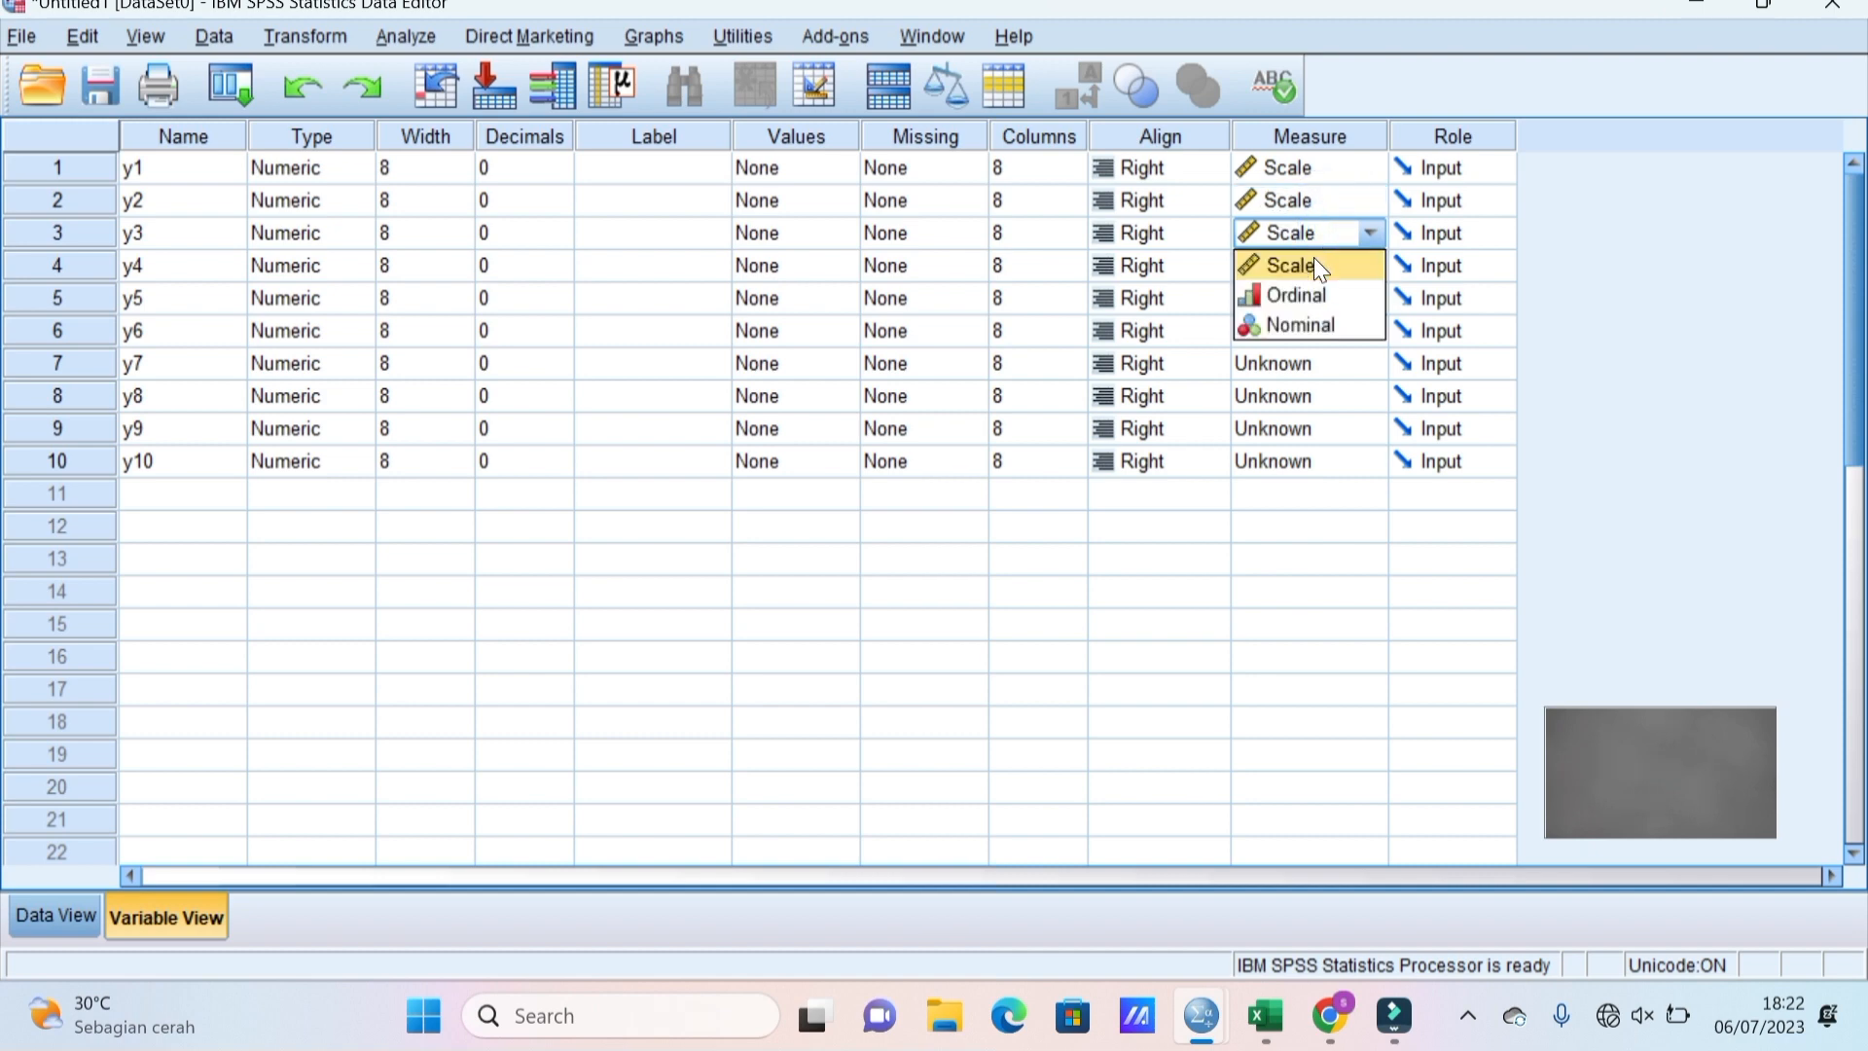
left_click(1313, 262)
left_click(1314, 265)
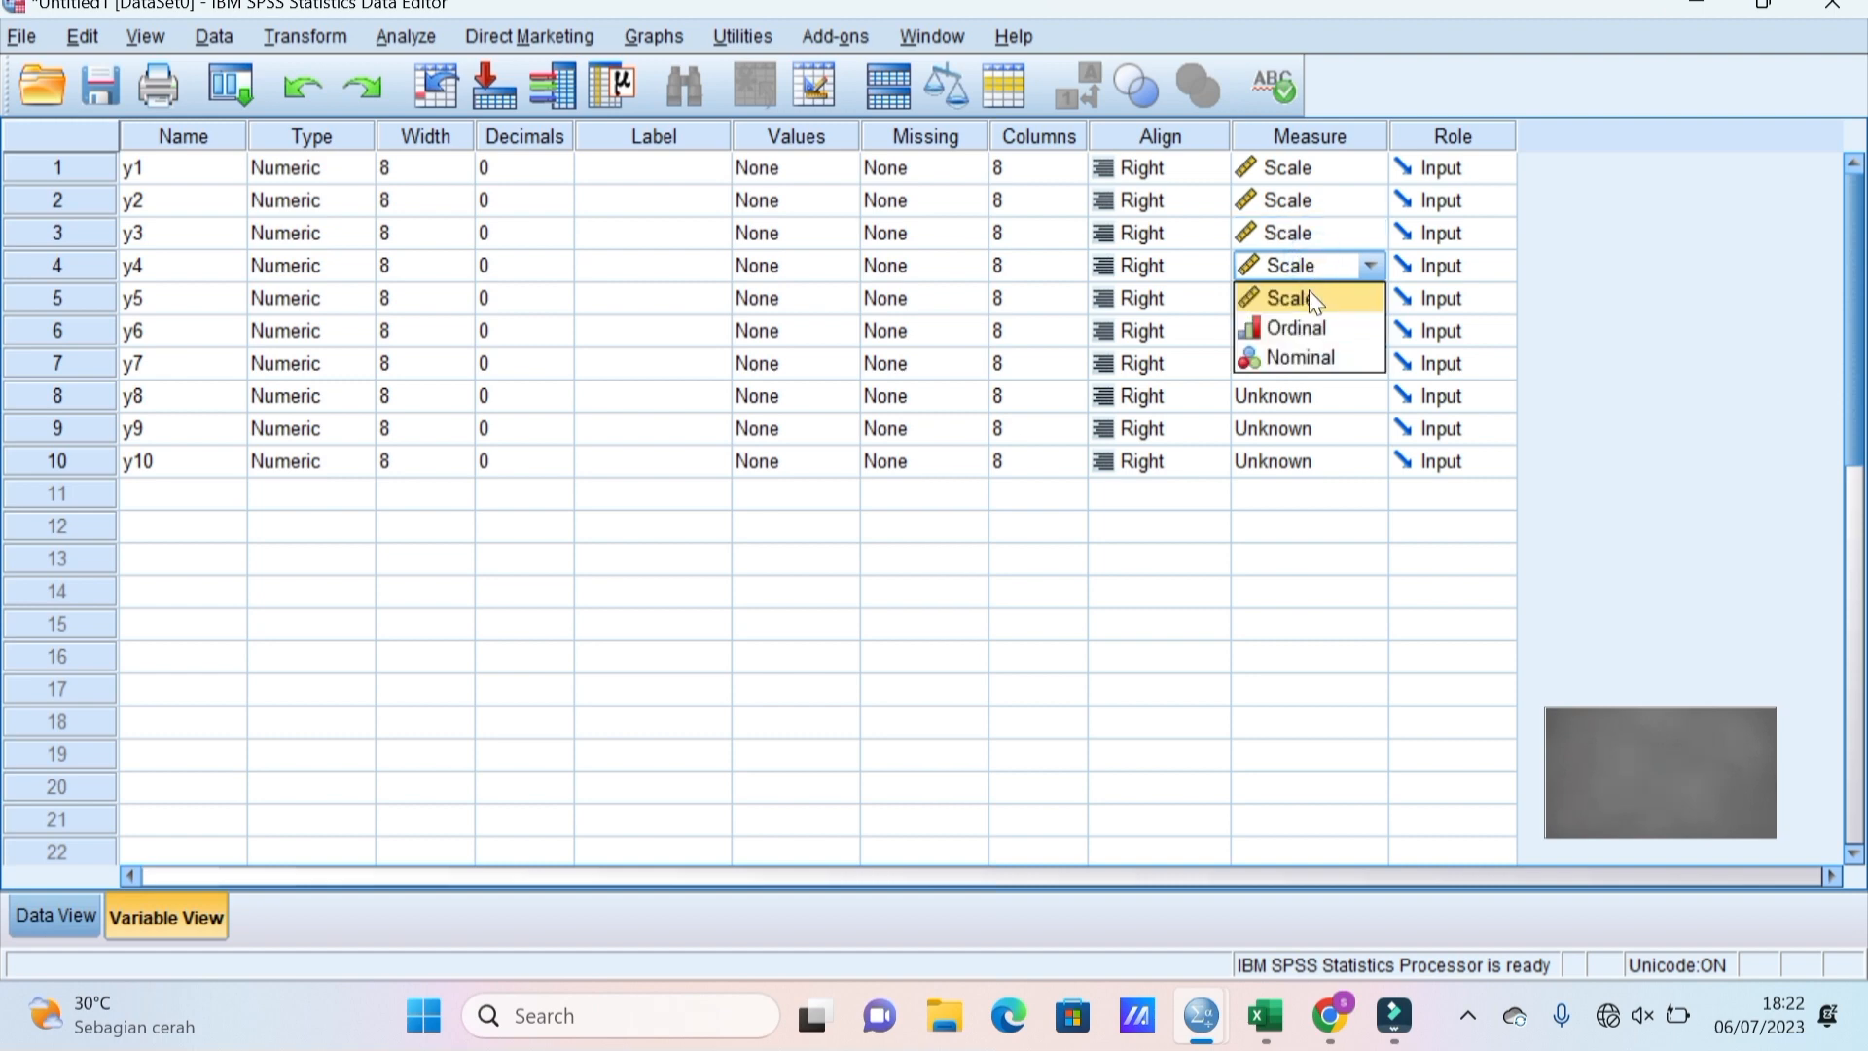
left_click(1310, 294)
left_click(1299, 304)
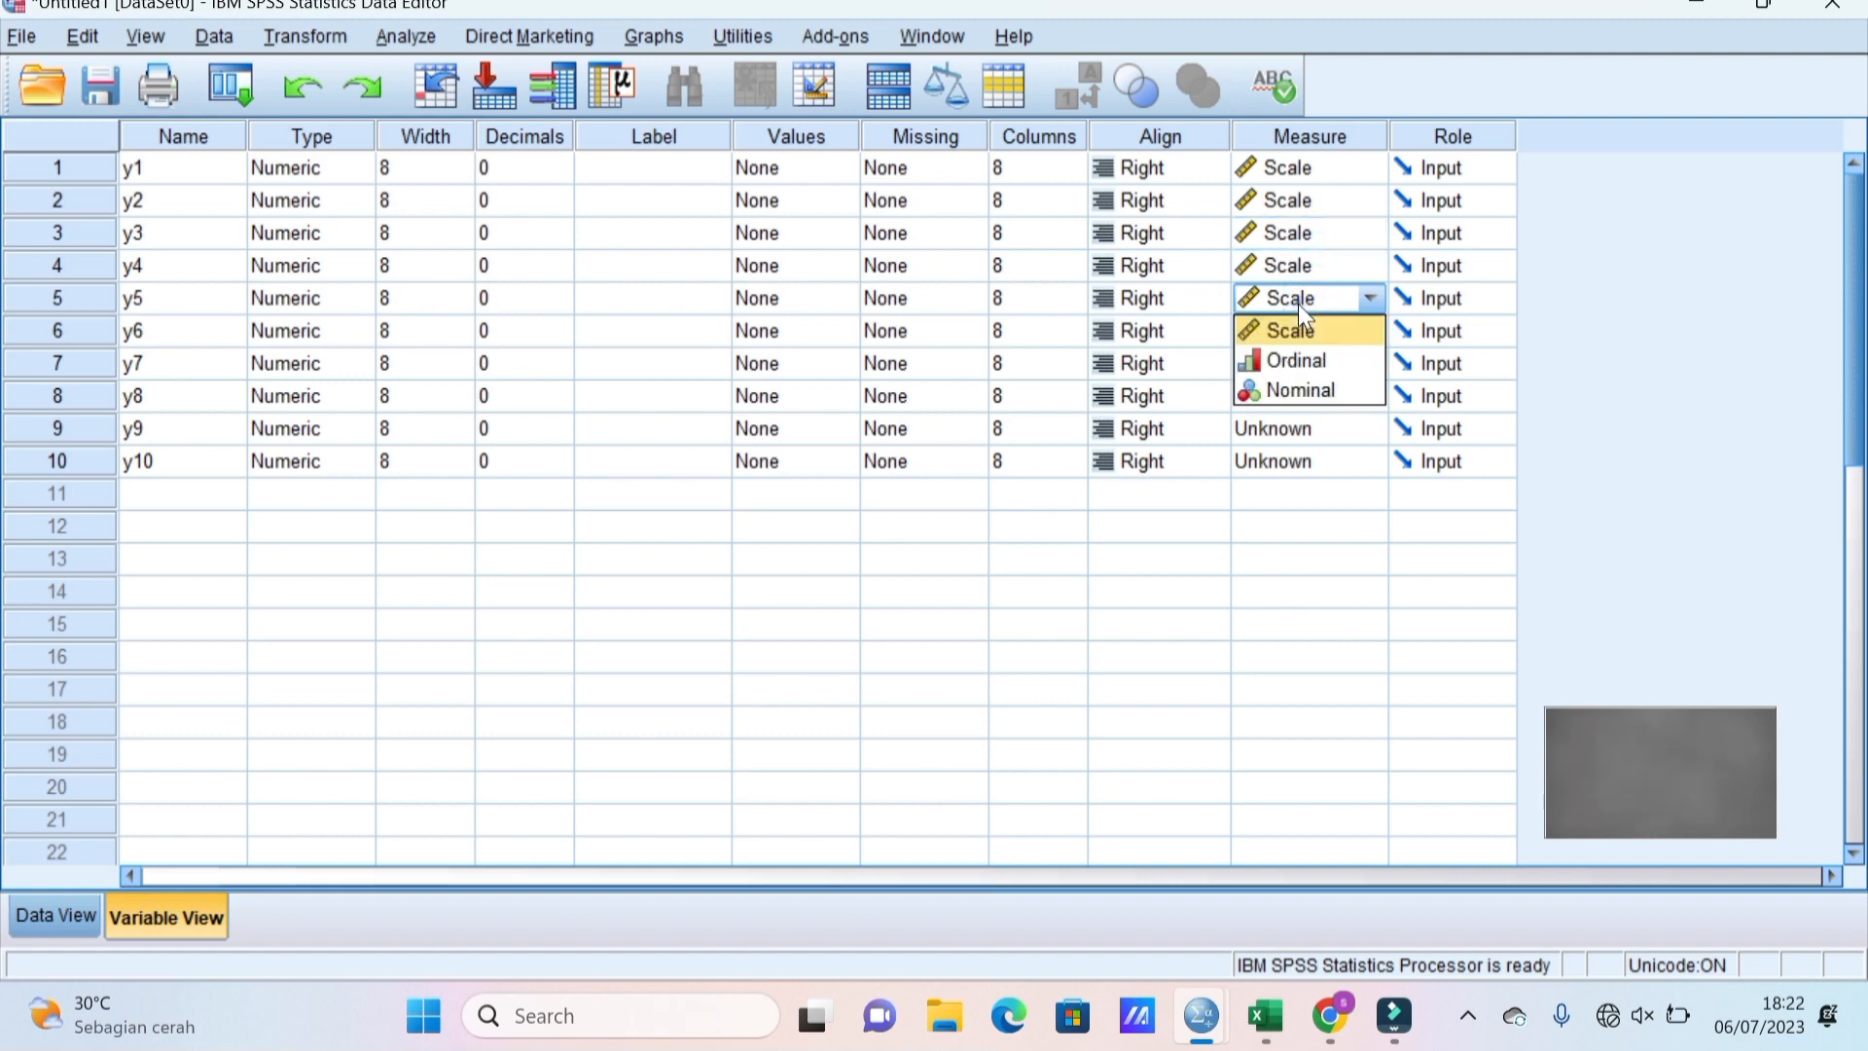
left_click(1289, 333)
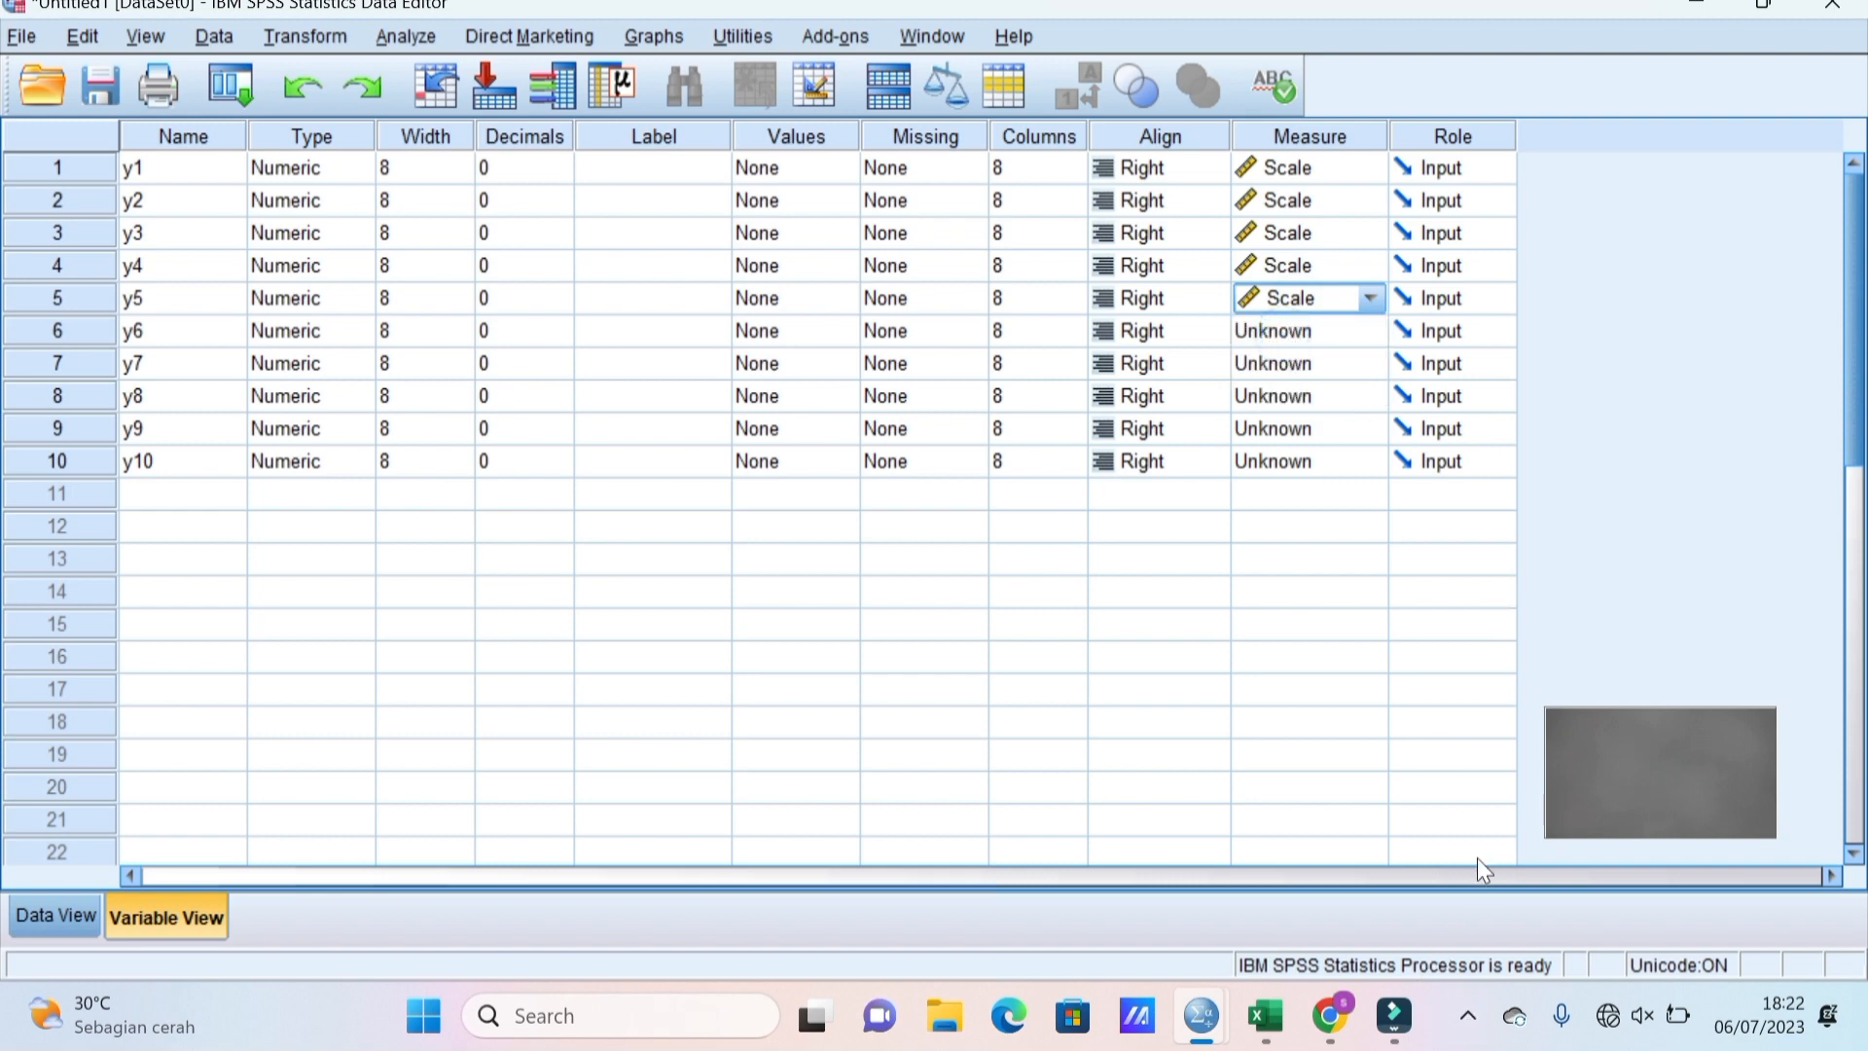
Set the measurement level of y6 through y10 to Scale.
left_click(1331, 333)
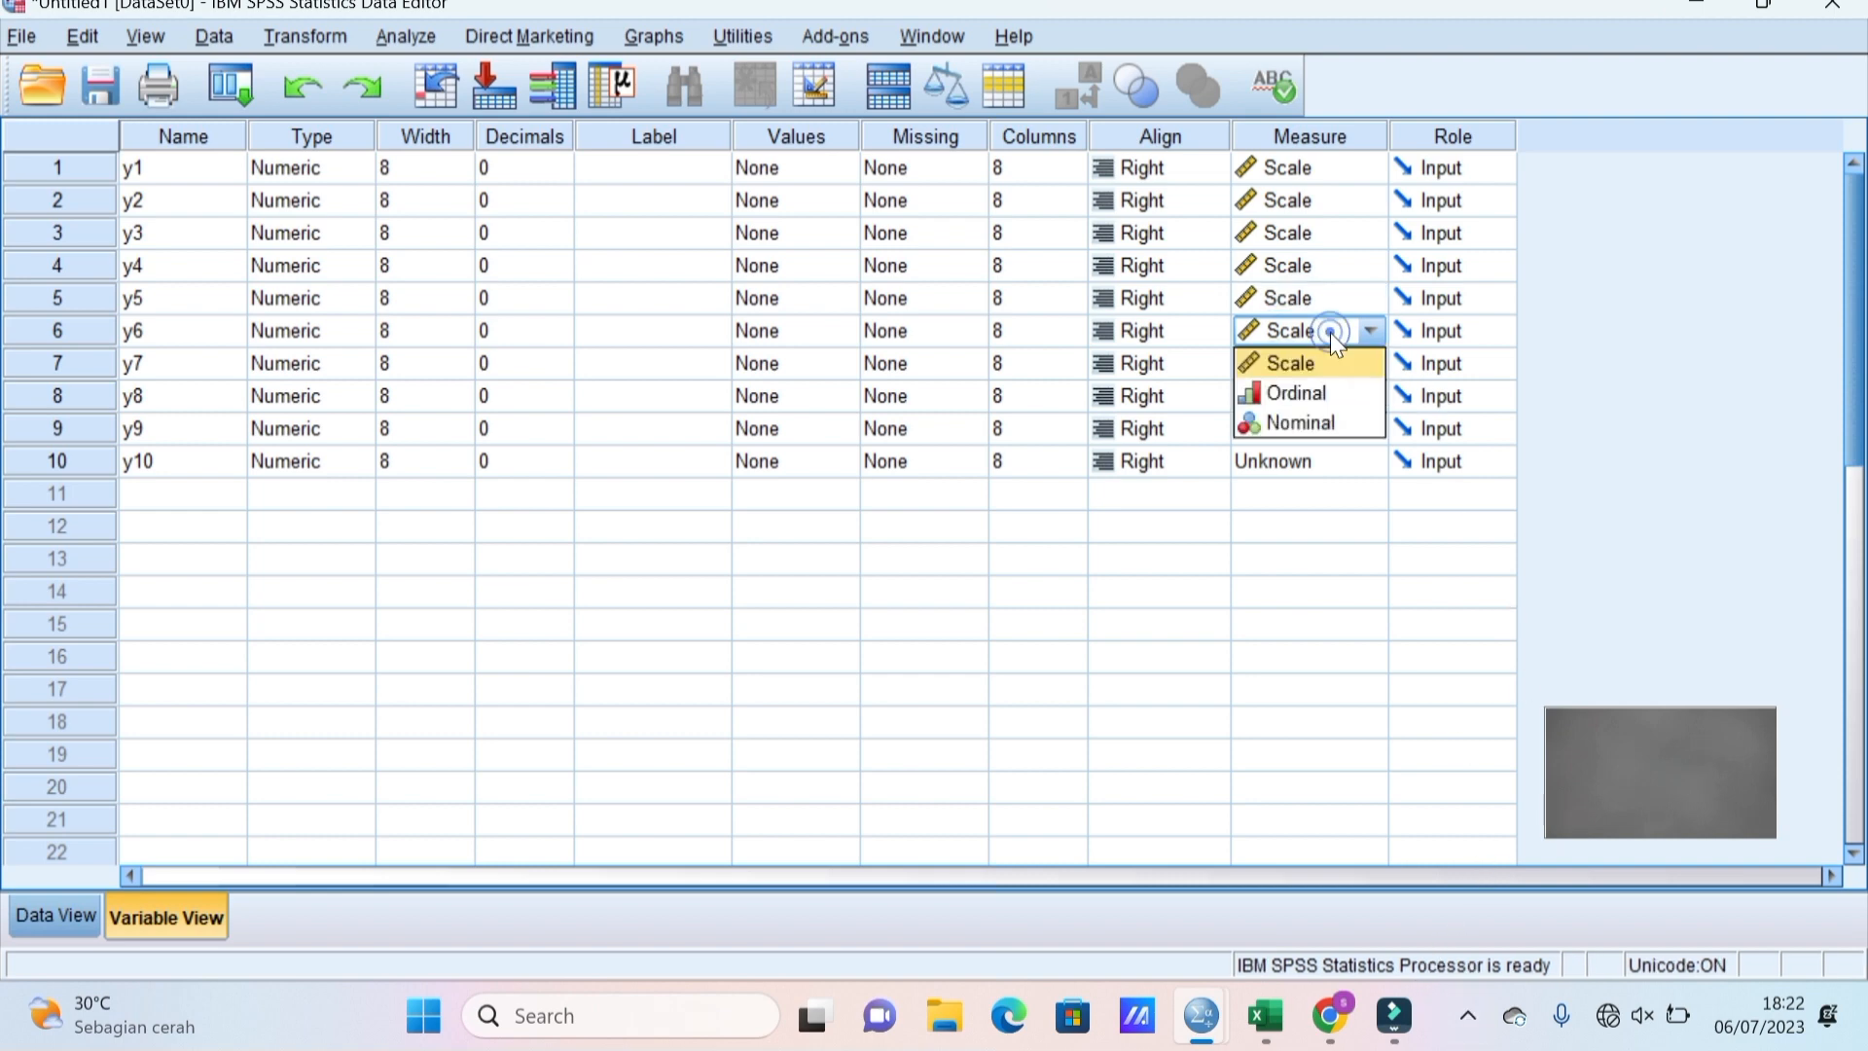
left_click(1309, 362)
left_click(1310, 362)
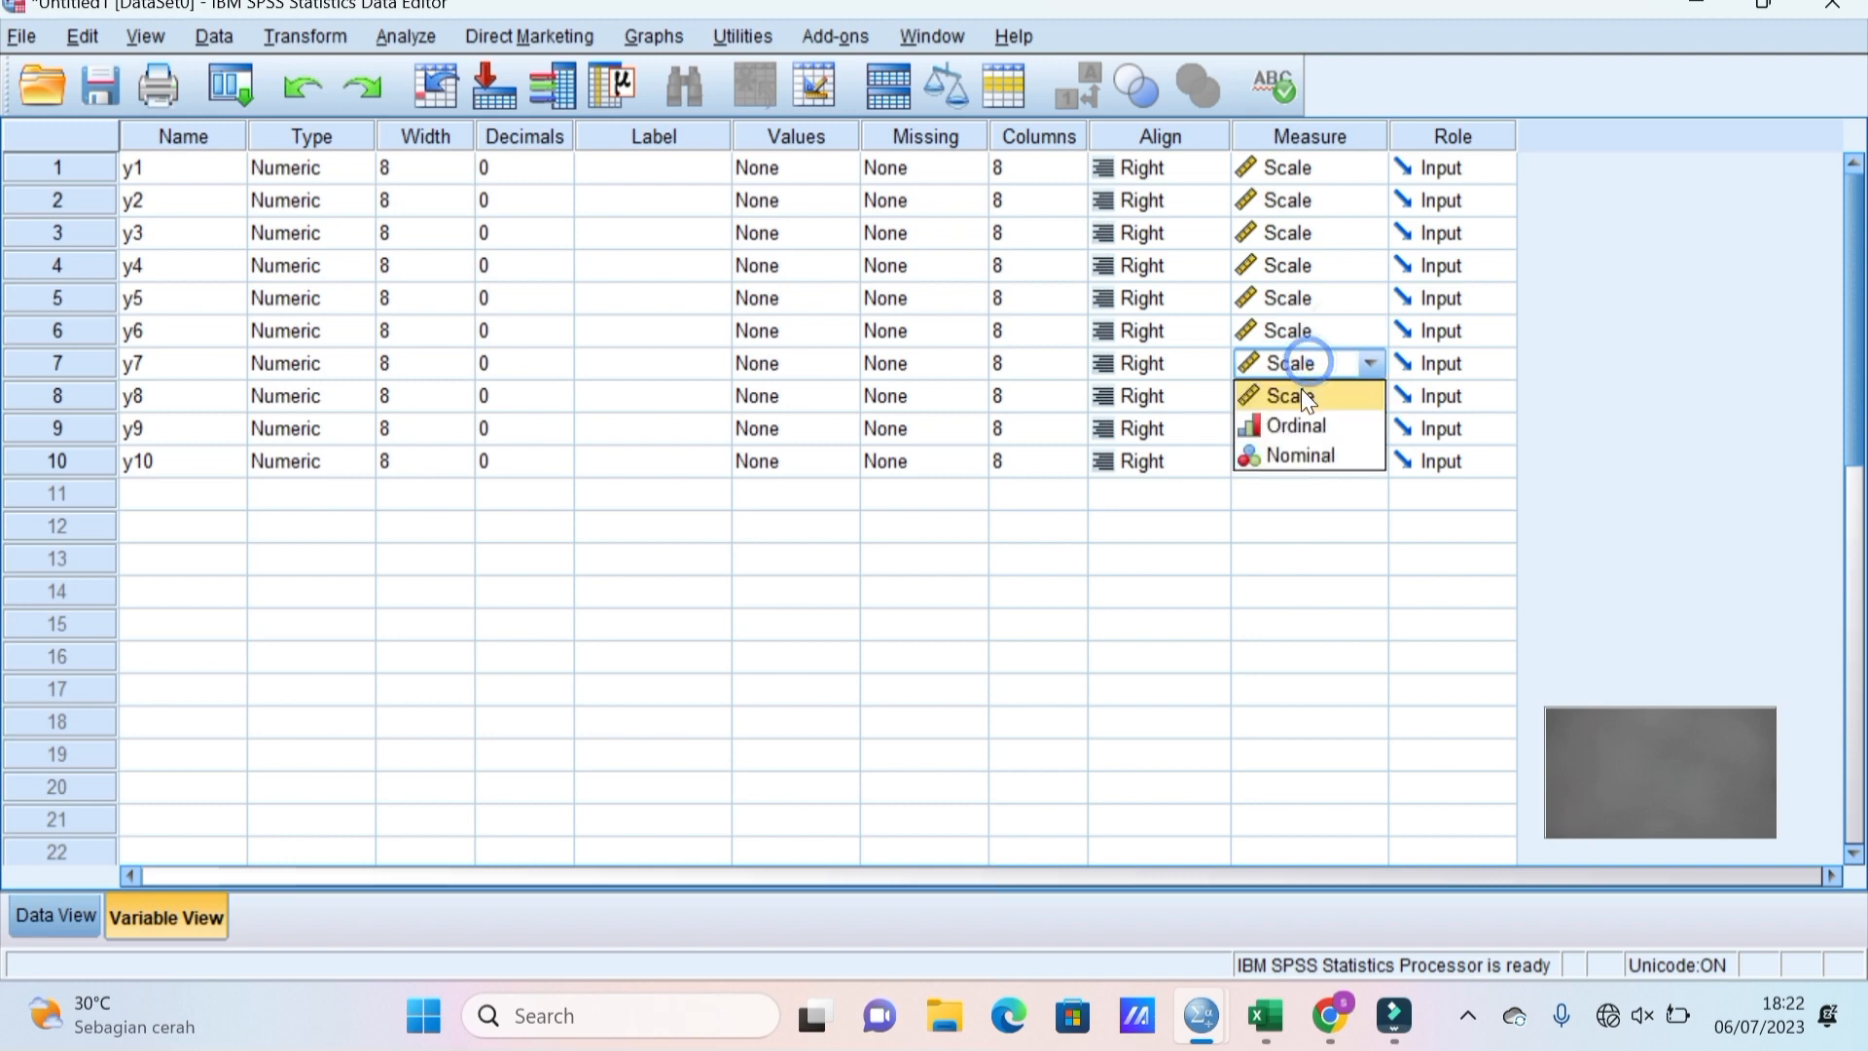
left_click(1307, 397)
left_click(1306, 397)
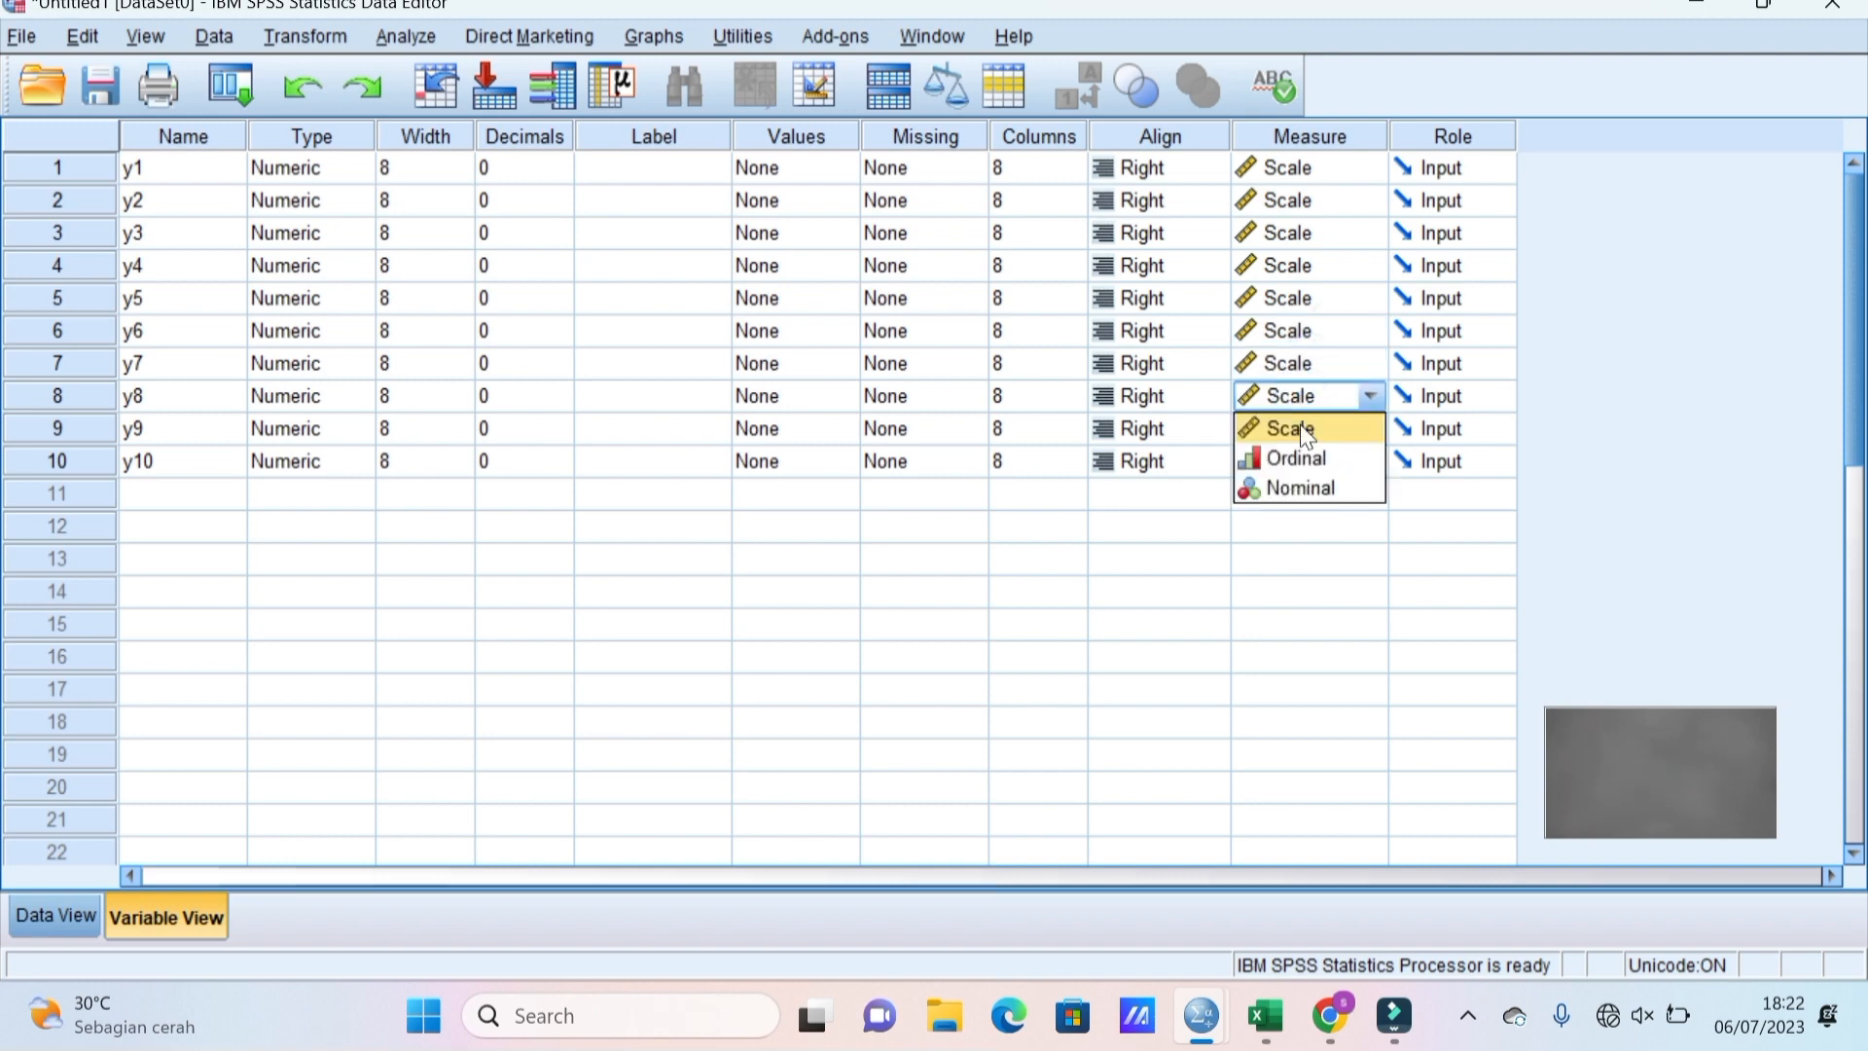
left_click(1304, 430)
left_click(1304, 430)
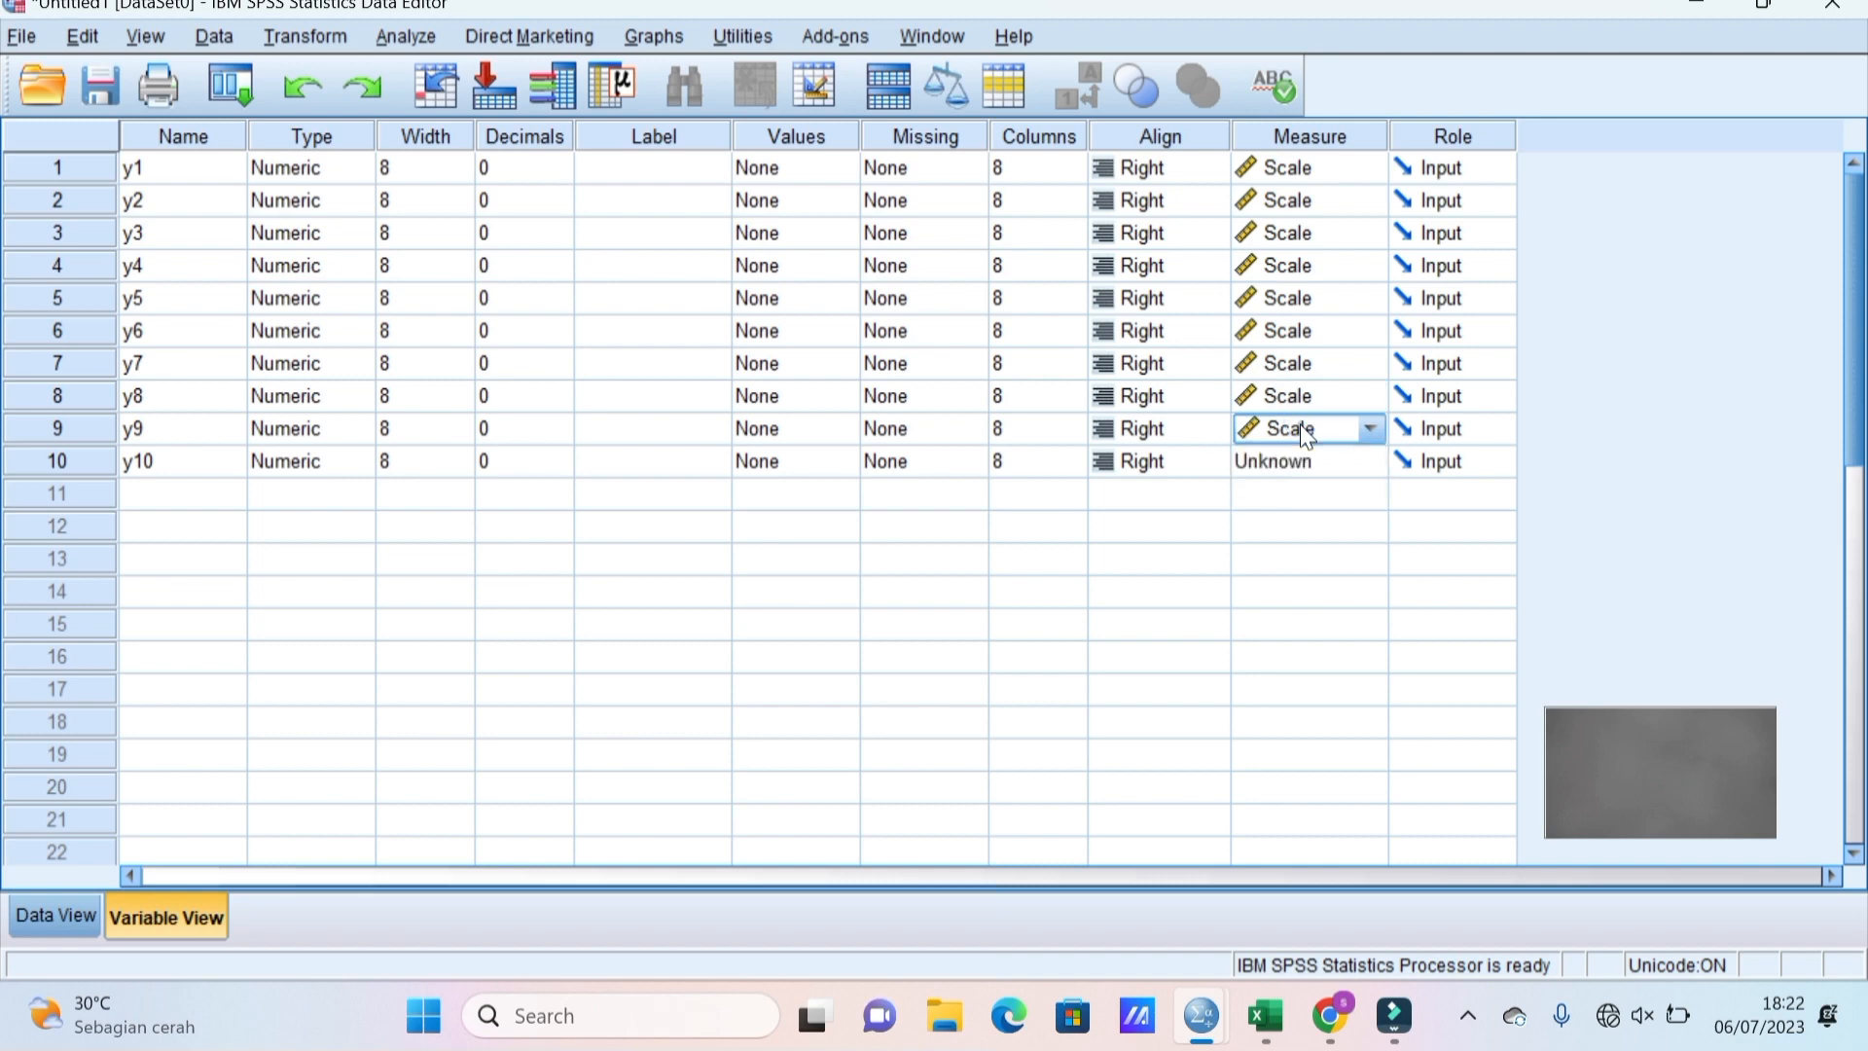
left_click(1305, 436)
left_click(1293, 459)
left_click(1293, 455)
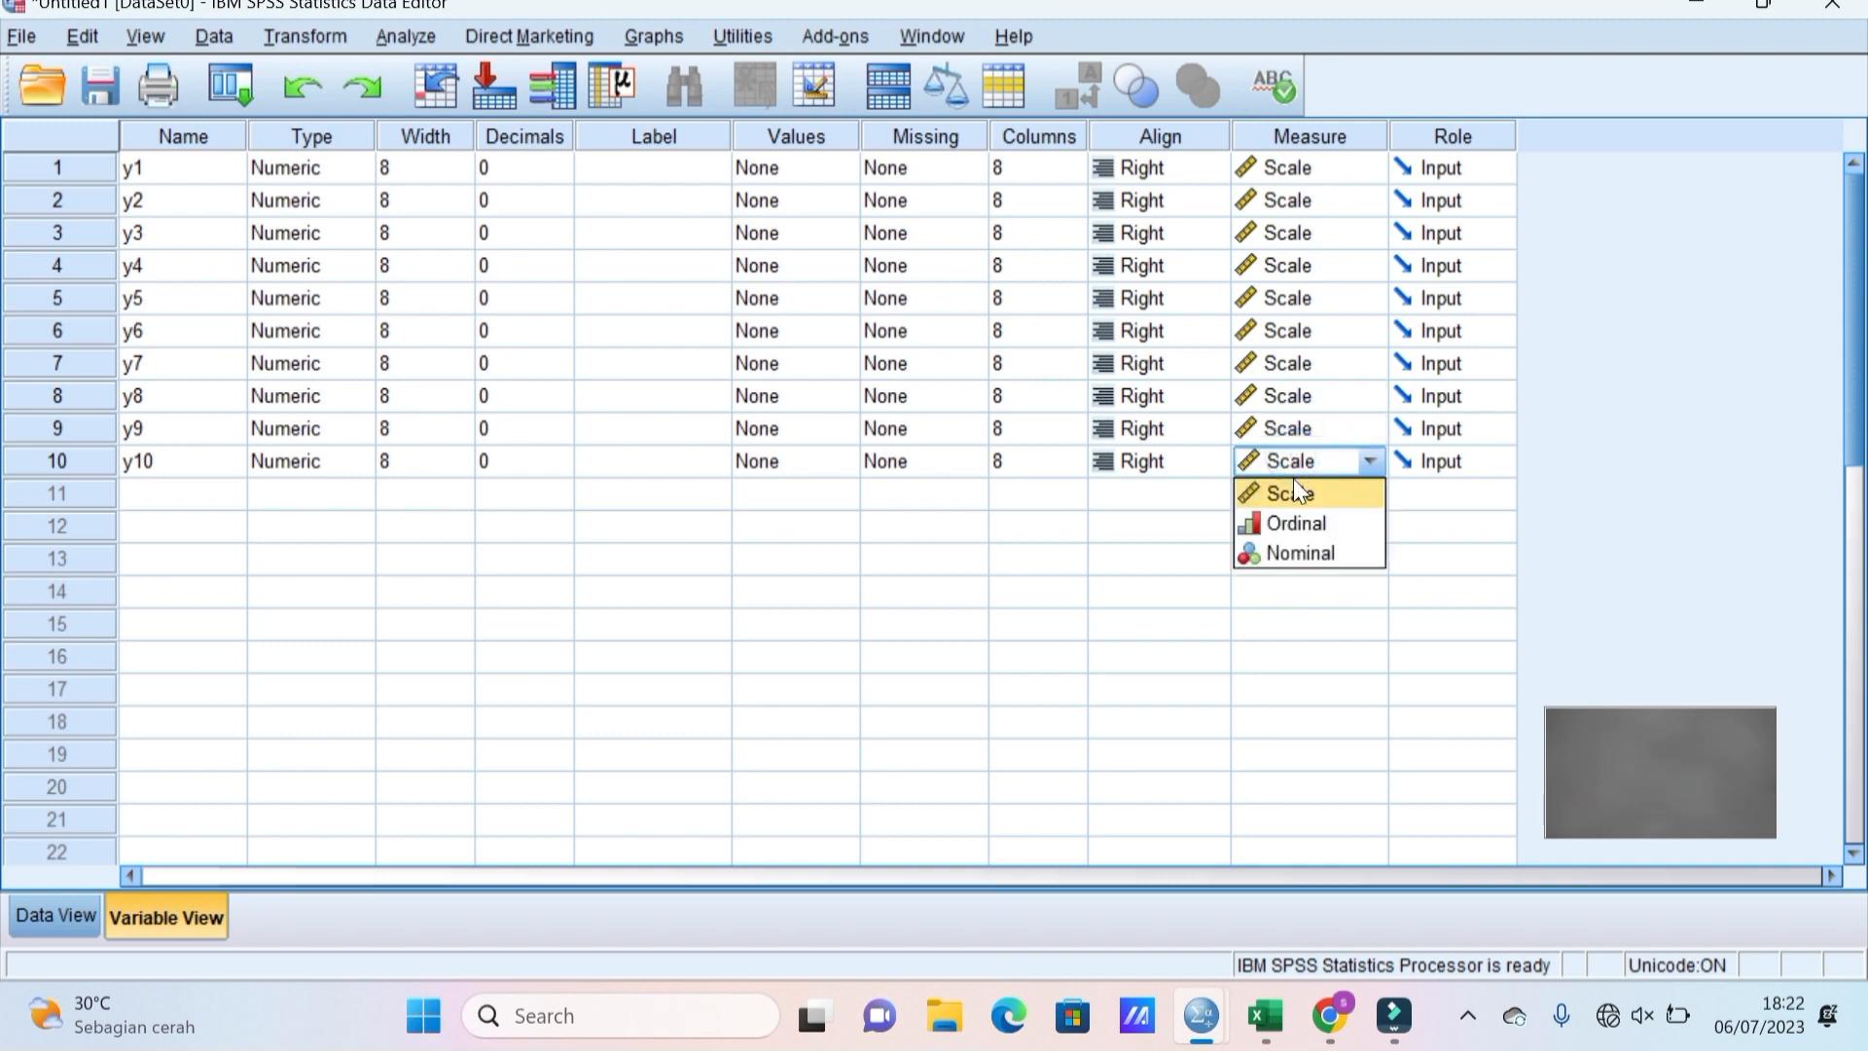
left_click(1297, 488)
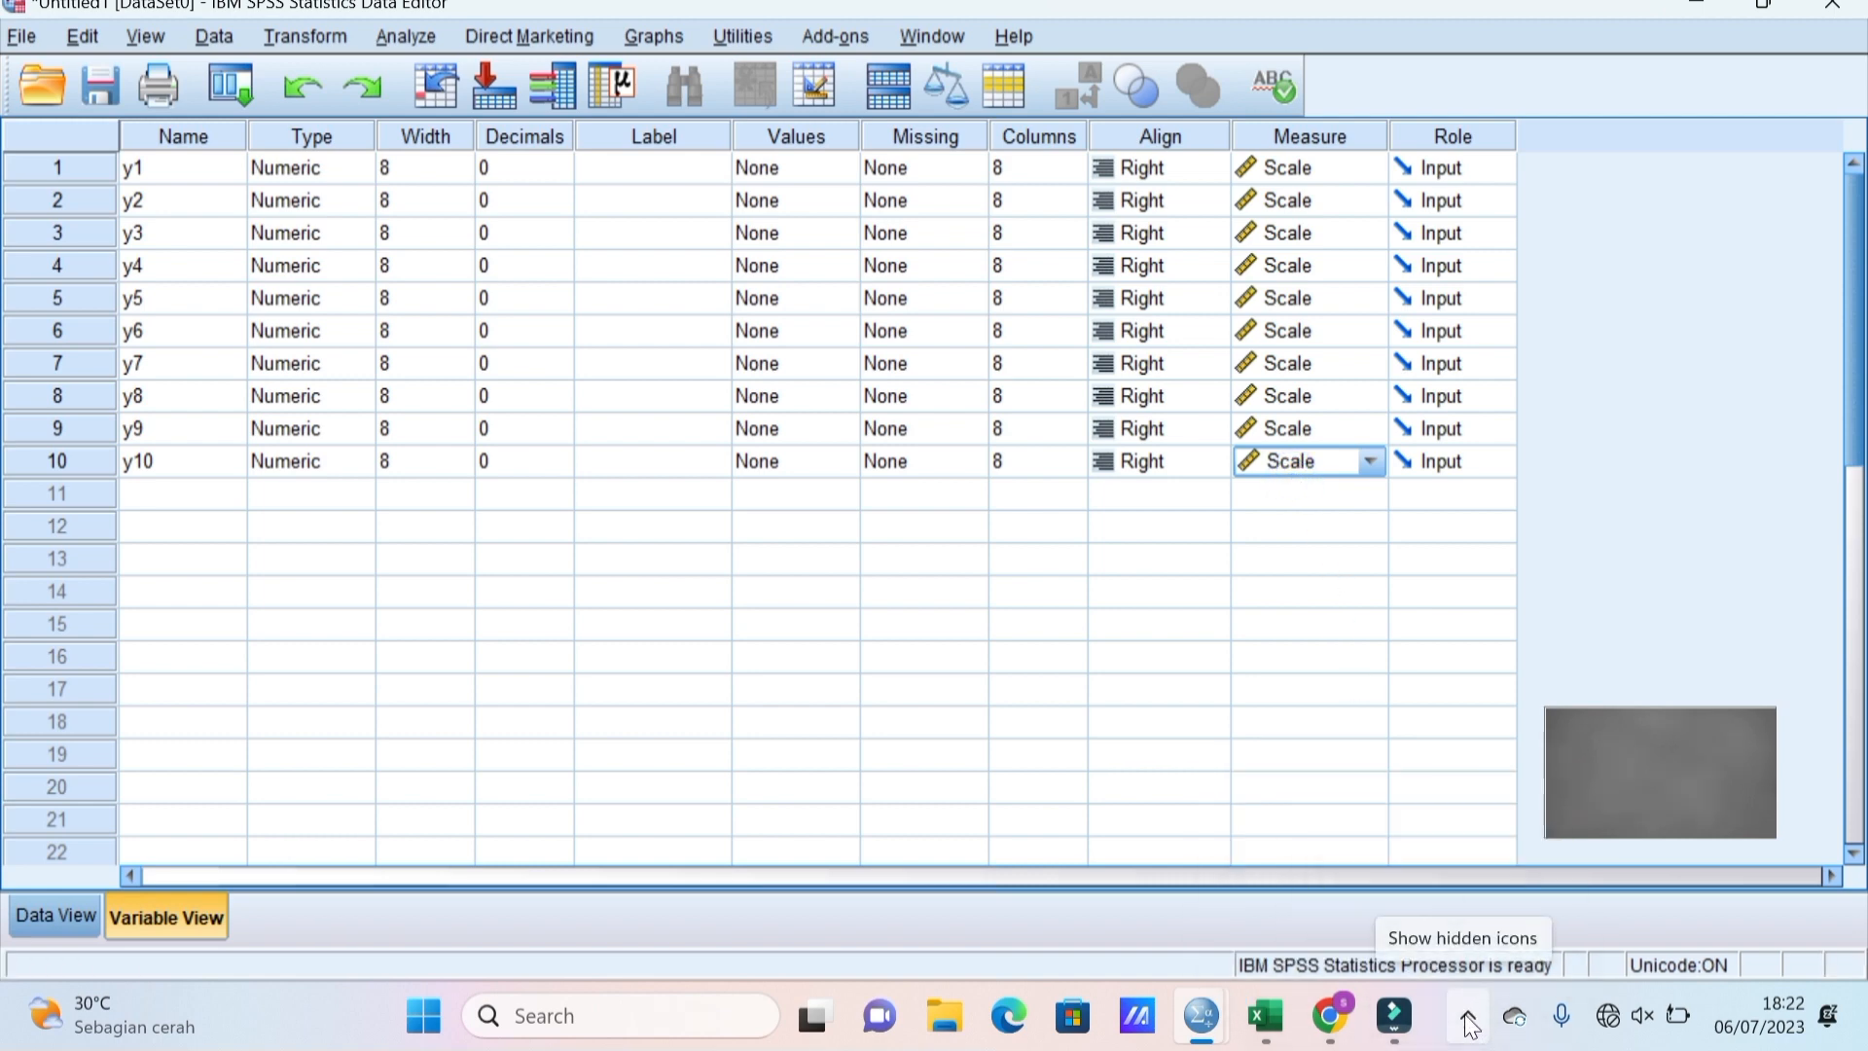
Show the empty y1–y10 grid in Data View with the first y1 cell selected.
left_click(60, 913)
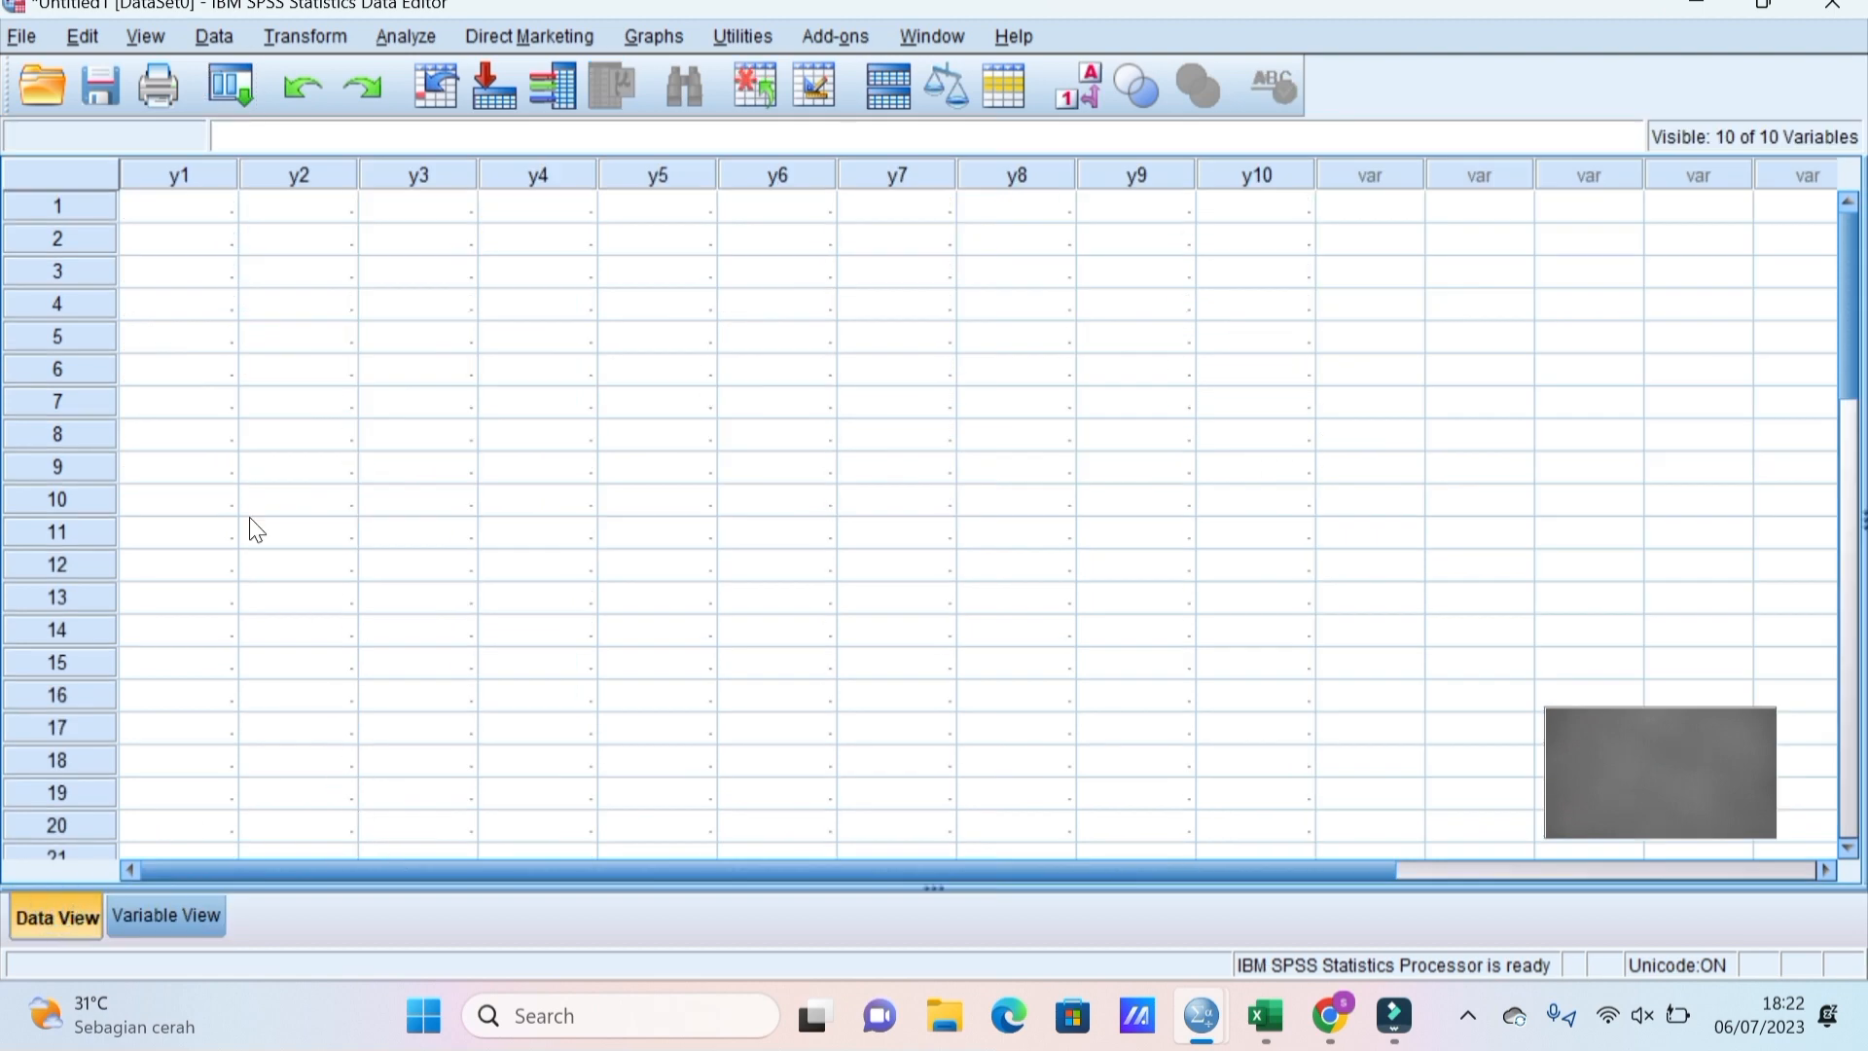
left_click(196, 205)
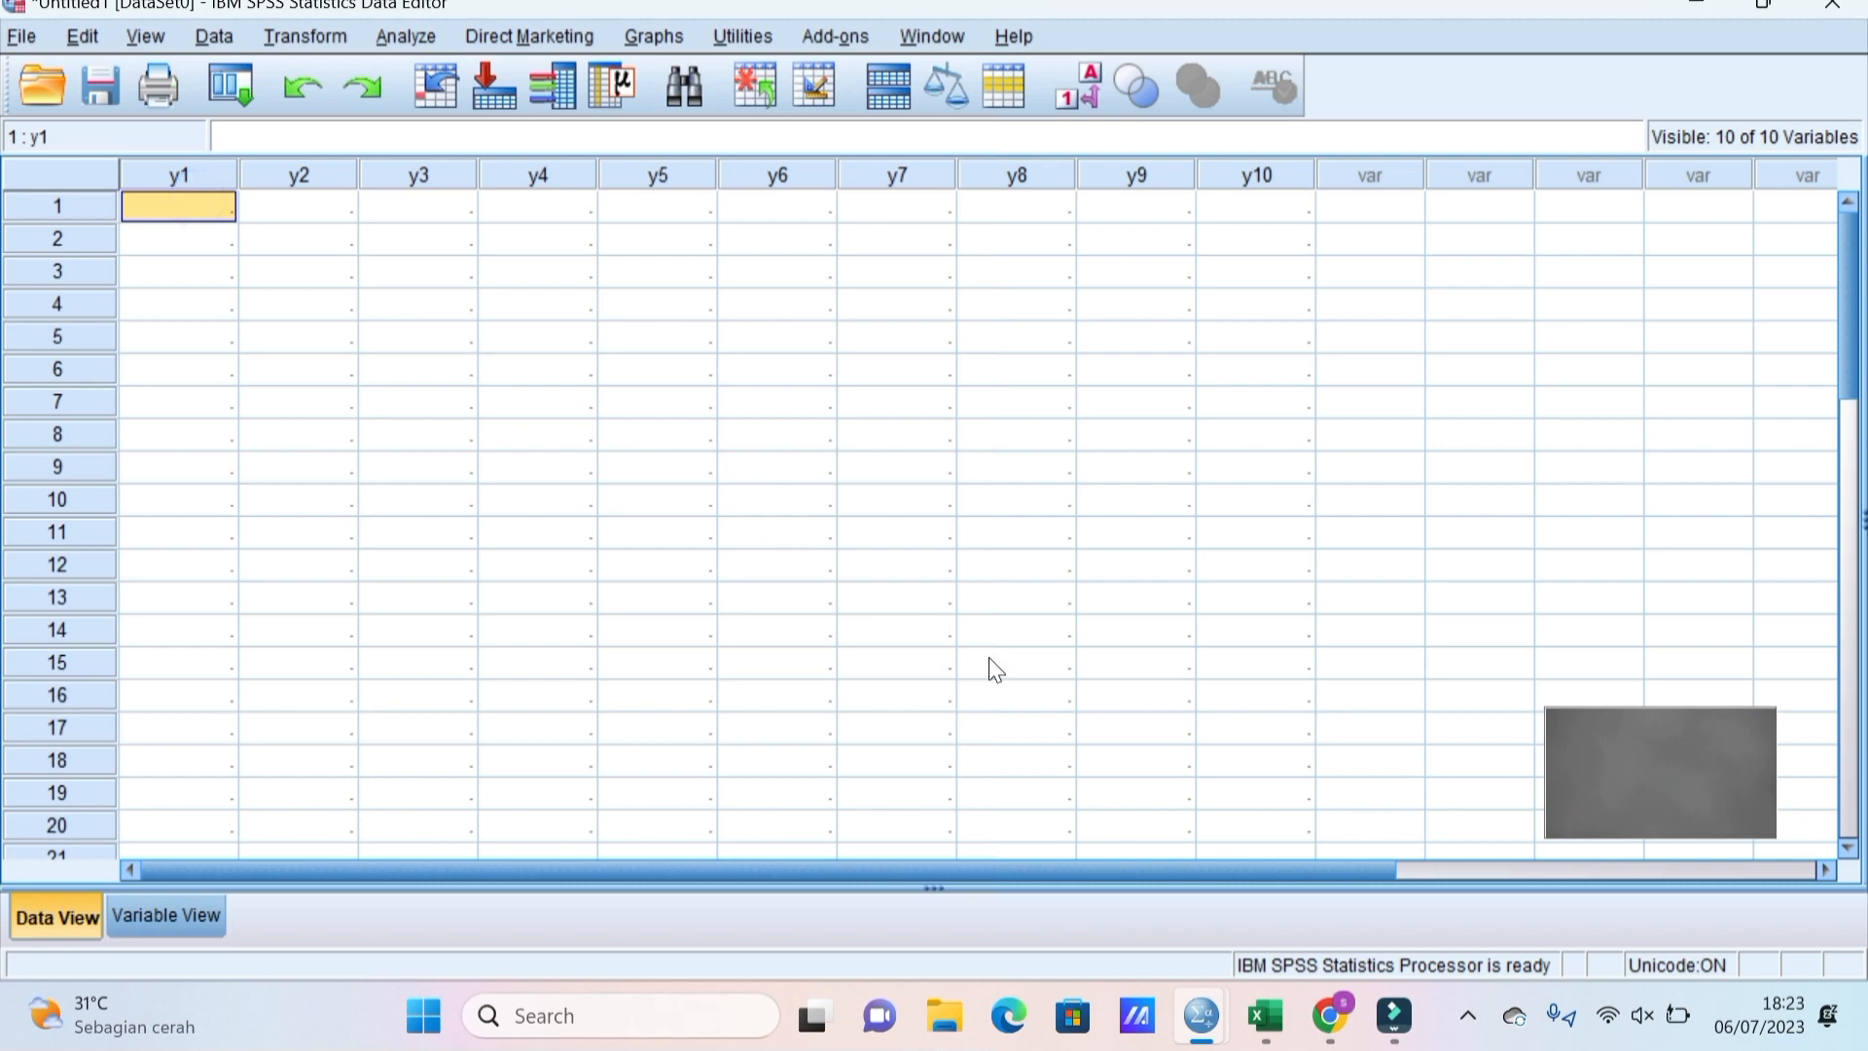
left_click(1266, 1018)
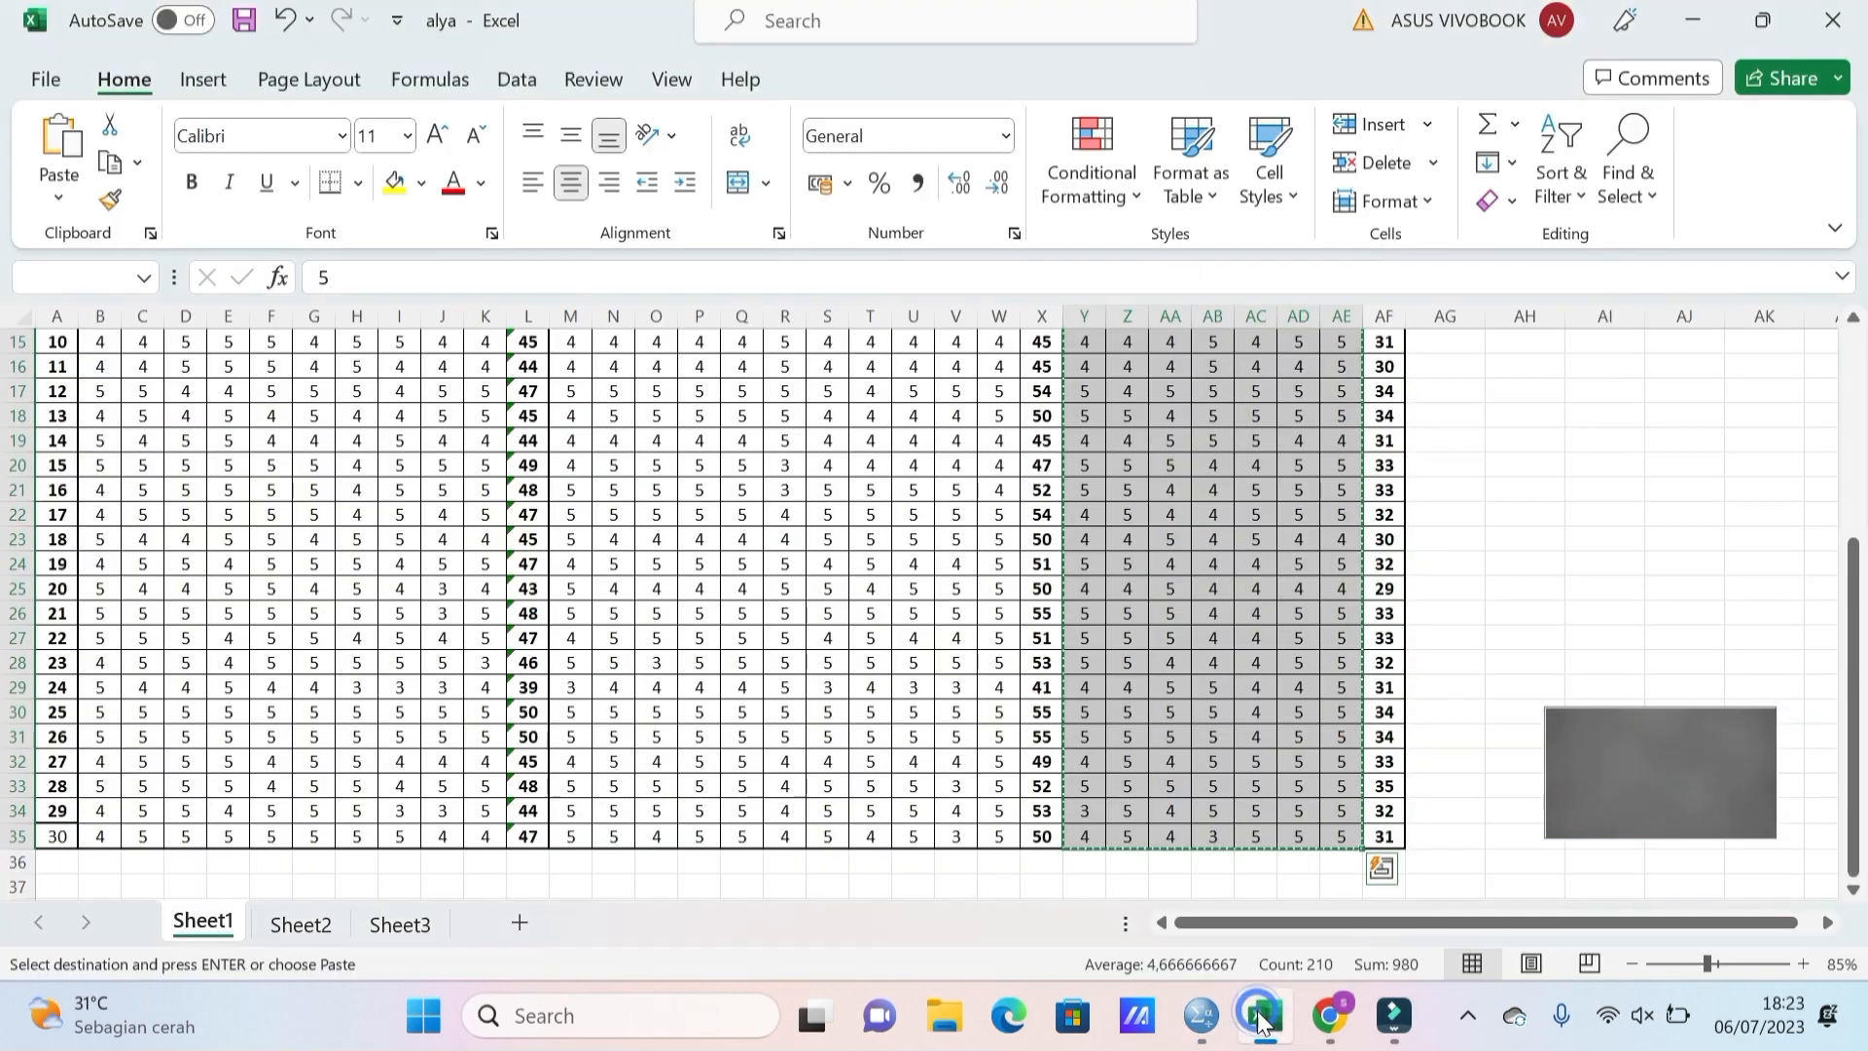
Select the Y item scores in B6:K35 and copy them.
left_click(1854, 318)
left_click(1853, 317)
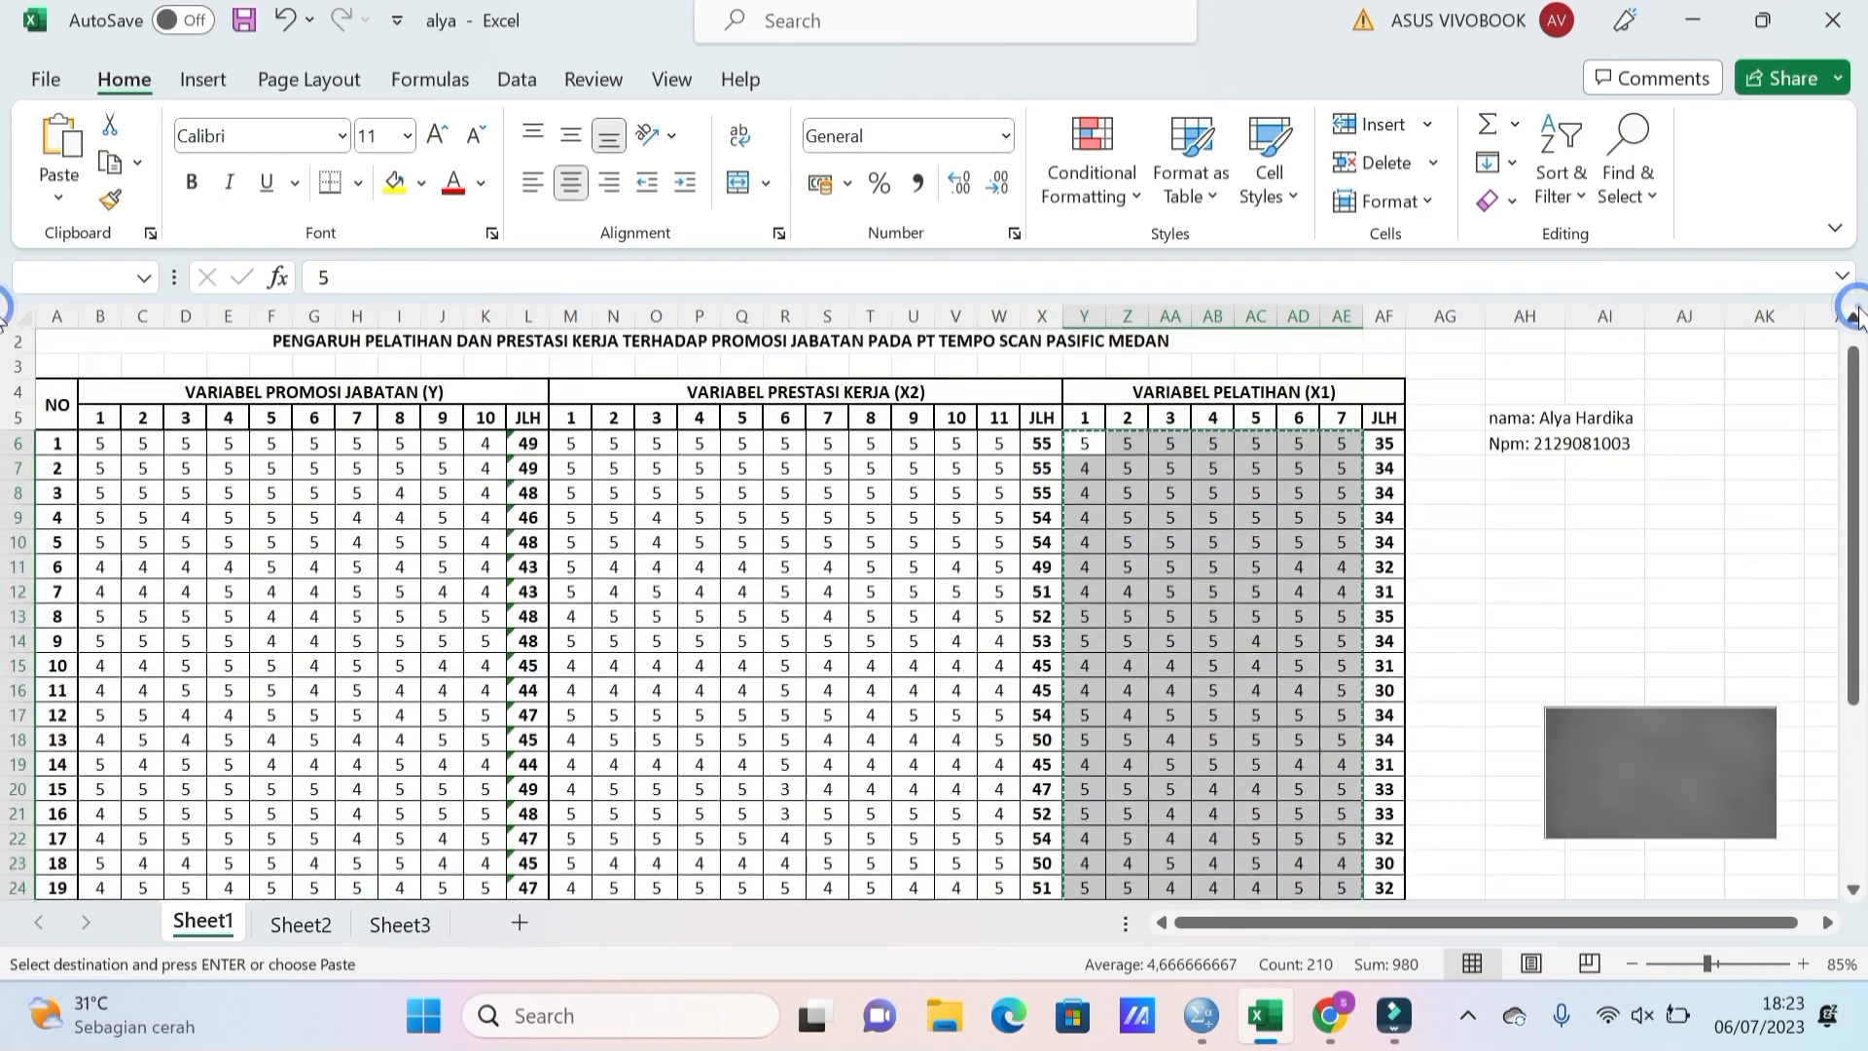
left_click(1639, 515)
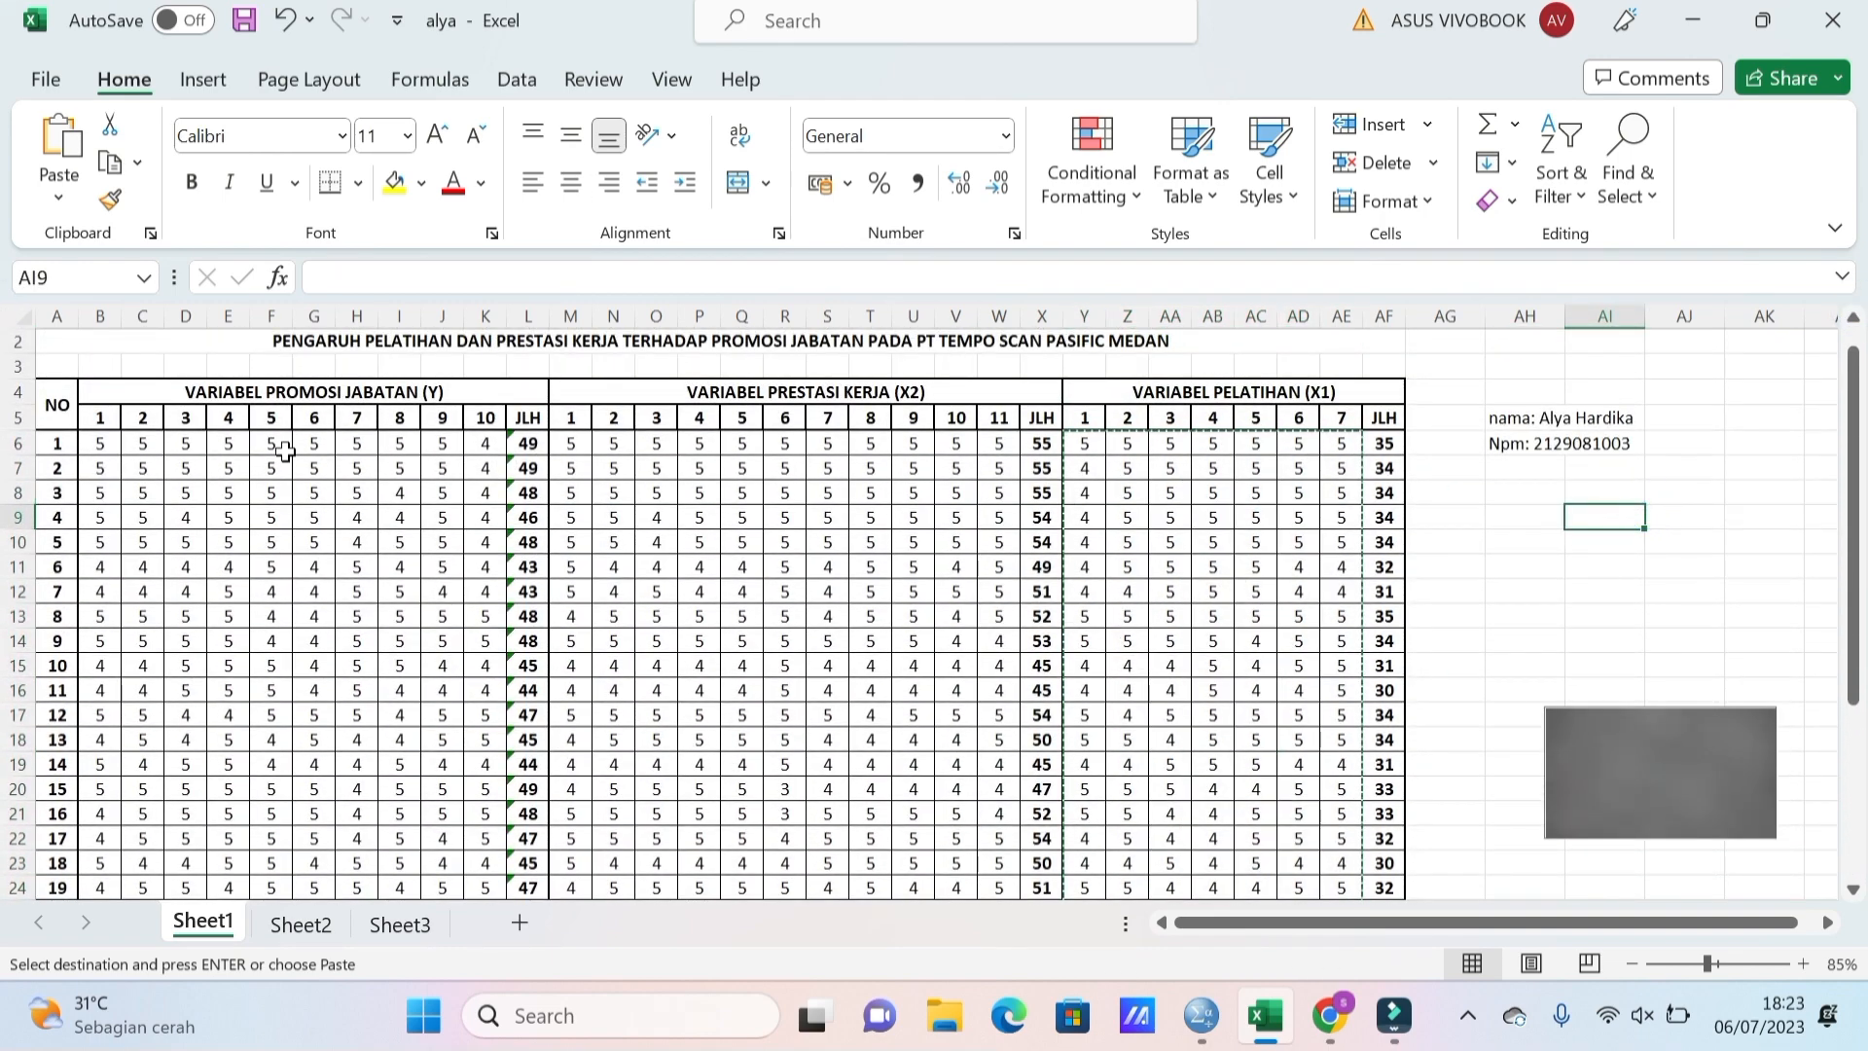
left_click(101, 447)
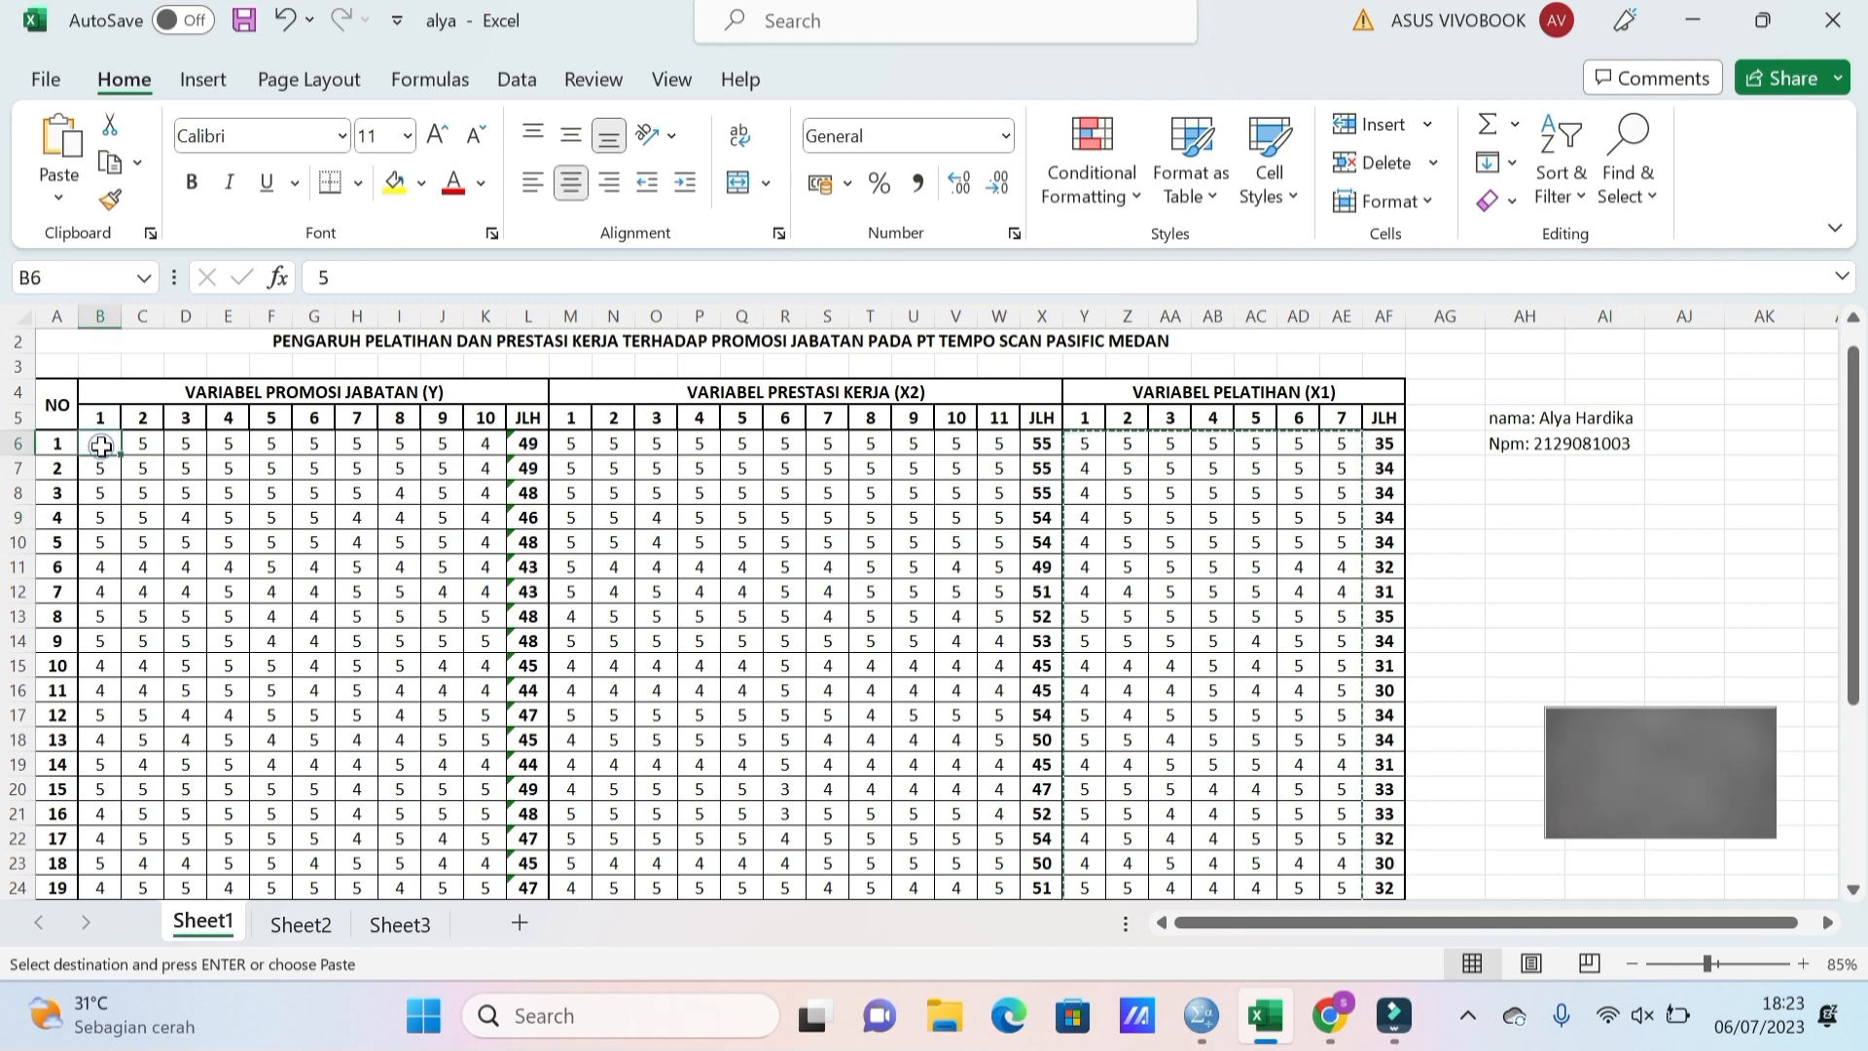
key("shift+Right")
key("shift+Right")
key("shift+Right")
key("shift+Right")
key("shift+Right")
key("shift+Right")
key("shift+Right")
key("shift+Right")
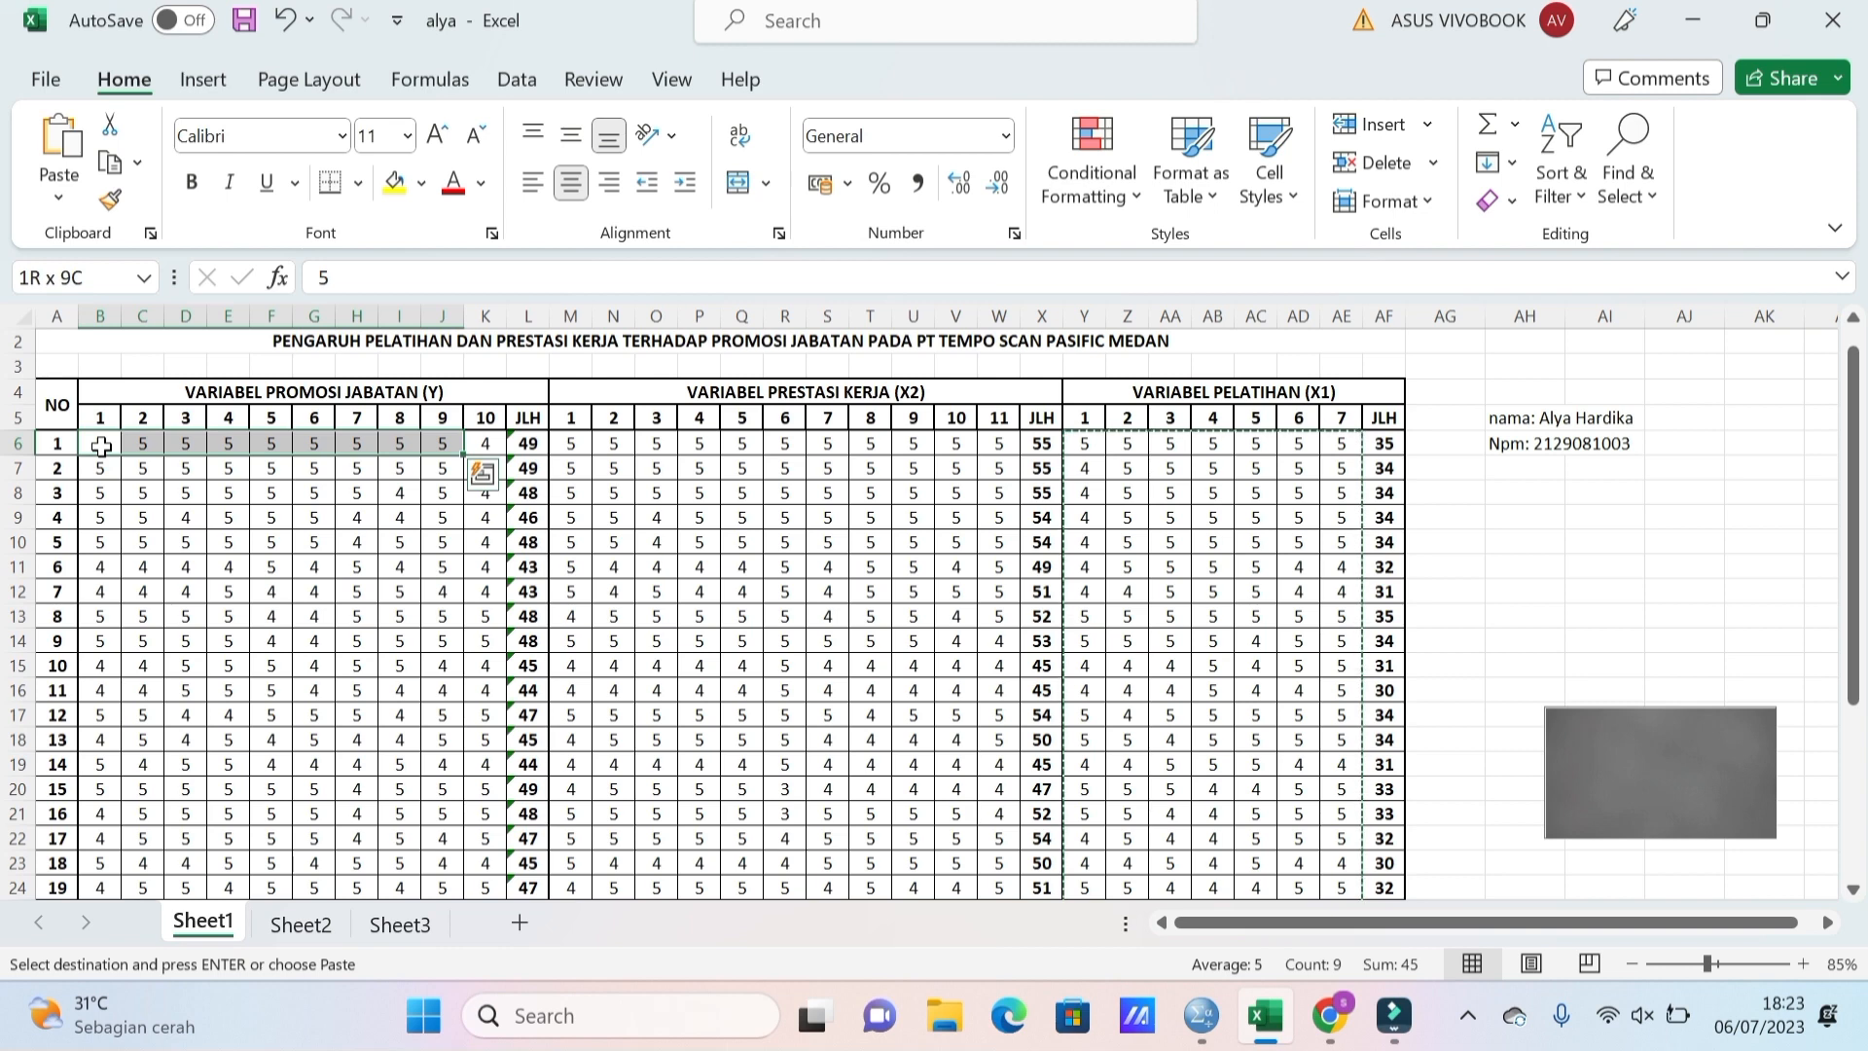
key("shift+Right")
key("shift+Down")
key("shift+Down")
key("shift+Down")
key("shift+Down")
key("shift+Down")
key("shift+Down")
key("shift+Down")
key("shift+Down")
key("shift+Down")
key("shift+Down")
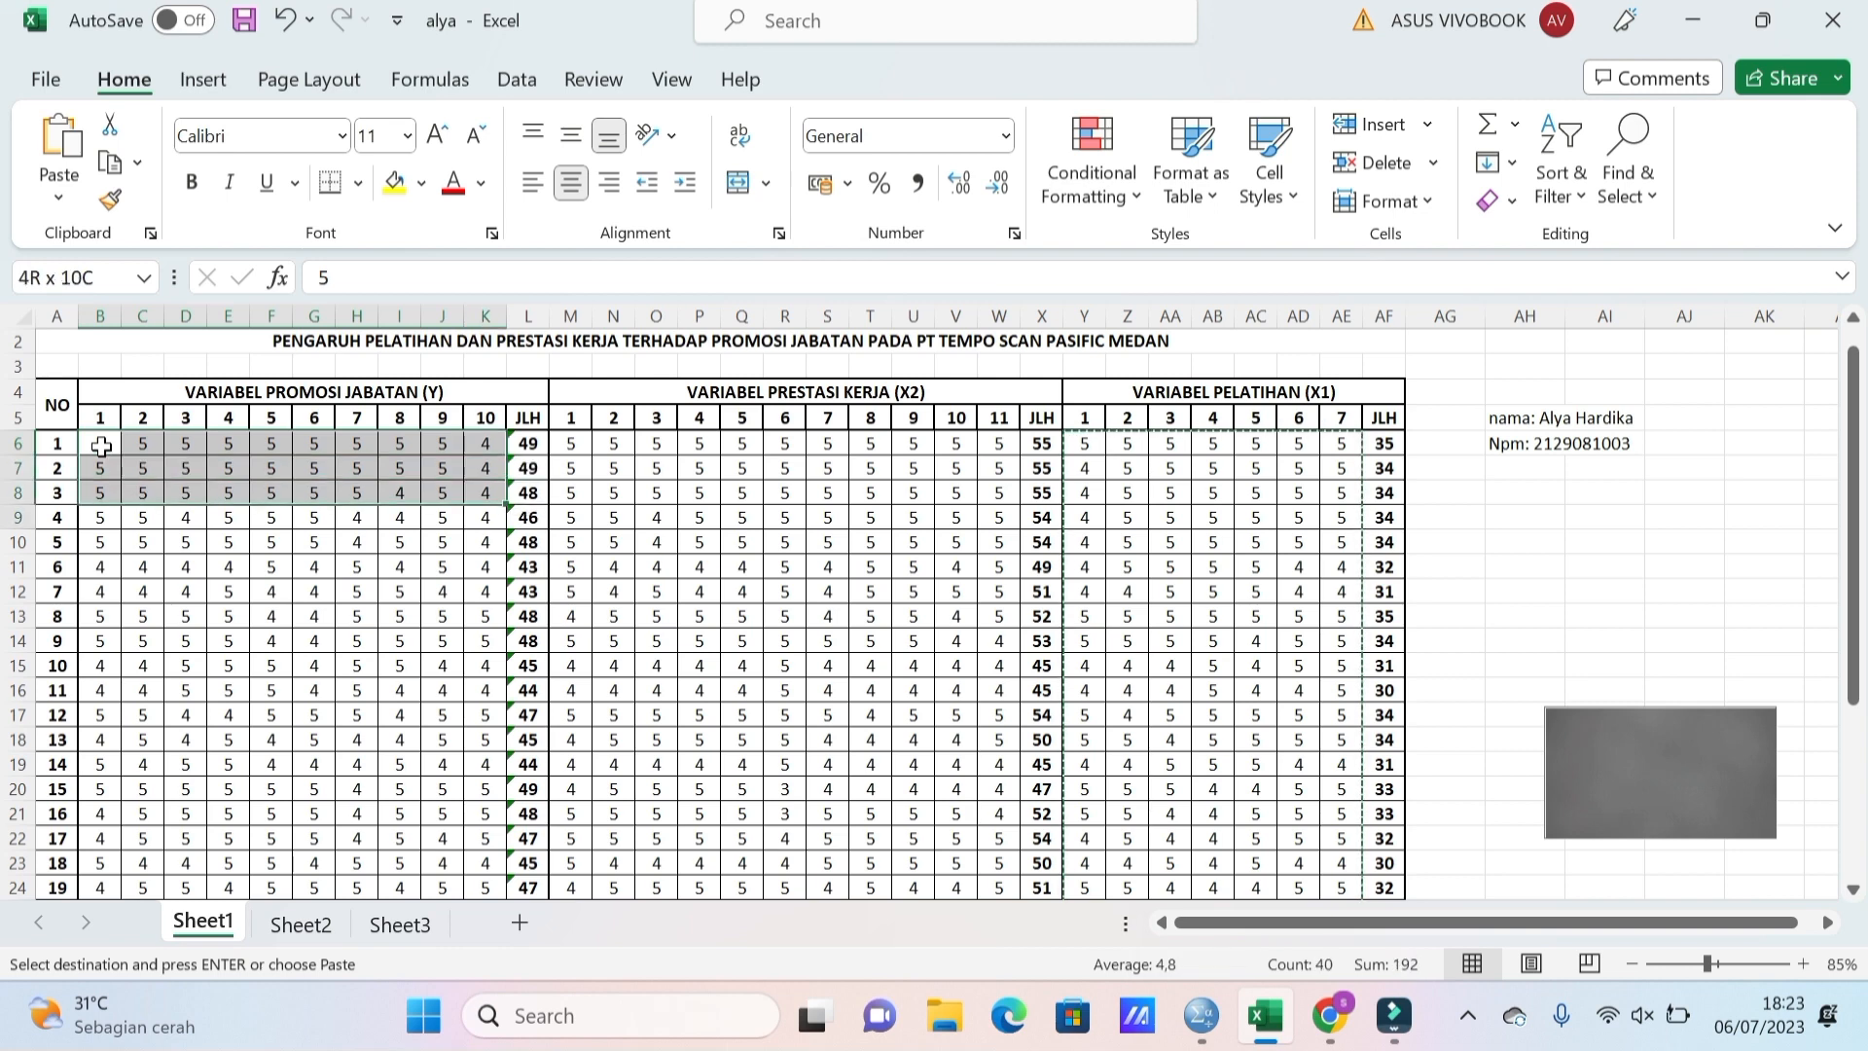
key("shift+Down")
key("shift+Down")
key("shift+Down")
key("shift+Down")
key("shift+Down")
key("shift+Down")
key("shift+Down")
key("shift+Down")
key("shift+Down")
key("shift+Down")
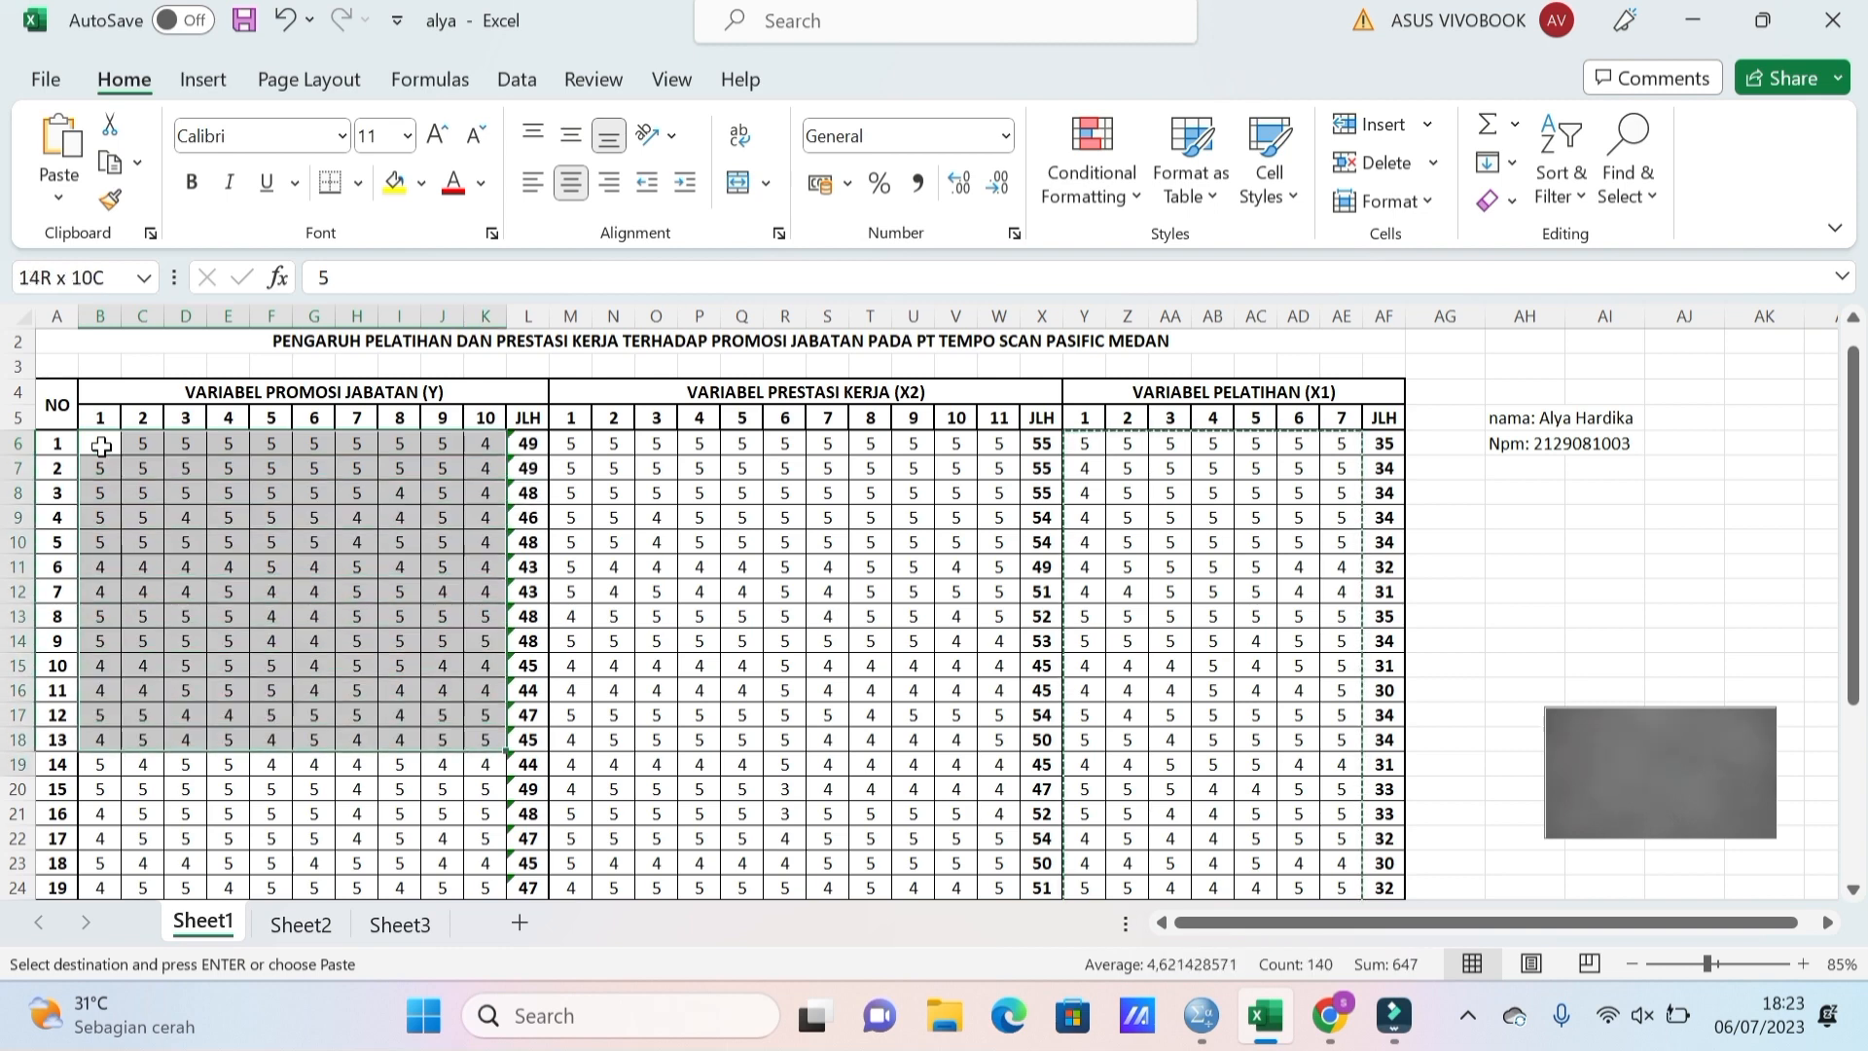
key("shift+Down")
key("shift+Down")
key("shift+Down")
key("shift+Down")
key("shift+Down")
key("shift+Down")
key("shift+Down")
key("shift+Down")
key("shift+Down")
key("shift+Down")
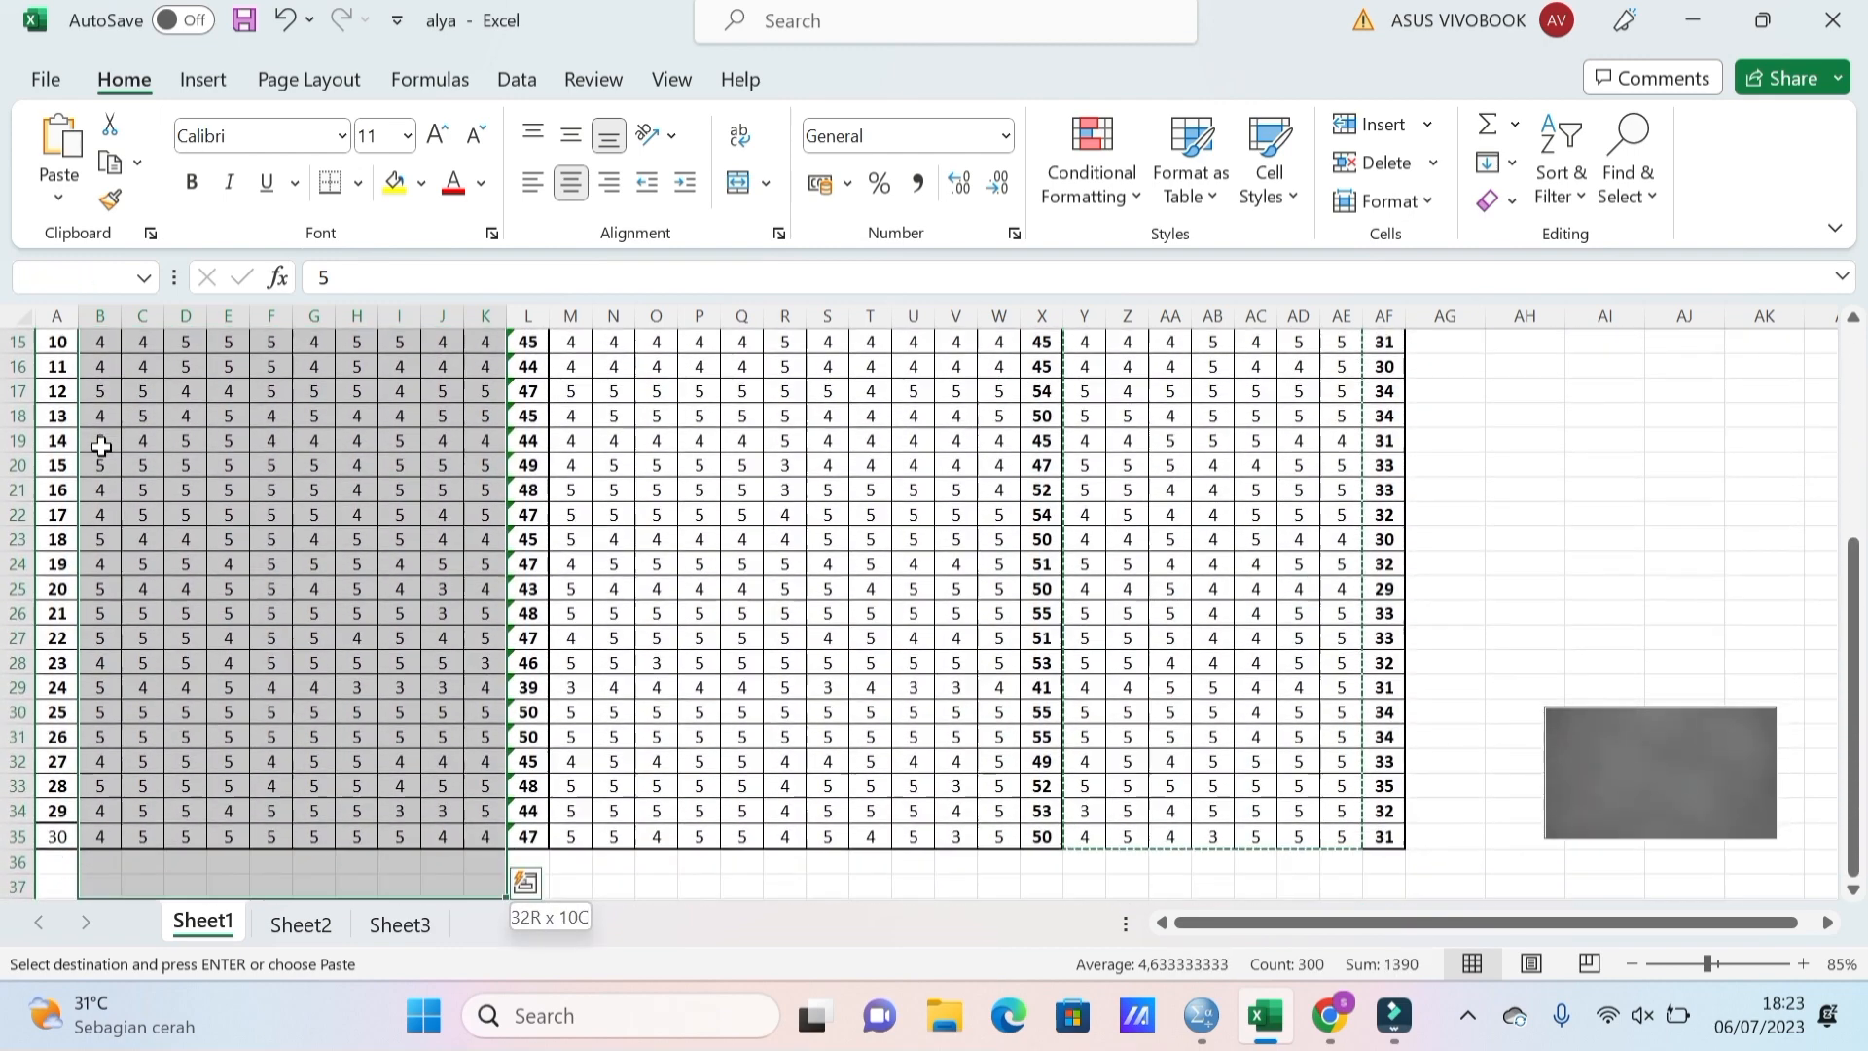
key("shift+Down")
key("shift+Up")
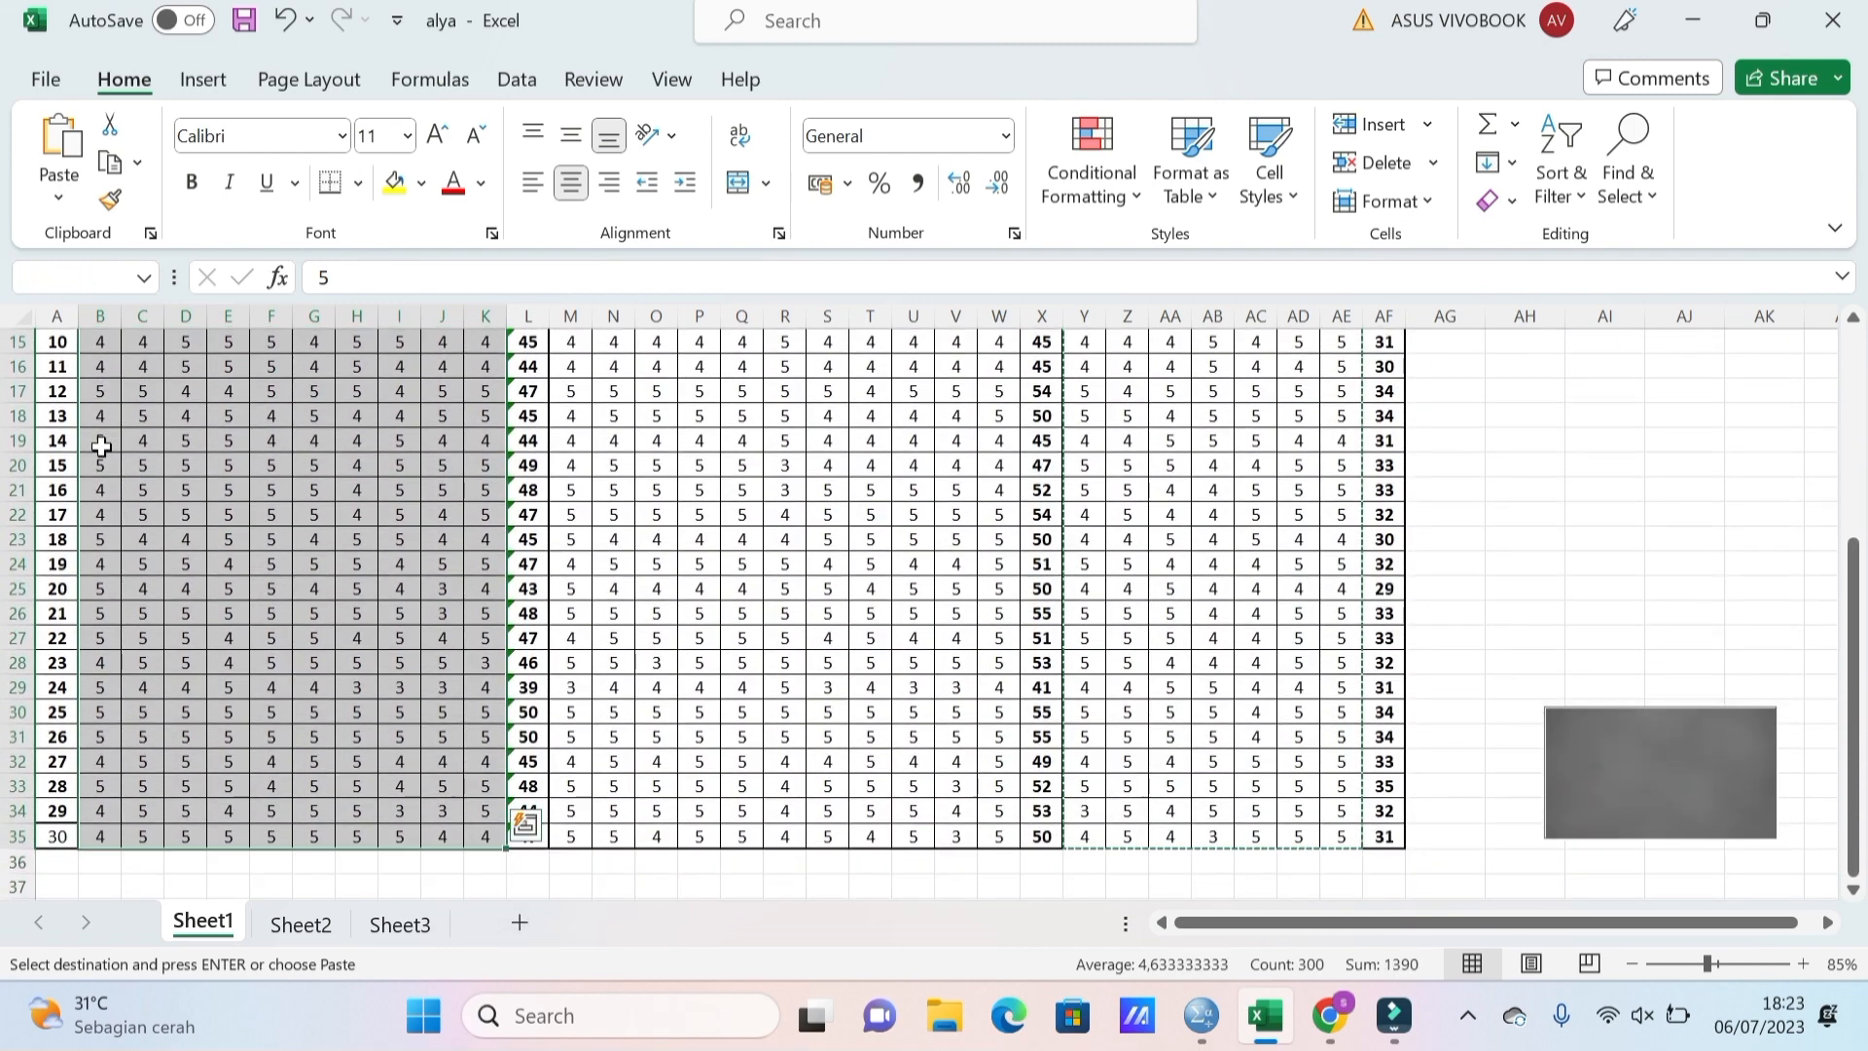
key("ctrl+c")
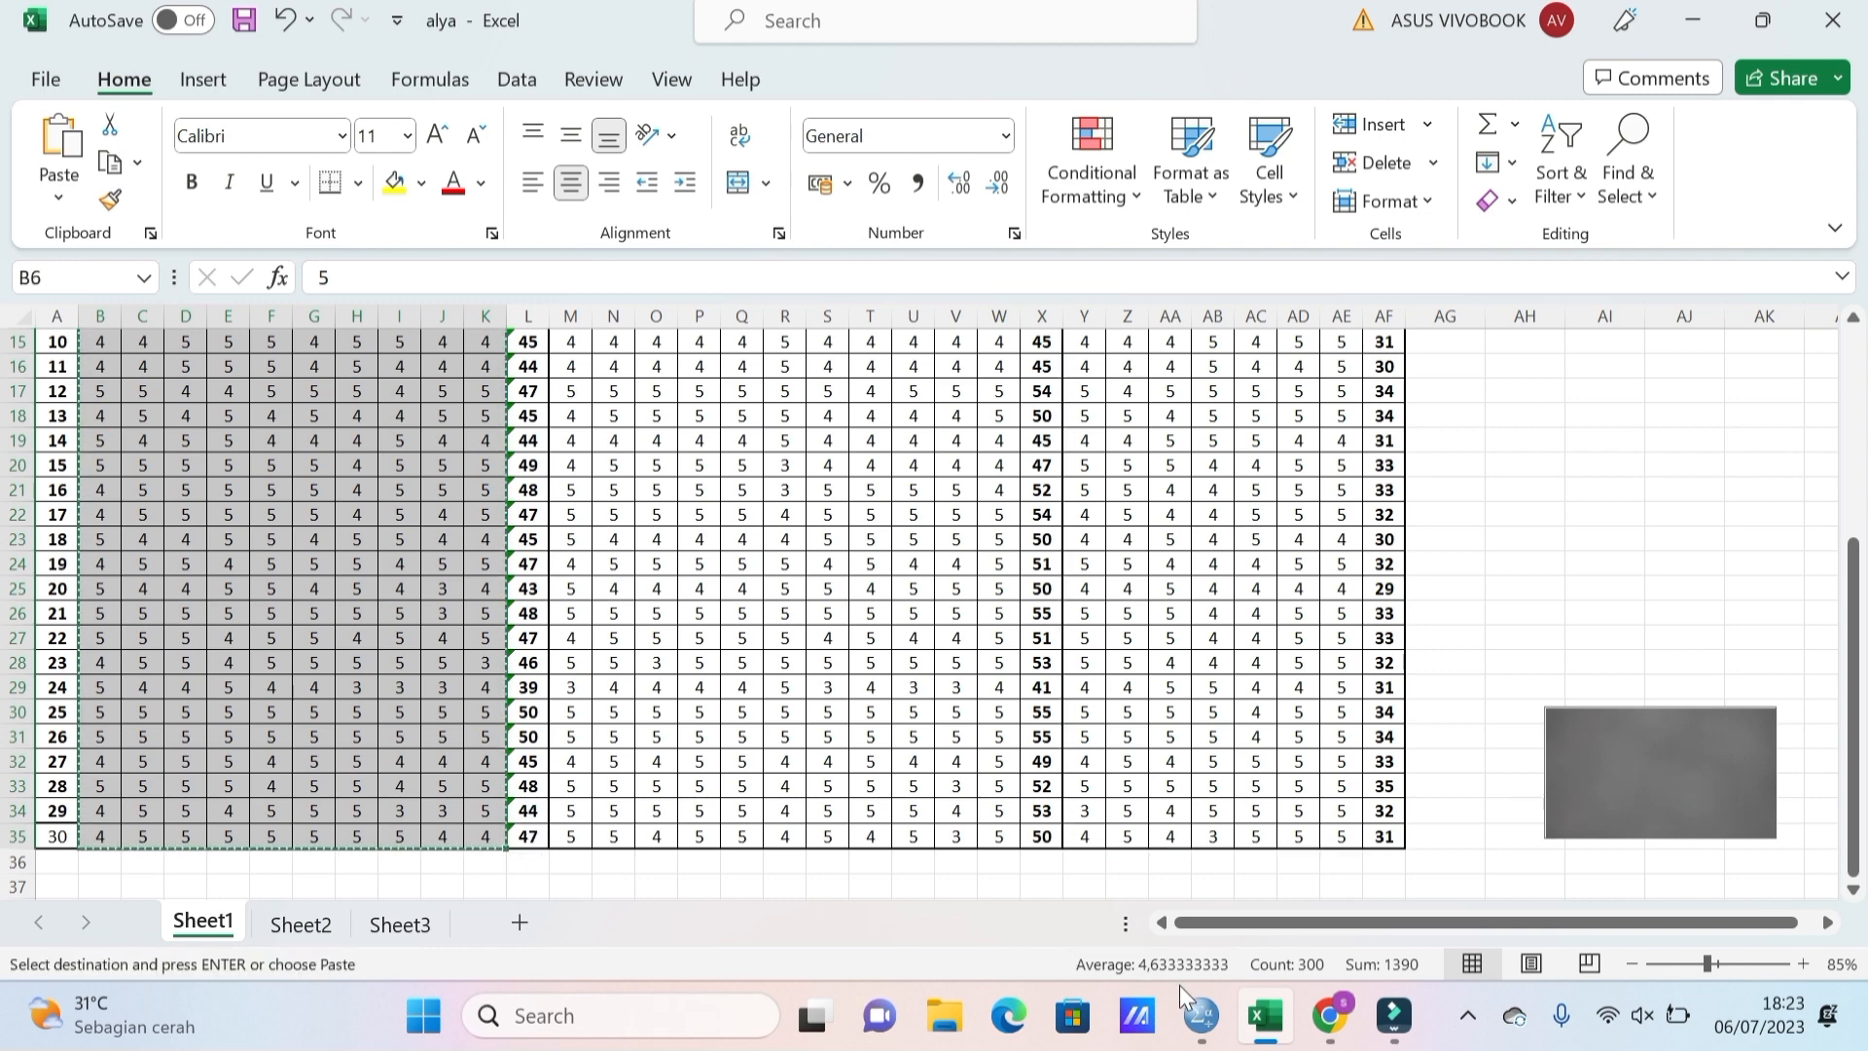
left_click(1211, 1019)
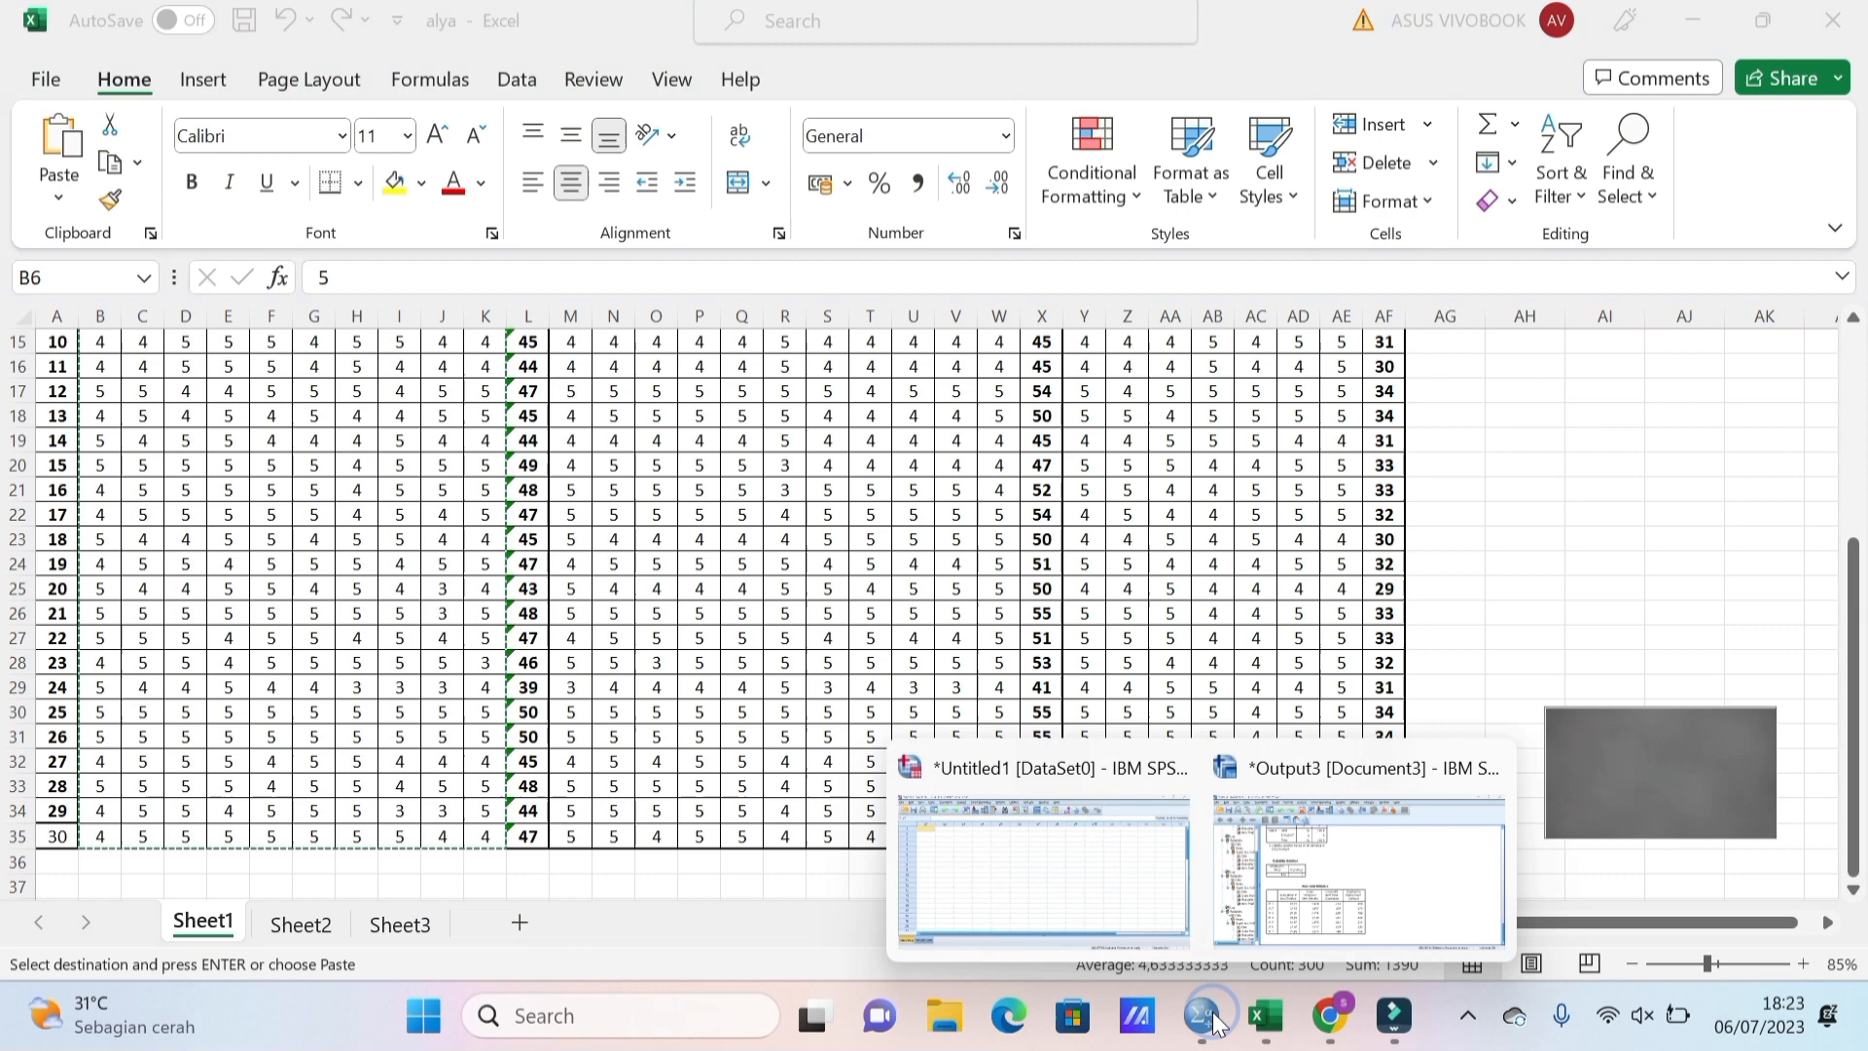
Paste the copied scores into columns y1–y10 starting at row 1.
left_click(1078, 903)
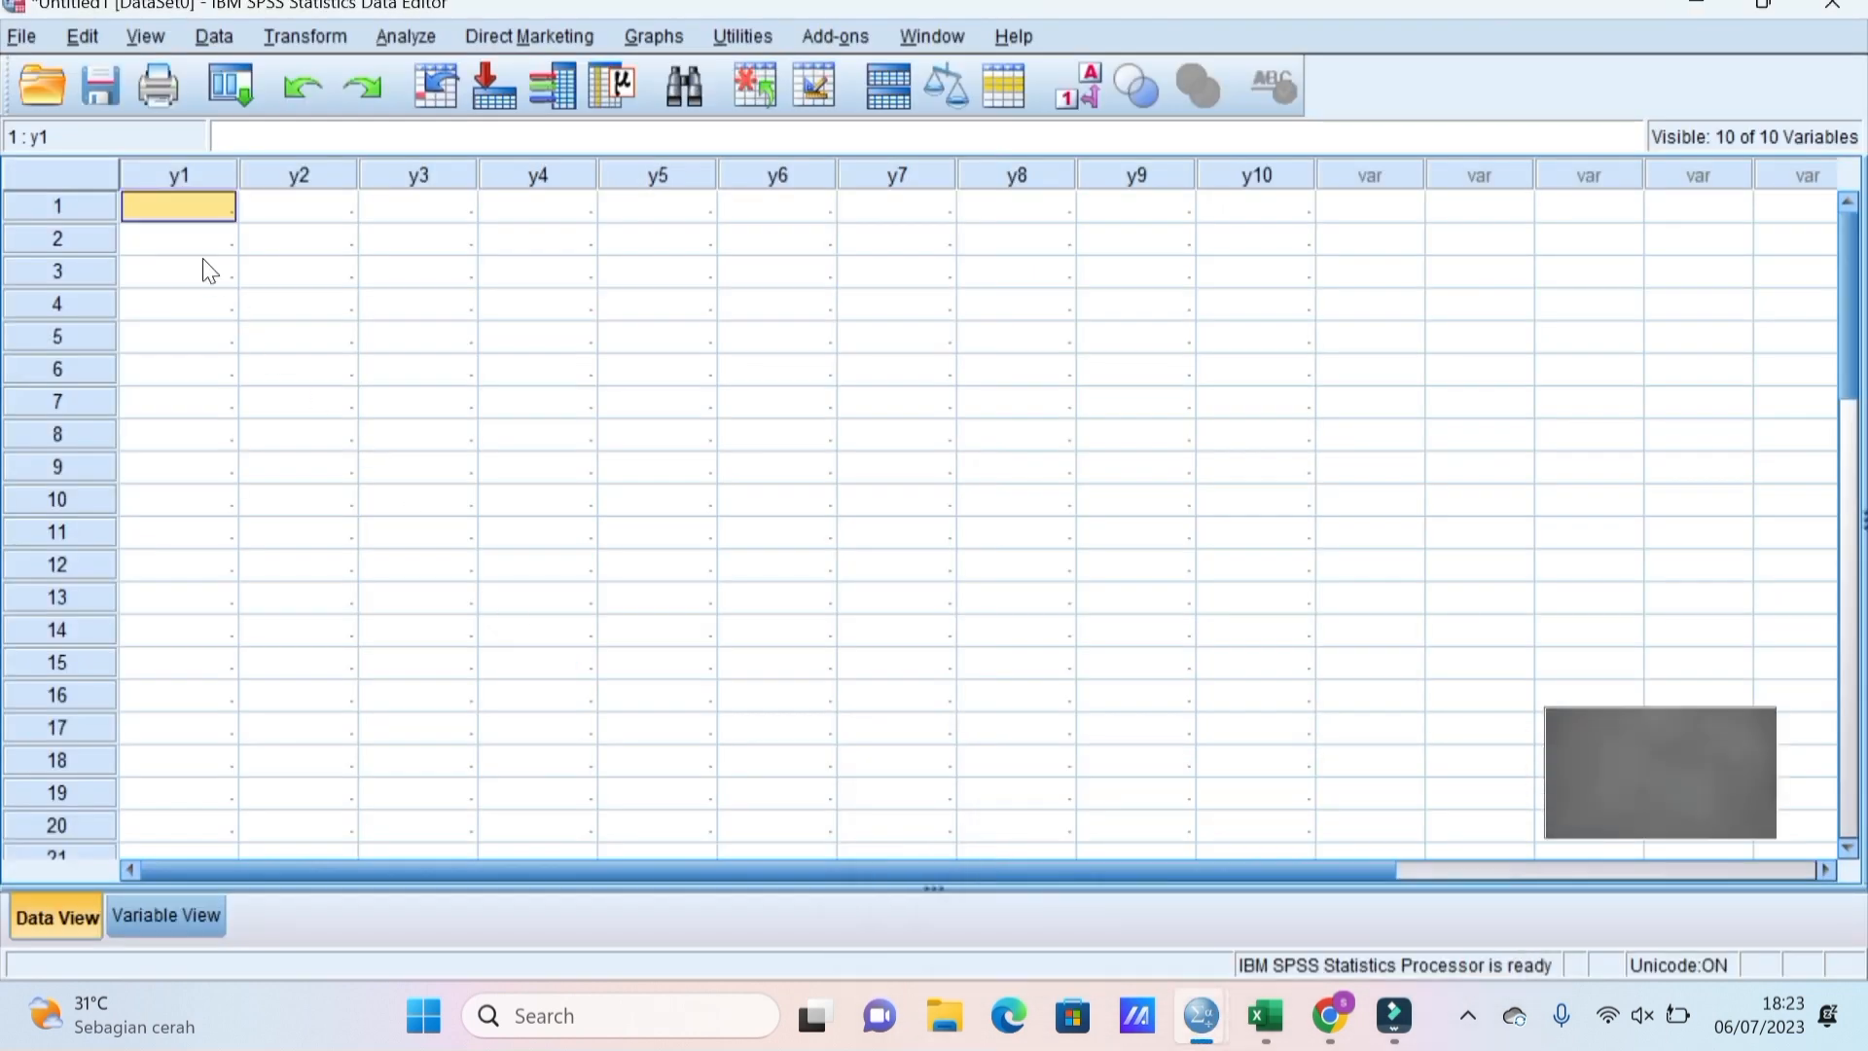
double_click(183, 200)
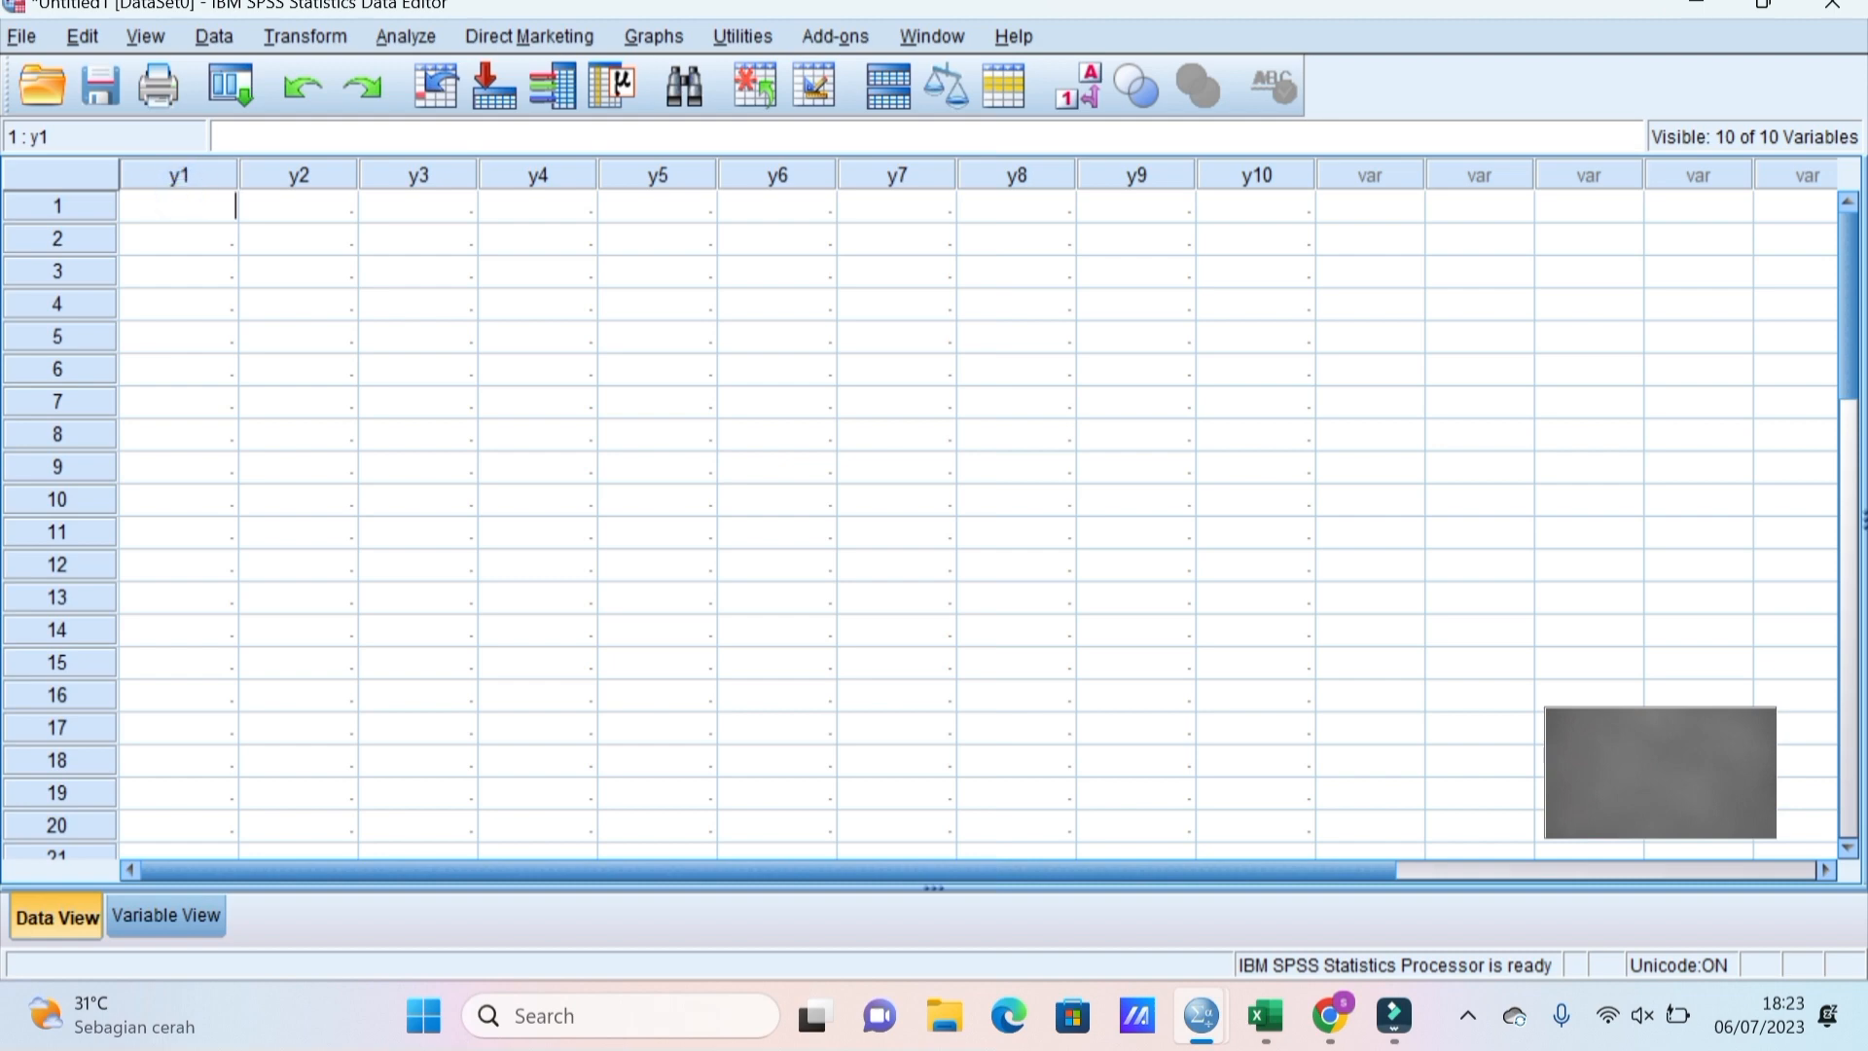
key("ctrl+v")
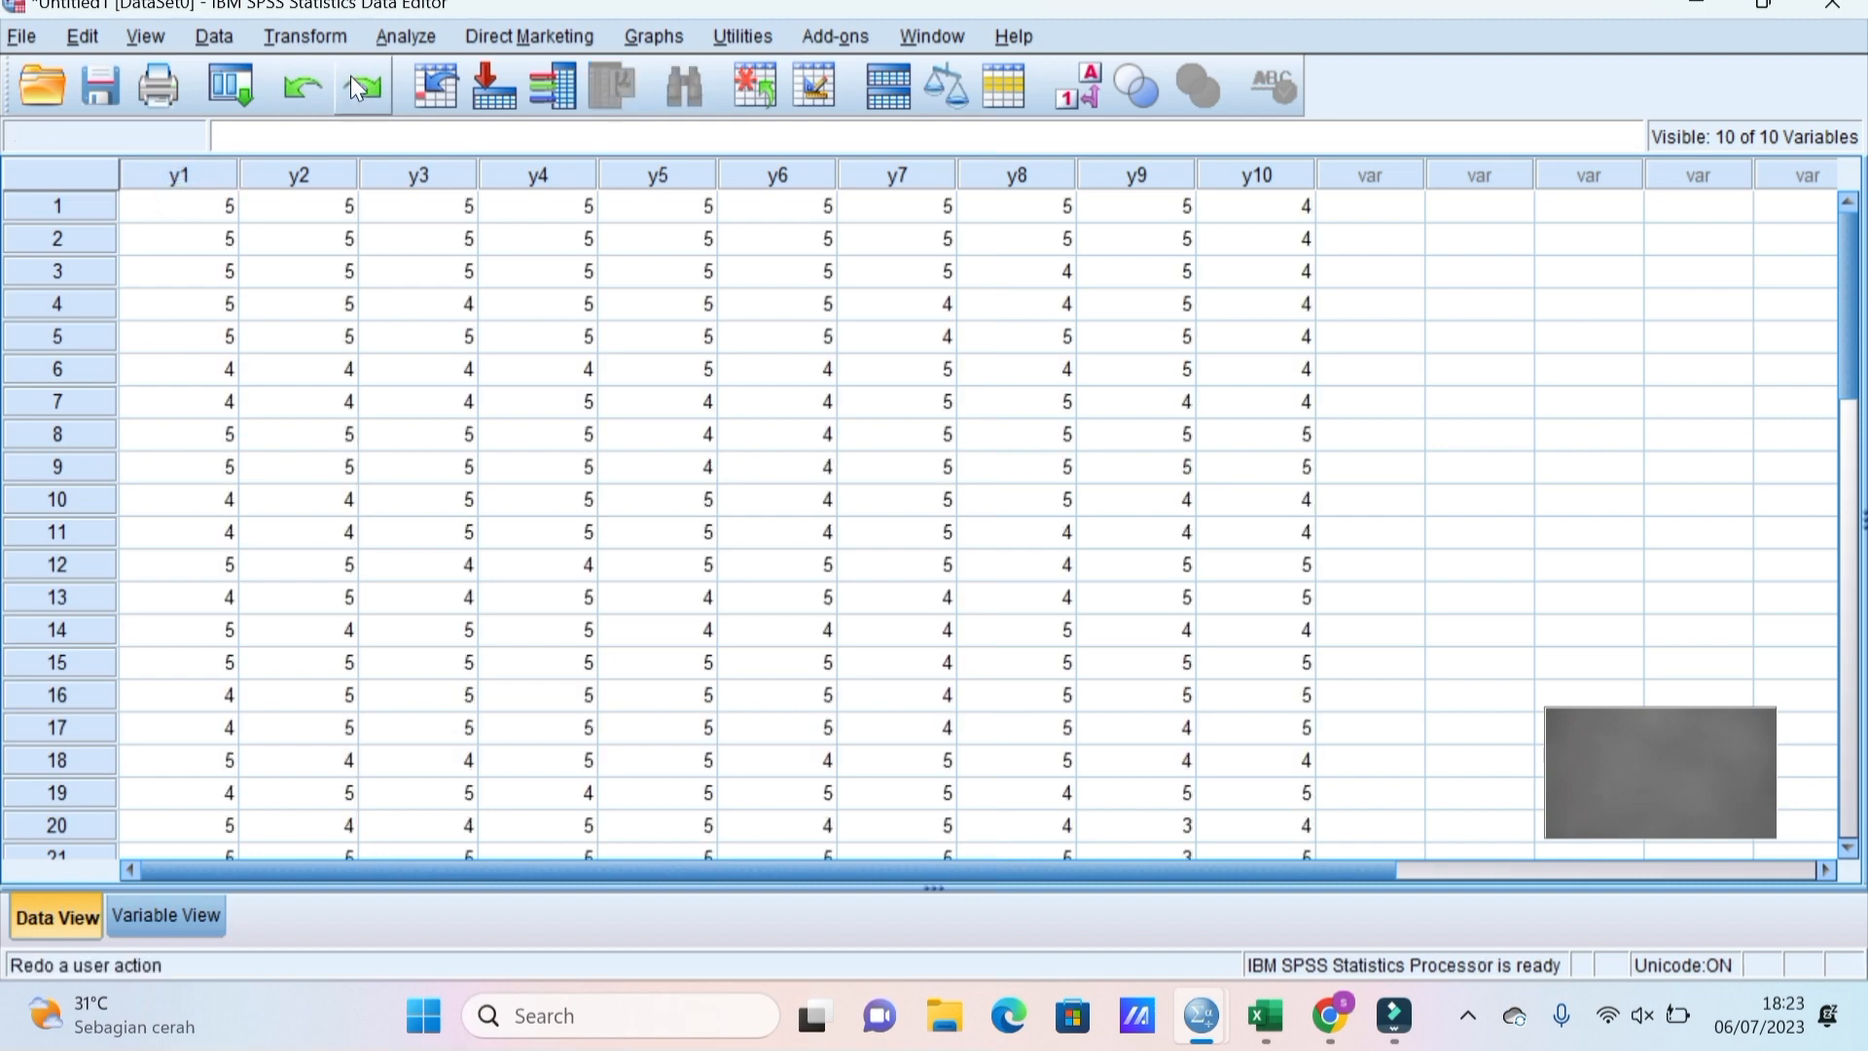
Run Reliability Analysis on y1–y10 with 'Scale if item deleted', yielding Cronbach's alpha .612.
left_click(405, 36)
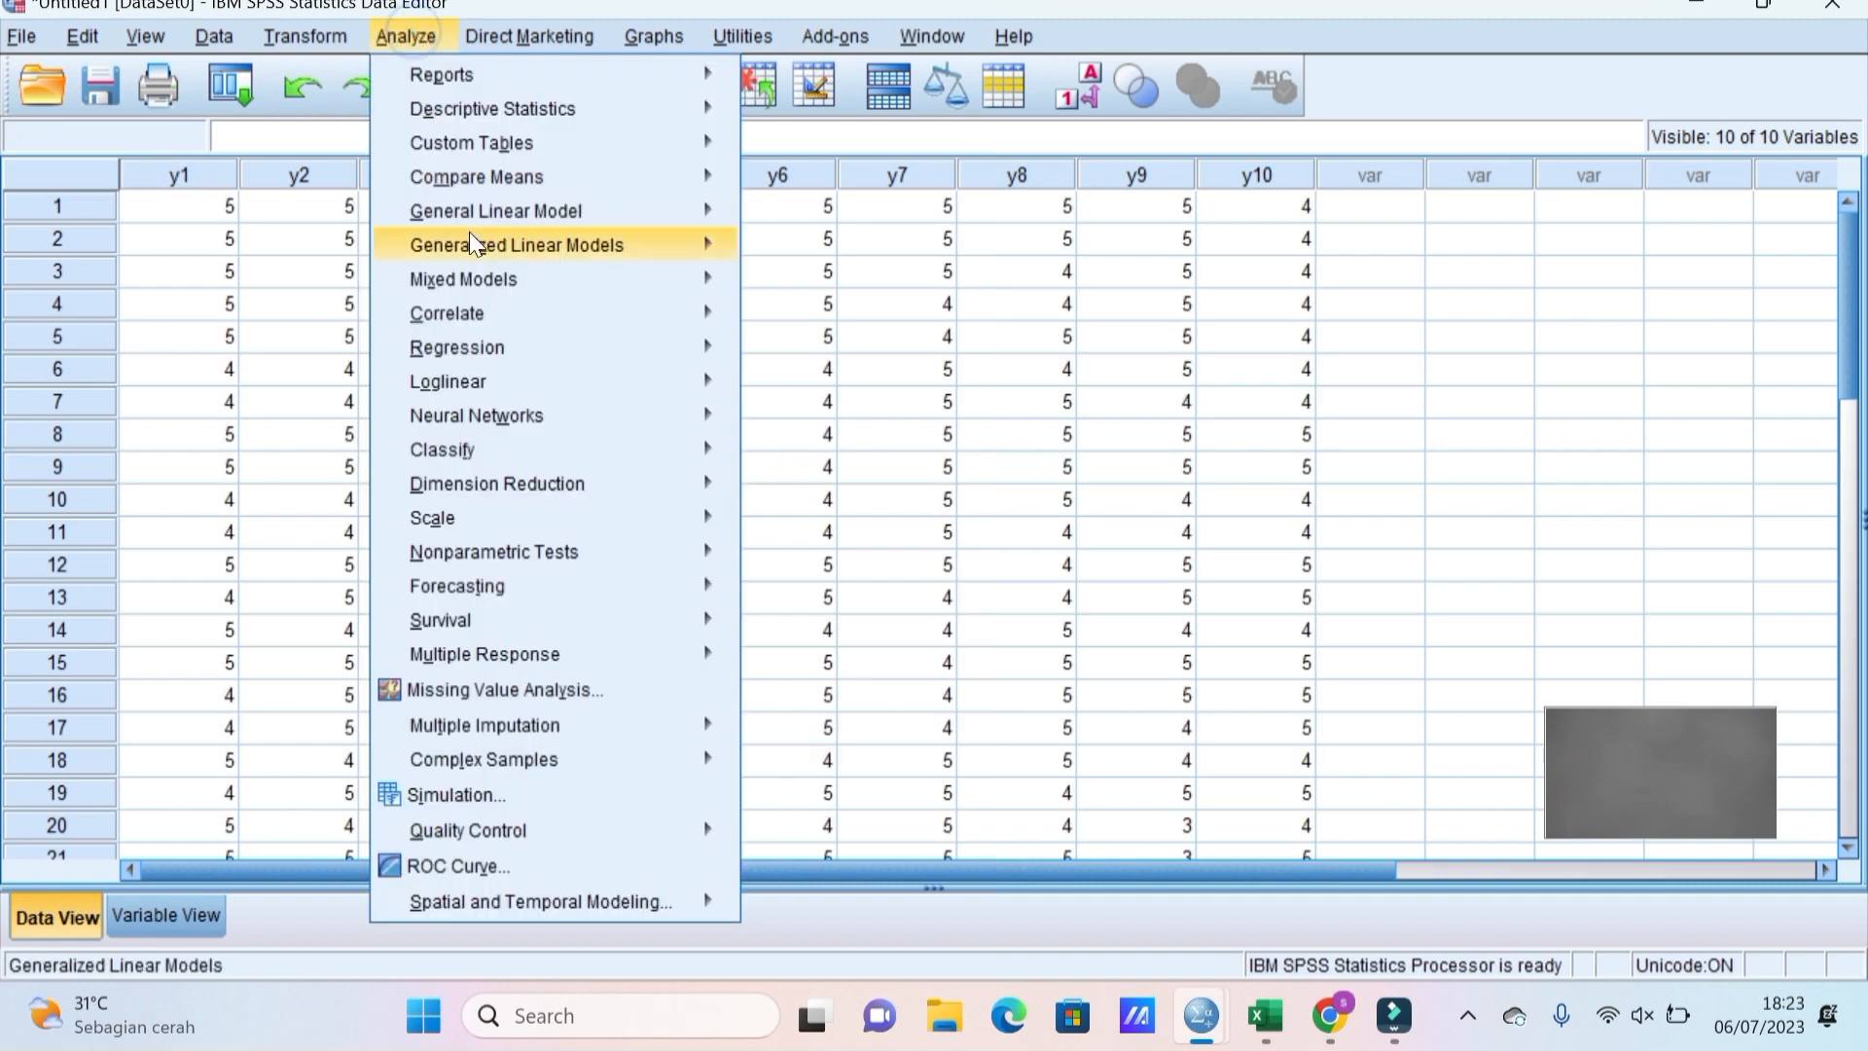
mouse_move(605, 515)
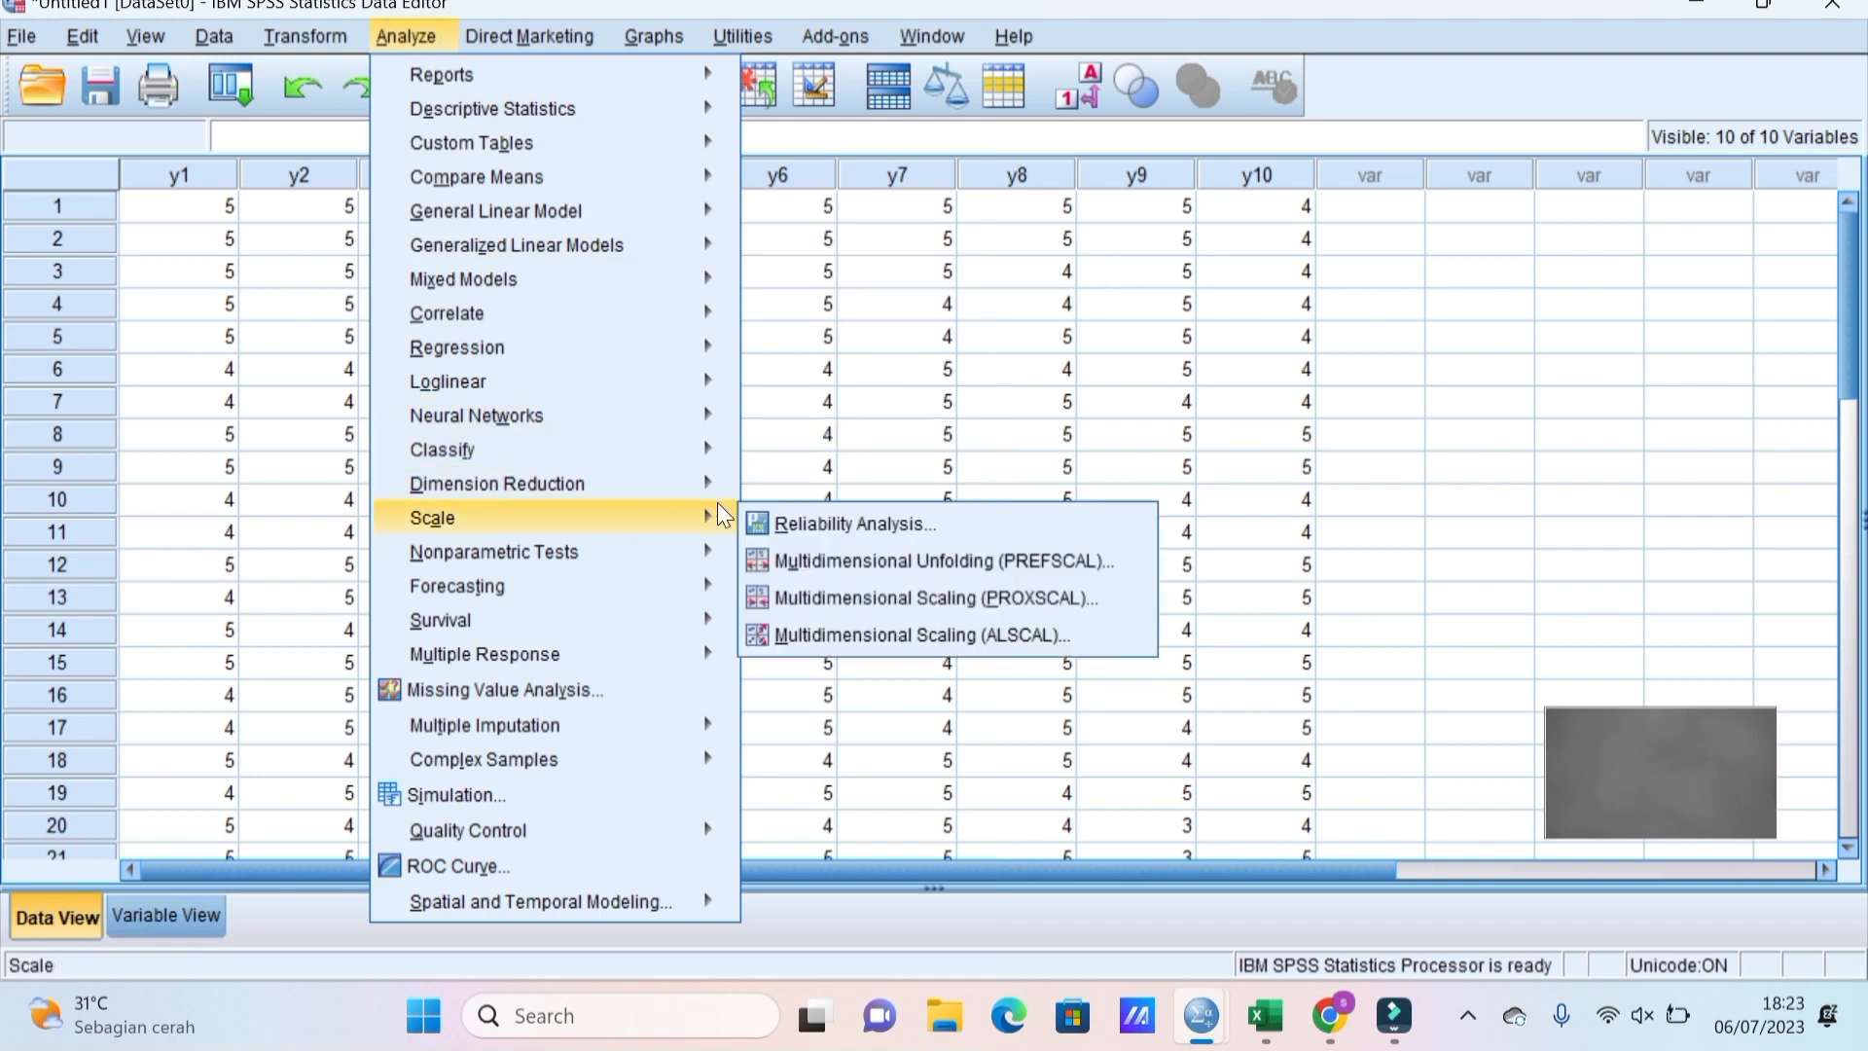
left_click(821, 523)
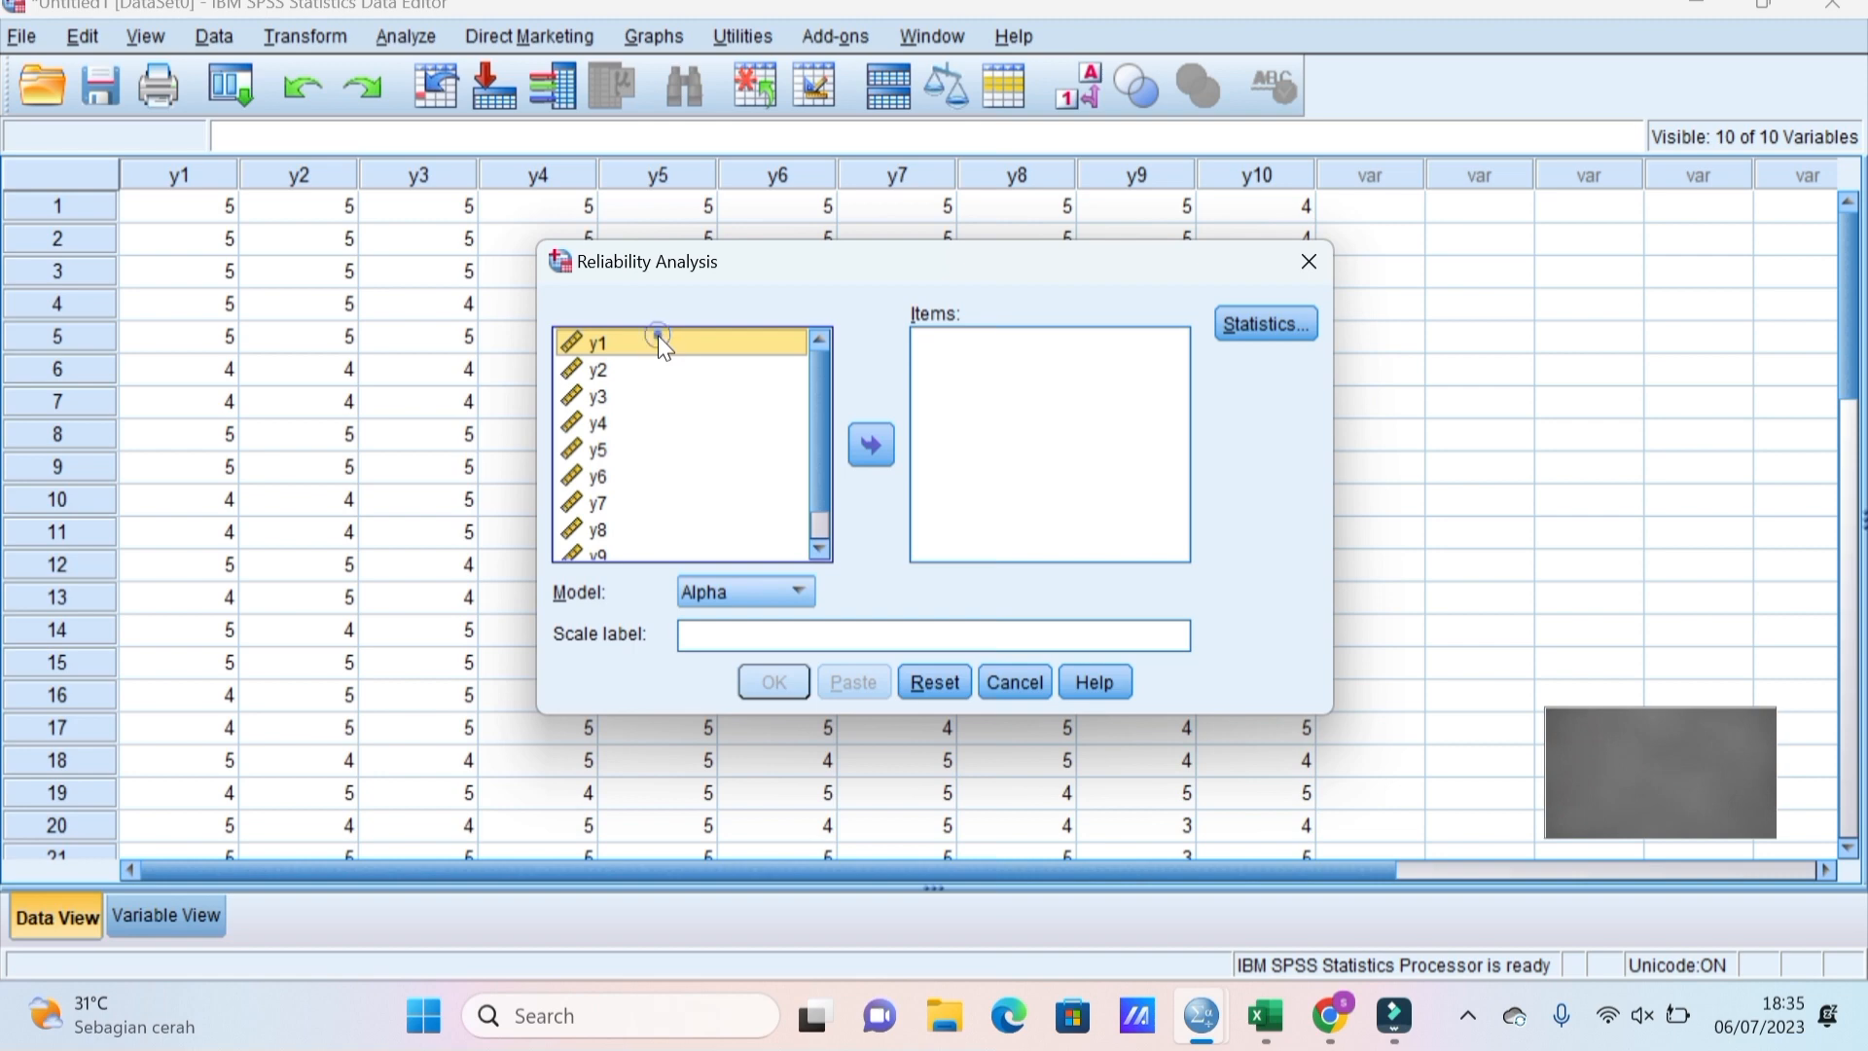
key("shift+Down")
key("shift+Down")
key("shift+Down")
key("shift+Down")
key("shift+Down")
key("shift+Down")
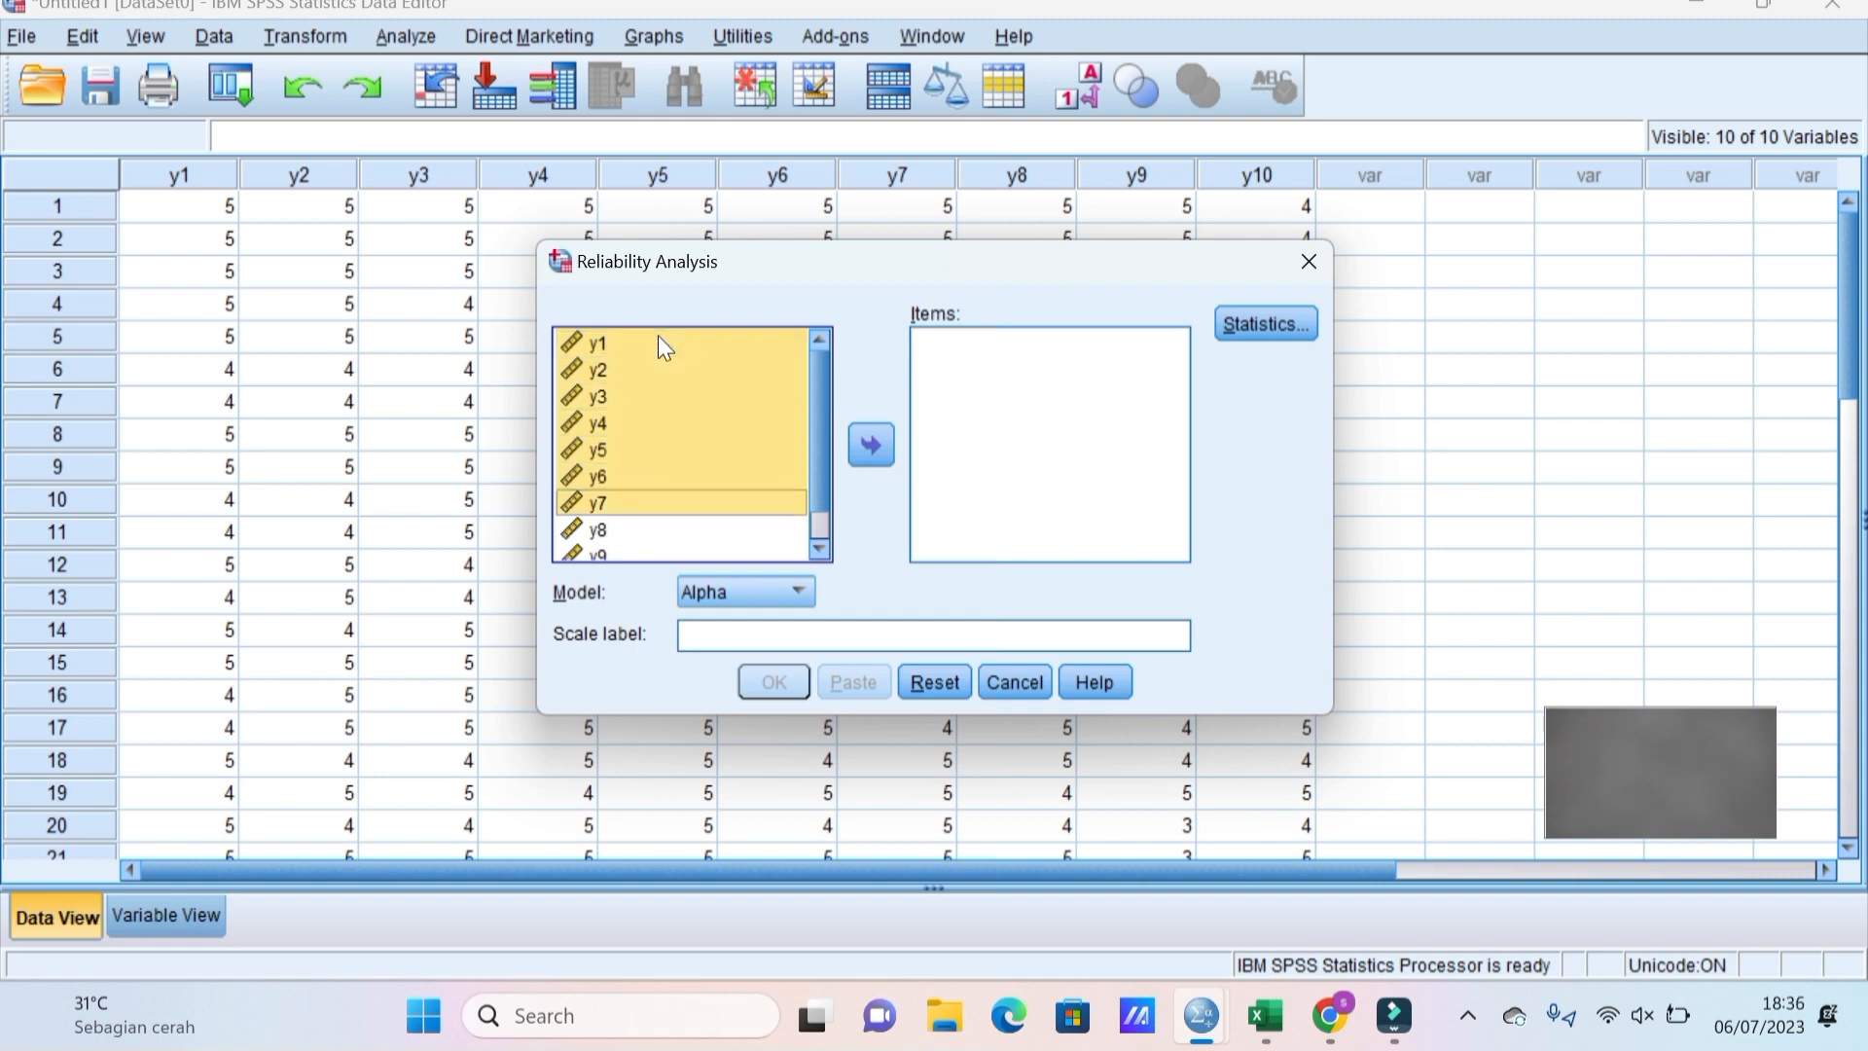
key("shift+Down")
key("shift+Down")
key("shift+Down")
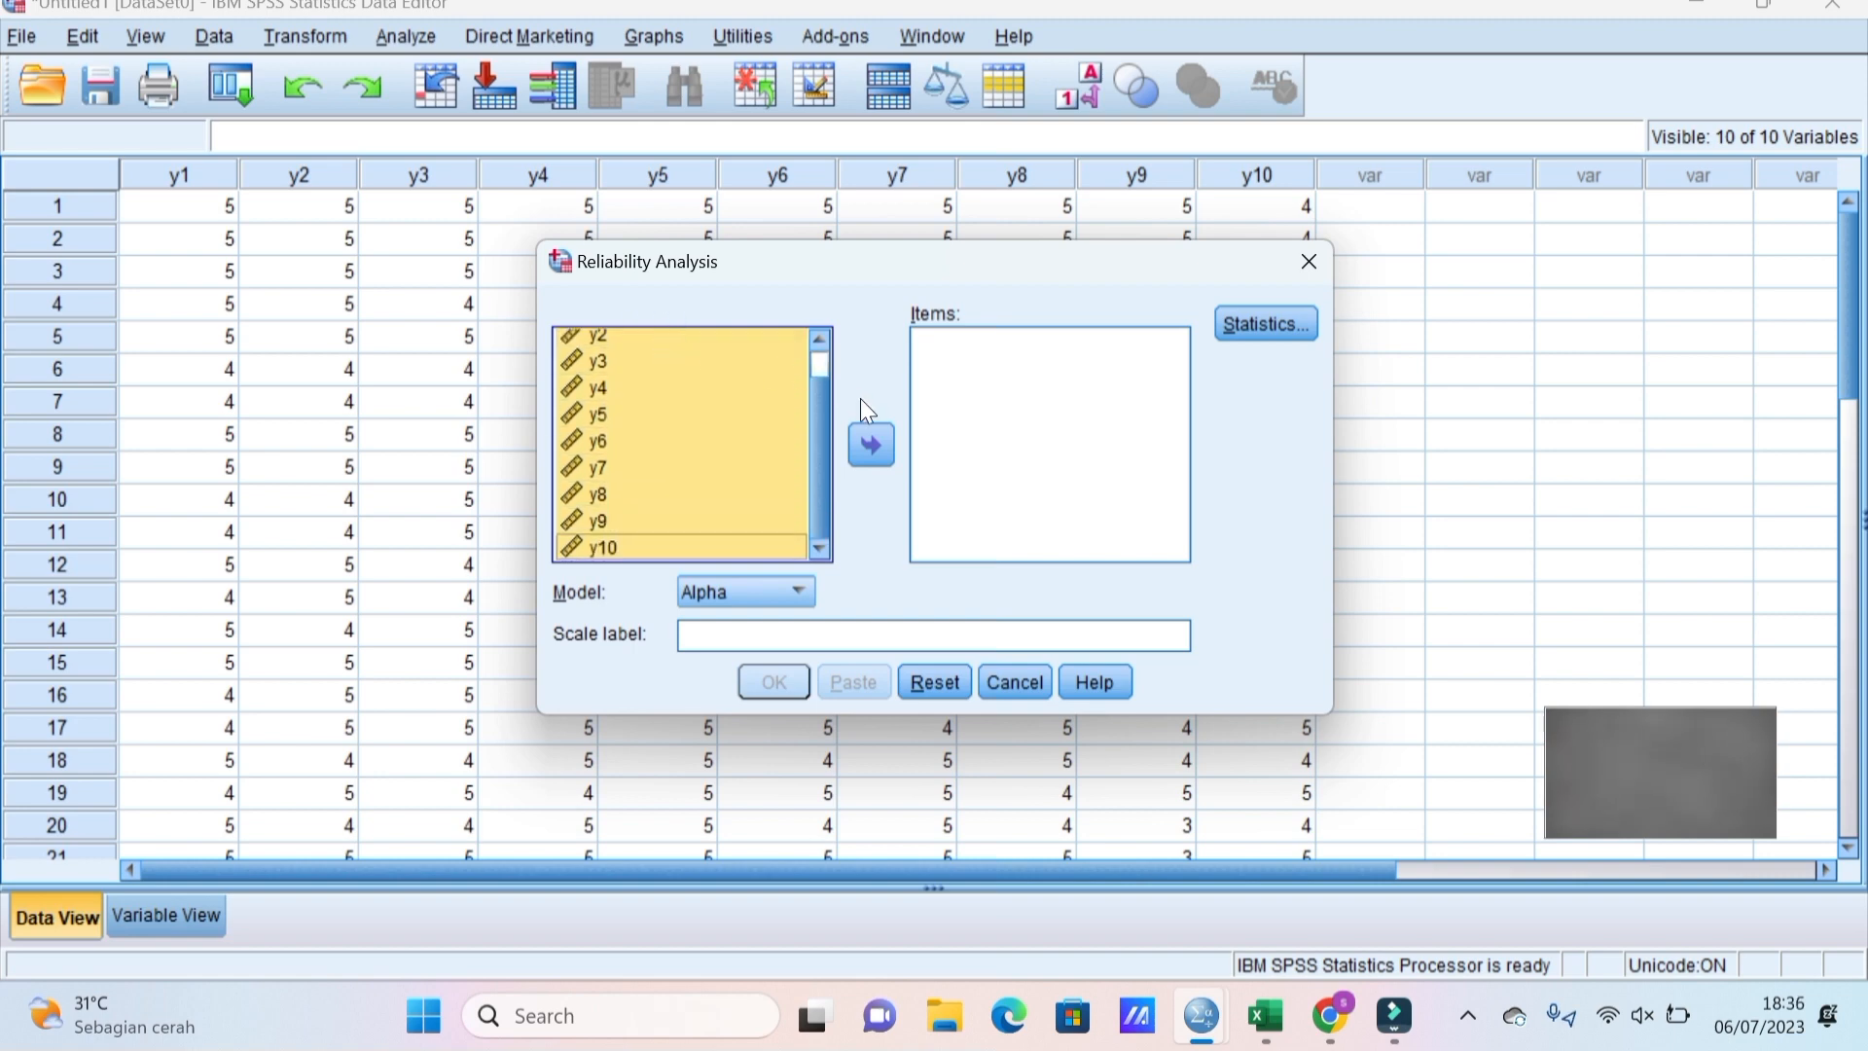
left_click(873, 448)
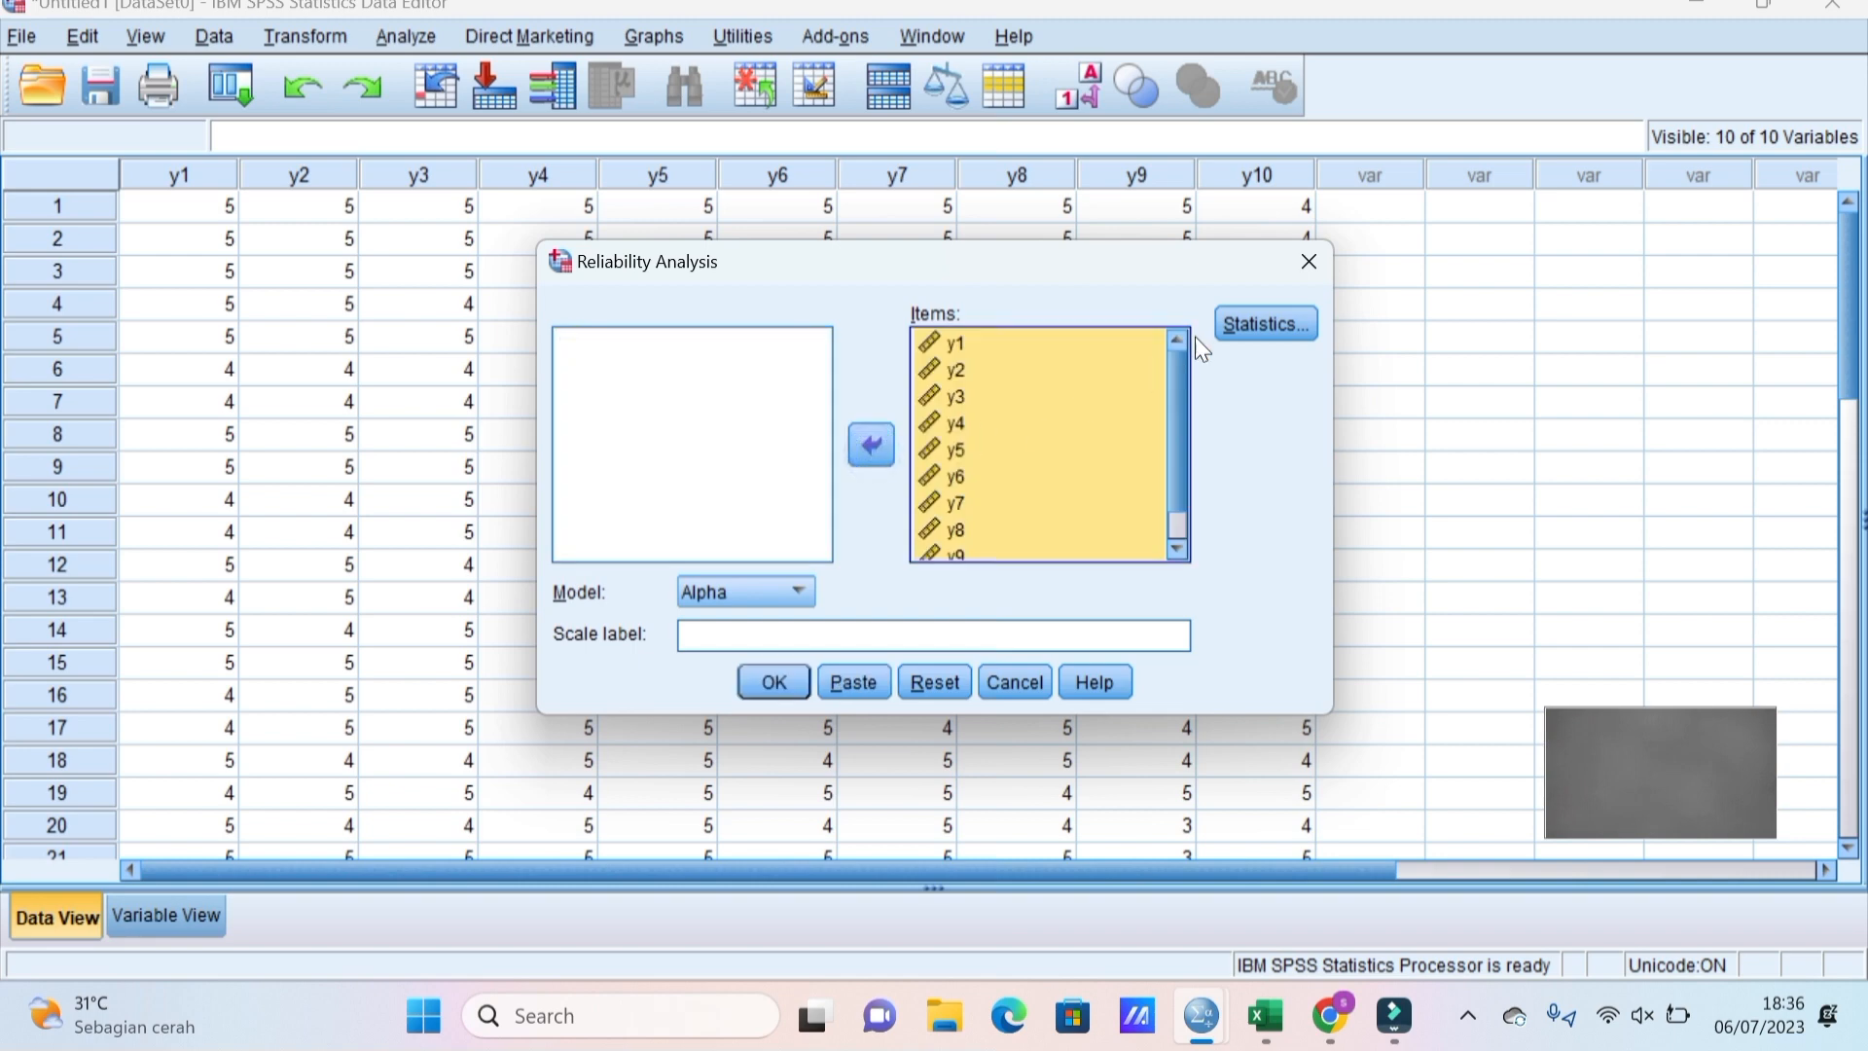
left_click(1265, 322)
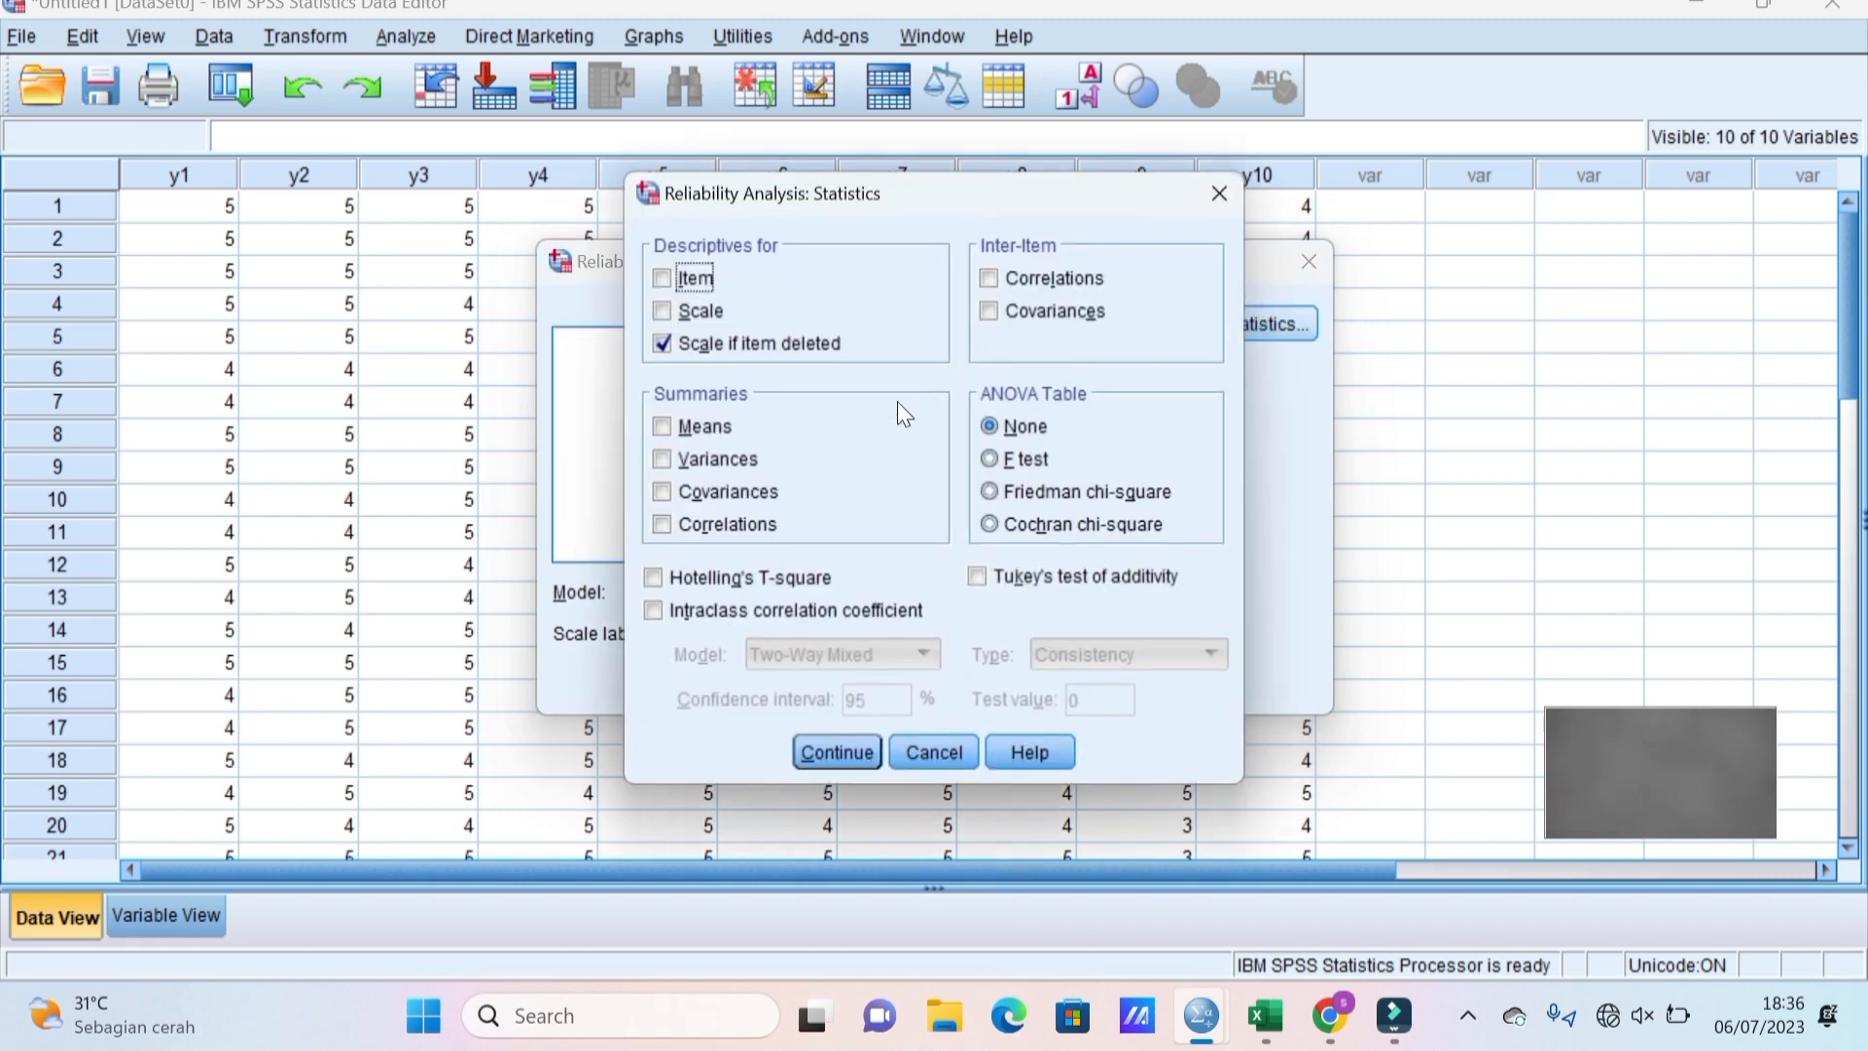
left_click(850, 750)
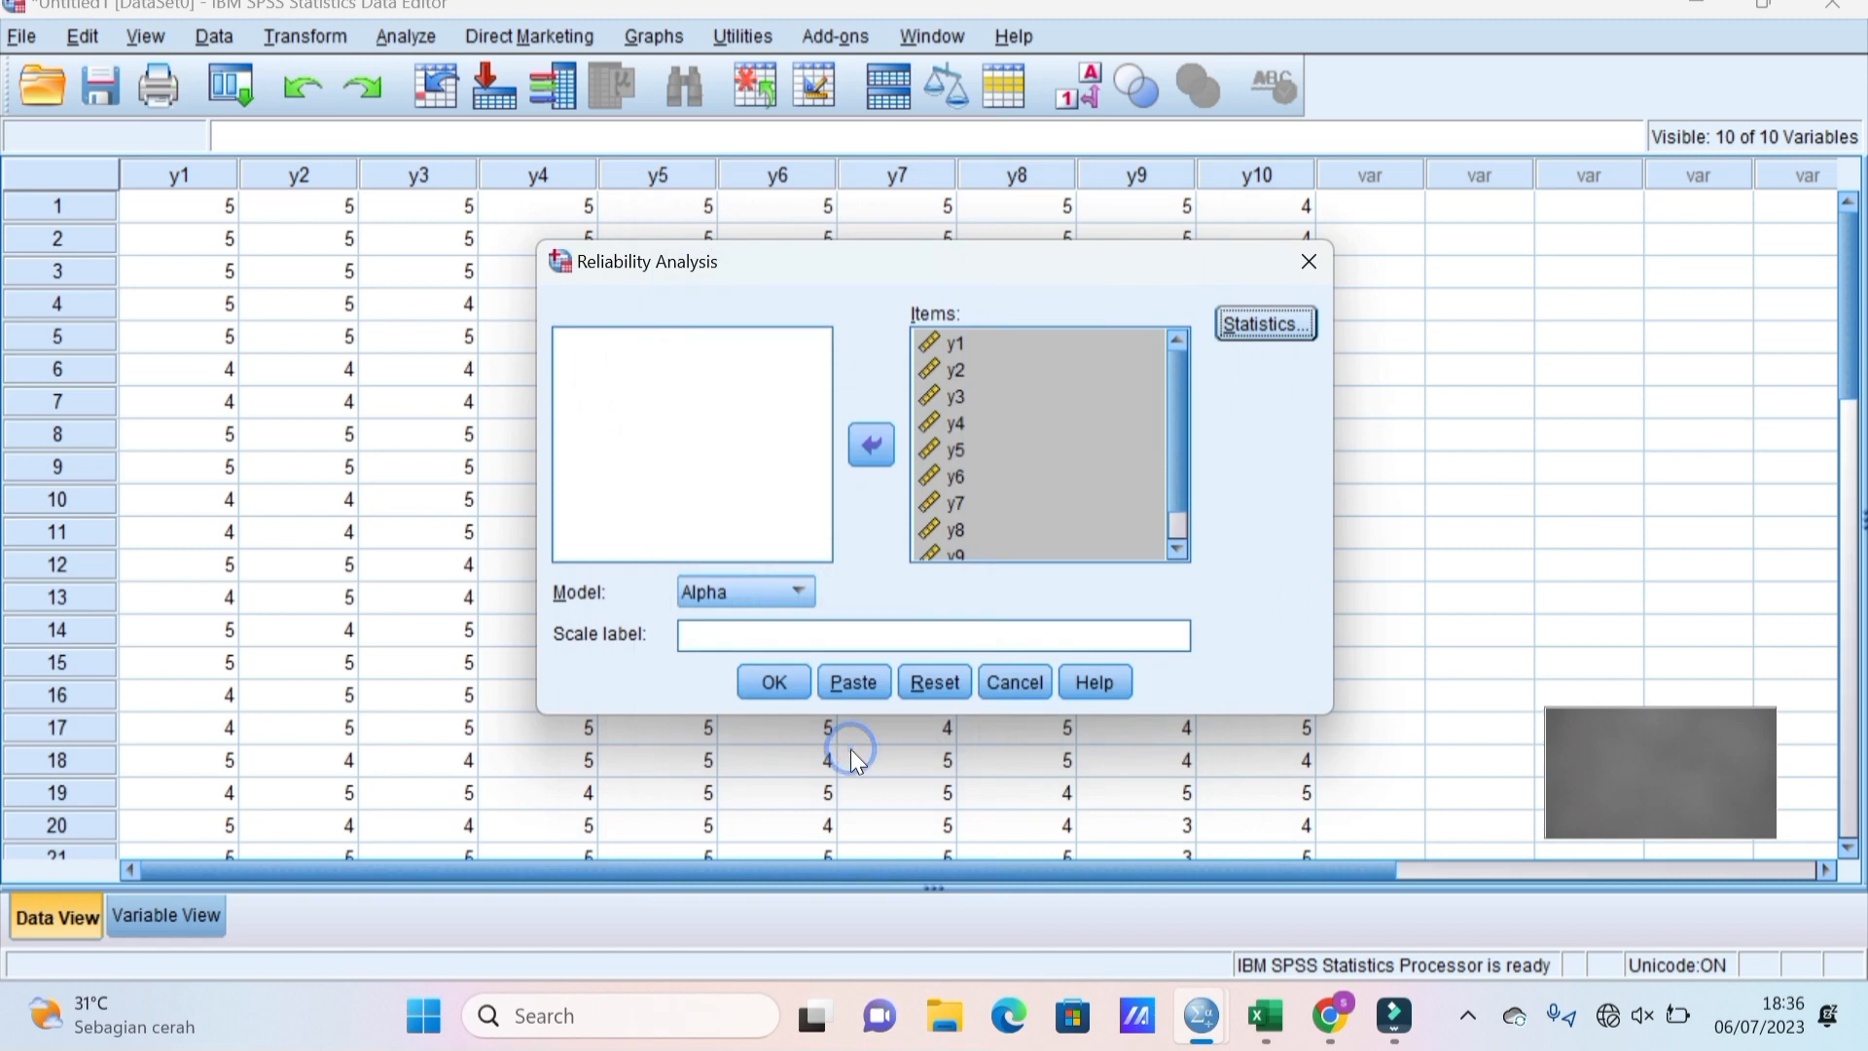
left_click(769, 682)
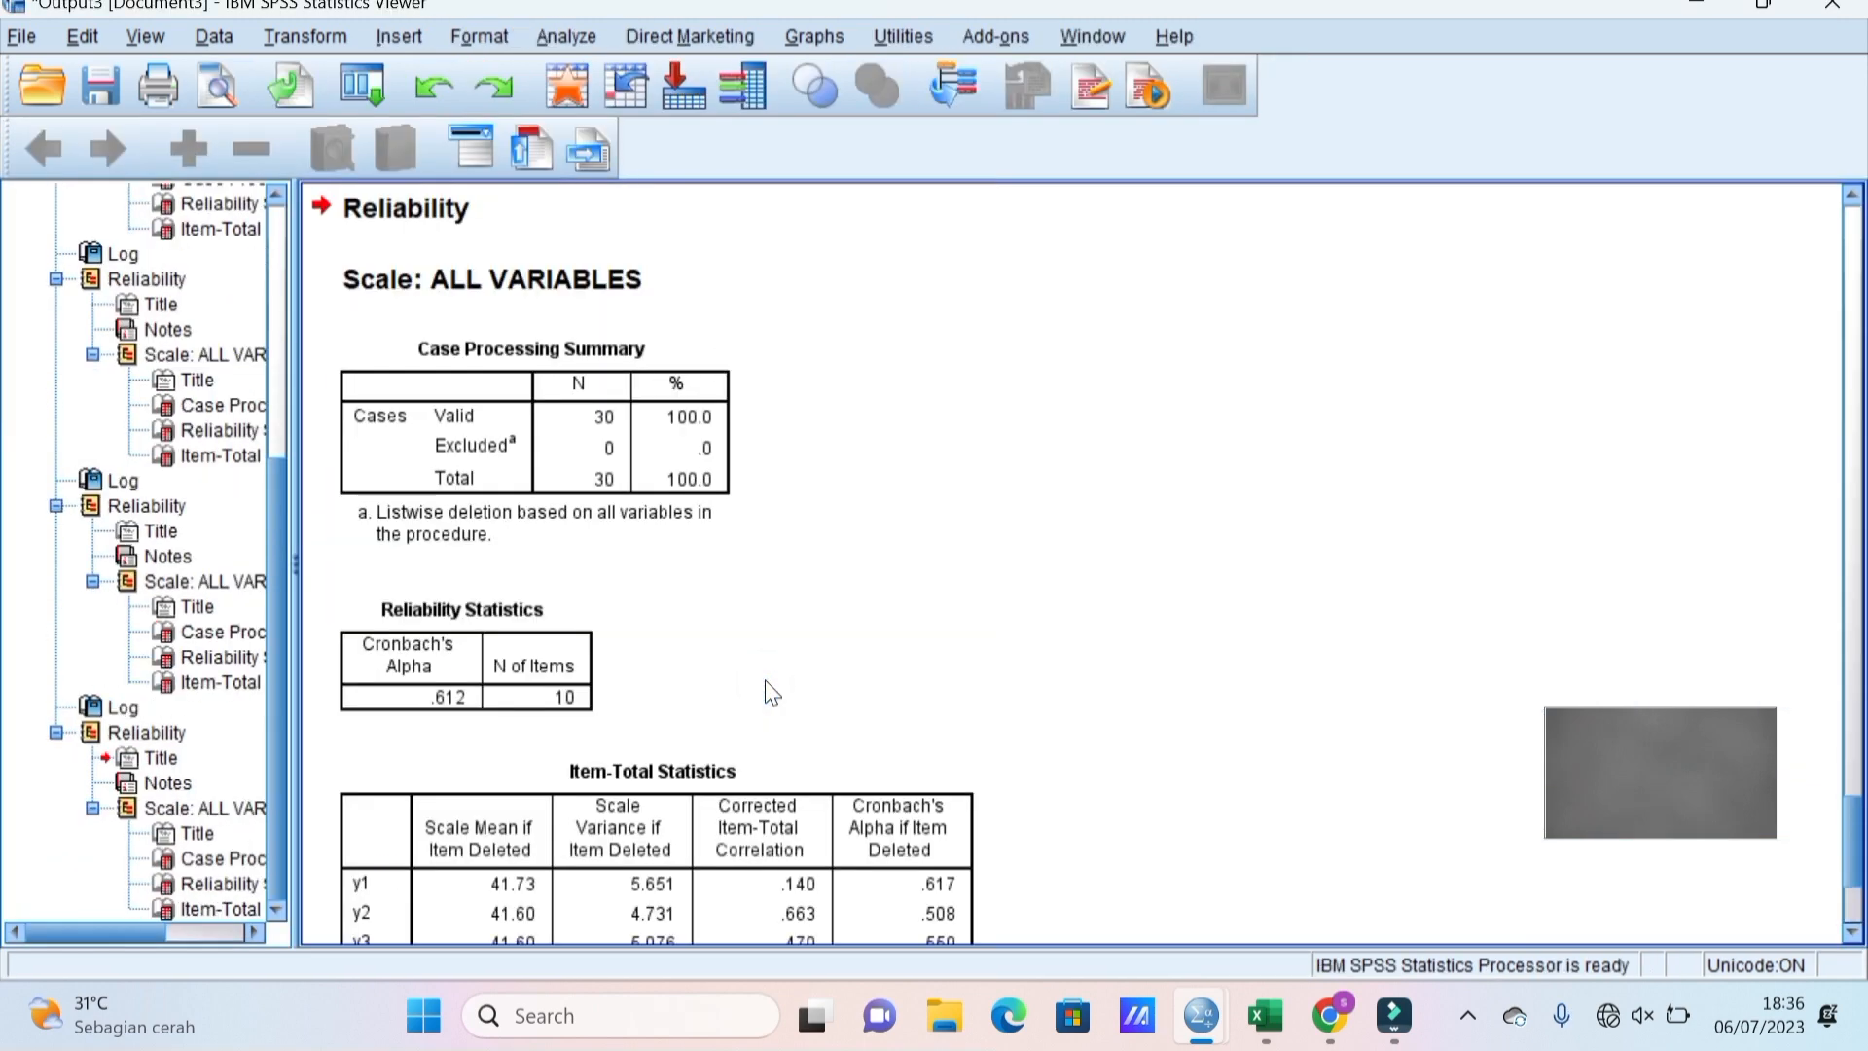
Scroll the output down until rows y9 and y10 of Item-Total Statistics show.
left_click(1853, 936)
left_click(1853, 936)
left_click(1853, 936)
left_click(1853, 936)
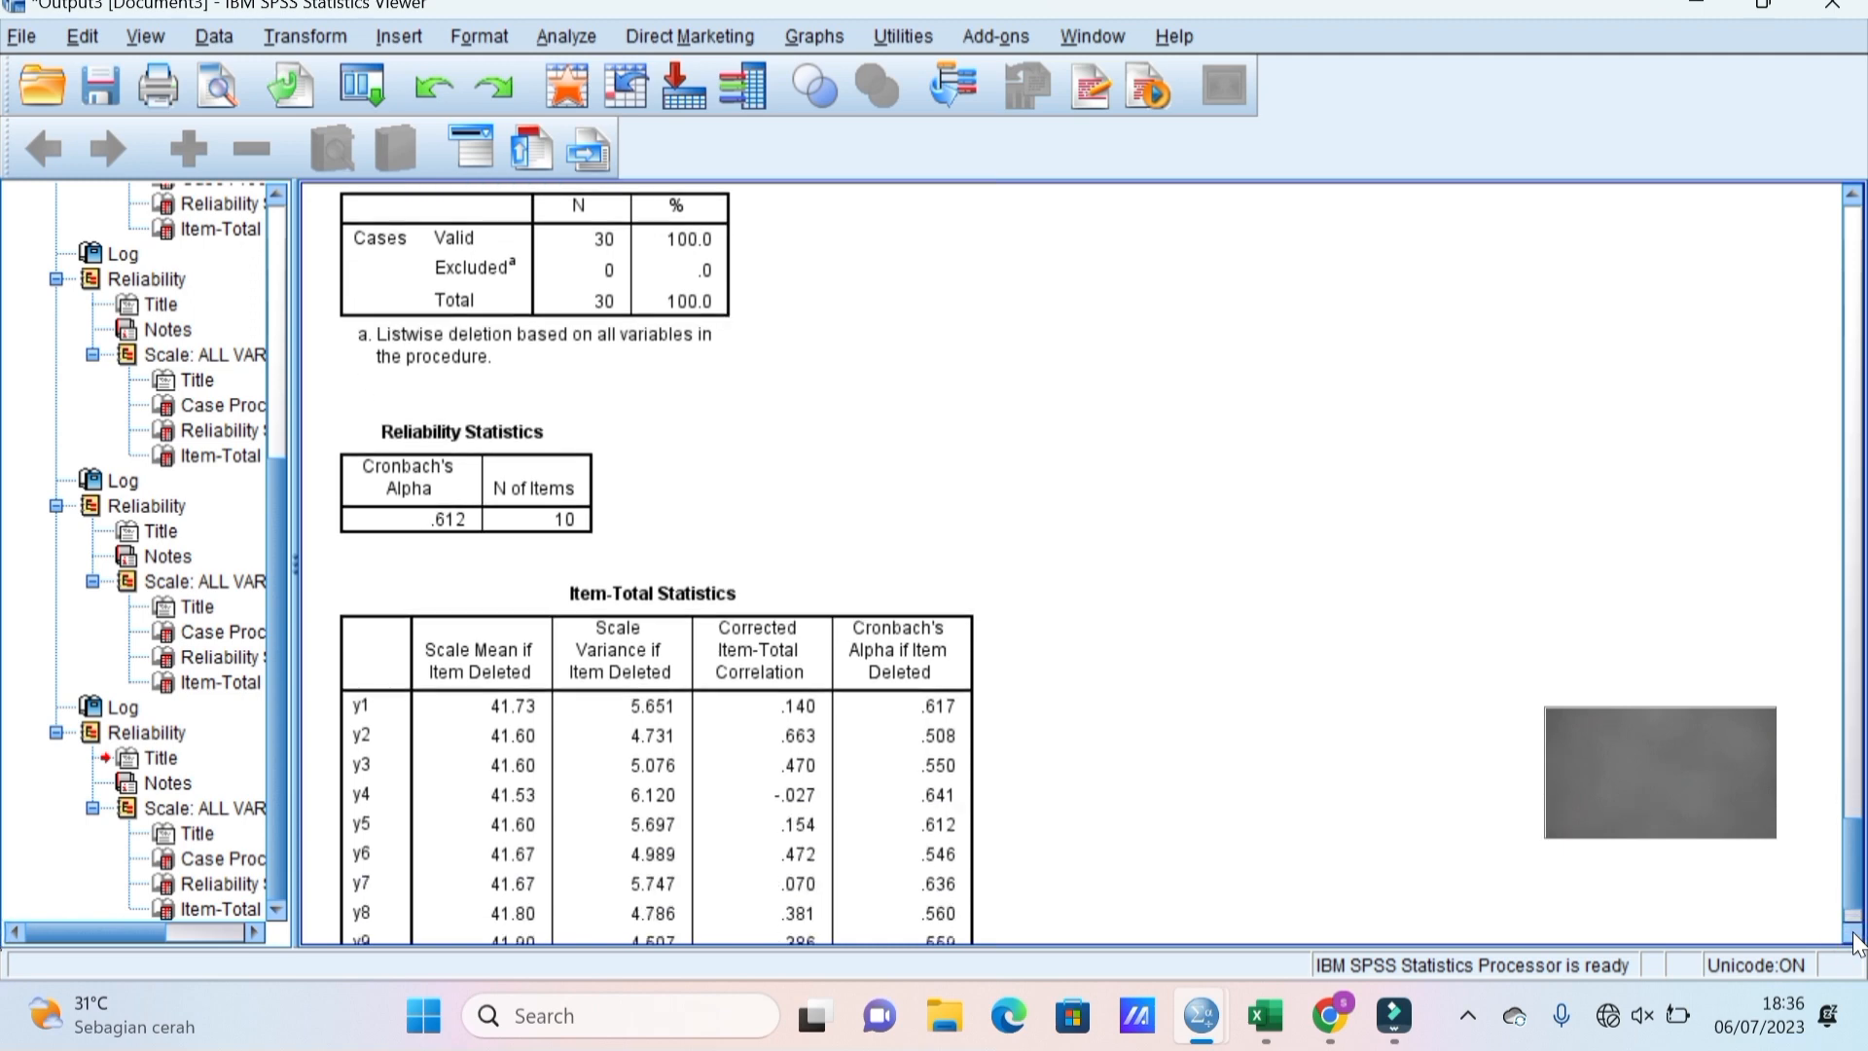
left_click(1854, 936)
left_click(1854, 936)
left_click(1853, 936)
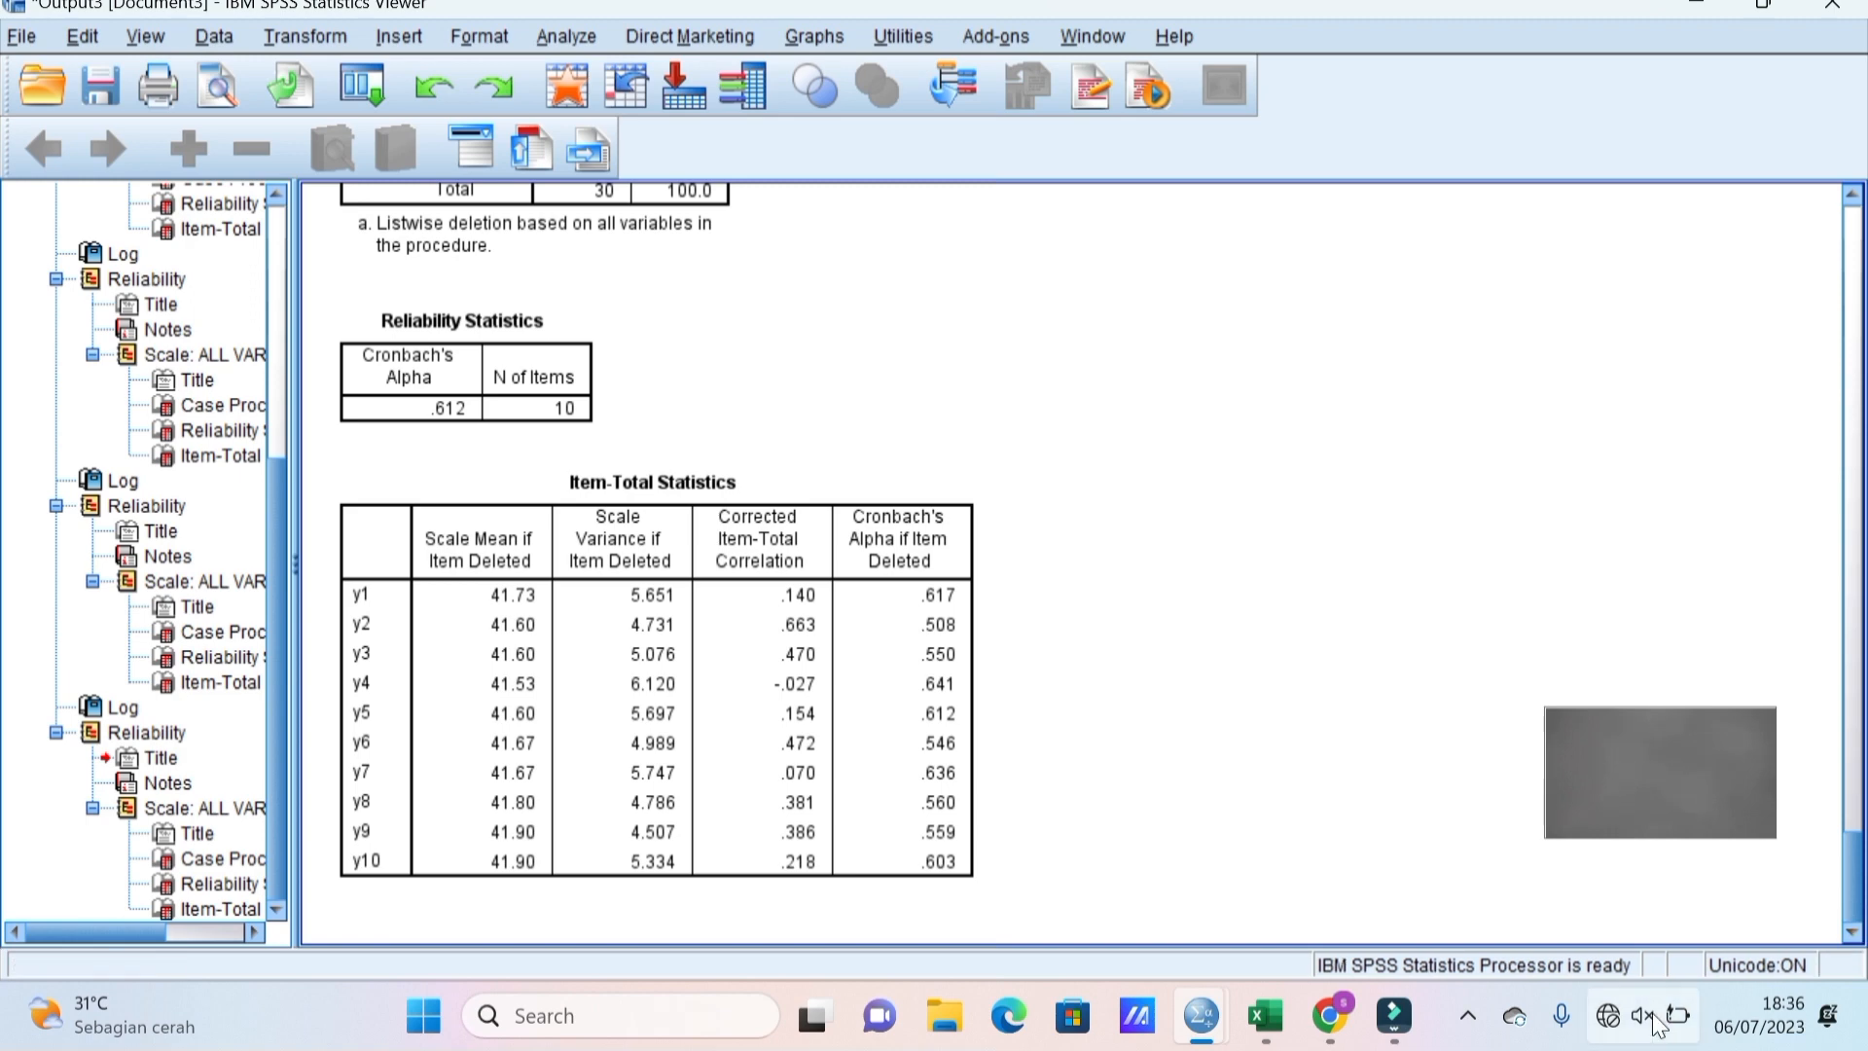
left_click(1468, 1022)
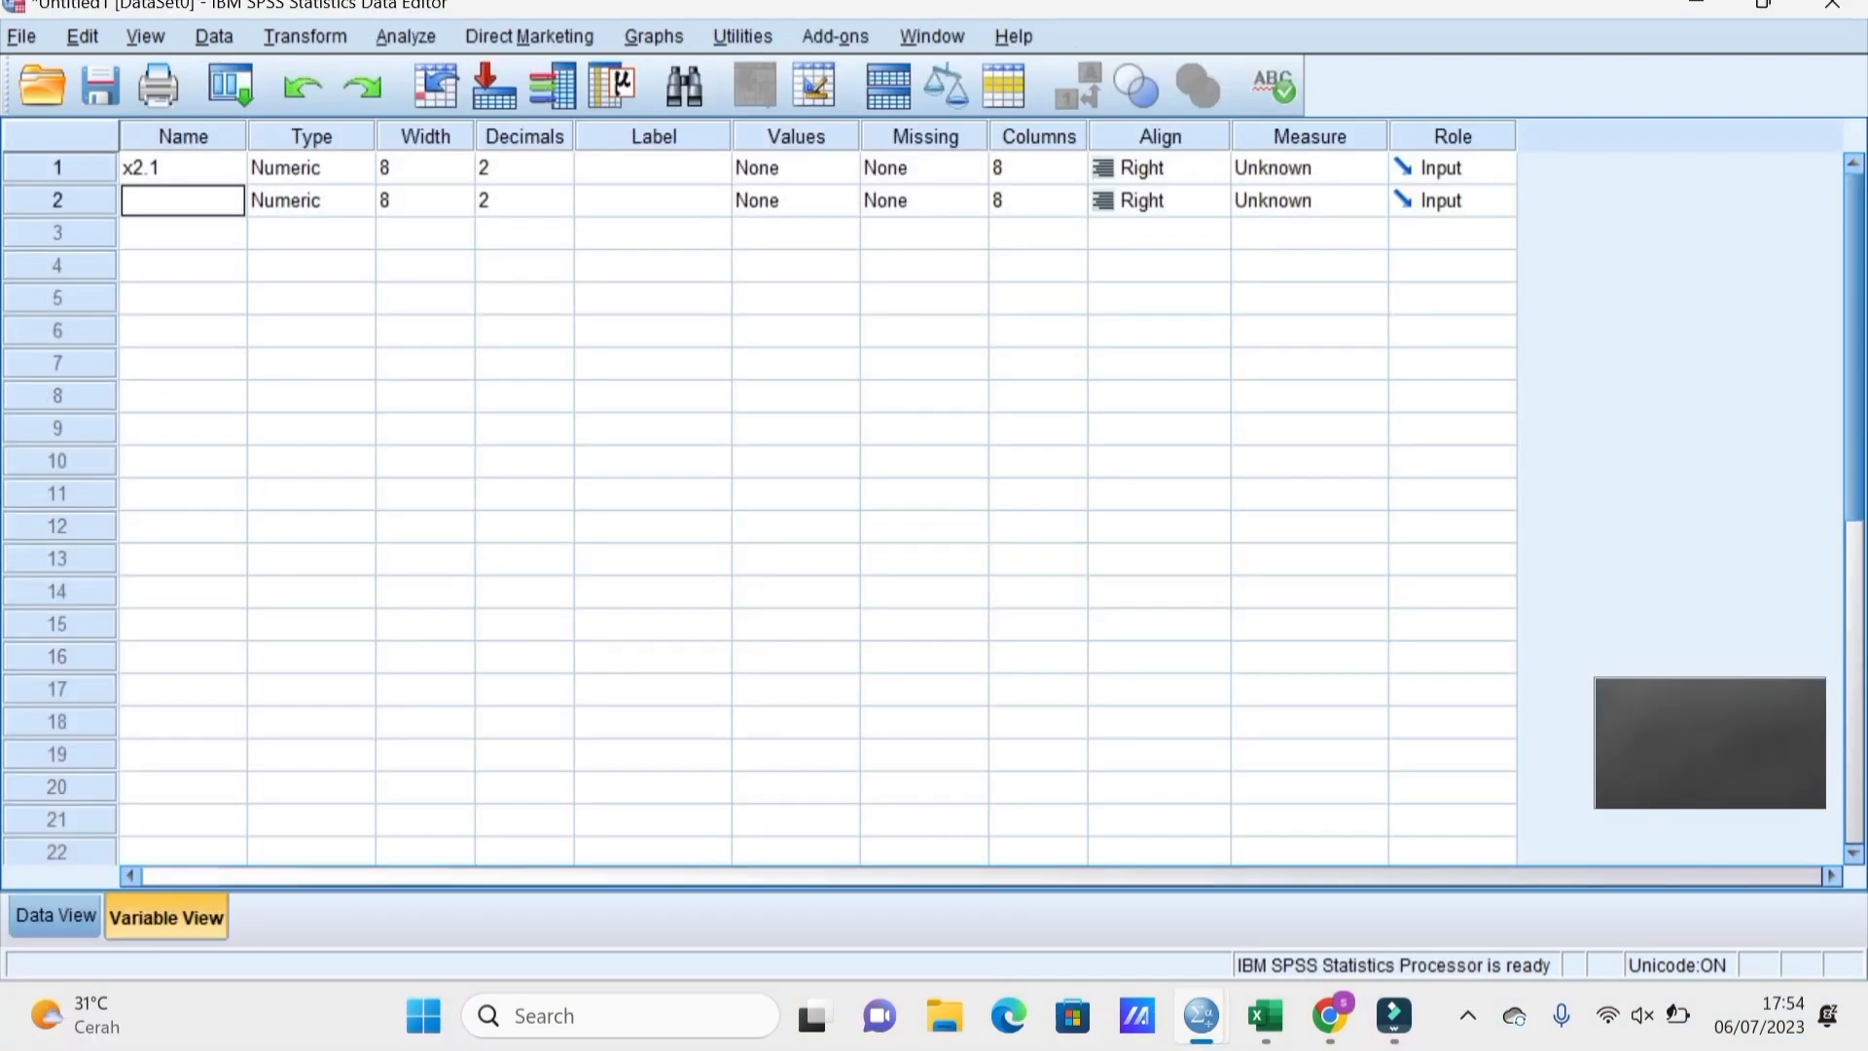
Name the next variables x2.2, x2.3, x2.4 and x2.5, fixing typos along the way.
type("x2.2")
key("Return")
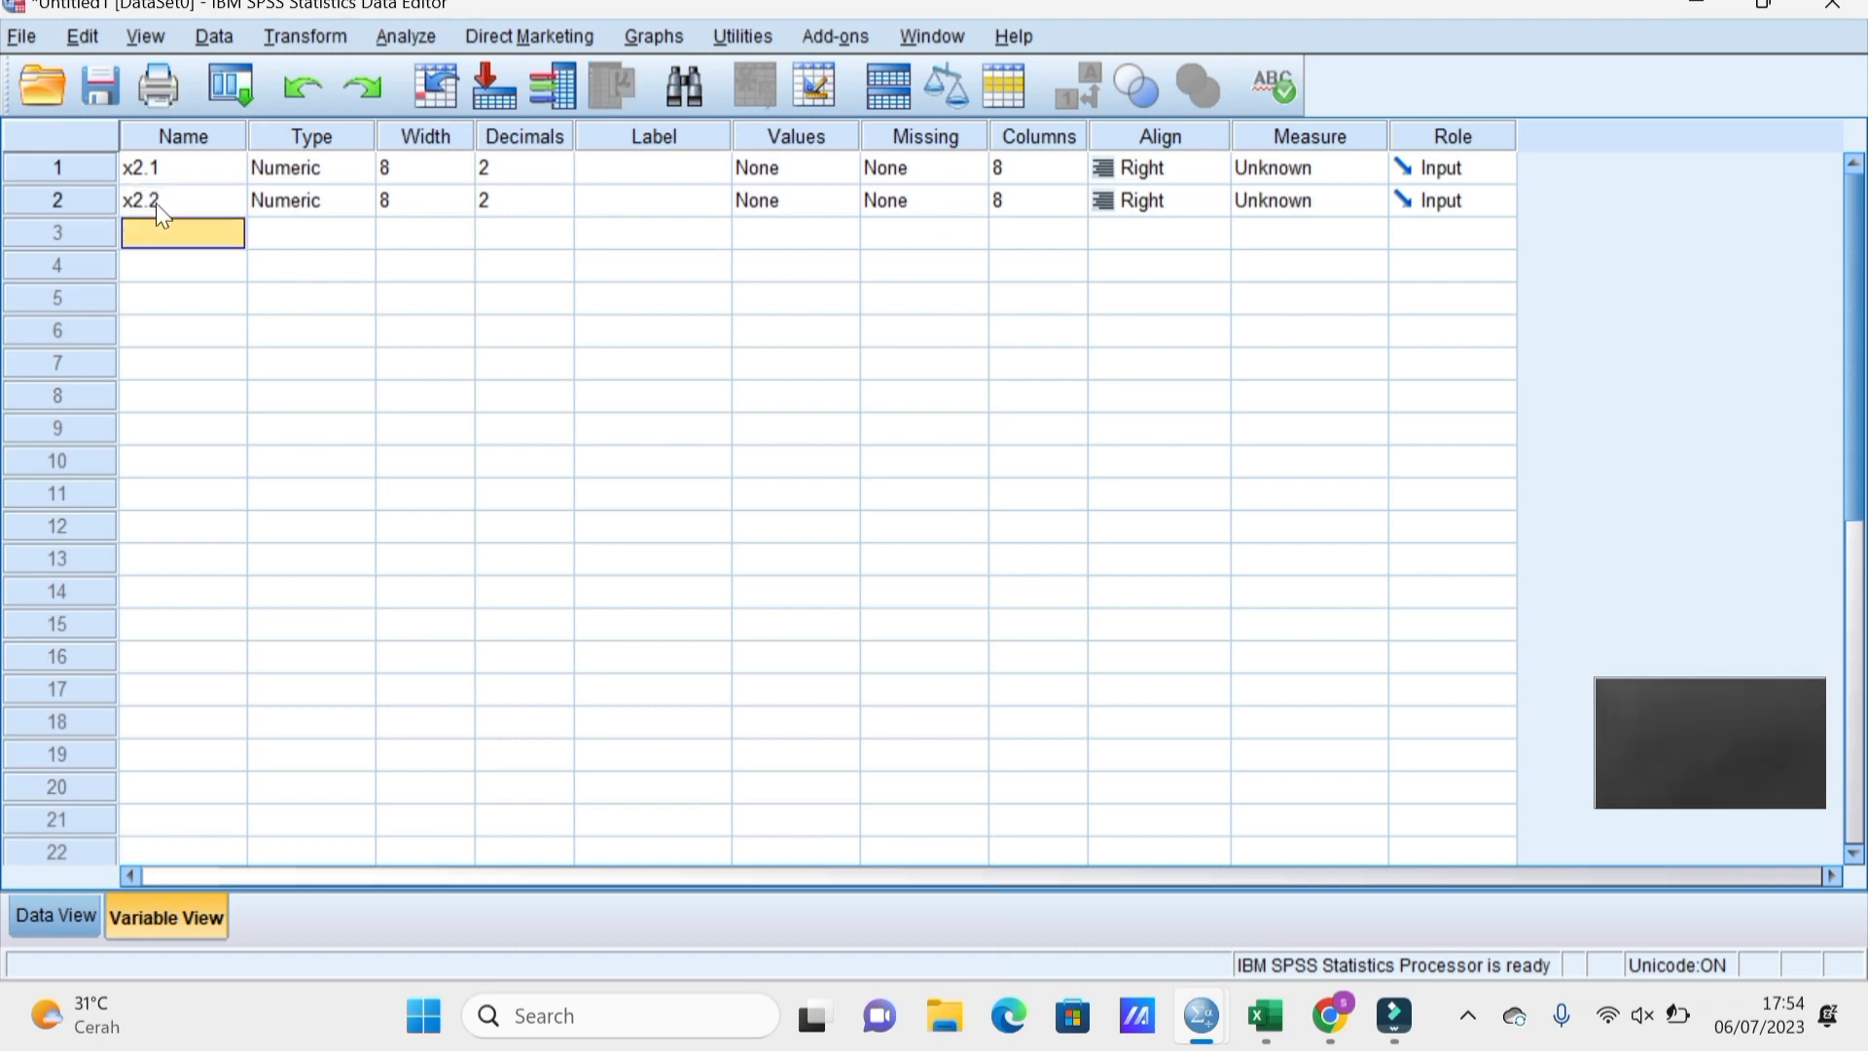
type("x")
key("BackSpace")
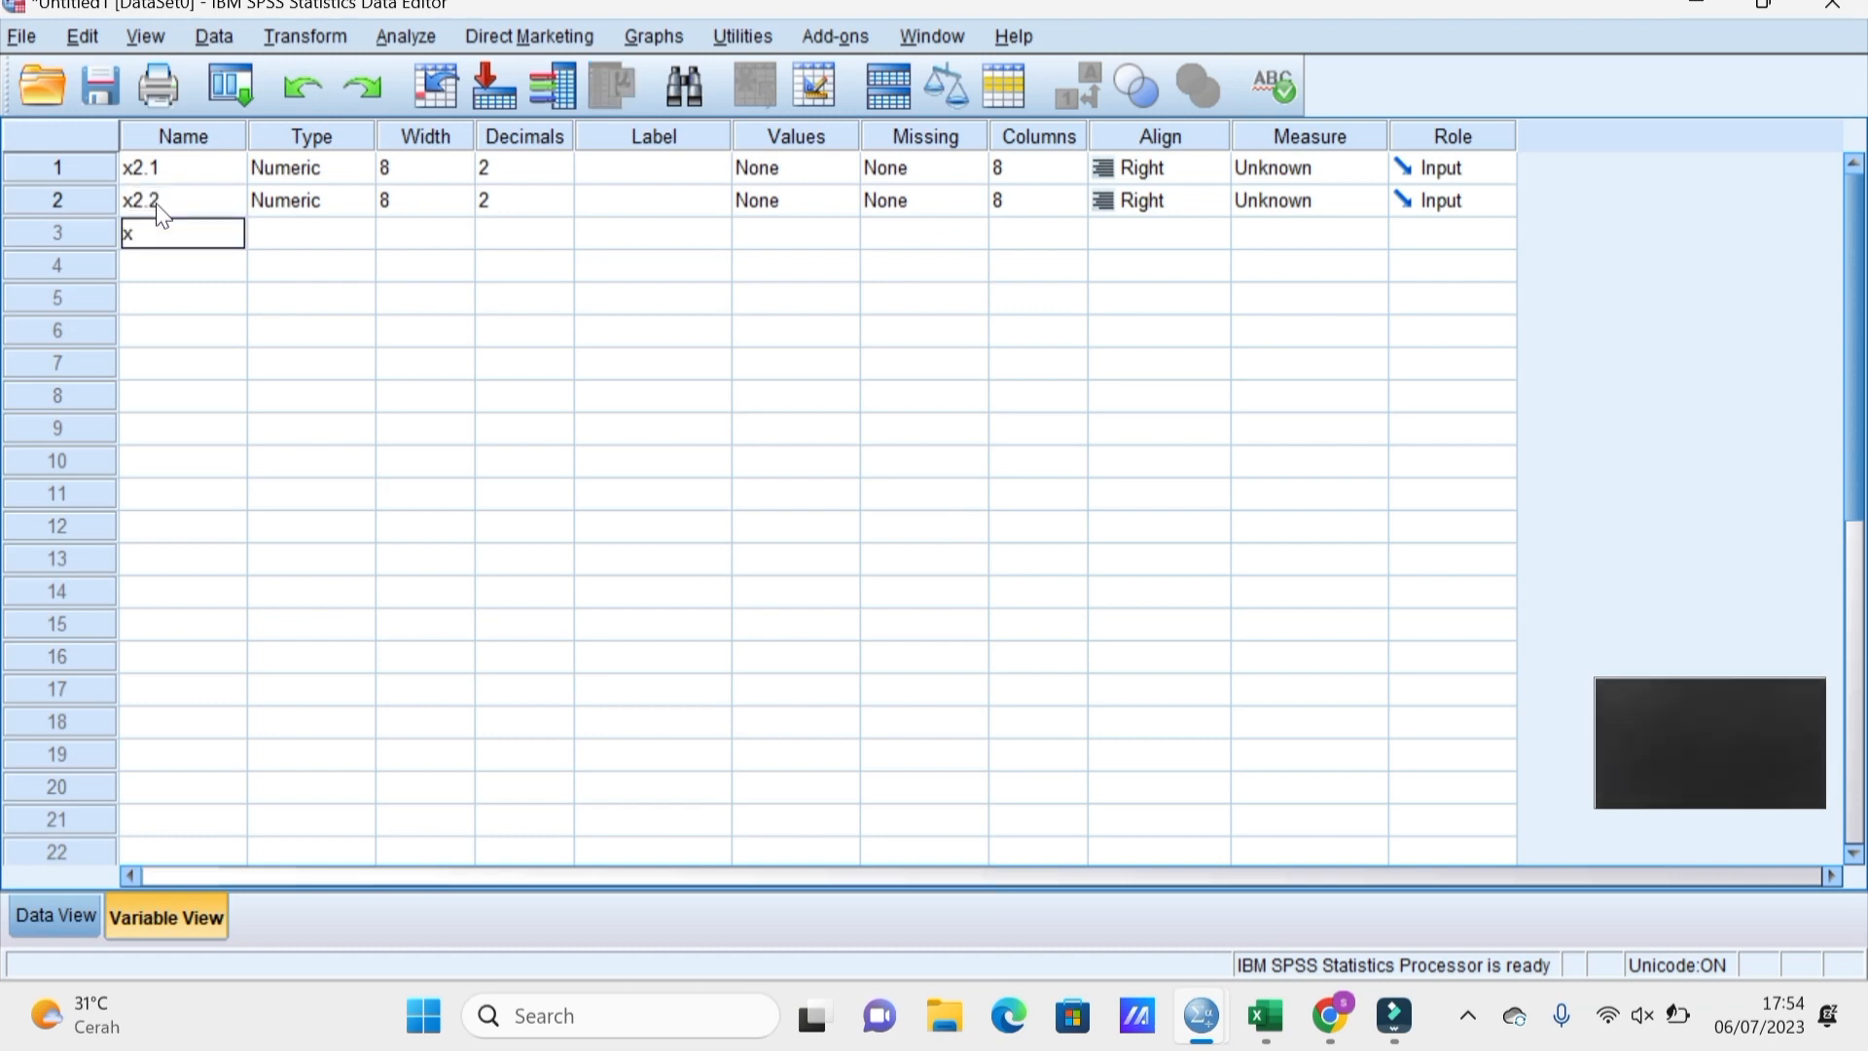
type("2.3")
key("Return")
type("x")
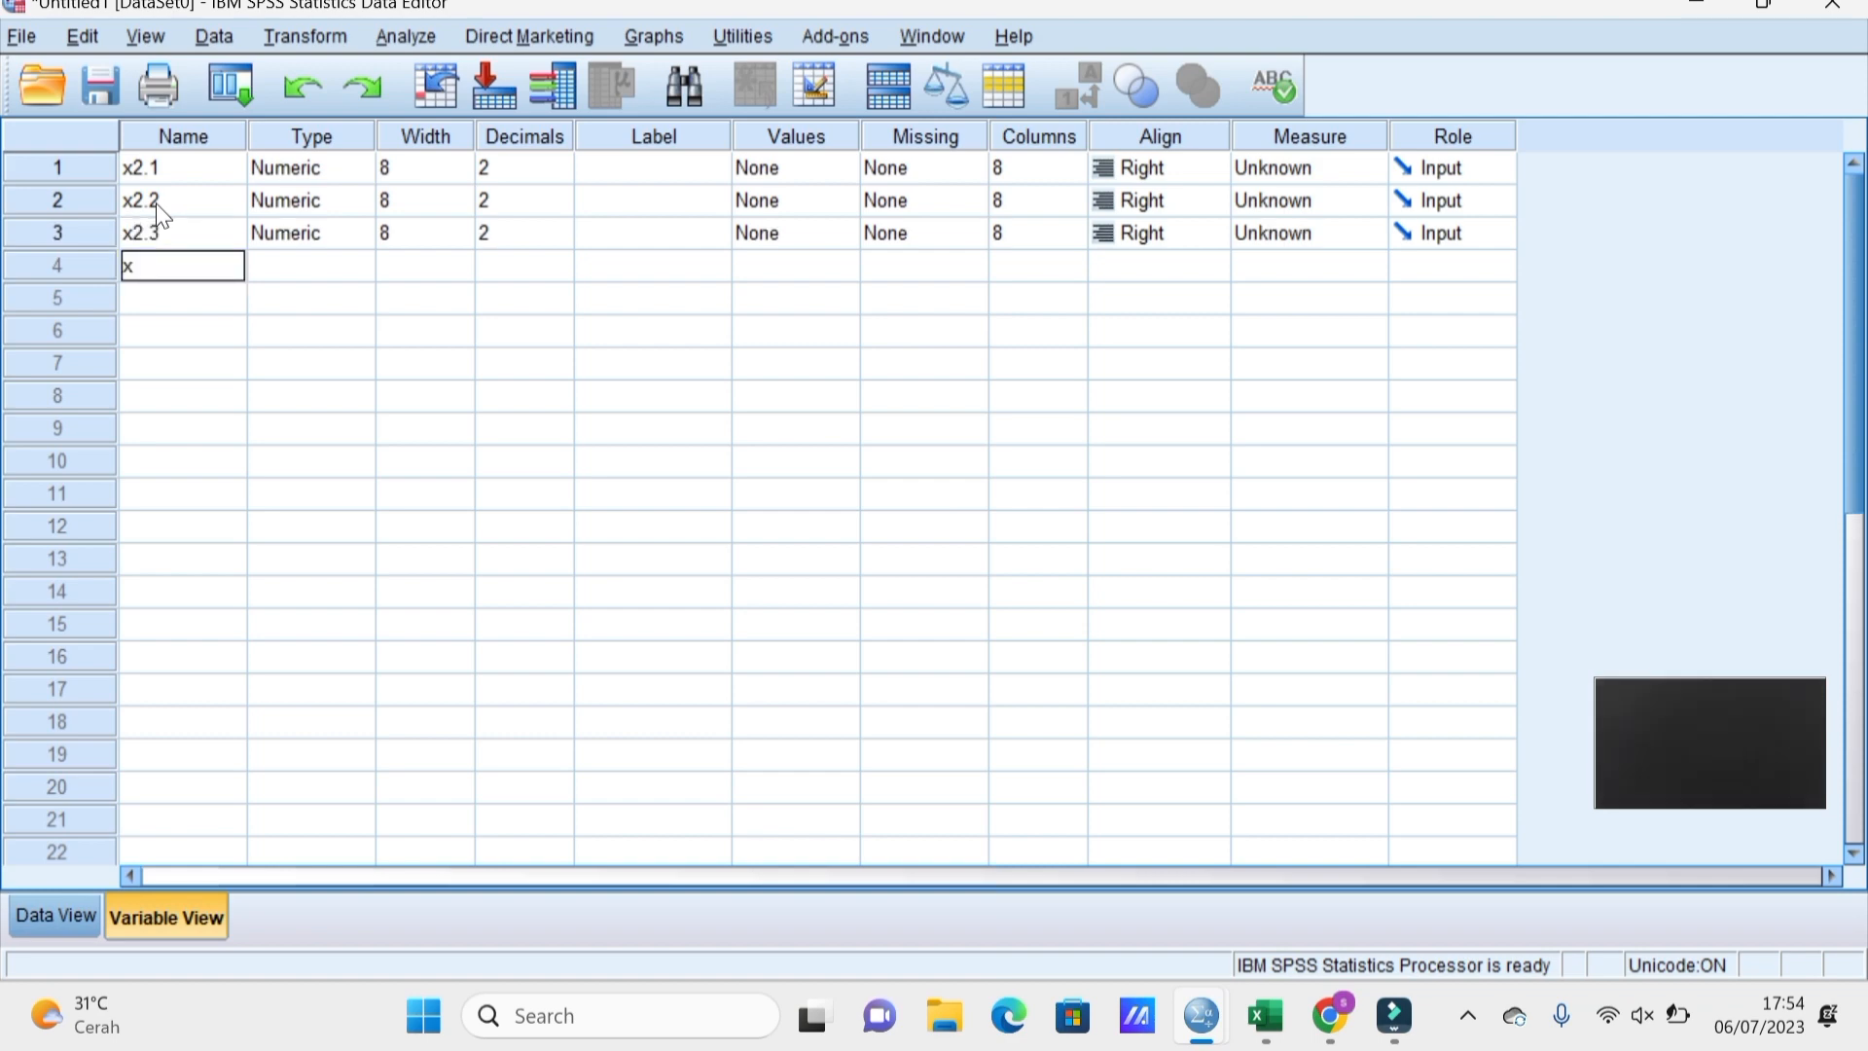
type("2.3")
key("BackSpace")
type("4")
key("Return")
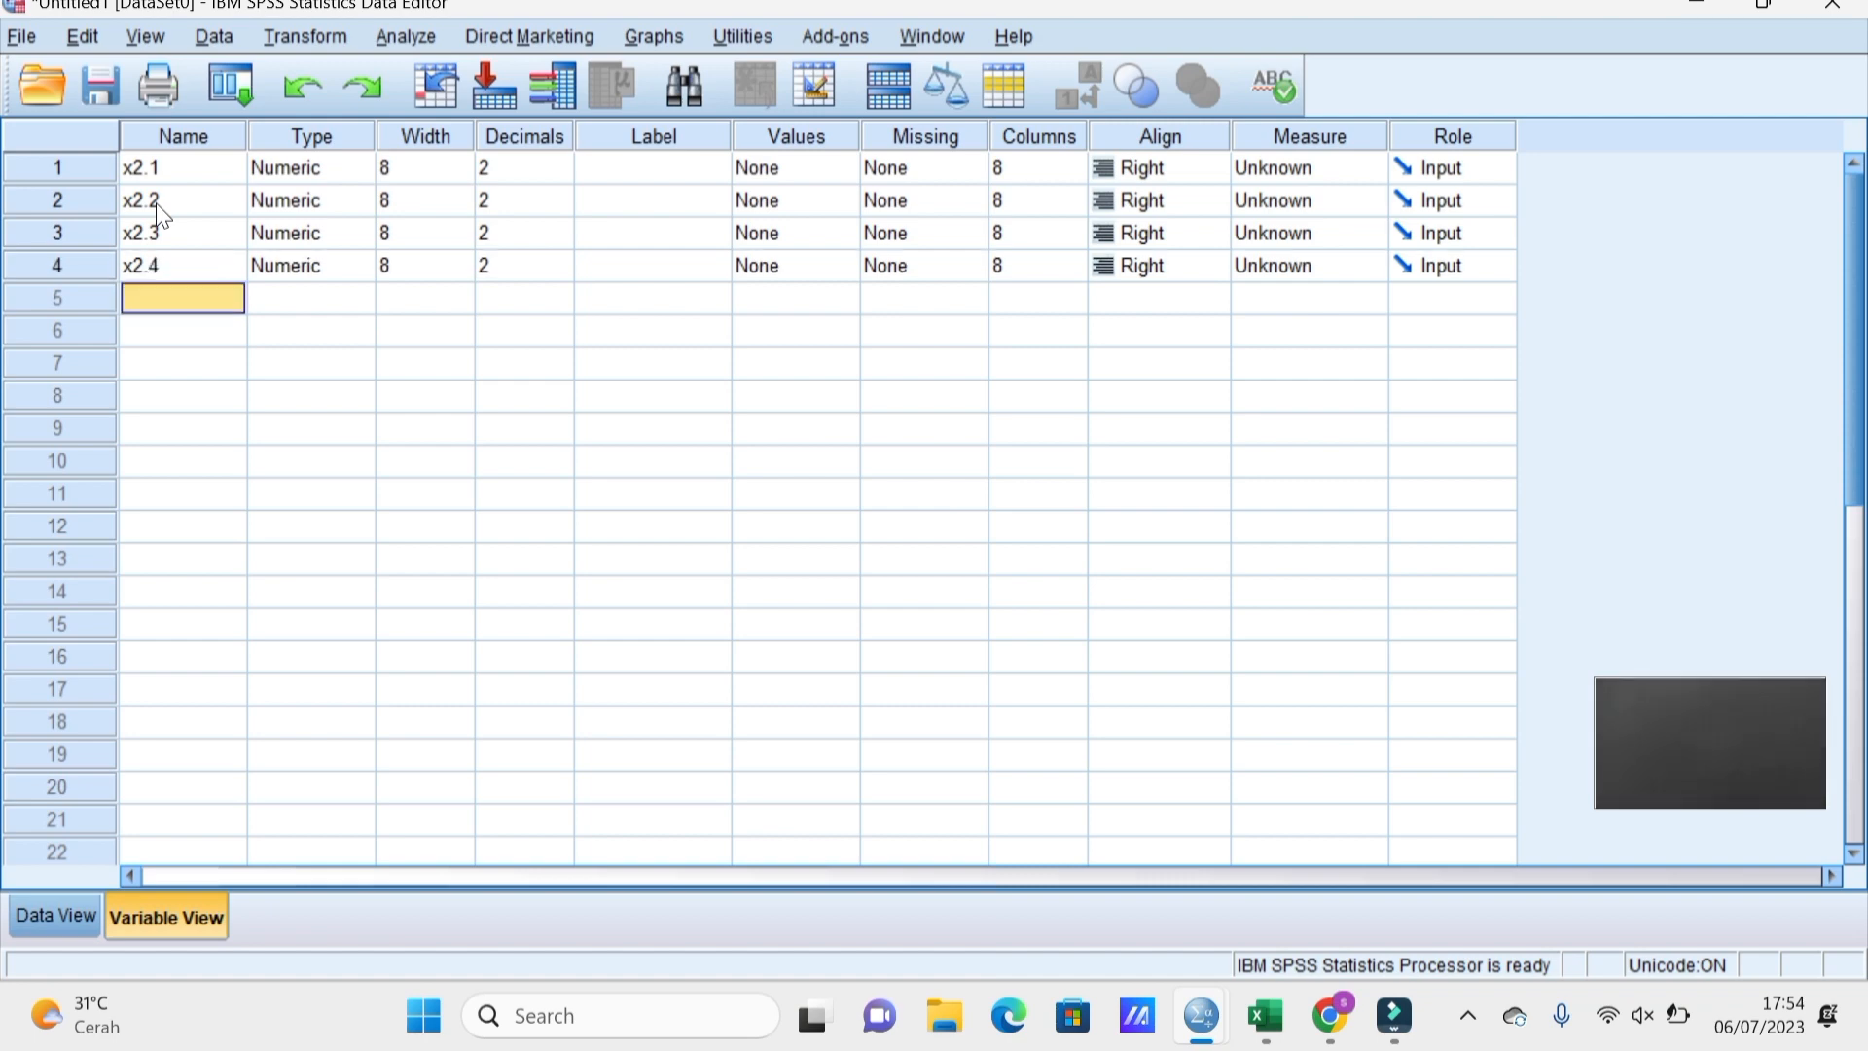
type("x")
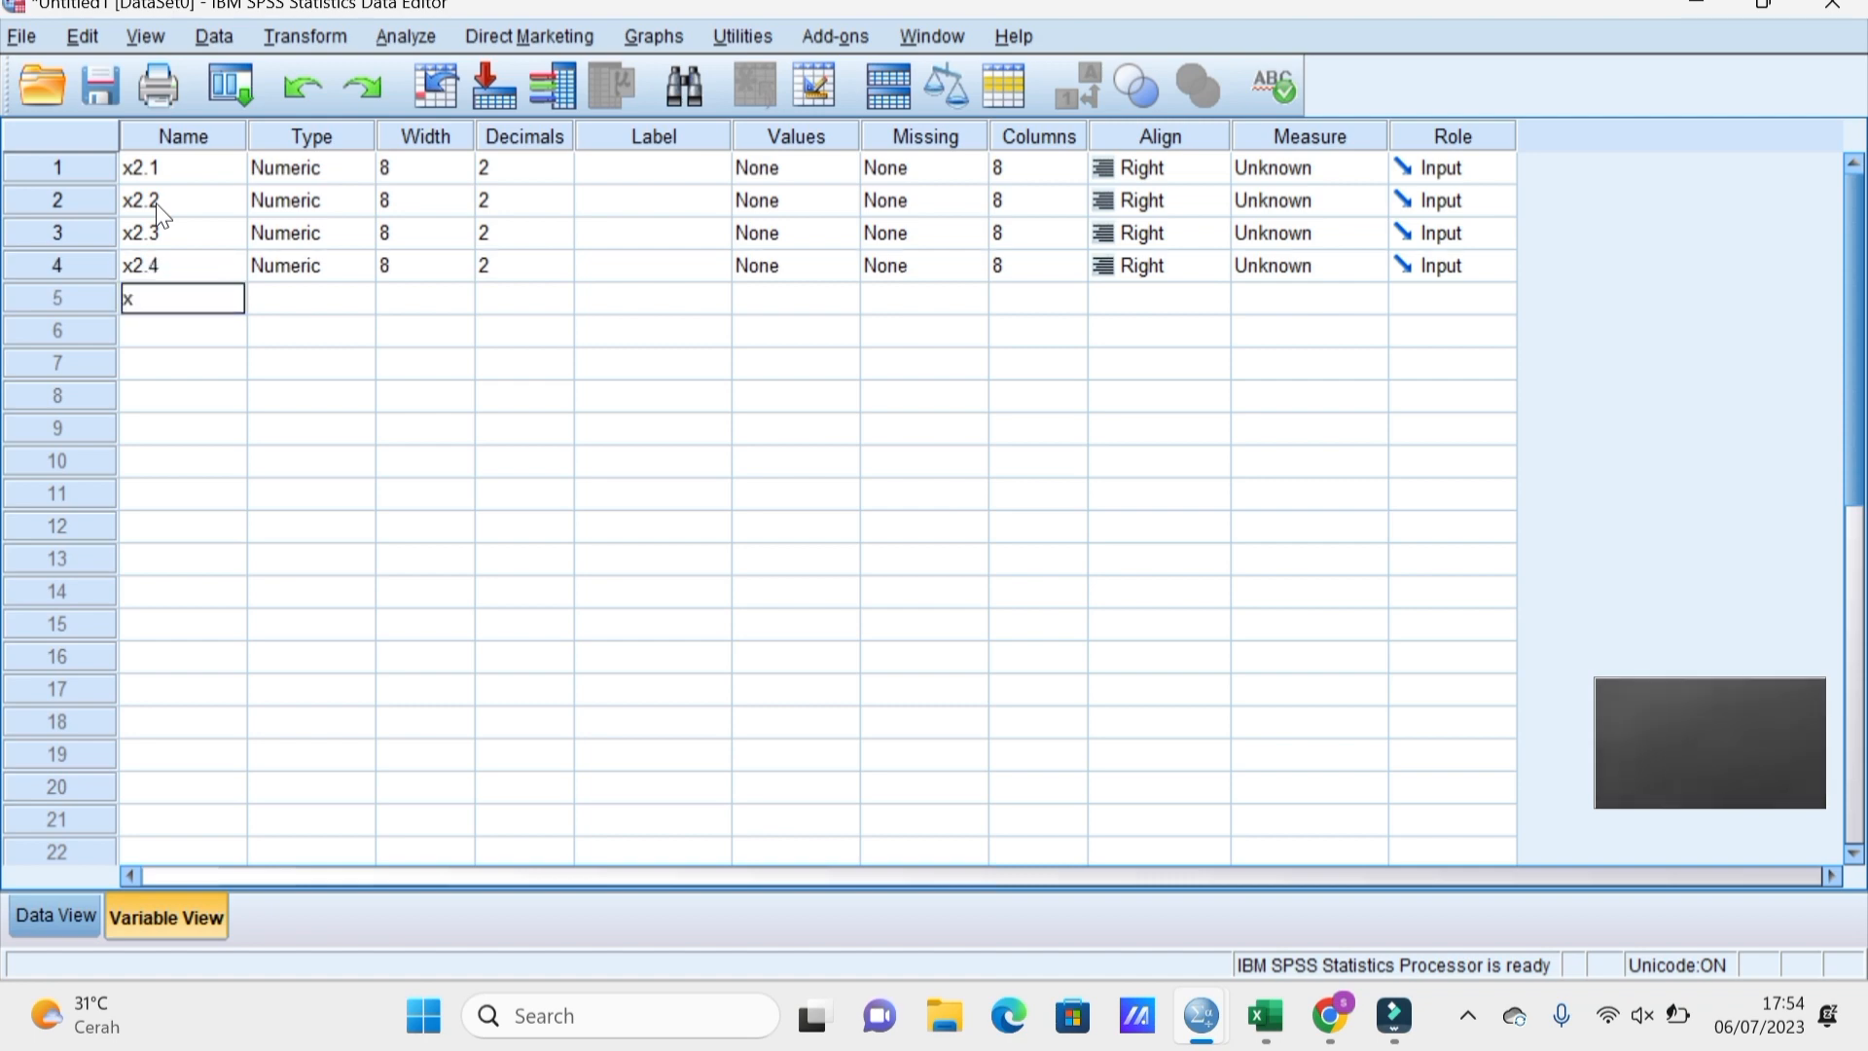
type("2.5")
key("Return")
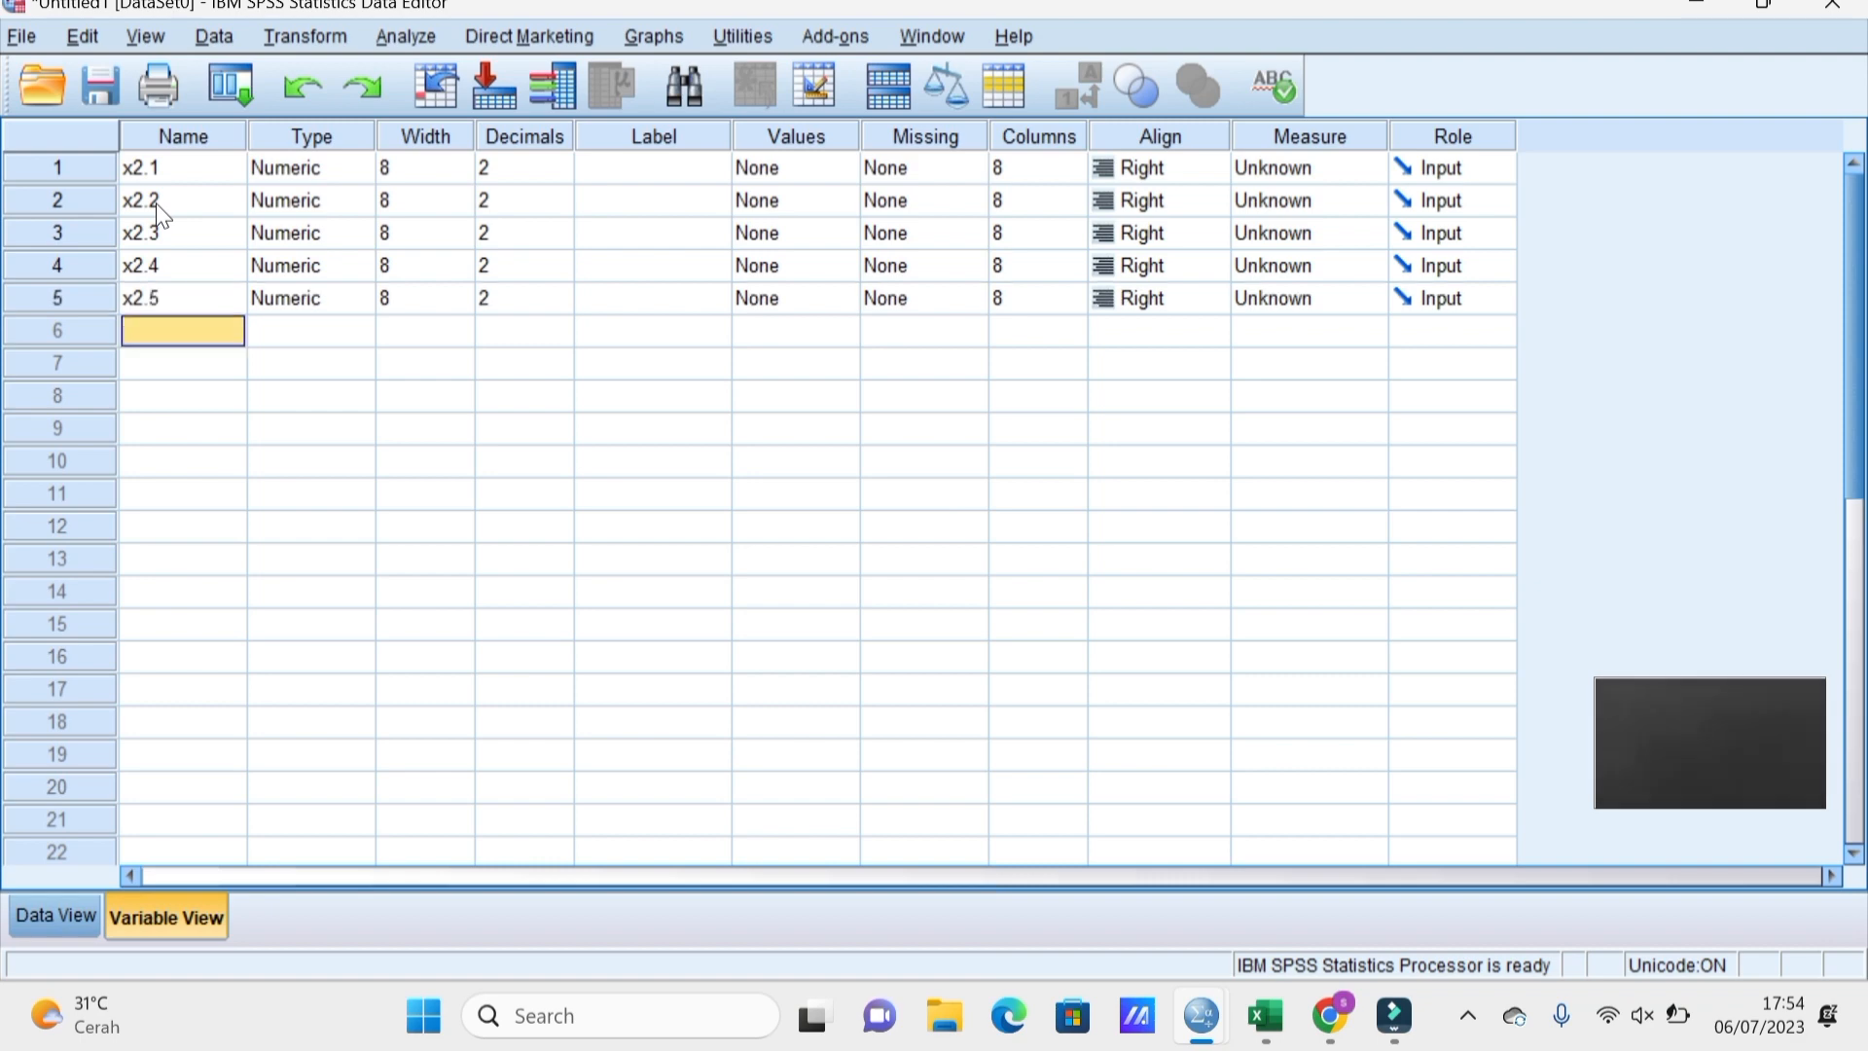
Add the variable names x2.6 through x2.11.
type("x2.6")
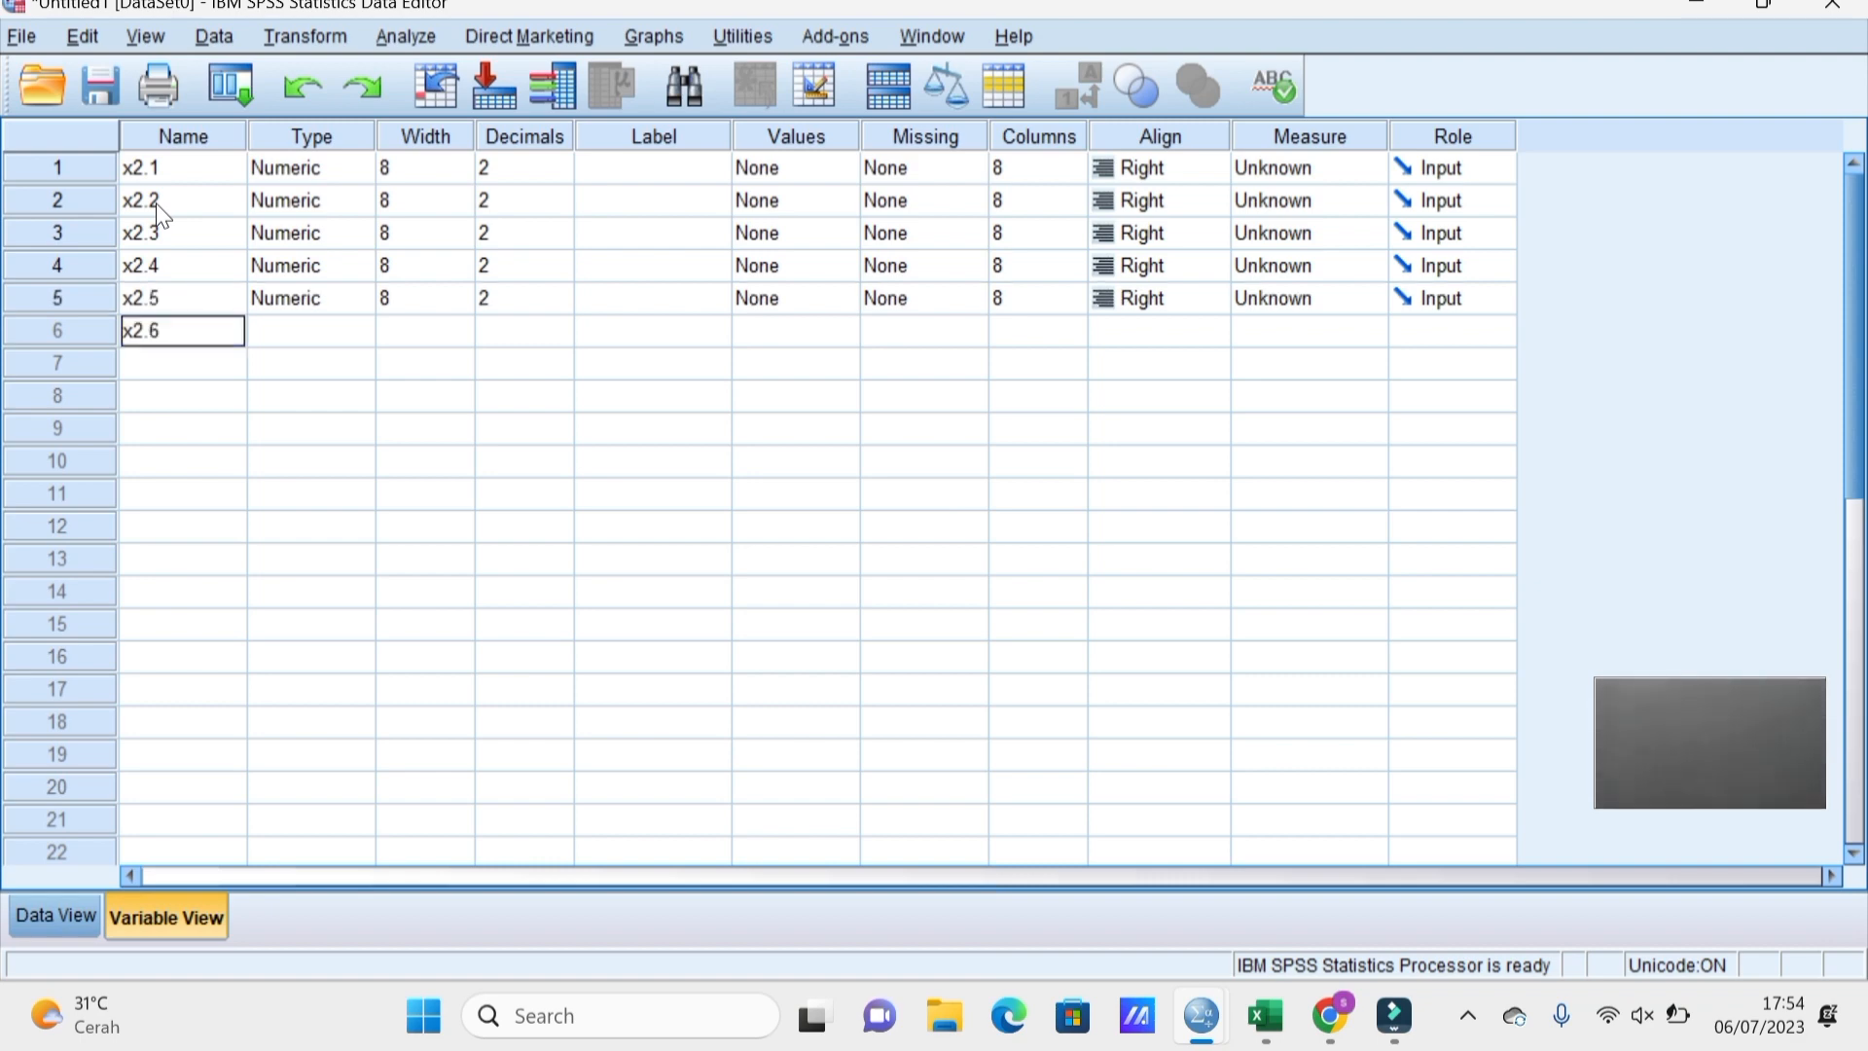
key("Return")
type("x2.7")
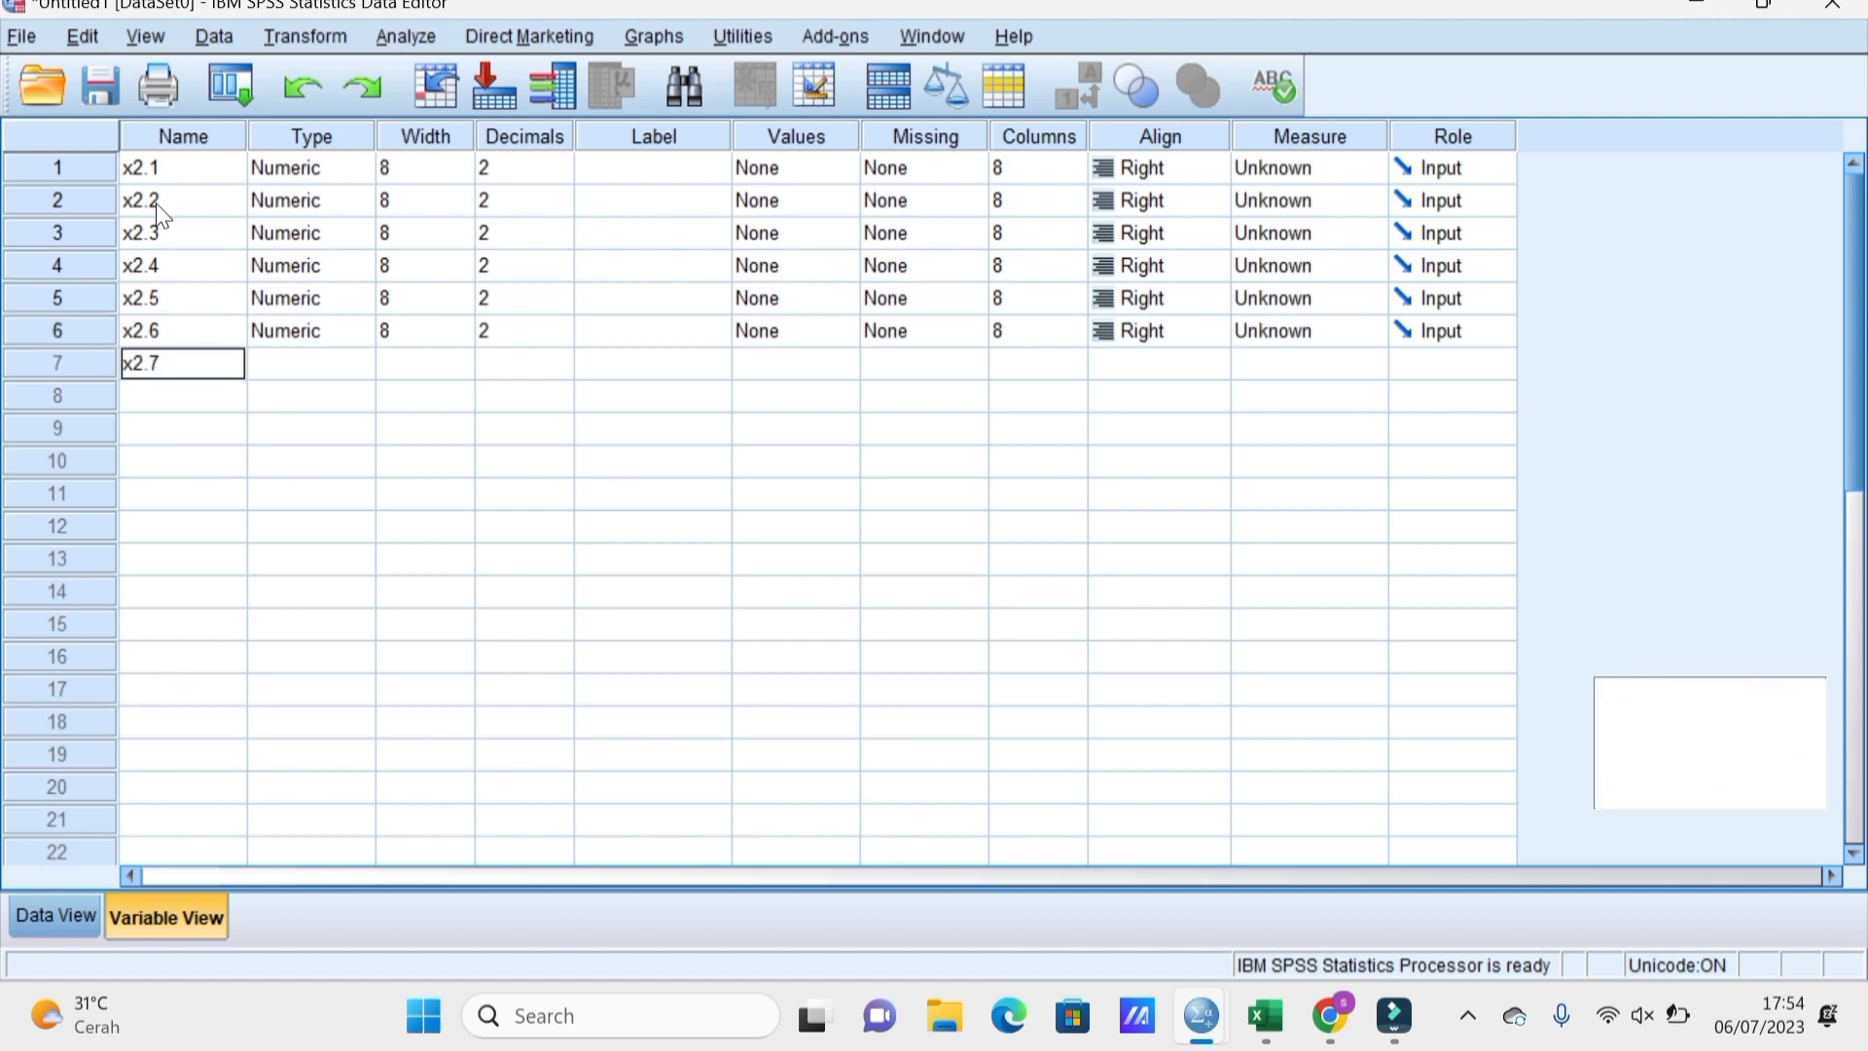
key("Return")
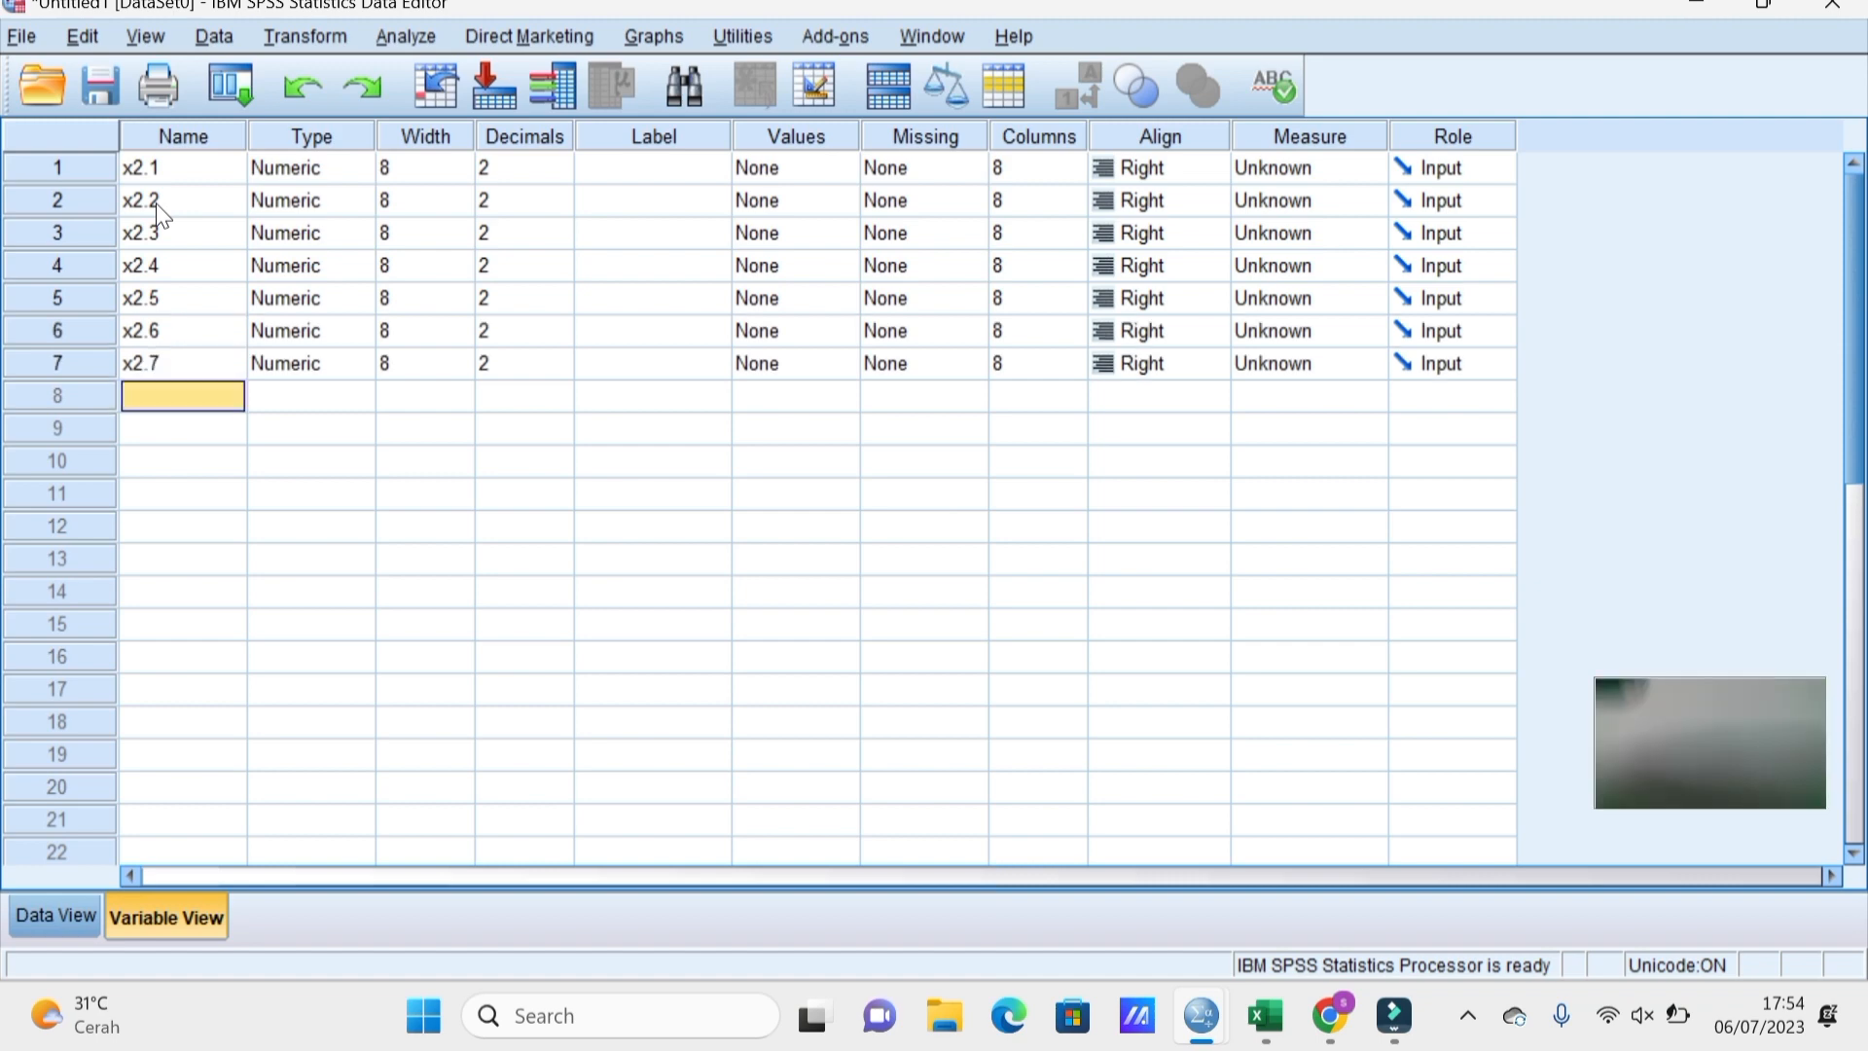
type("x2")
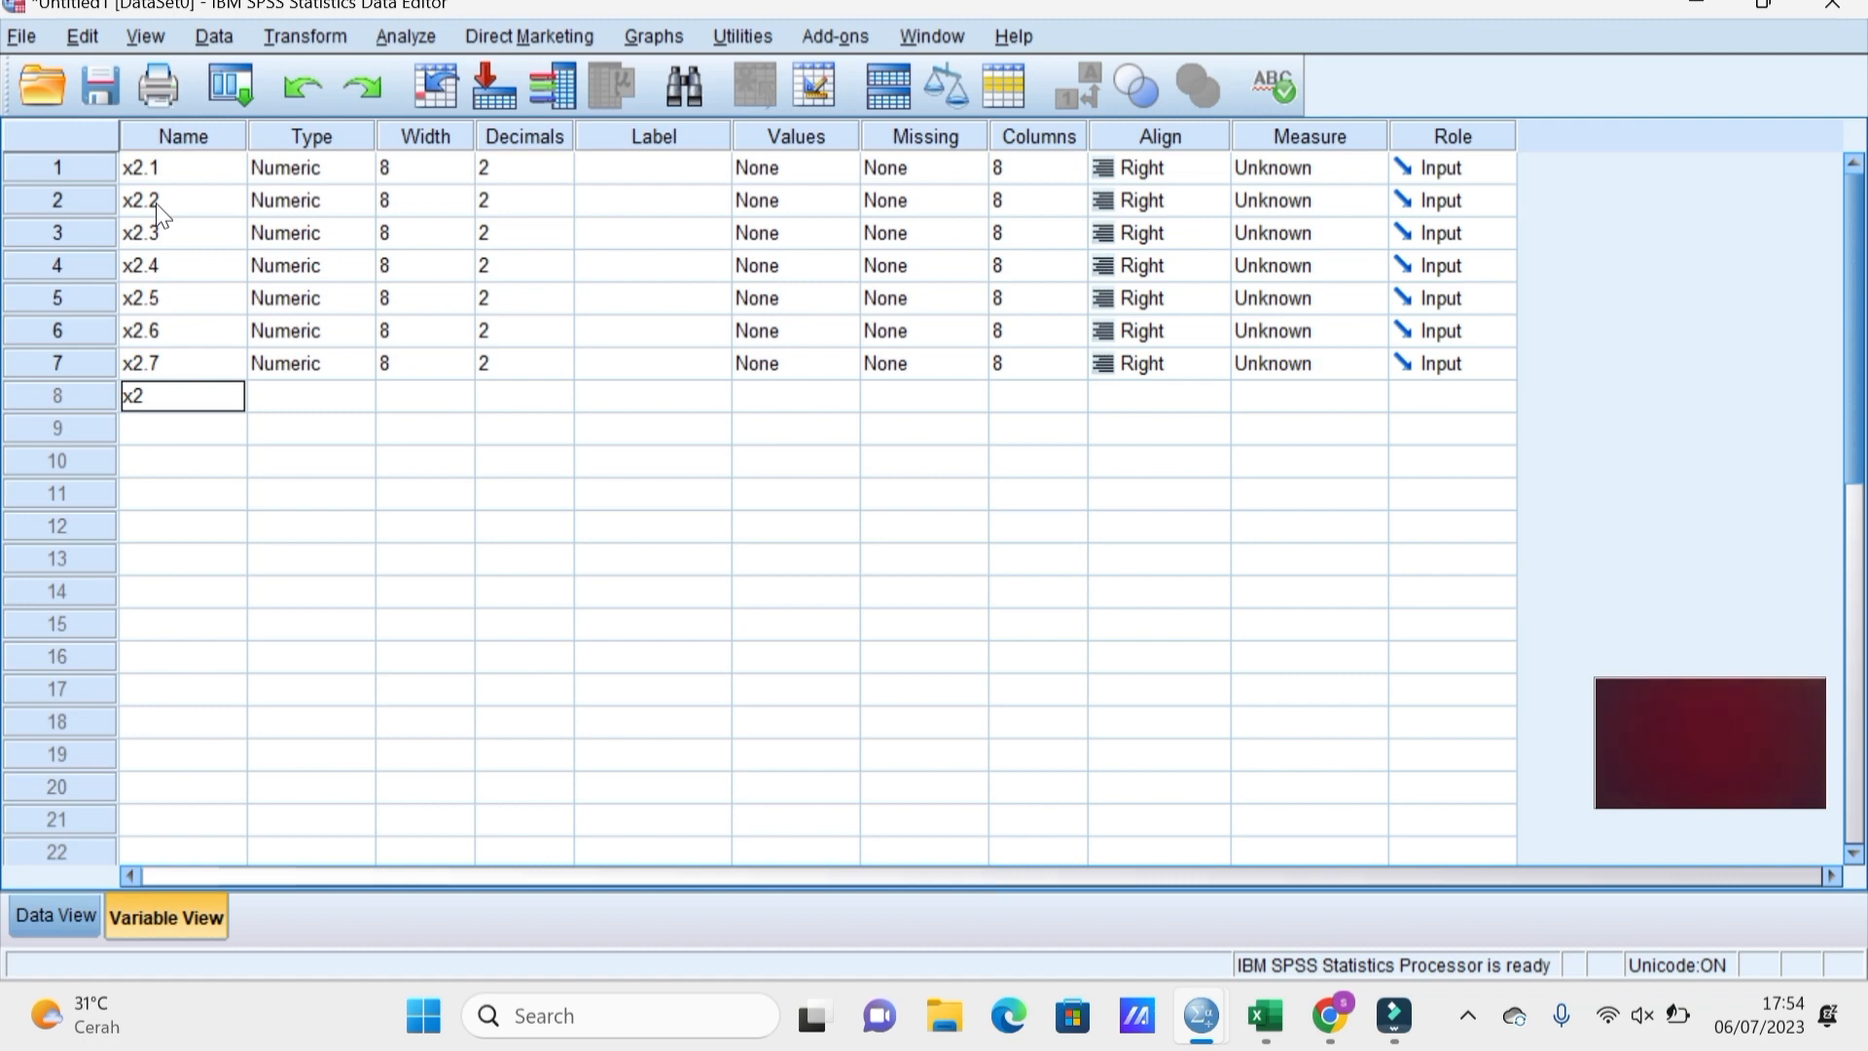
type(".")
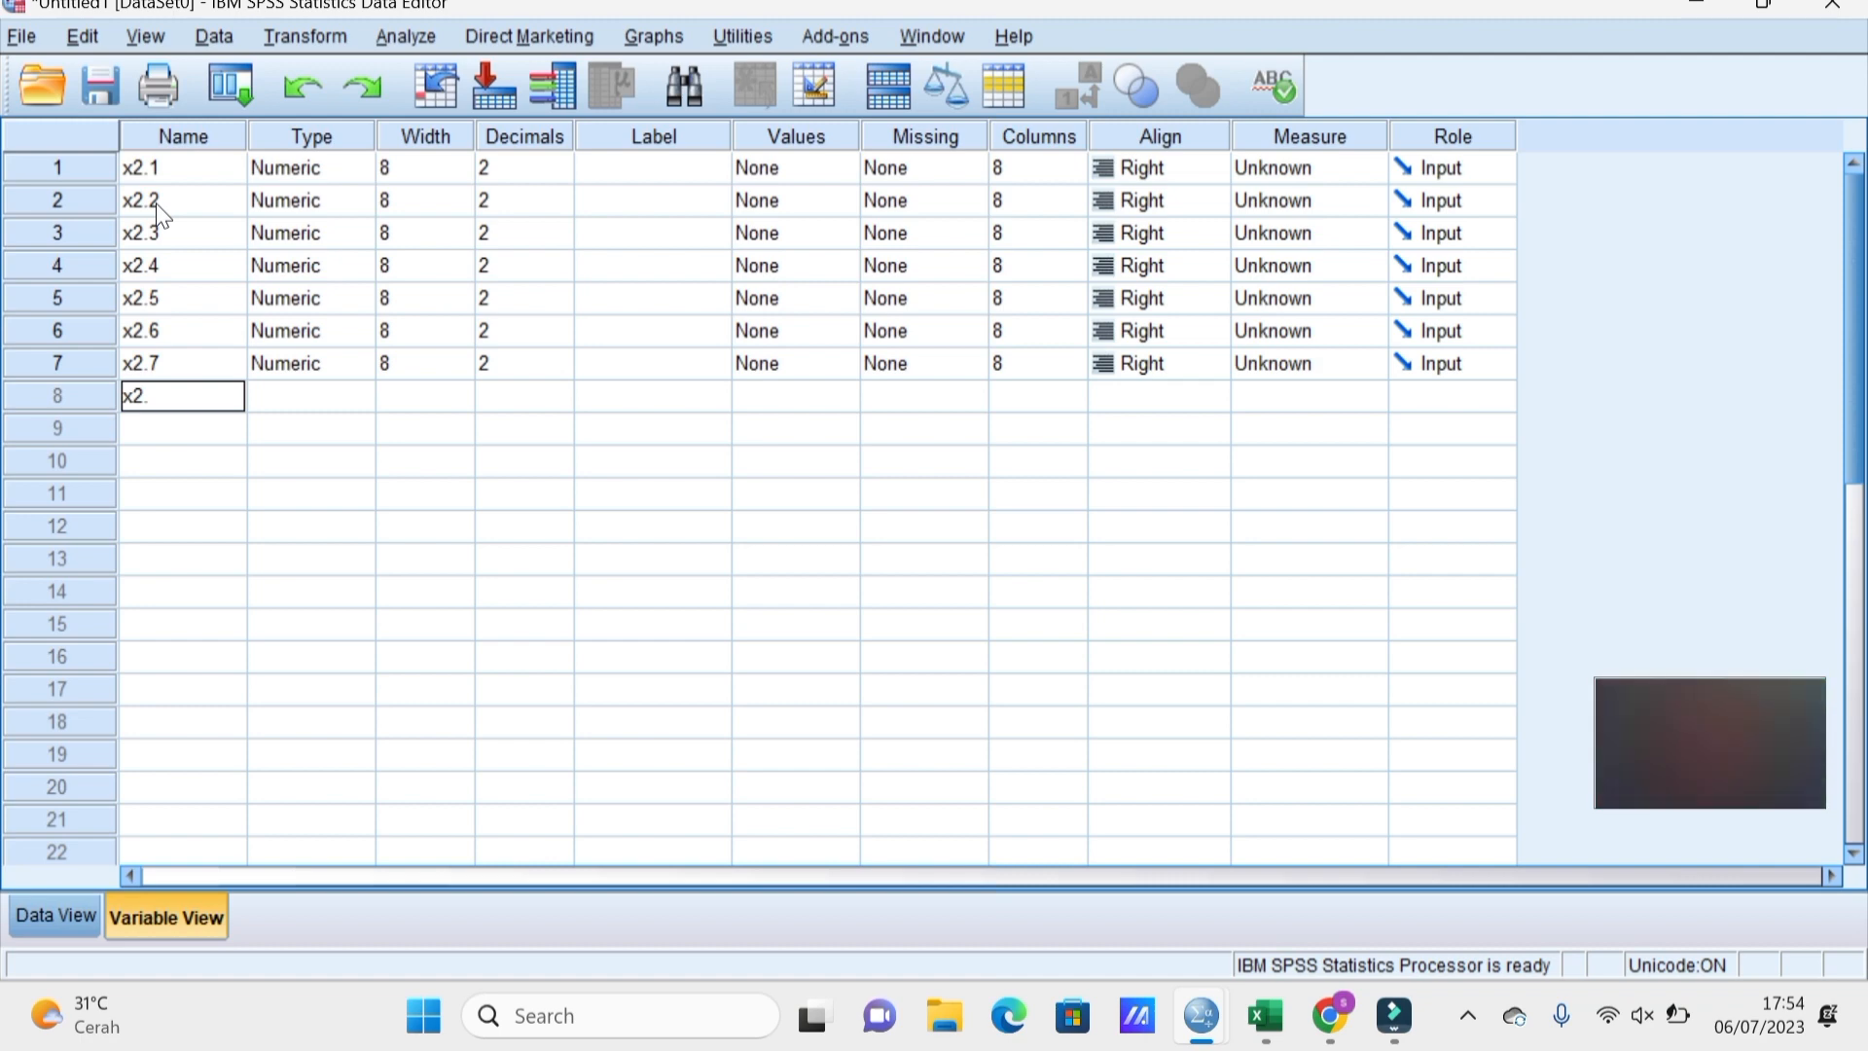
type("8")
key("Return")
type("x2")
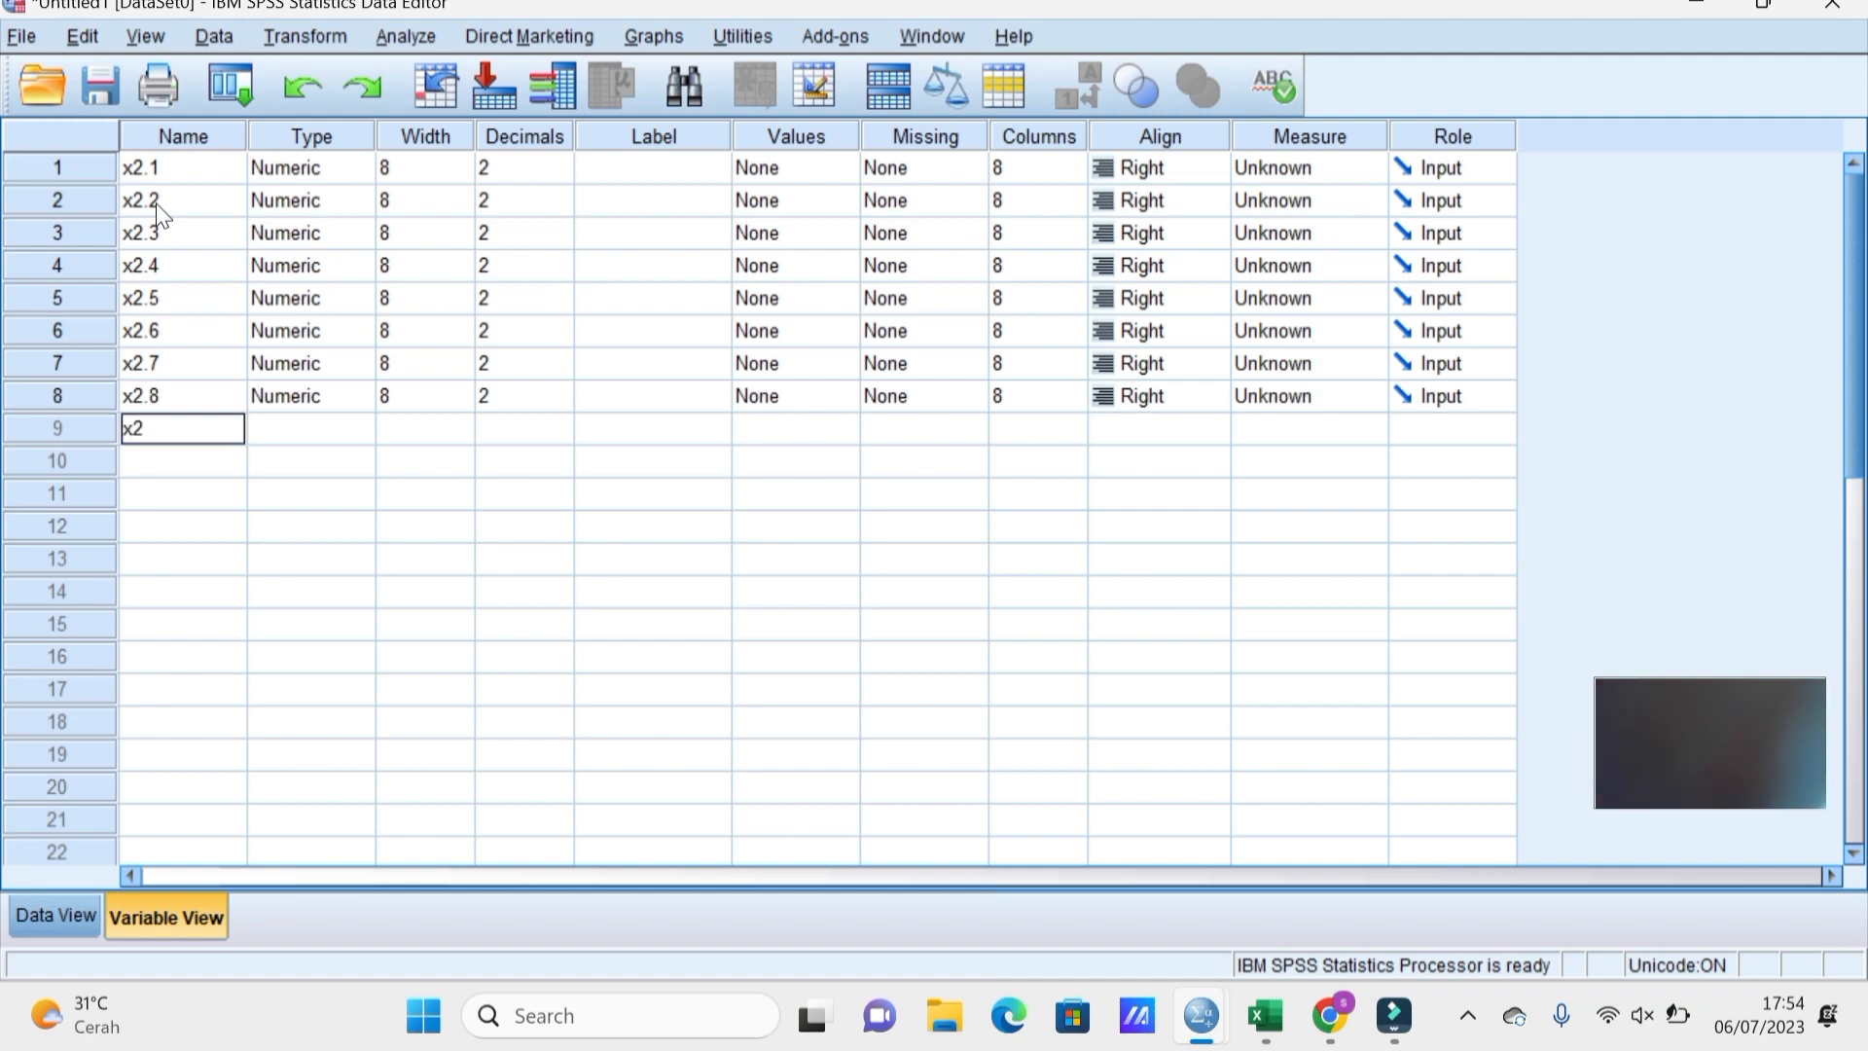
type(".9")
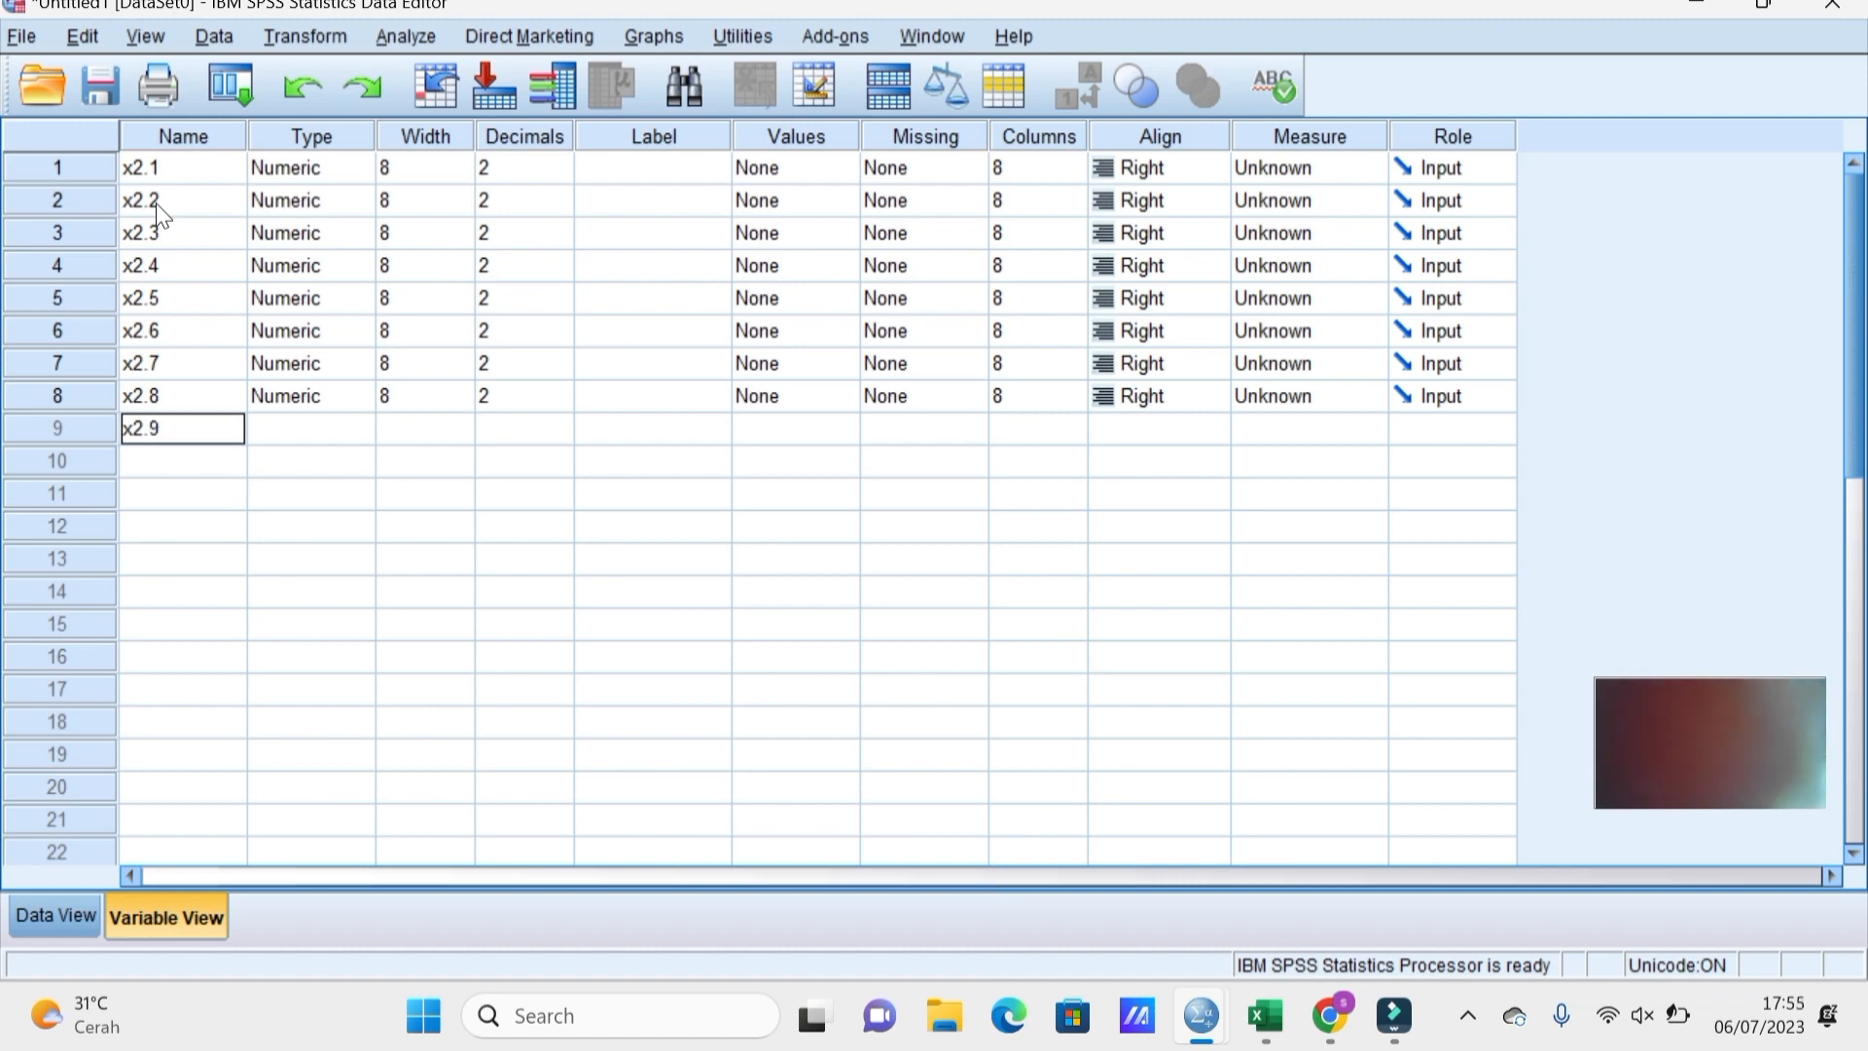
key("Return")
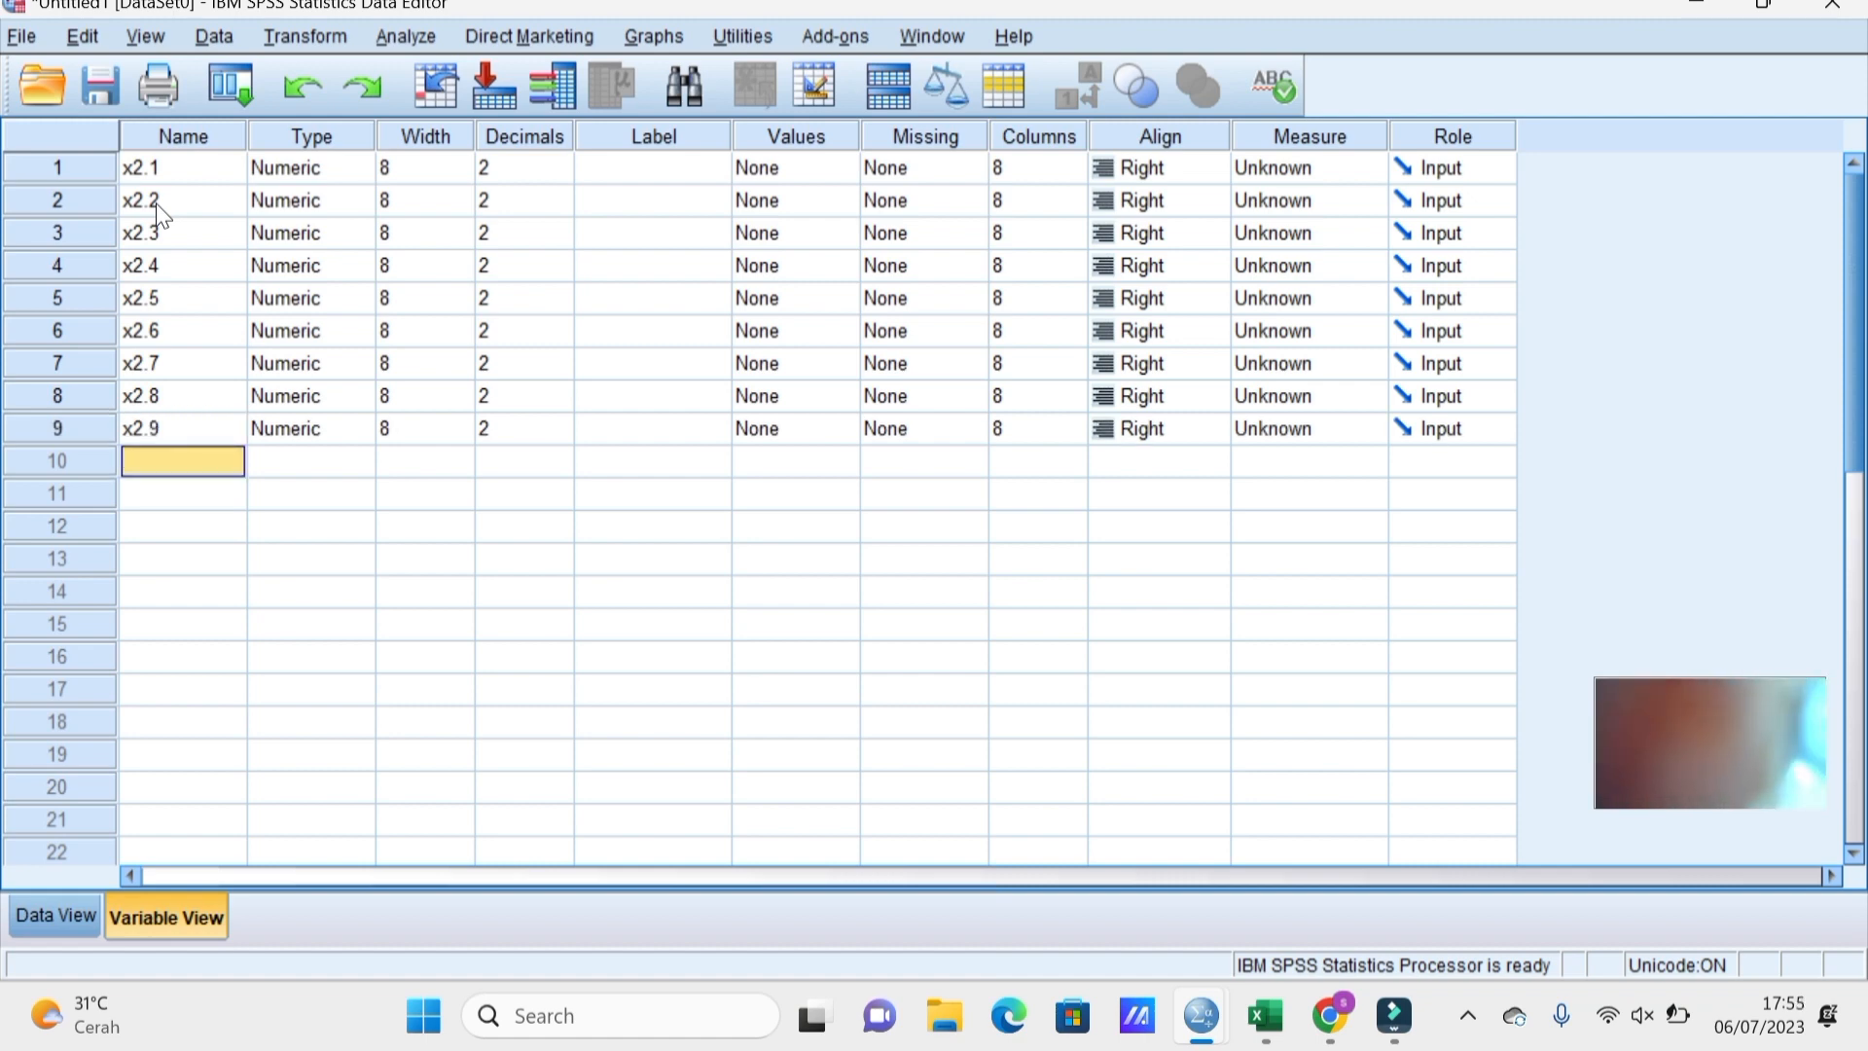
type("x2.")
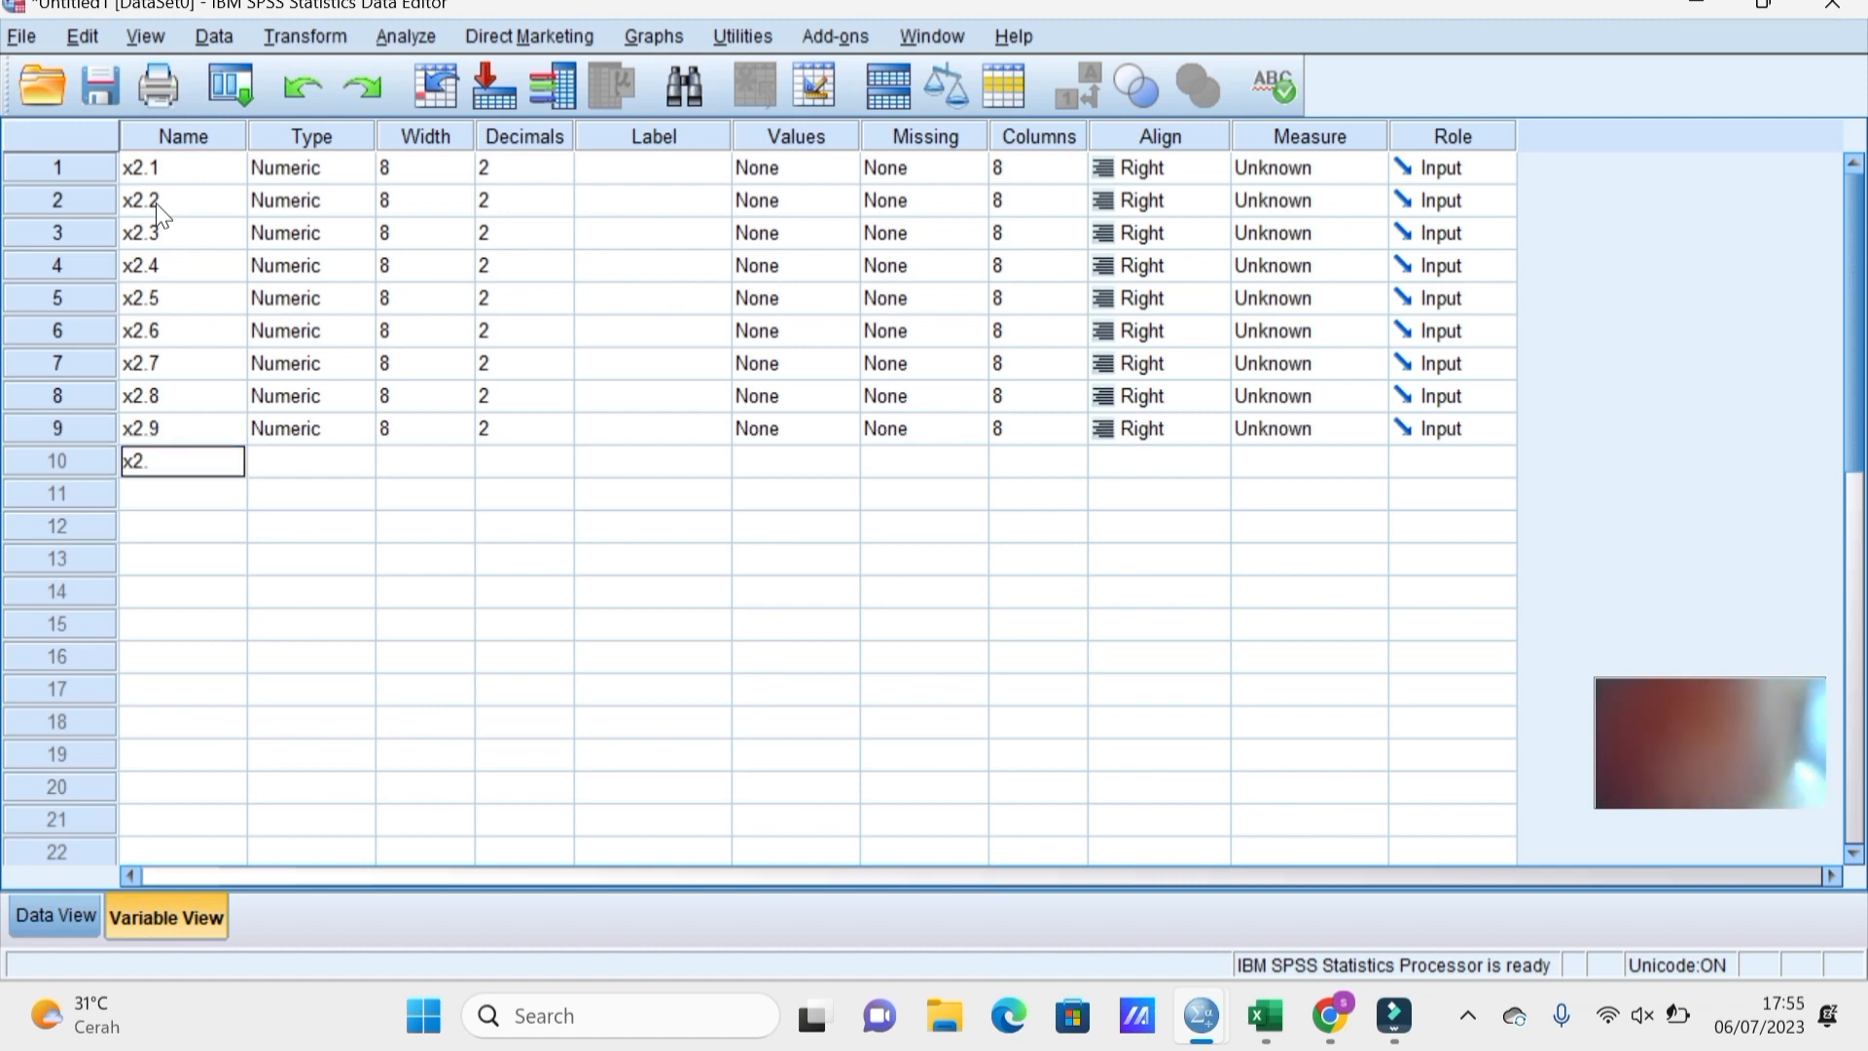
type("10")
key("Return")
type("x2")
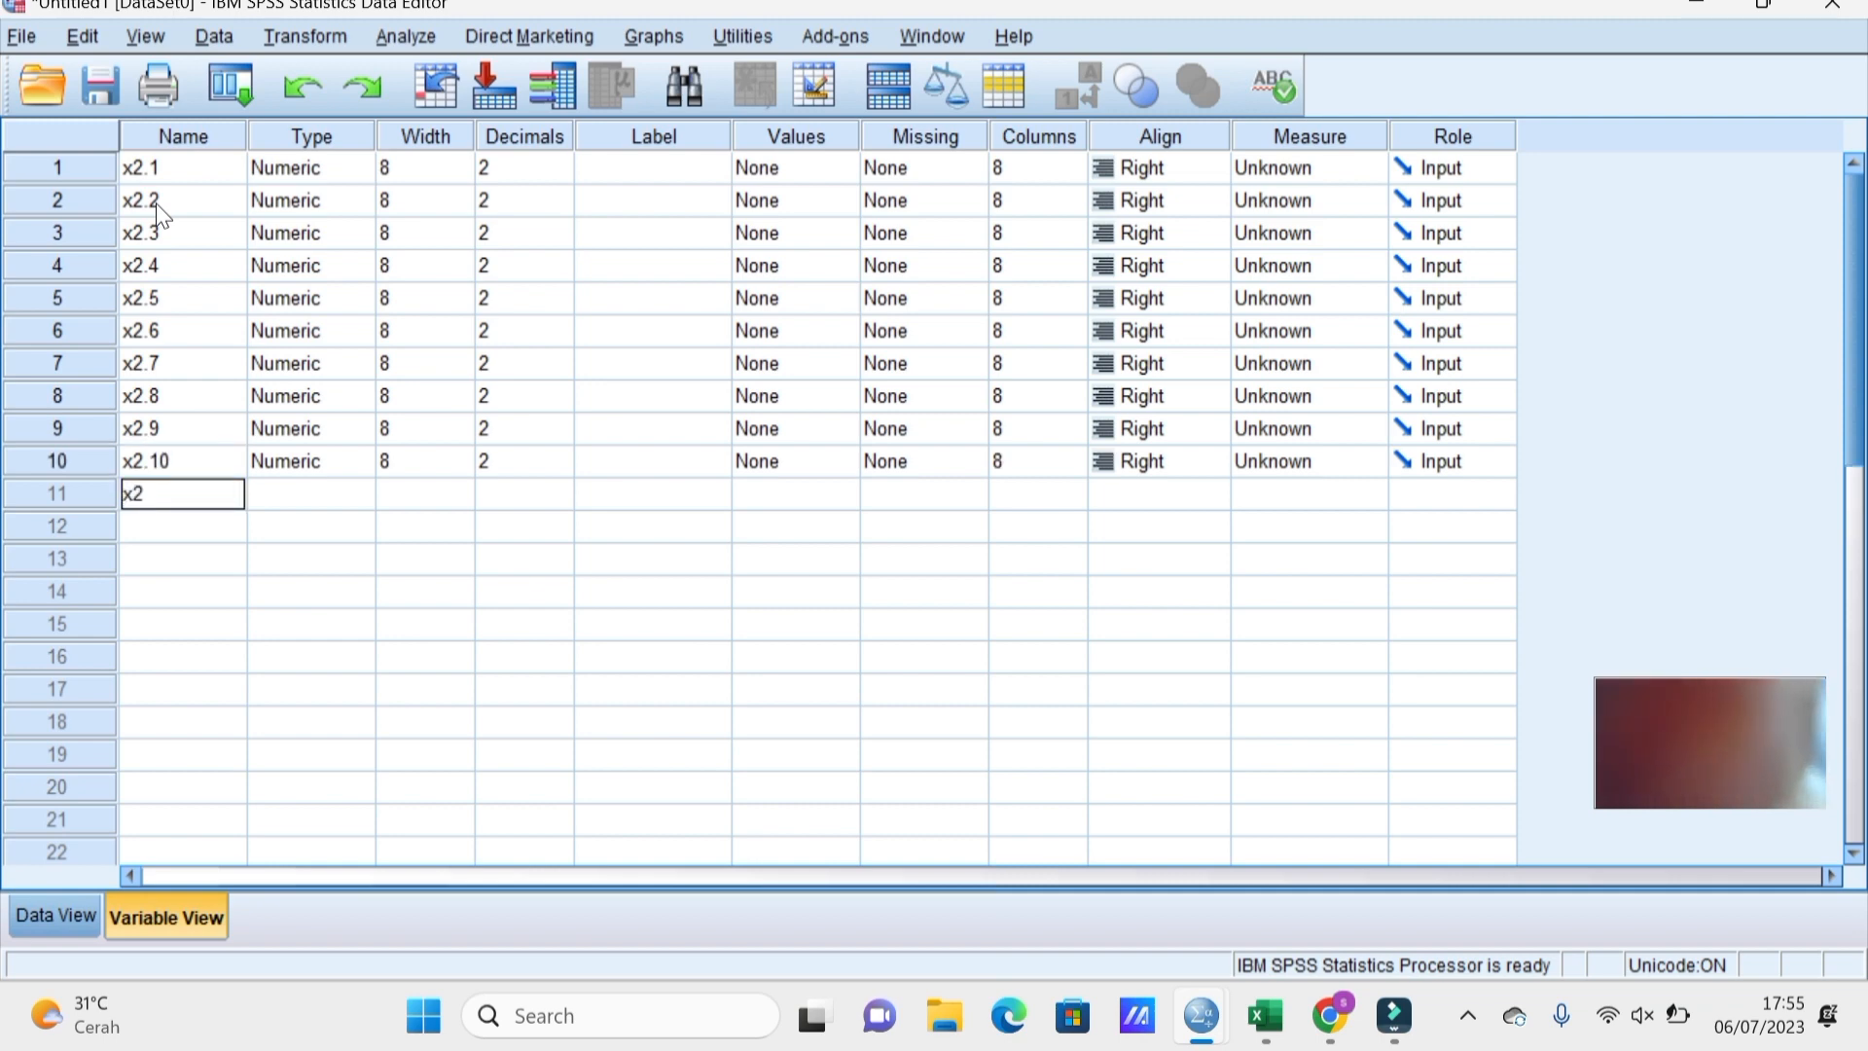
type(".11")
key("Return")
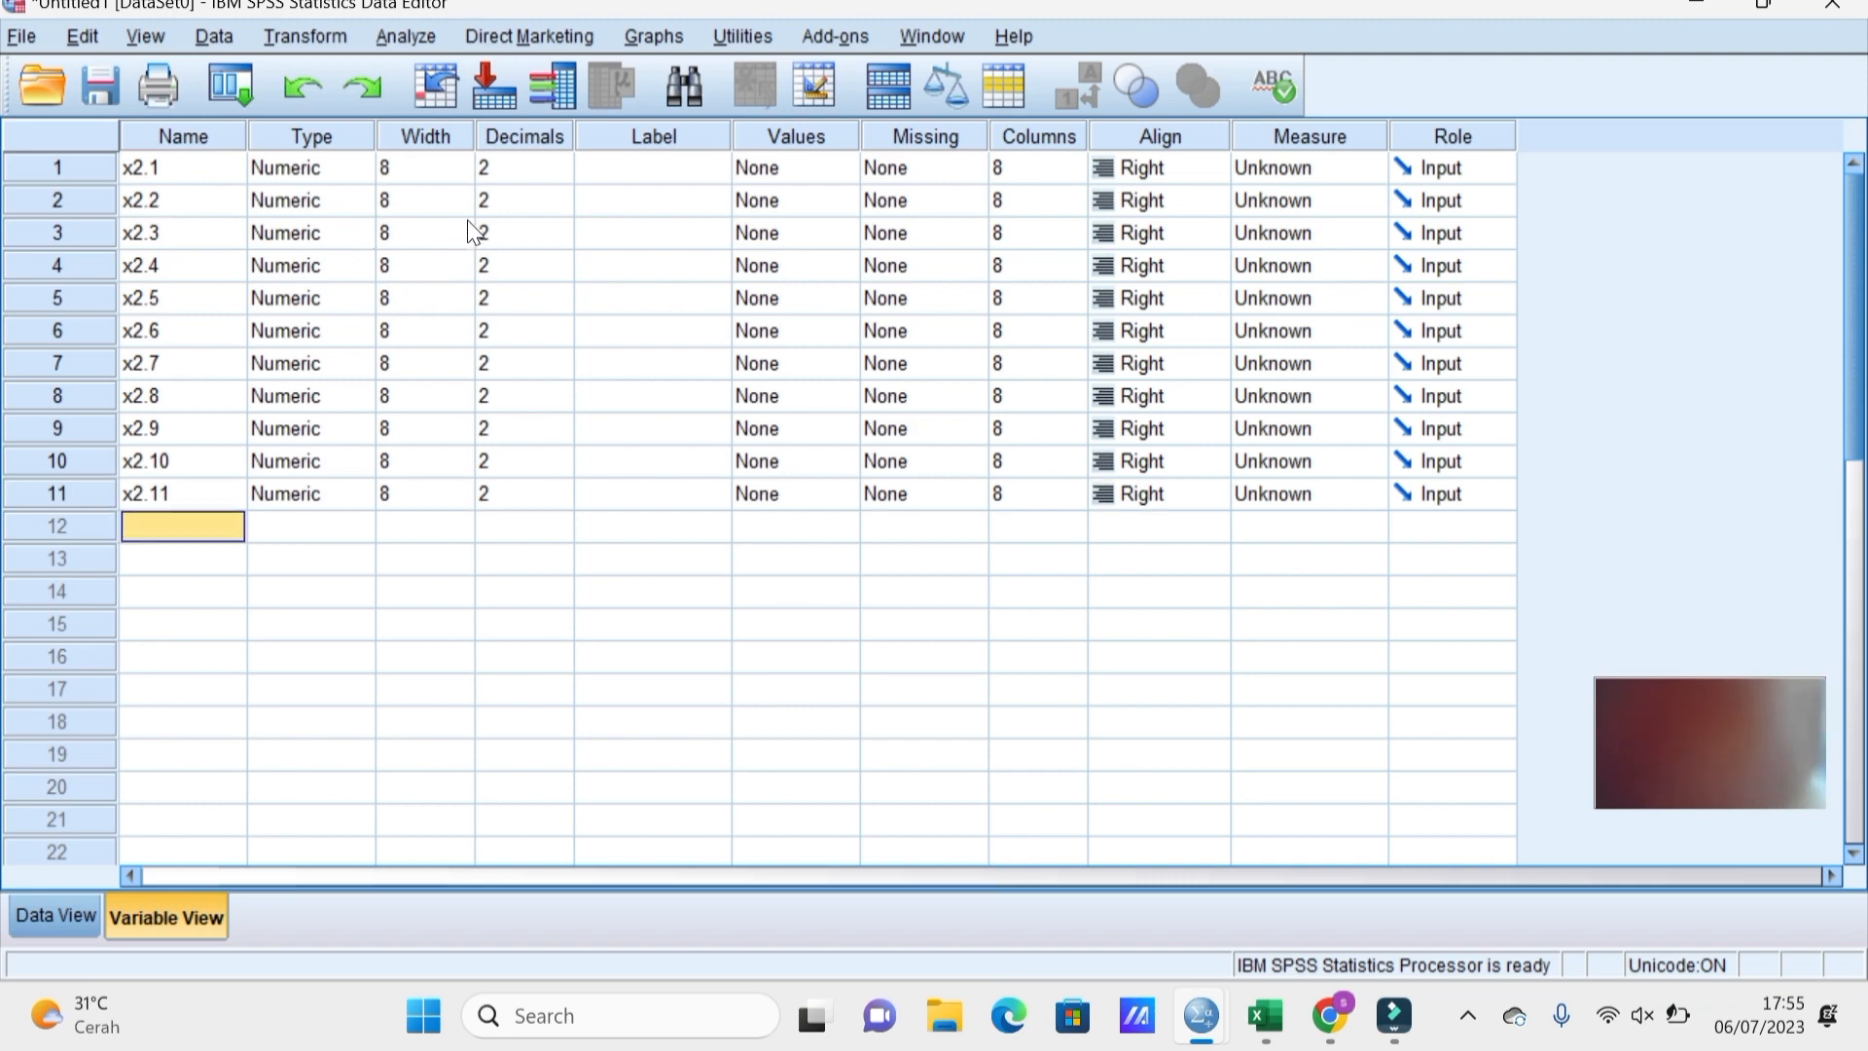
Lower the decimals of x2.1 through x2.5 to 0 in Variable View.
left_click(525, 171)
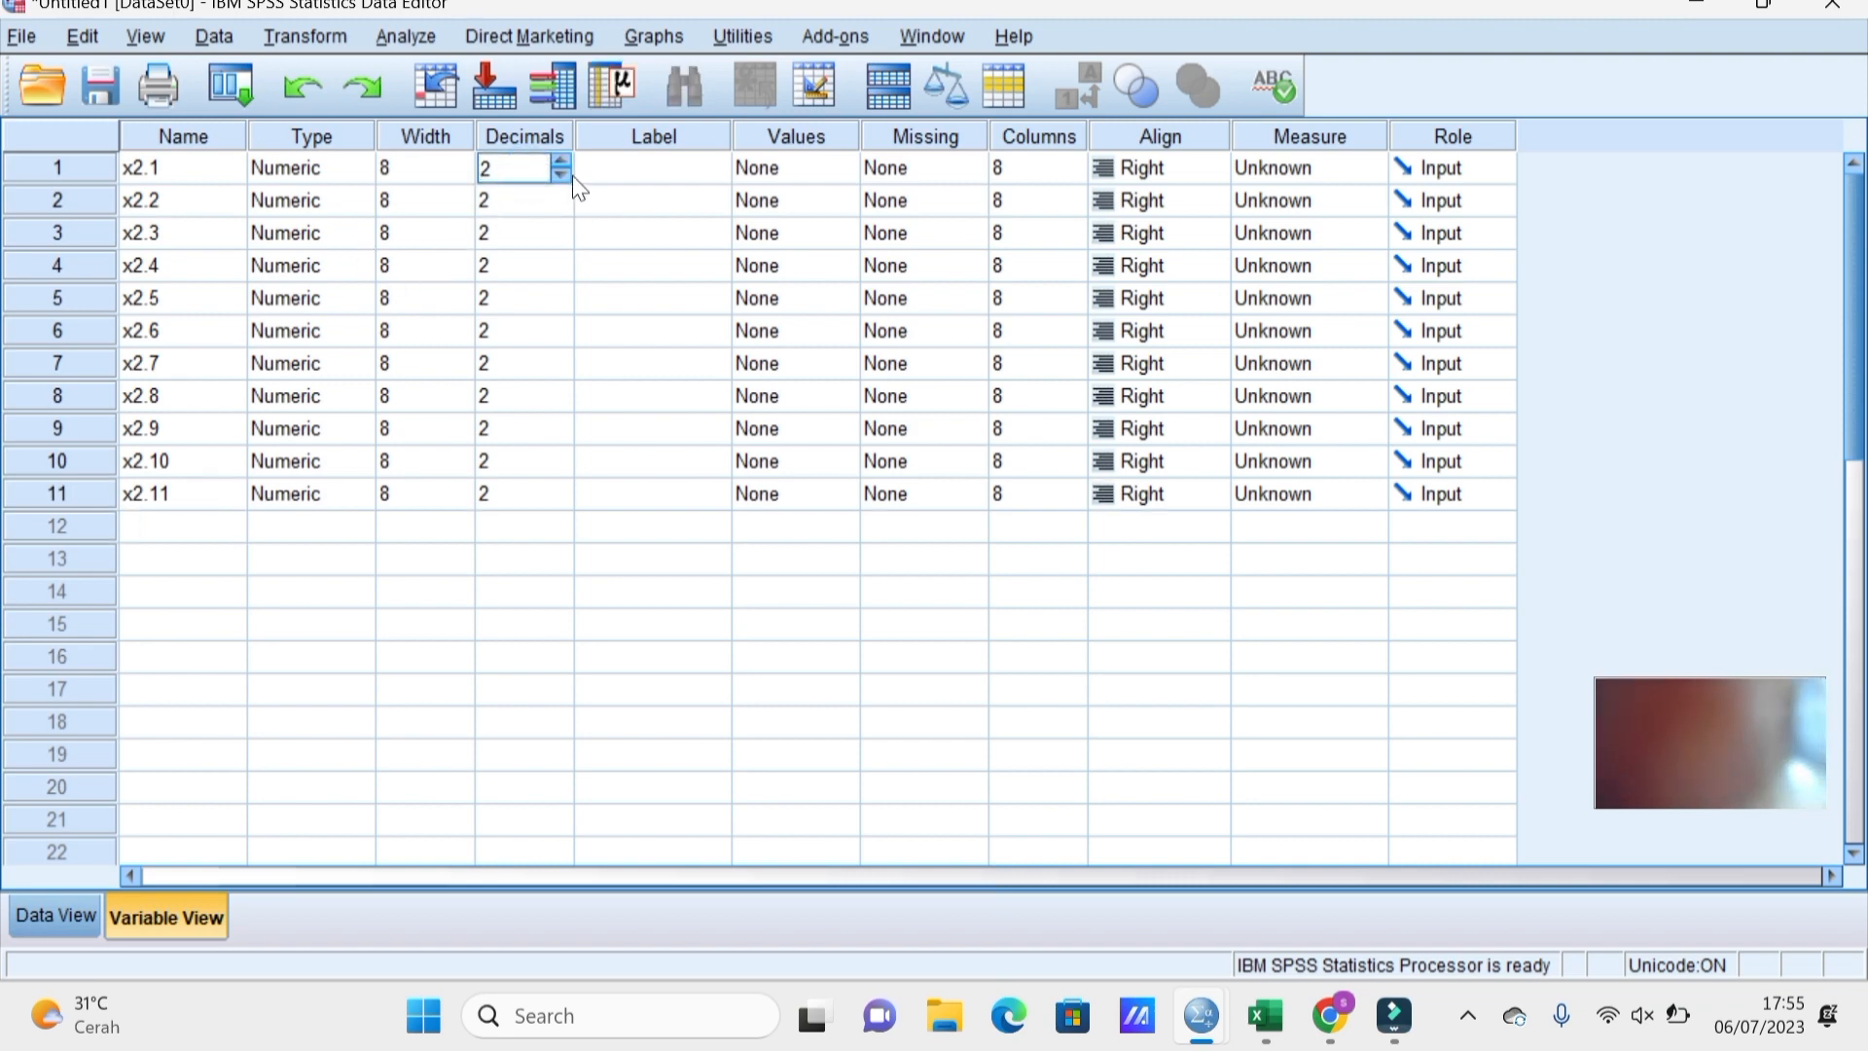
left_click(562, 176)
left_click(562, 175)
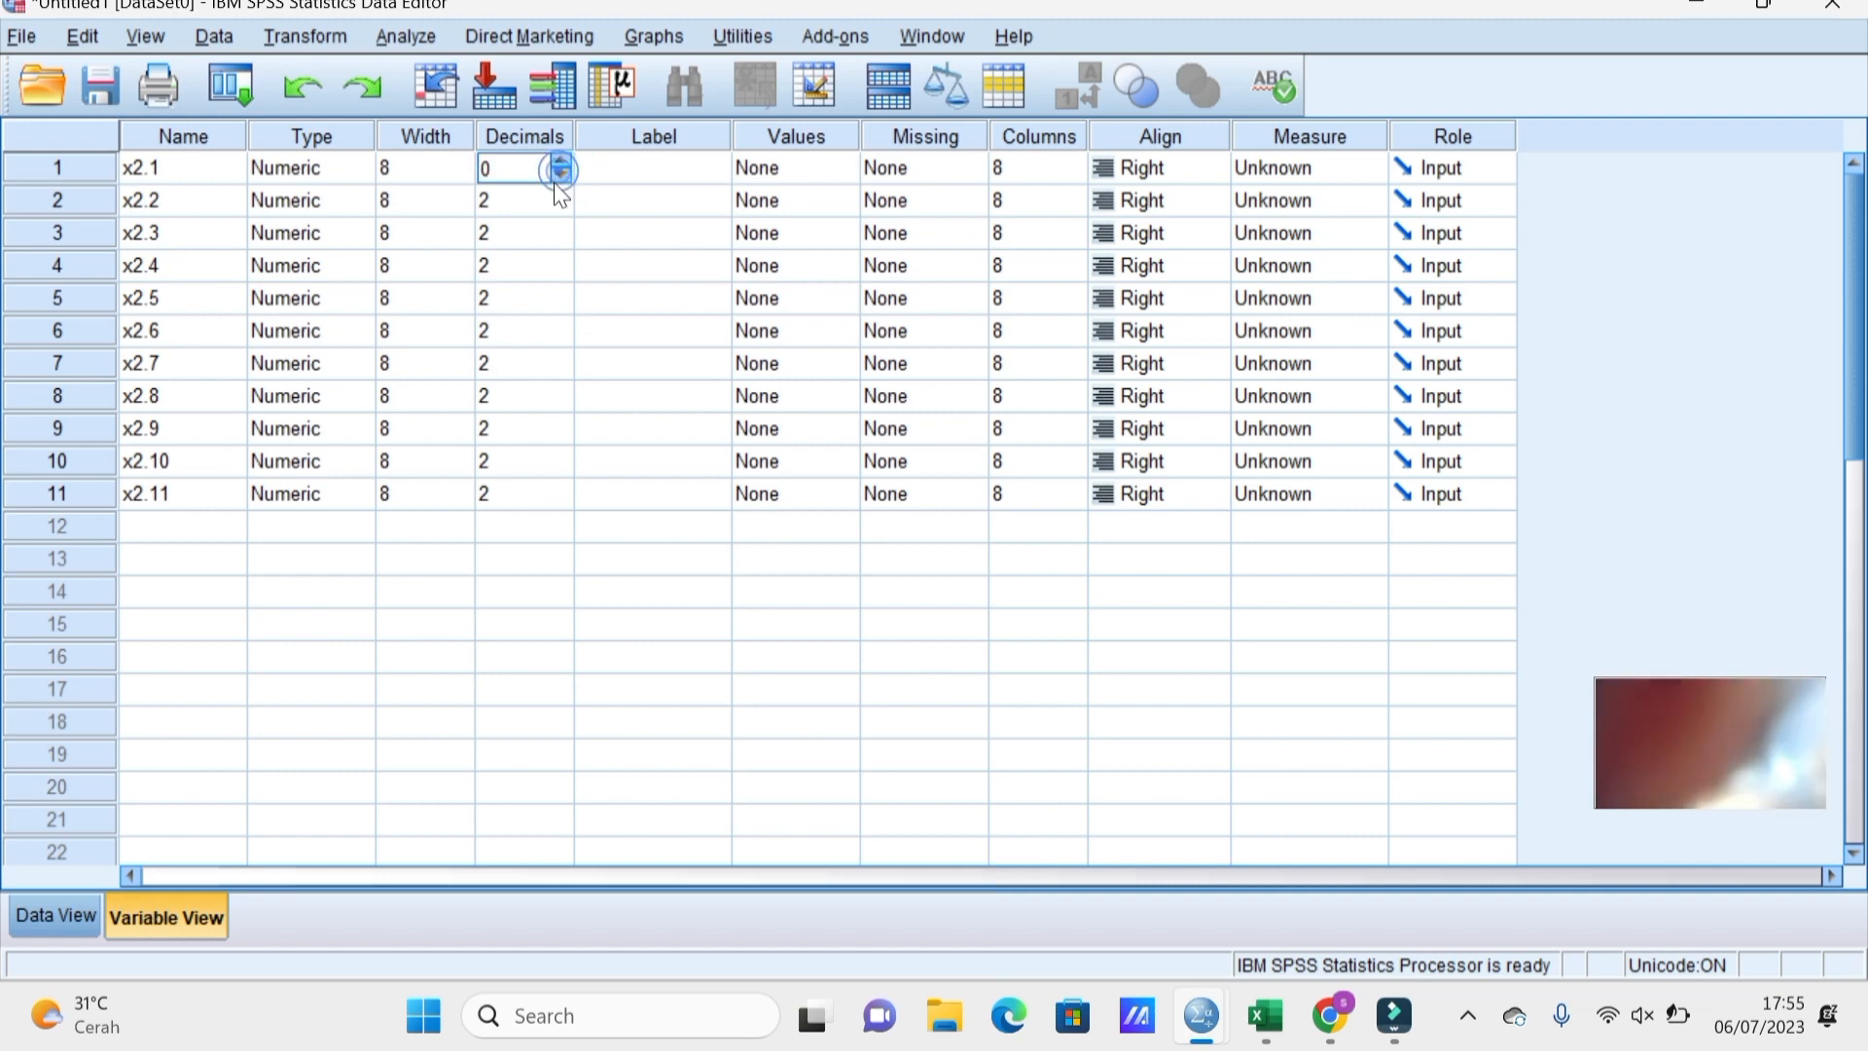
key("Return")
left_click(561, 206)
left_click(561, 206)
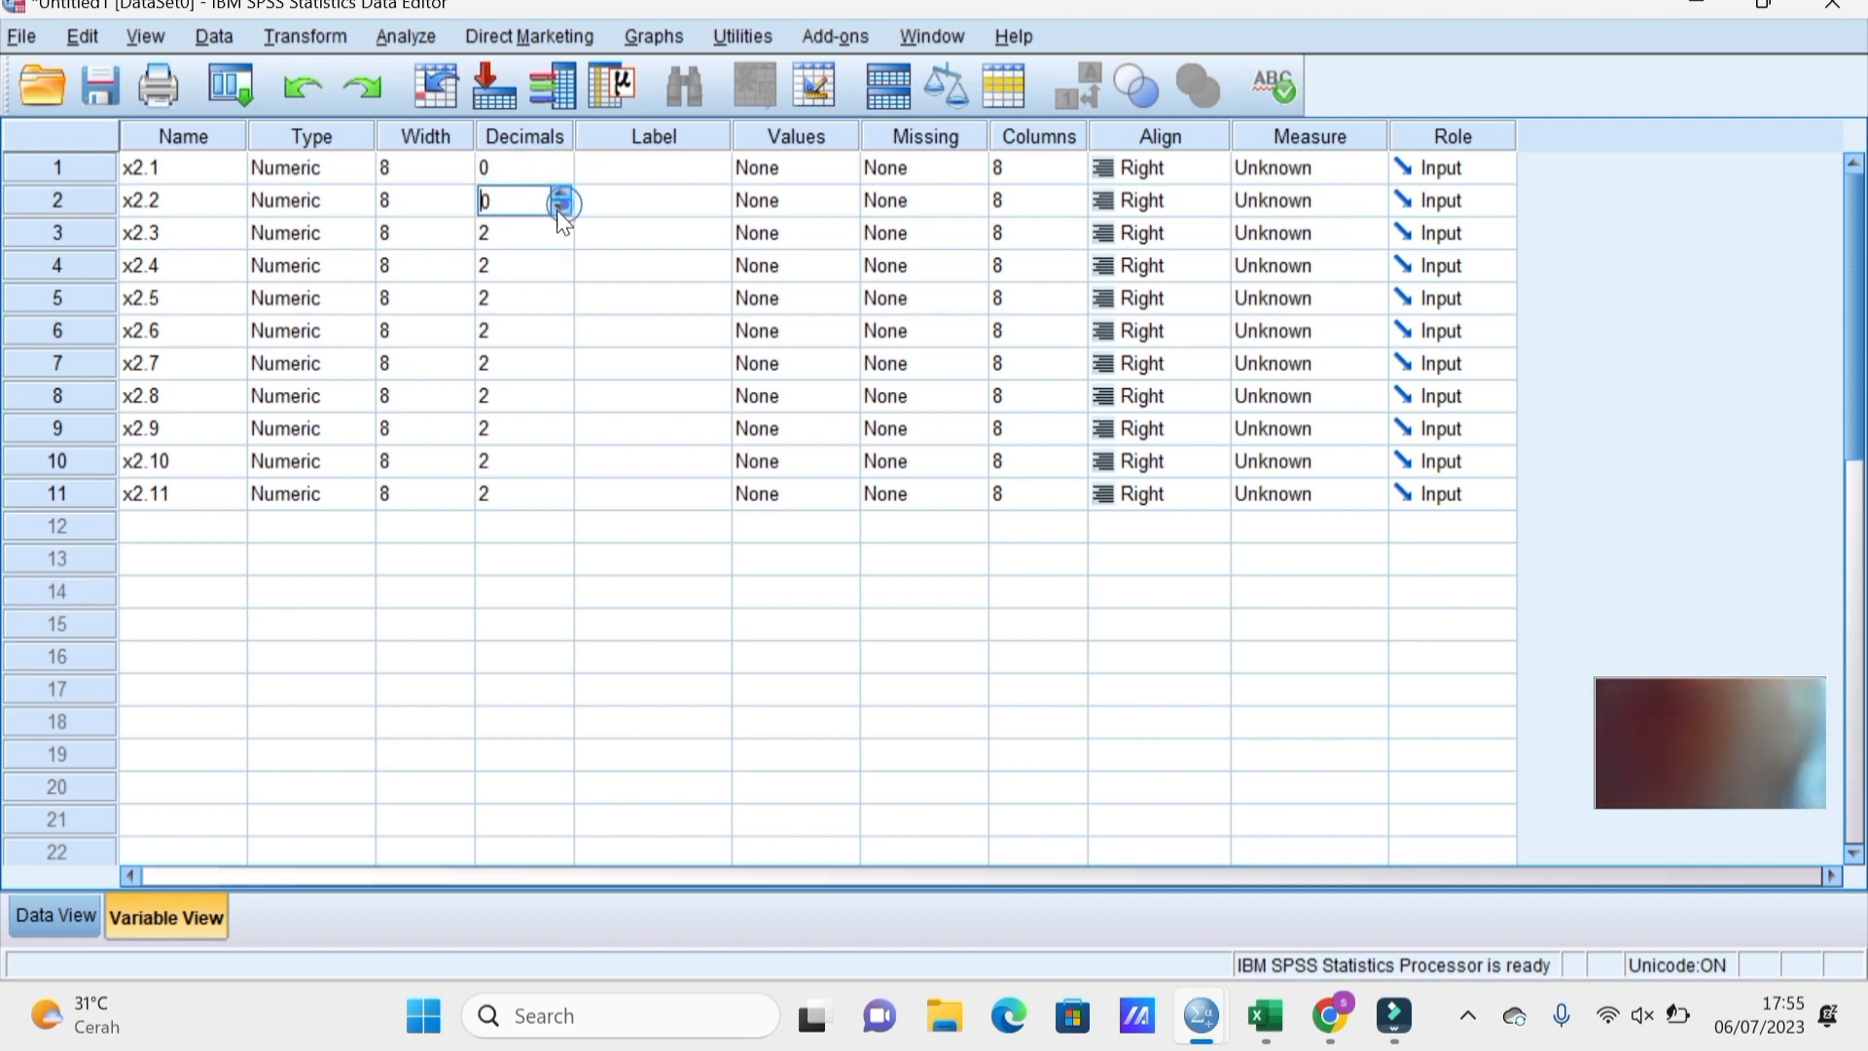
key("Return")
left_click(561, 239)
left_click(561, 239)
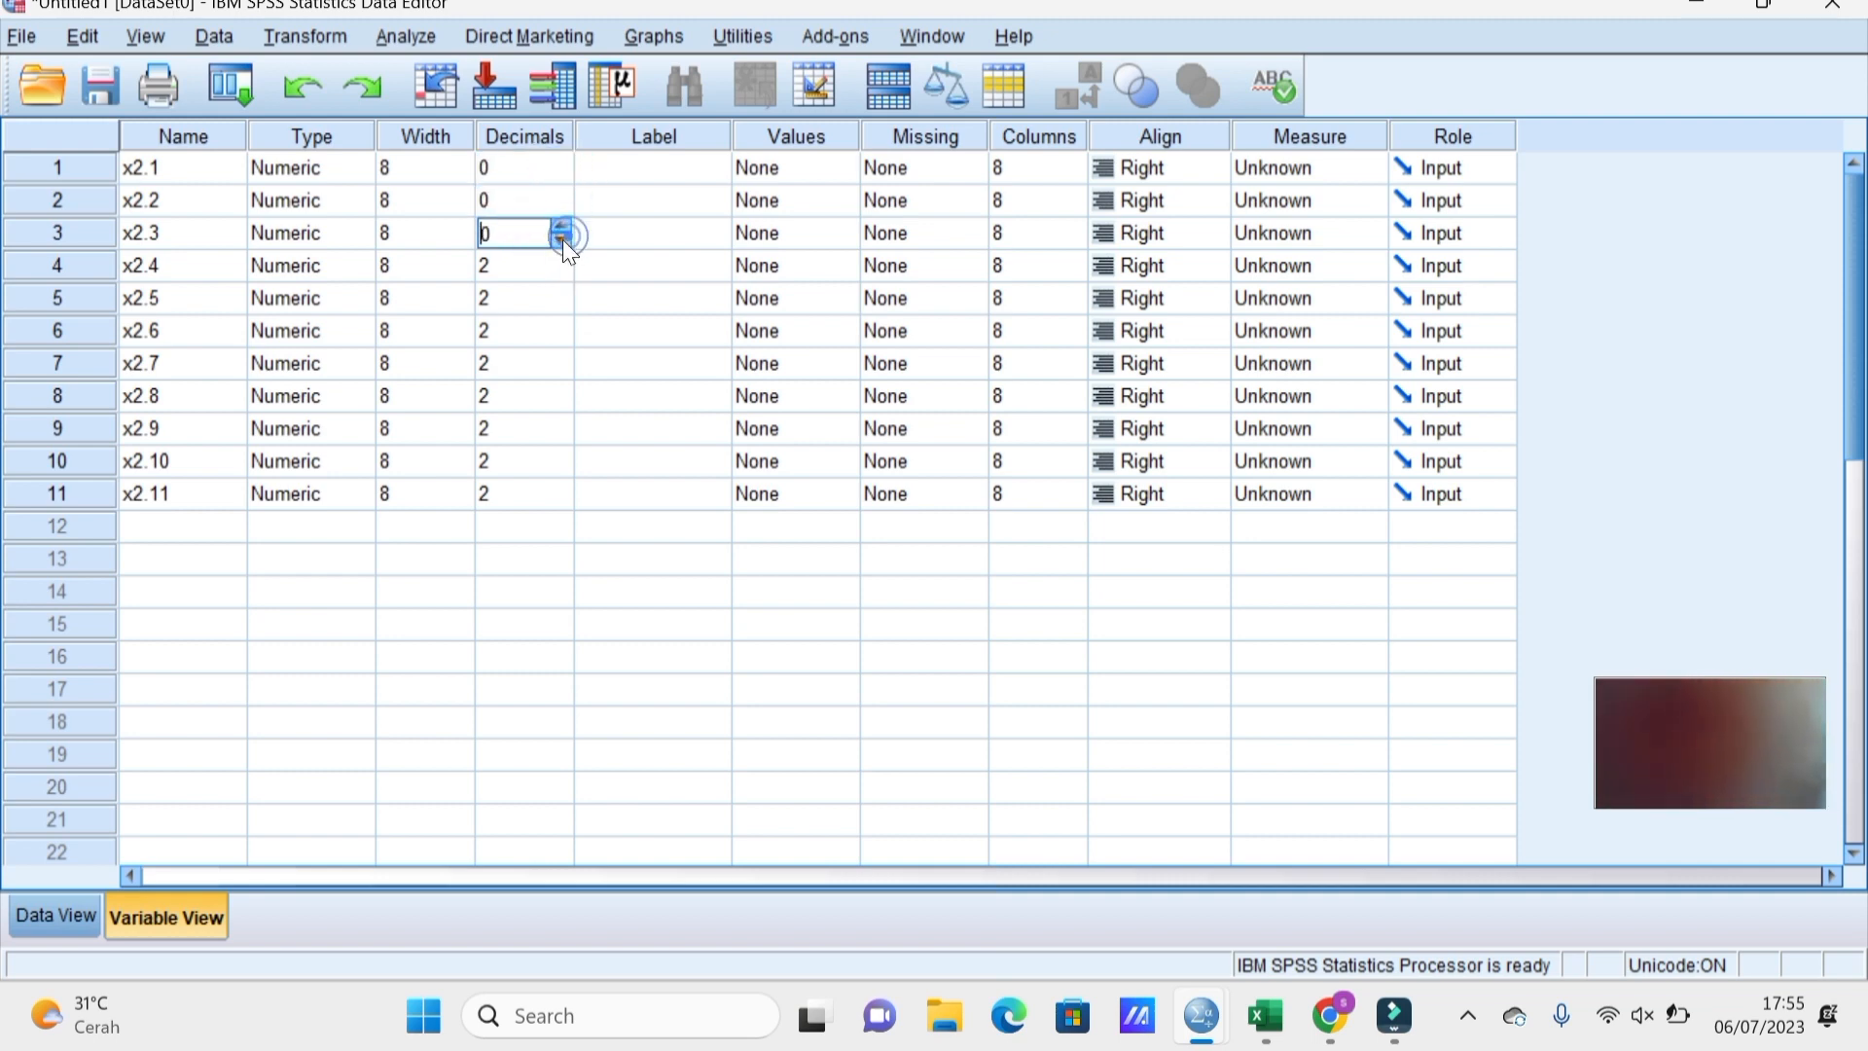
key("Return")
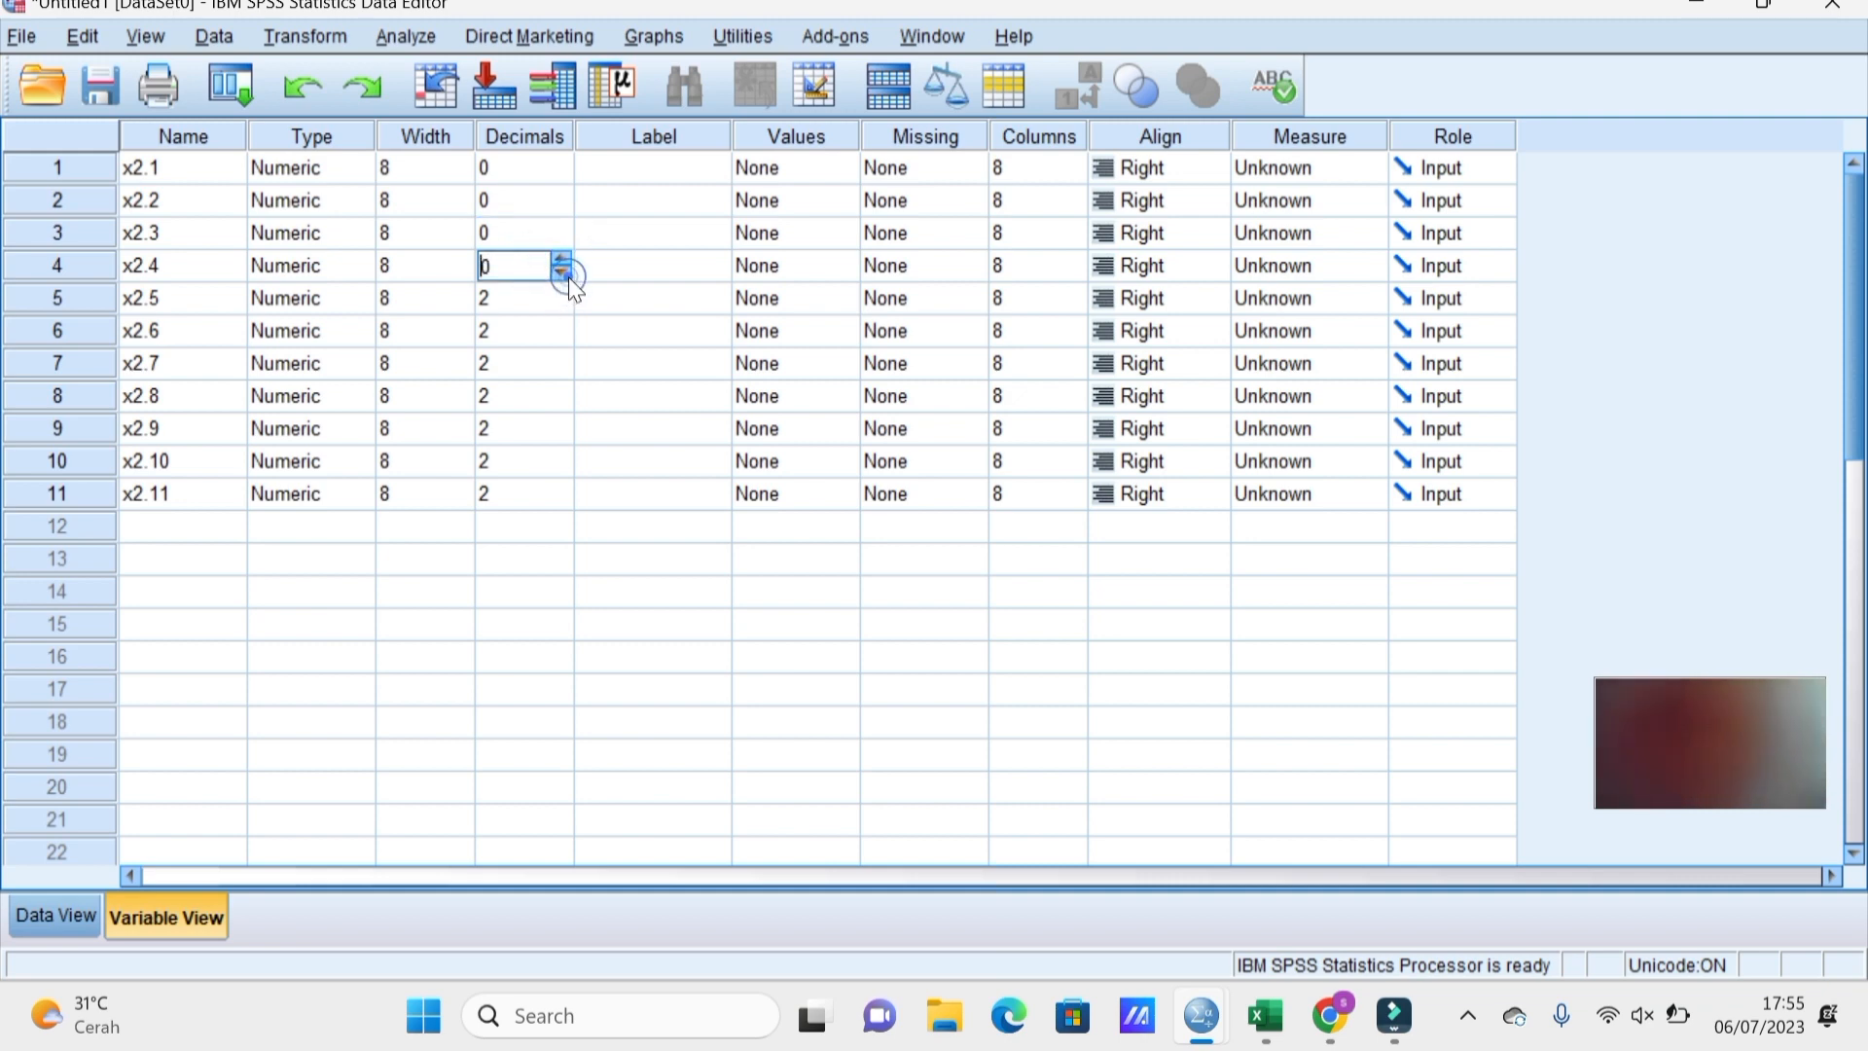
key("Return")
left_click(562, 305)
left_click(562, 305)
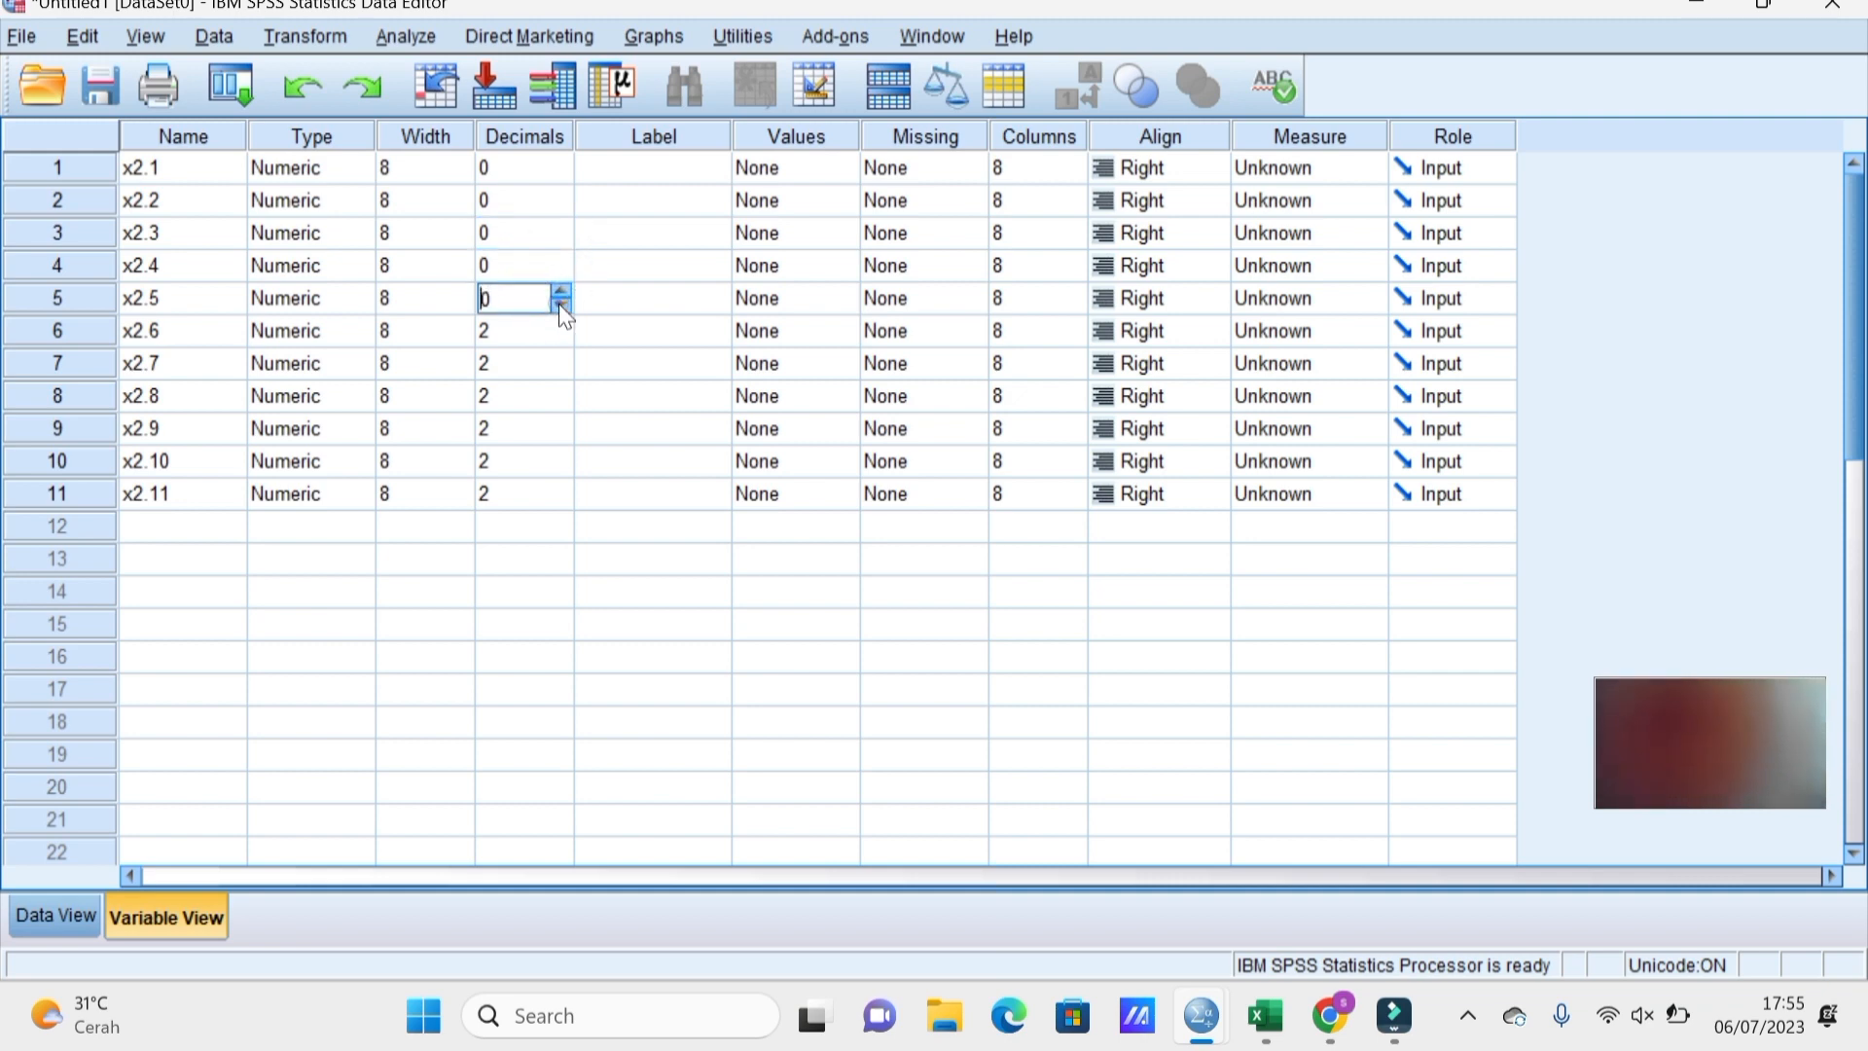
key("Return")
Lower the decimals of x2.6 through x2.10 to 0.
left_click(562, 339)
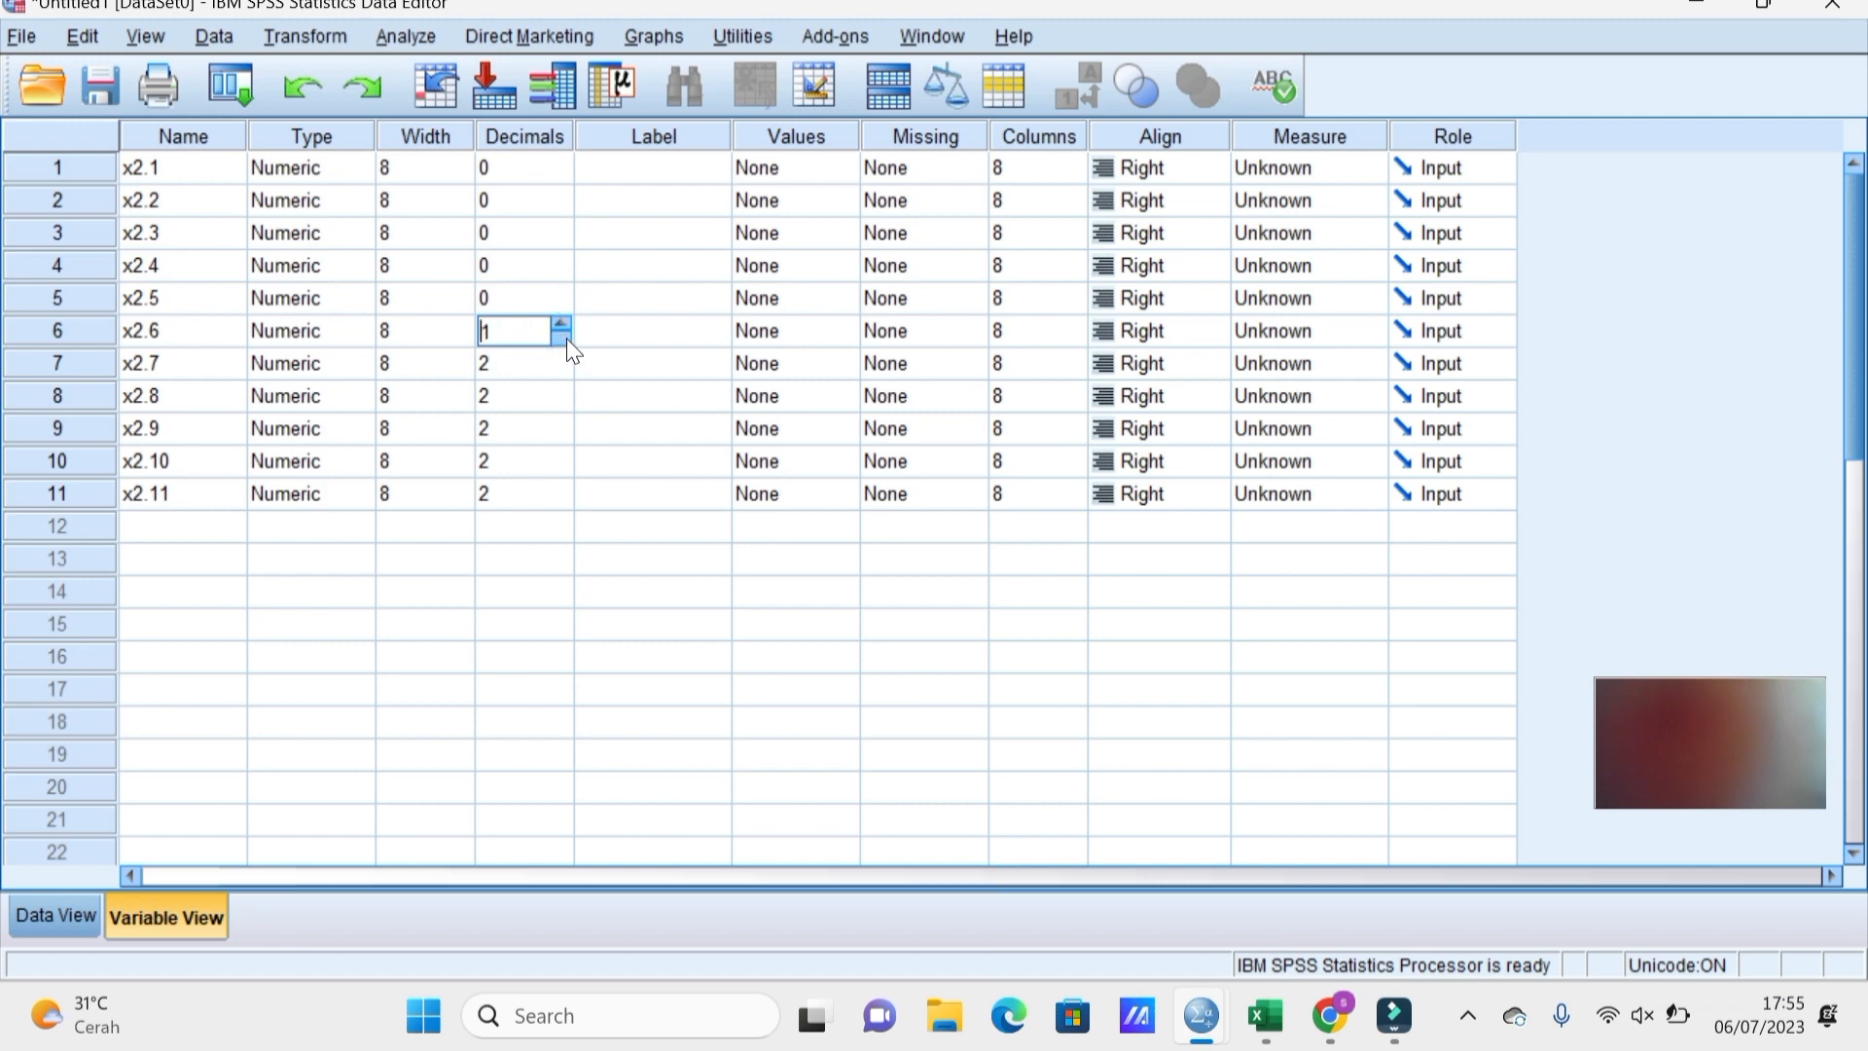
left_click(563, 339)
key("Return")
left_click(560, 371)
left_click(560, 370)
key("Return")
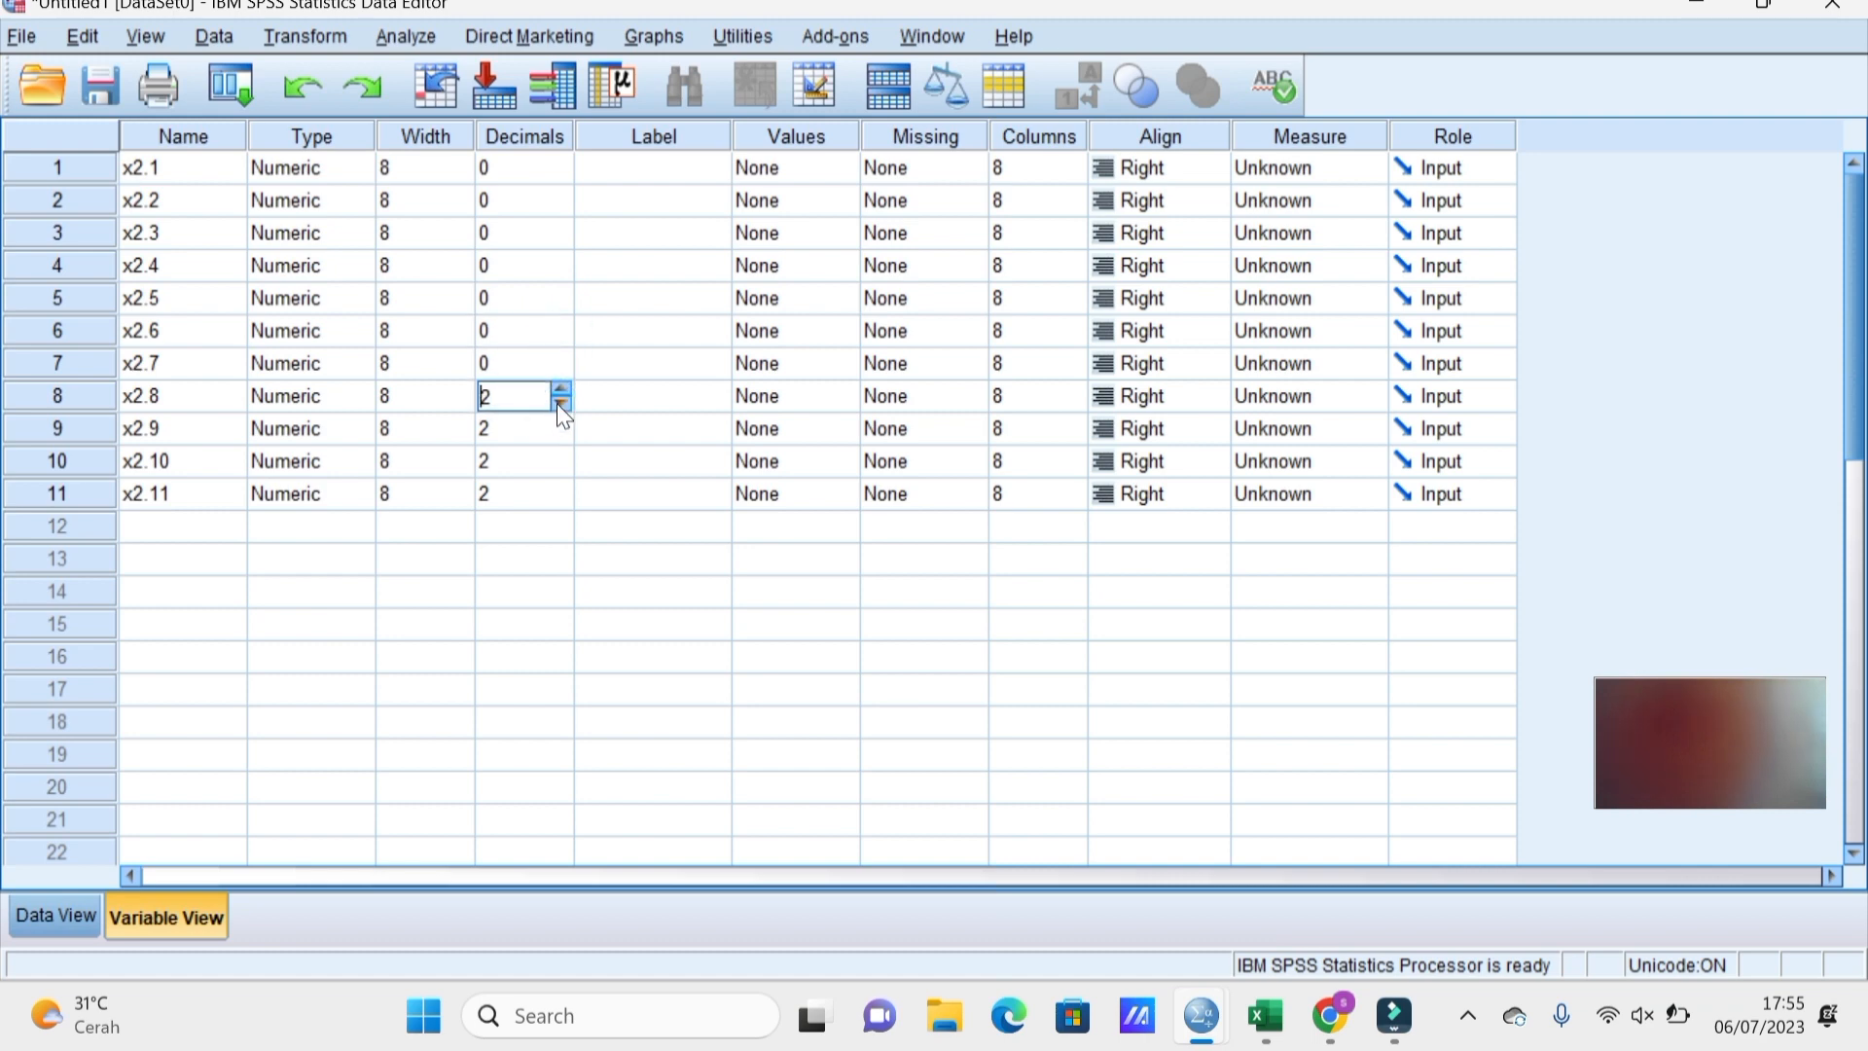
left_click(561, 403)
left_click(560, 403)
key("Return")
left_click(563, 434)
left_click(562, 434)
key("Return")
left_click(561, 470)
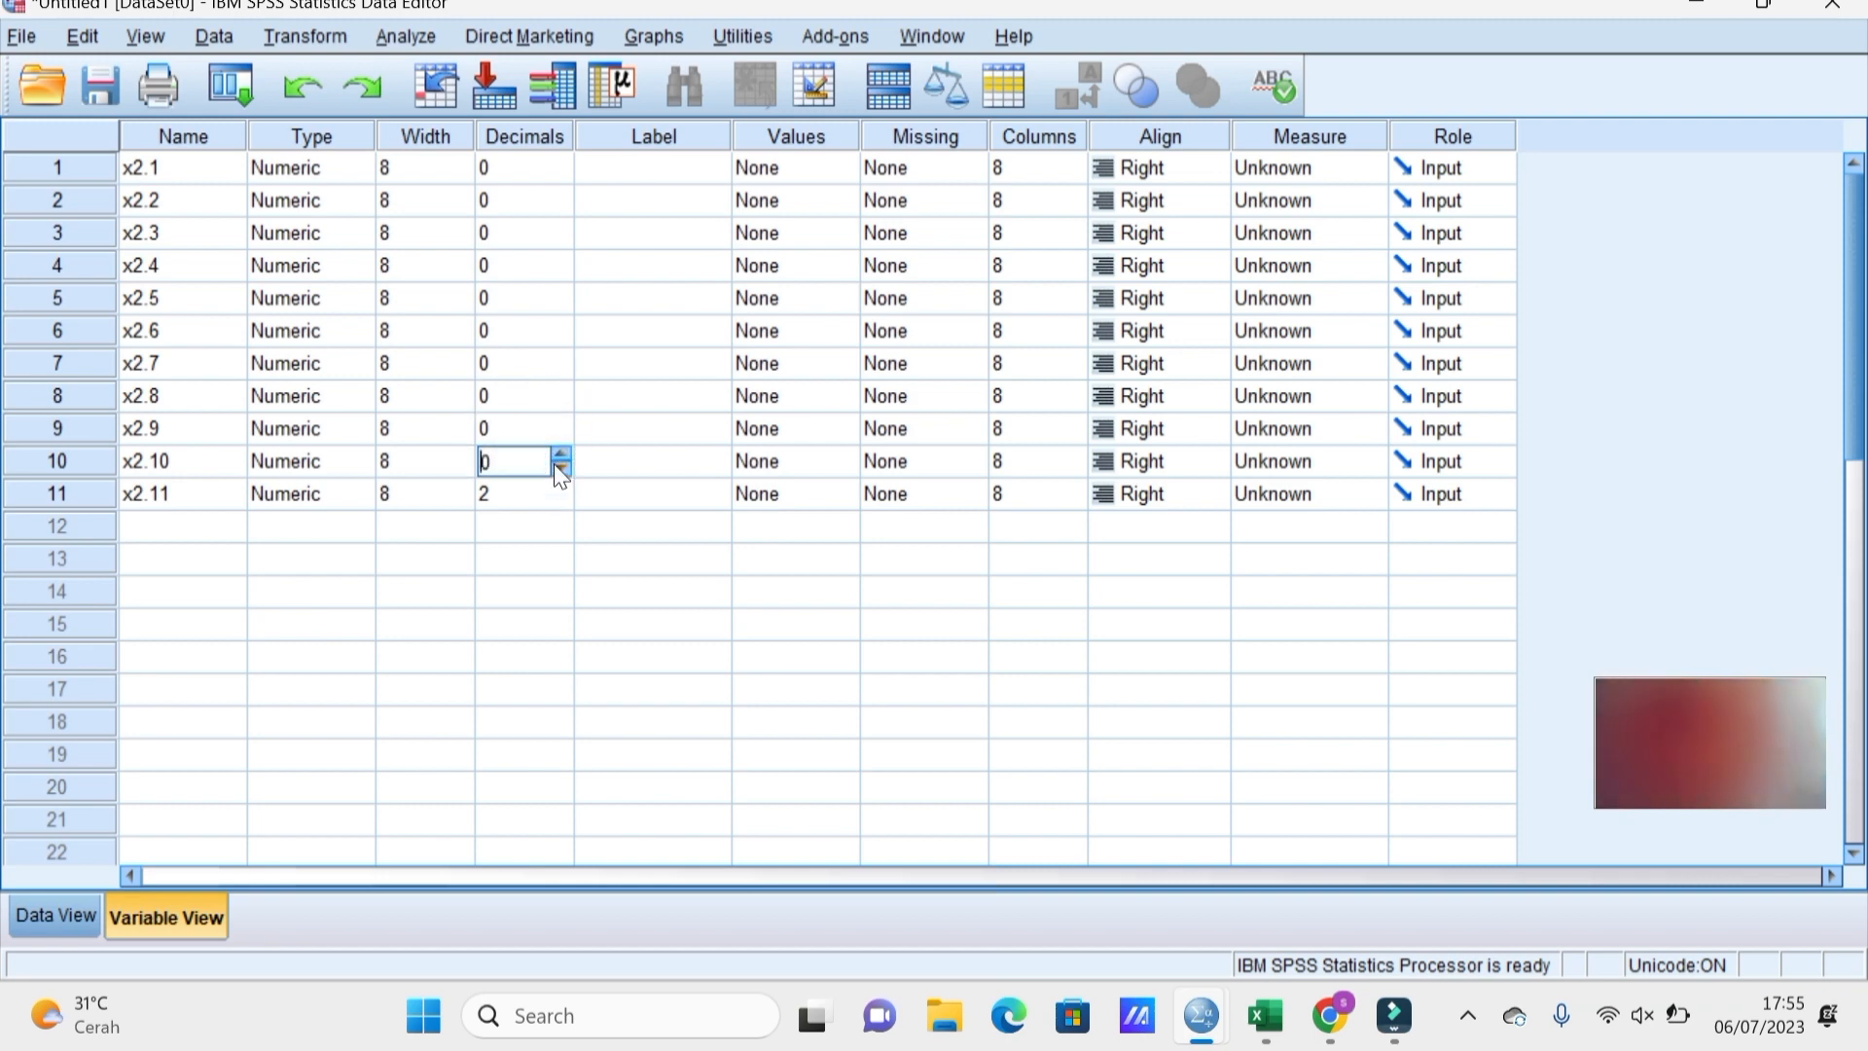
left_click(561, 470)
key("Return")
Set x2.11's decimals to 0, and set x2.1 through x2.6 to the Scale measurement level.
left_click(561, 499)
left_click(562, 499)
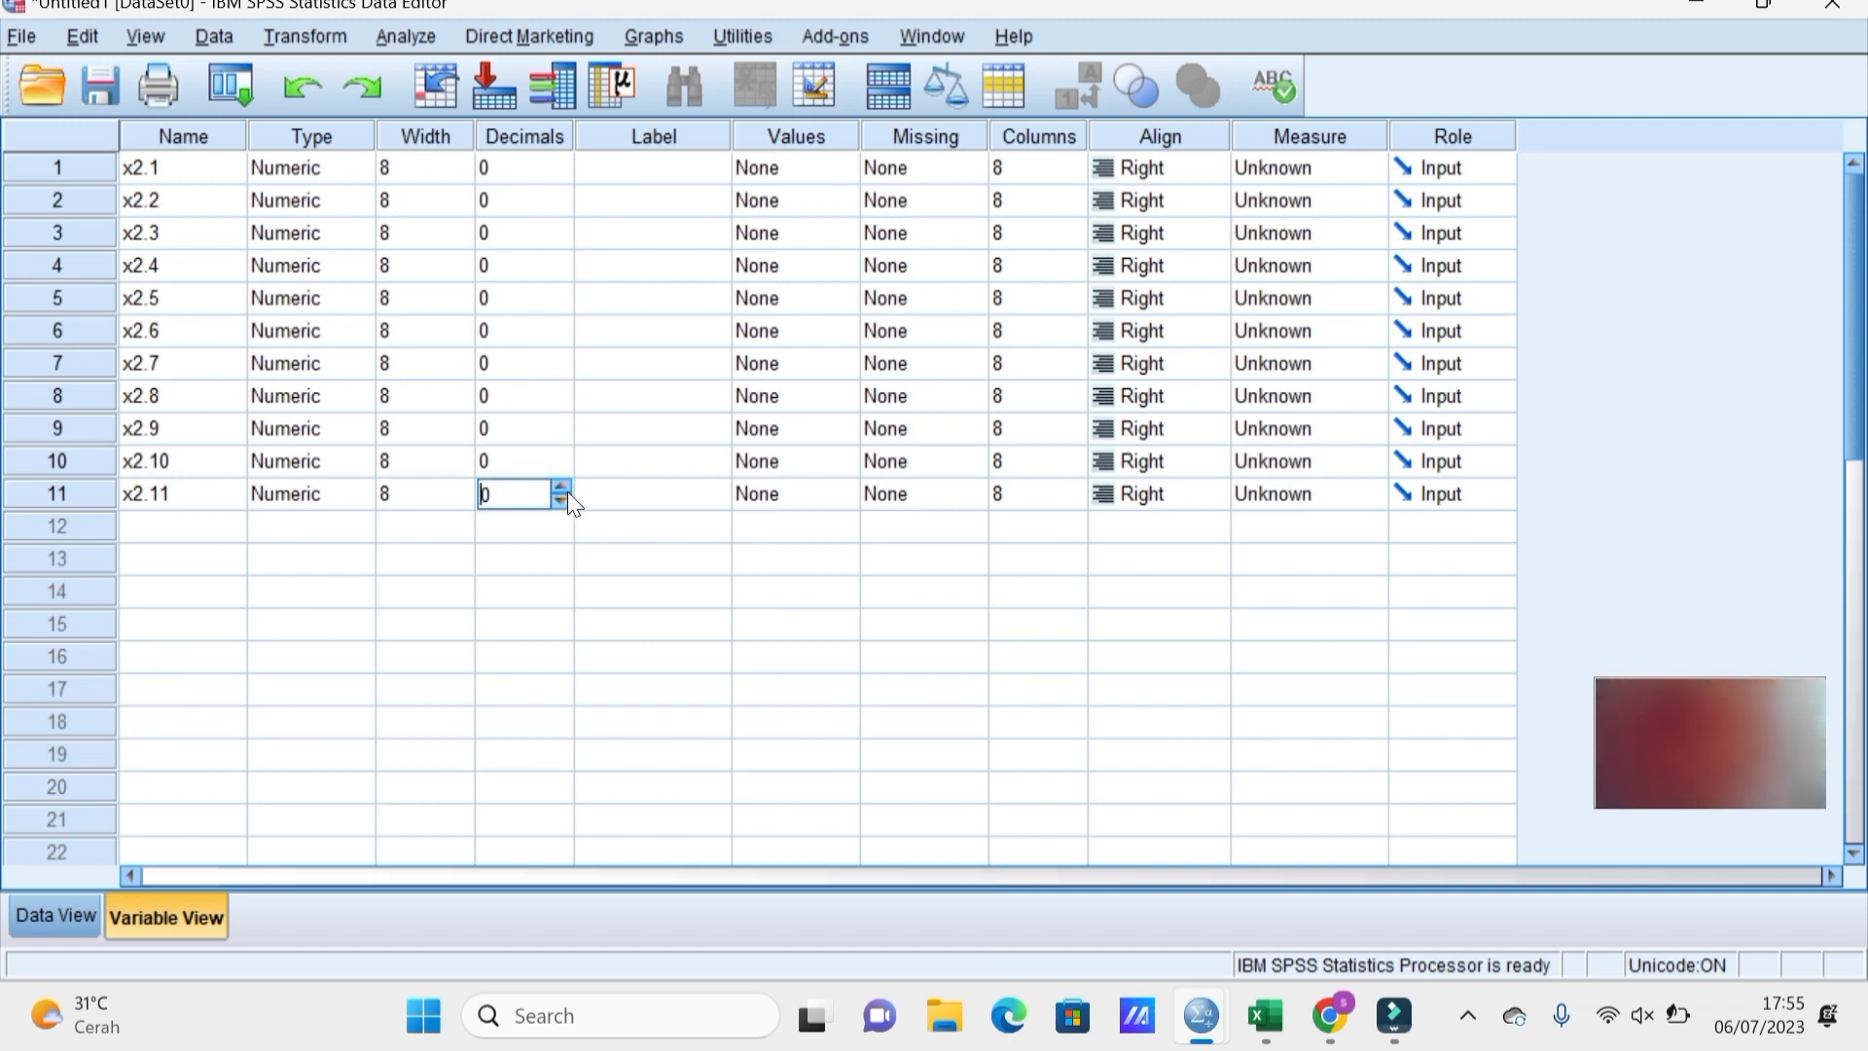
left_click(1325, 168)
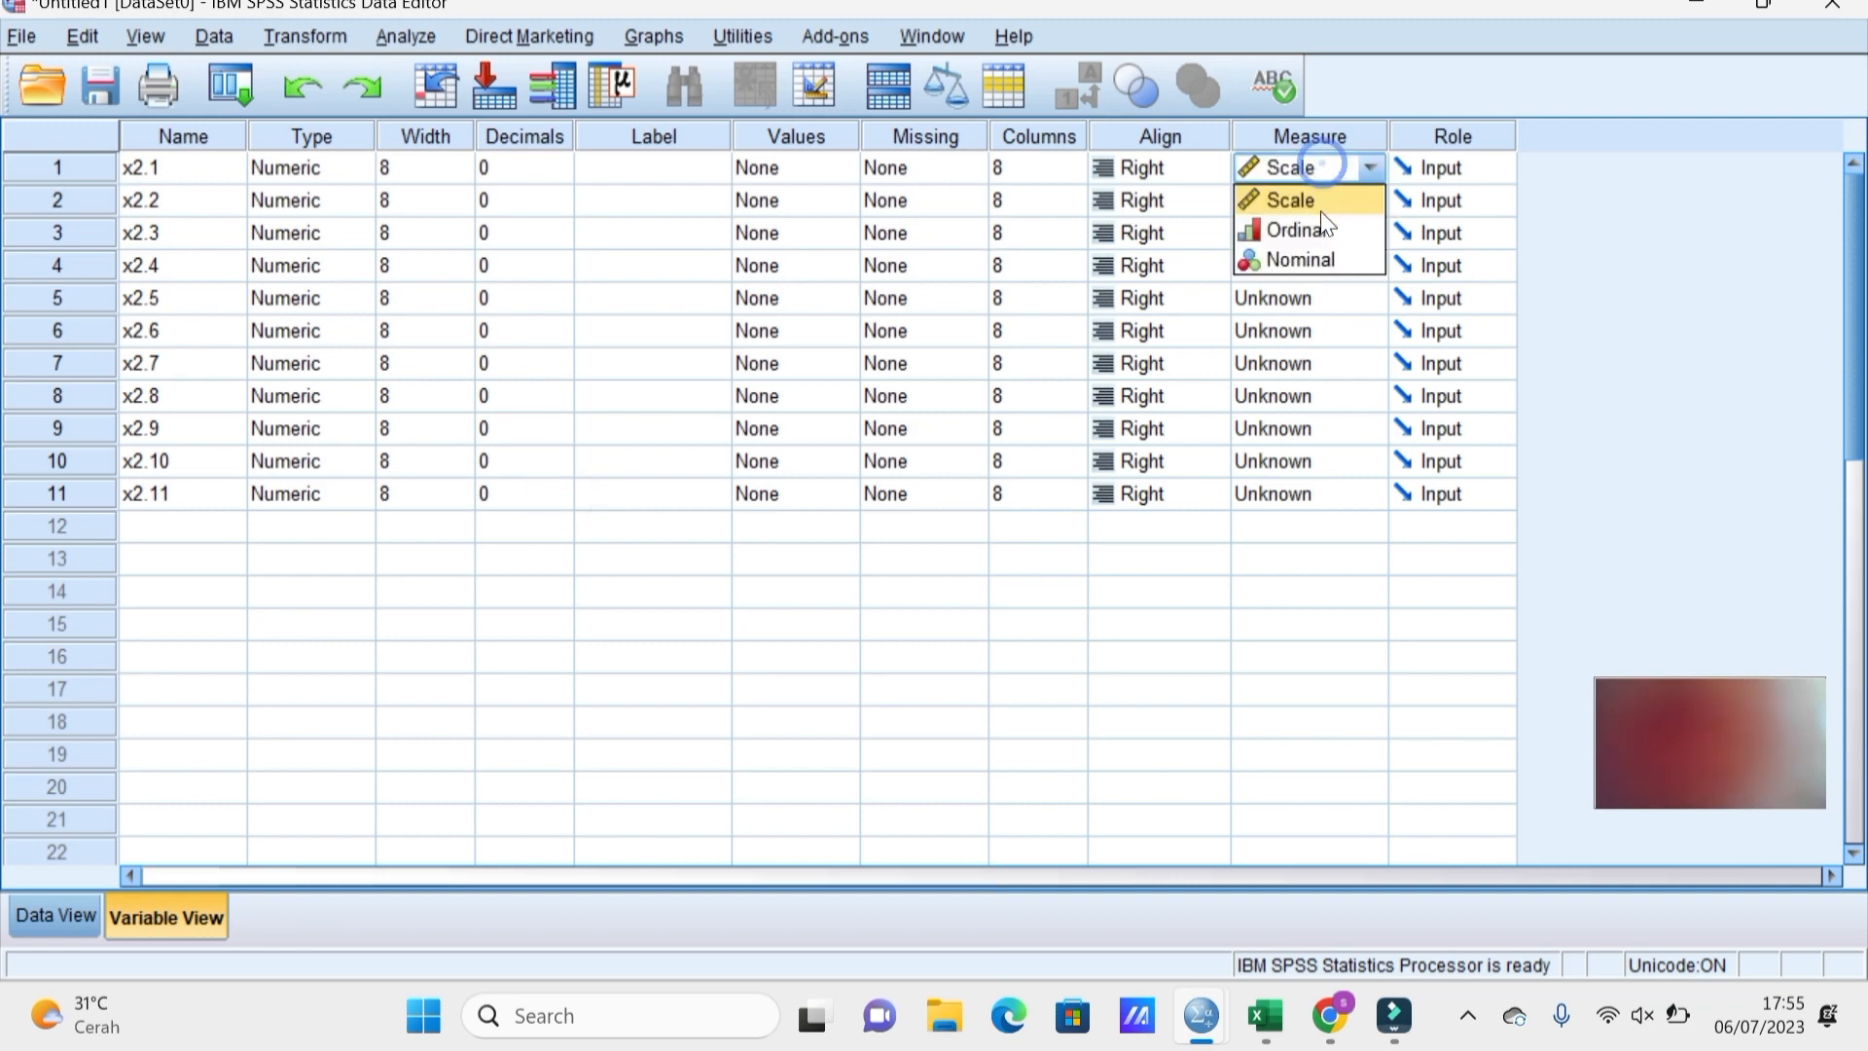
left_click(1322, 209)
left_click(1316, 202)
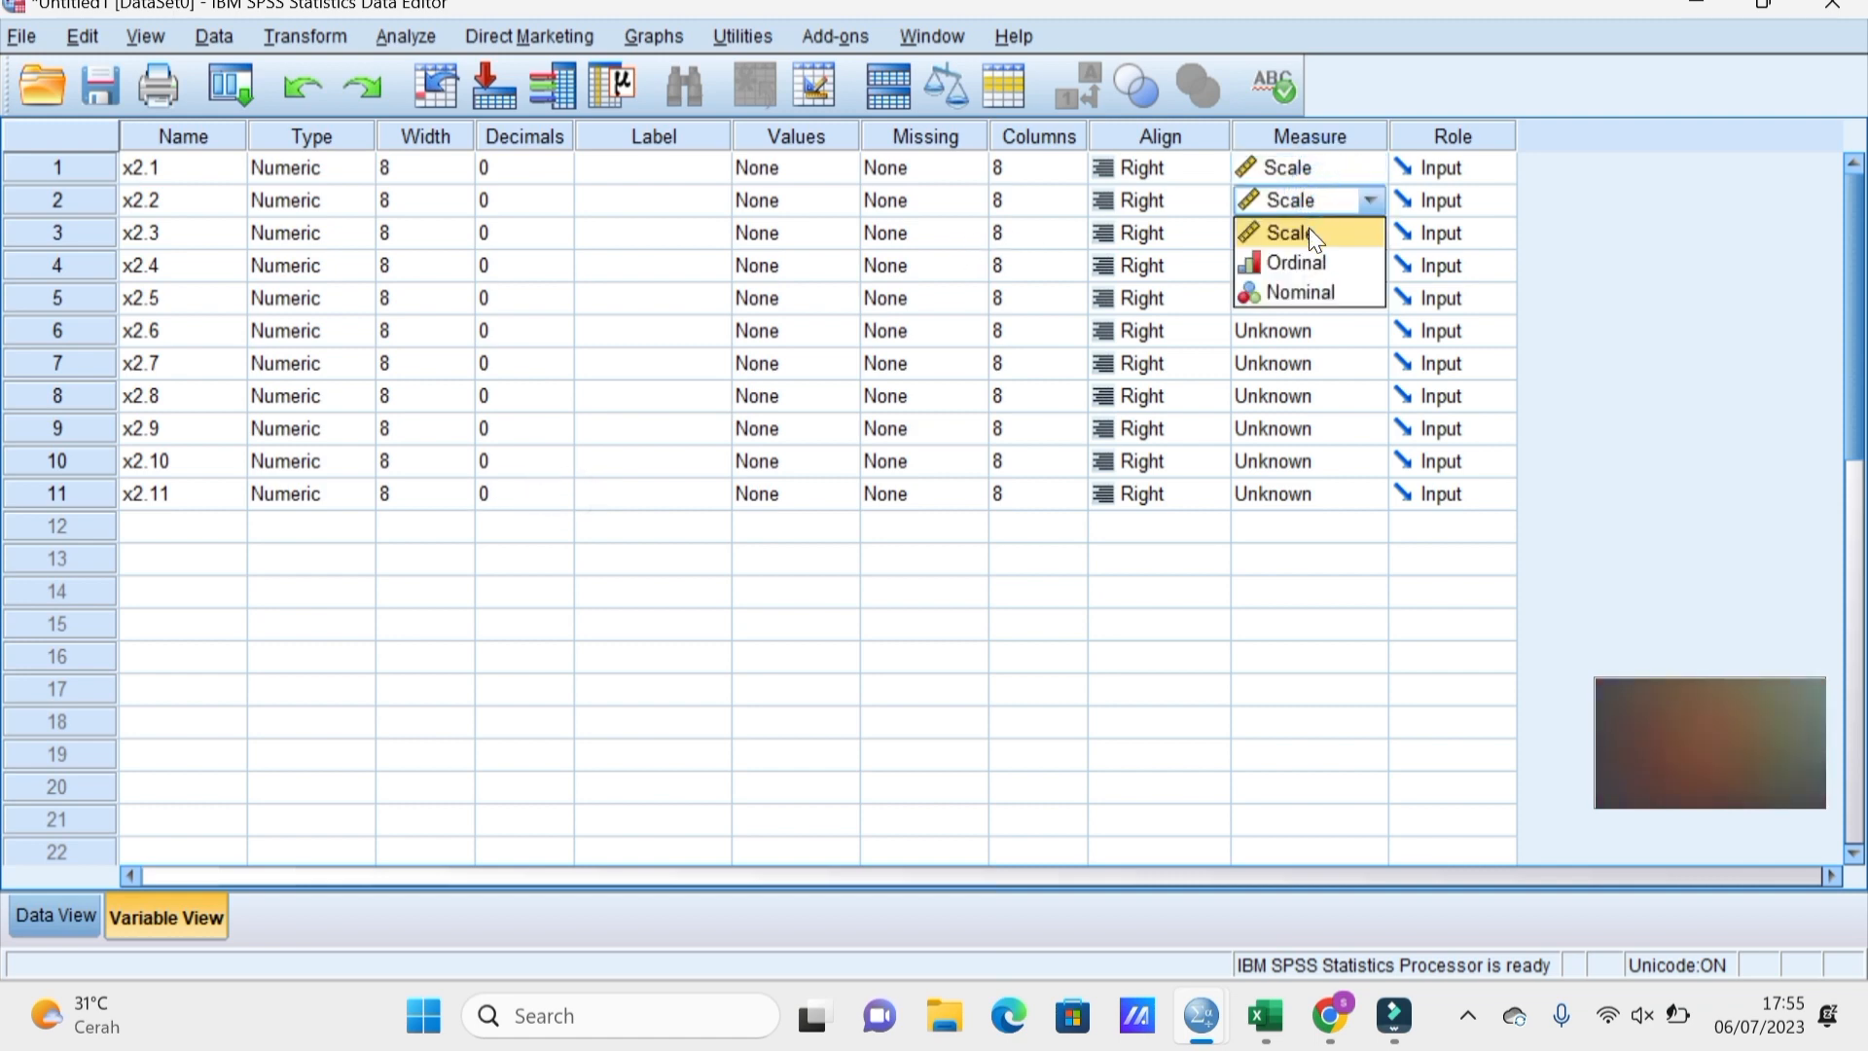
left_click(1309, 228)
left_click(1306, 231)
left_click(1301, 261)
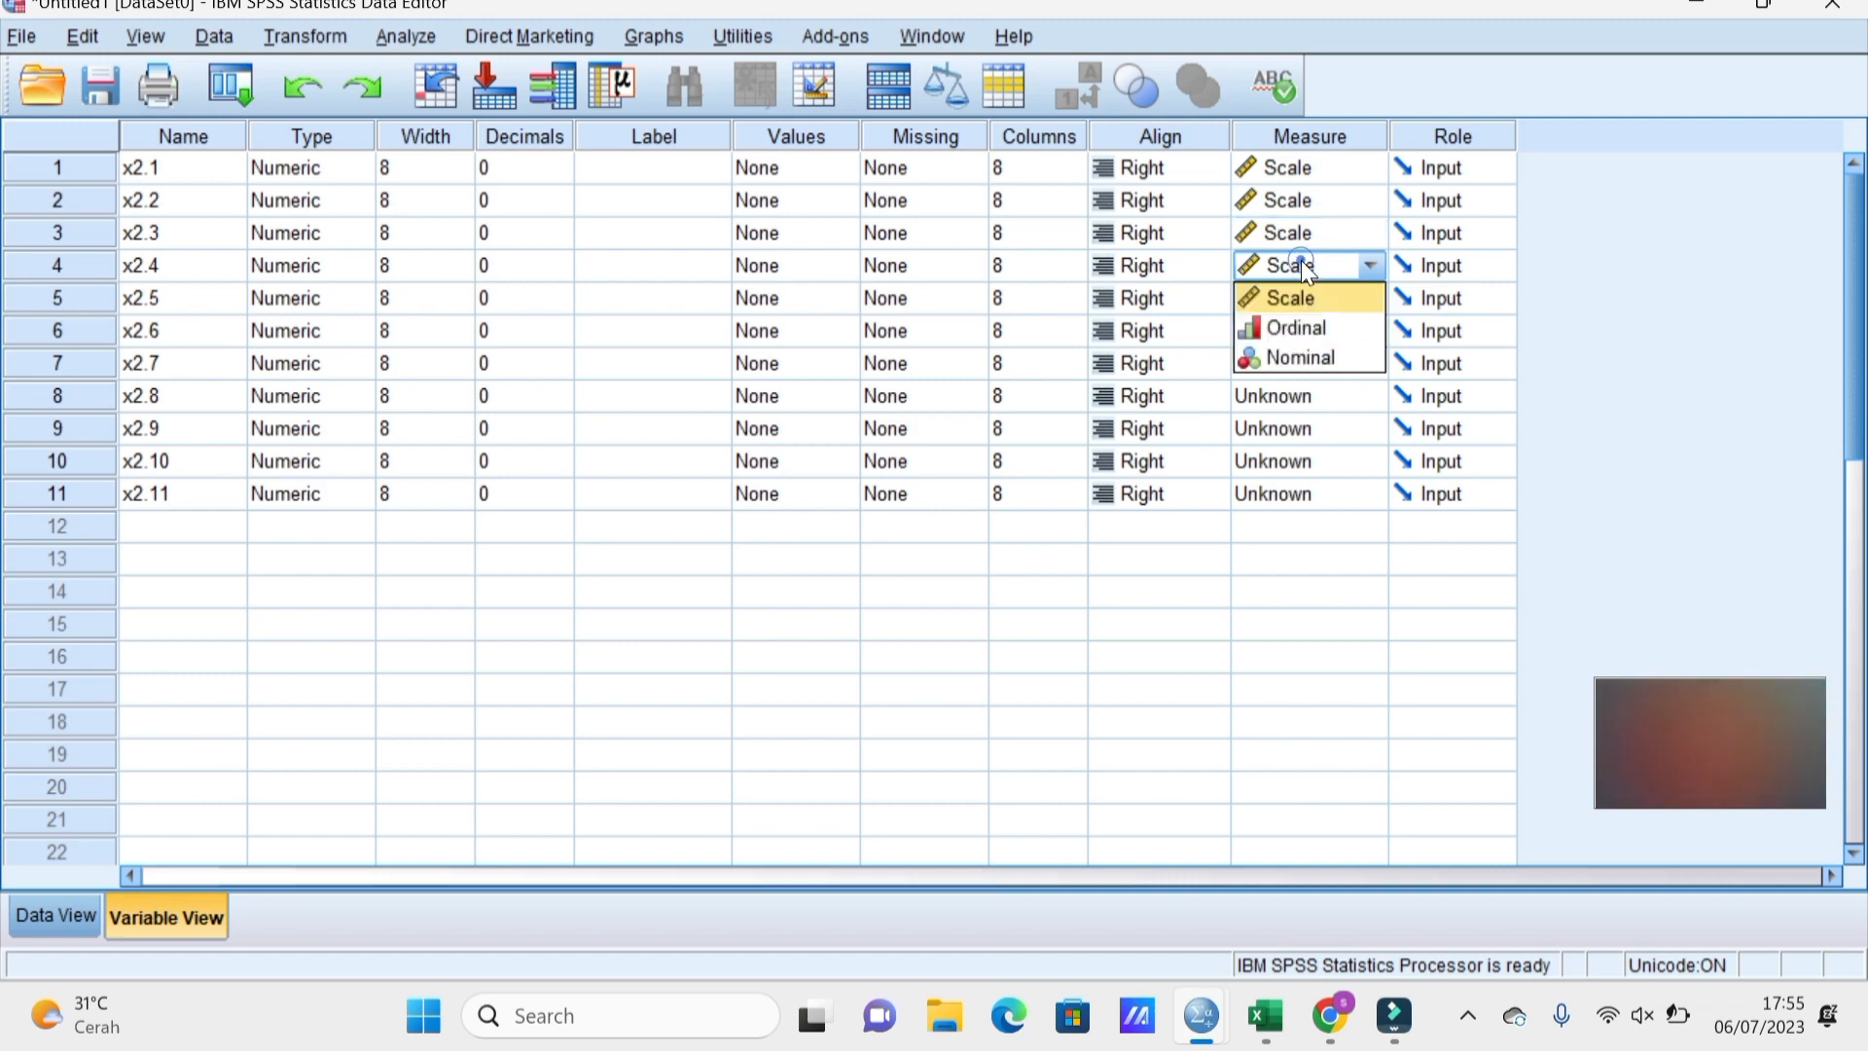
left_click(1294, 292)
left_click(1296, 298)
left_click(1300, 321)
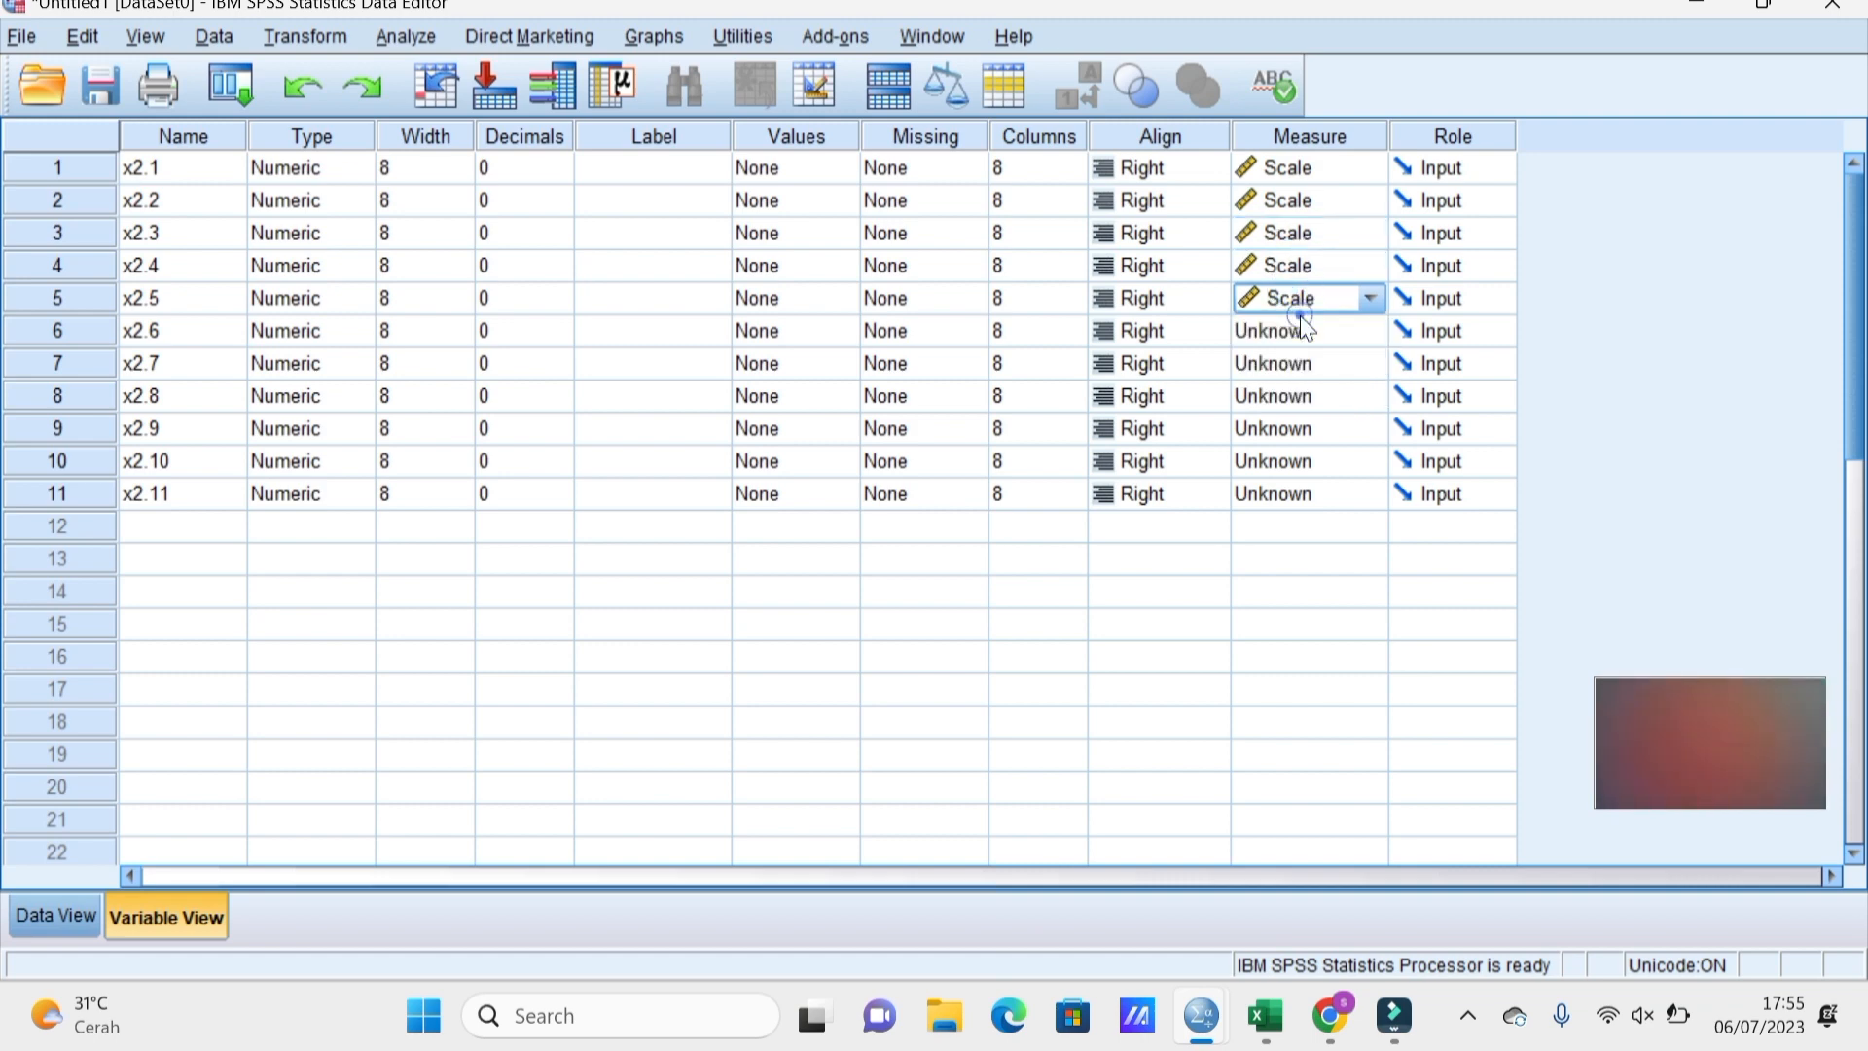
left_click(1296, 329)
left_click(1298, 355)
Set the measurement level of x2.7 through x2.11 to Scale.
left_click(1299, 361)
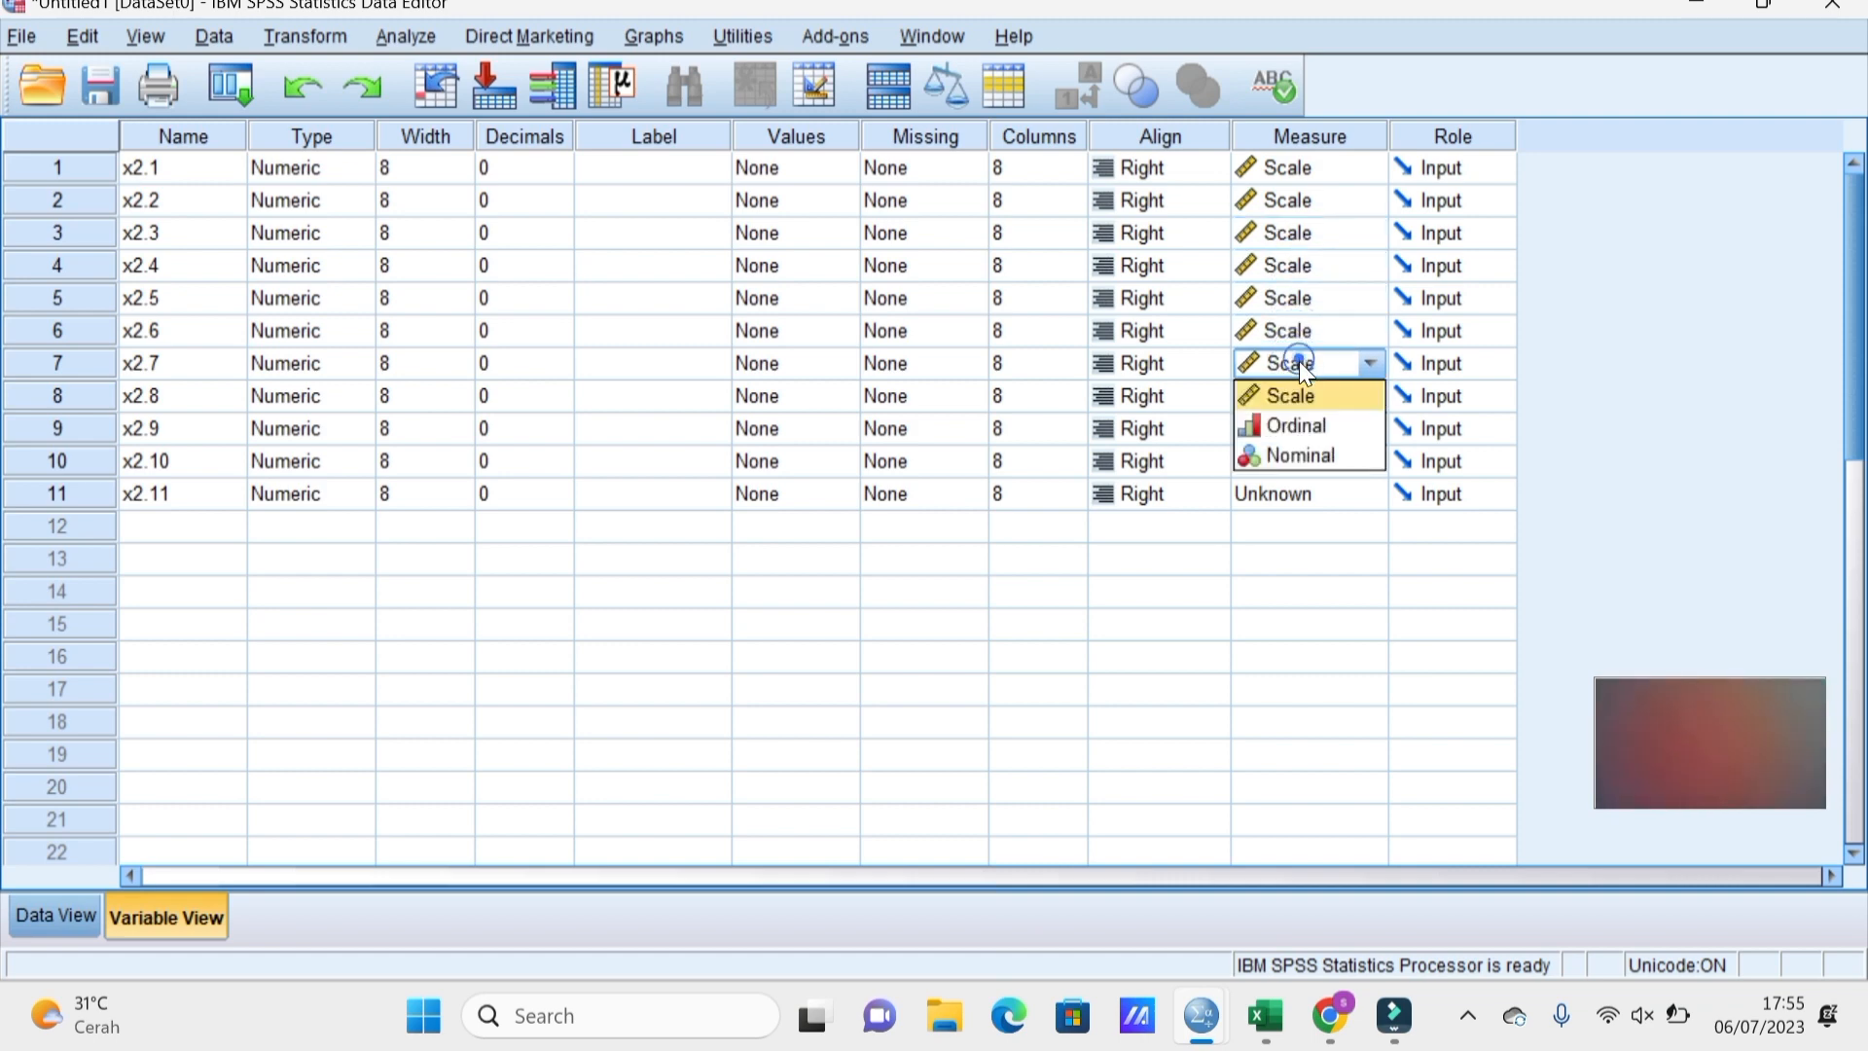
left_click(1307, 393)
left_click(1304, 395)
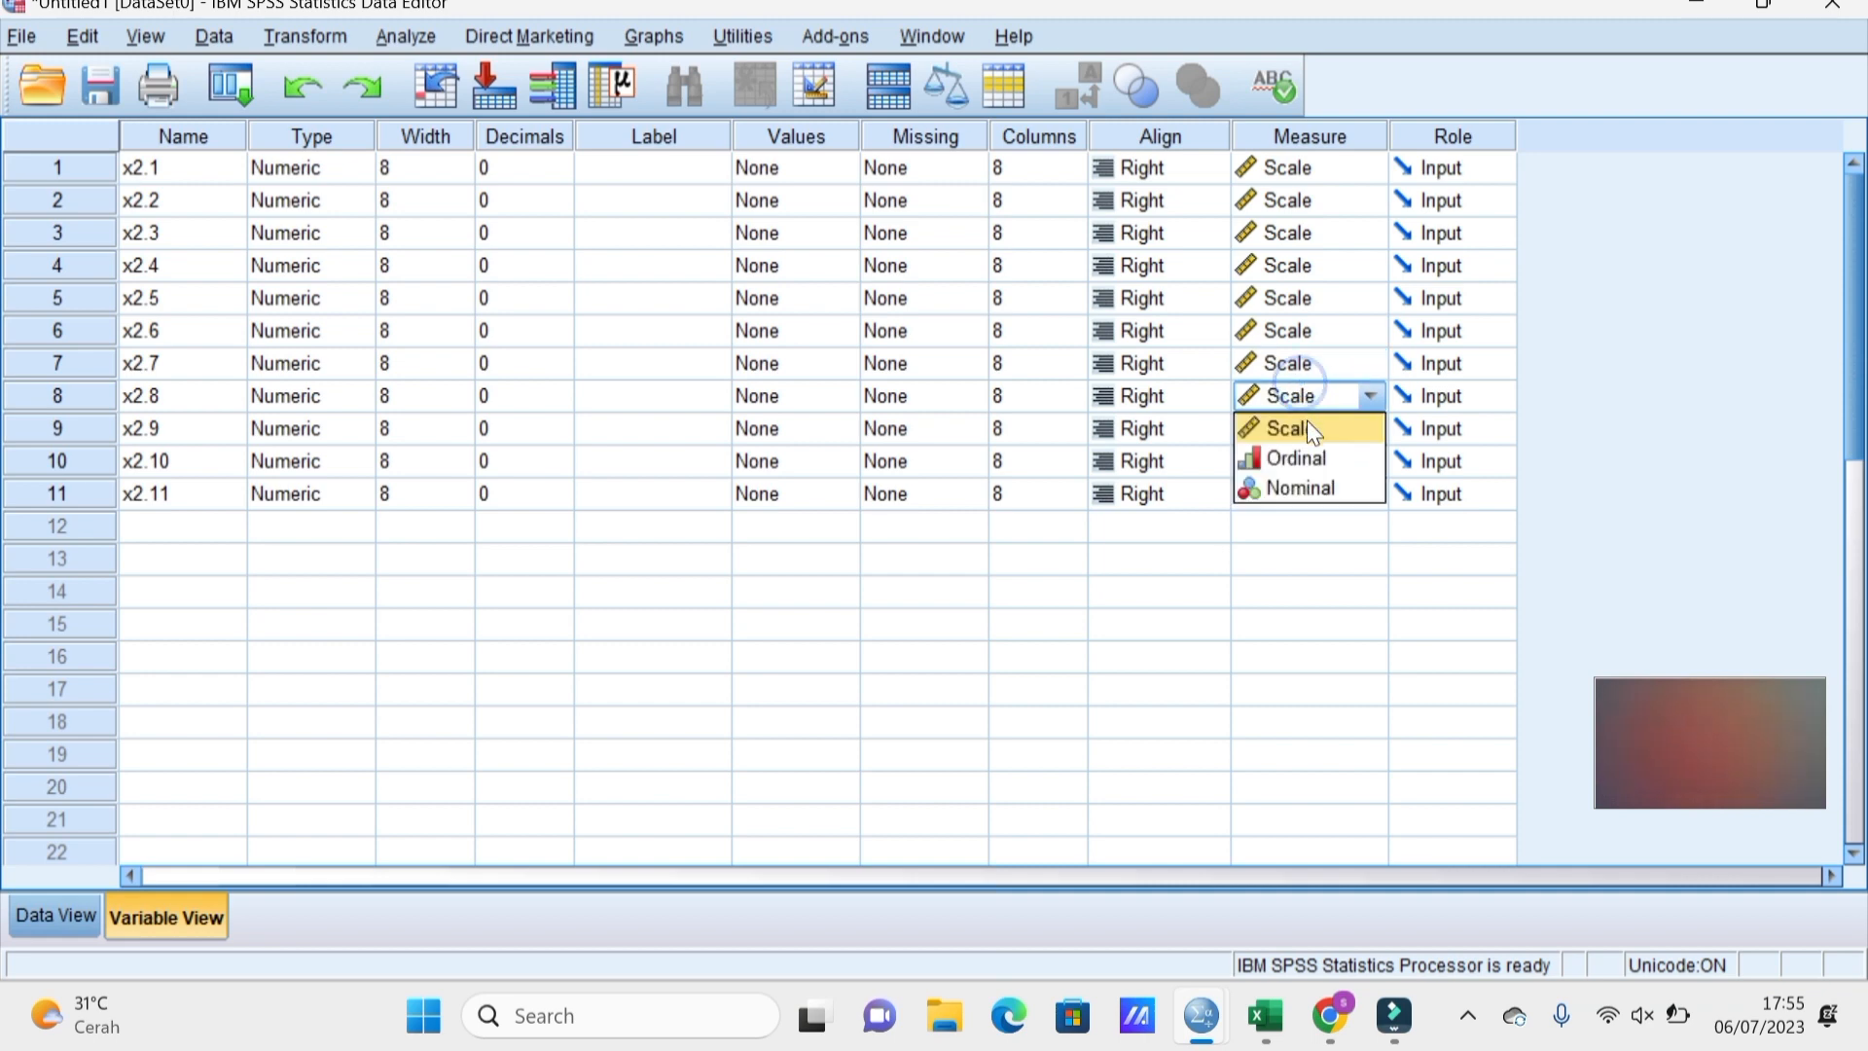
left_click(1307, 425)
left_click(1307, 429)
left_click(1307, 457)
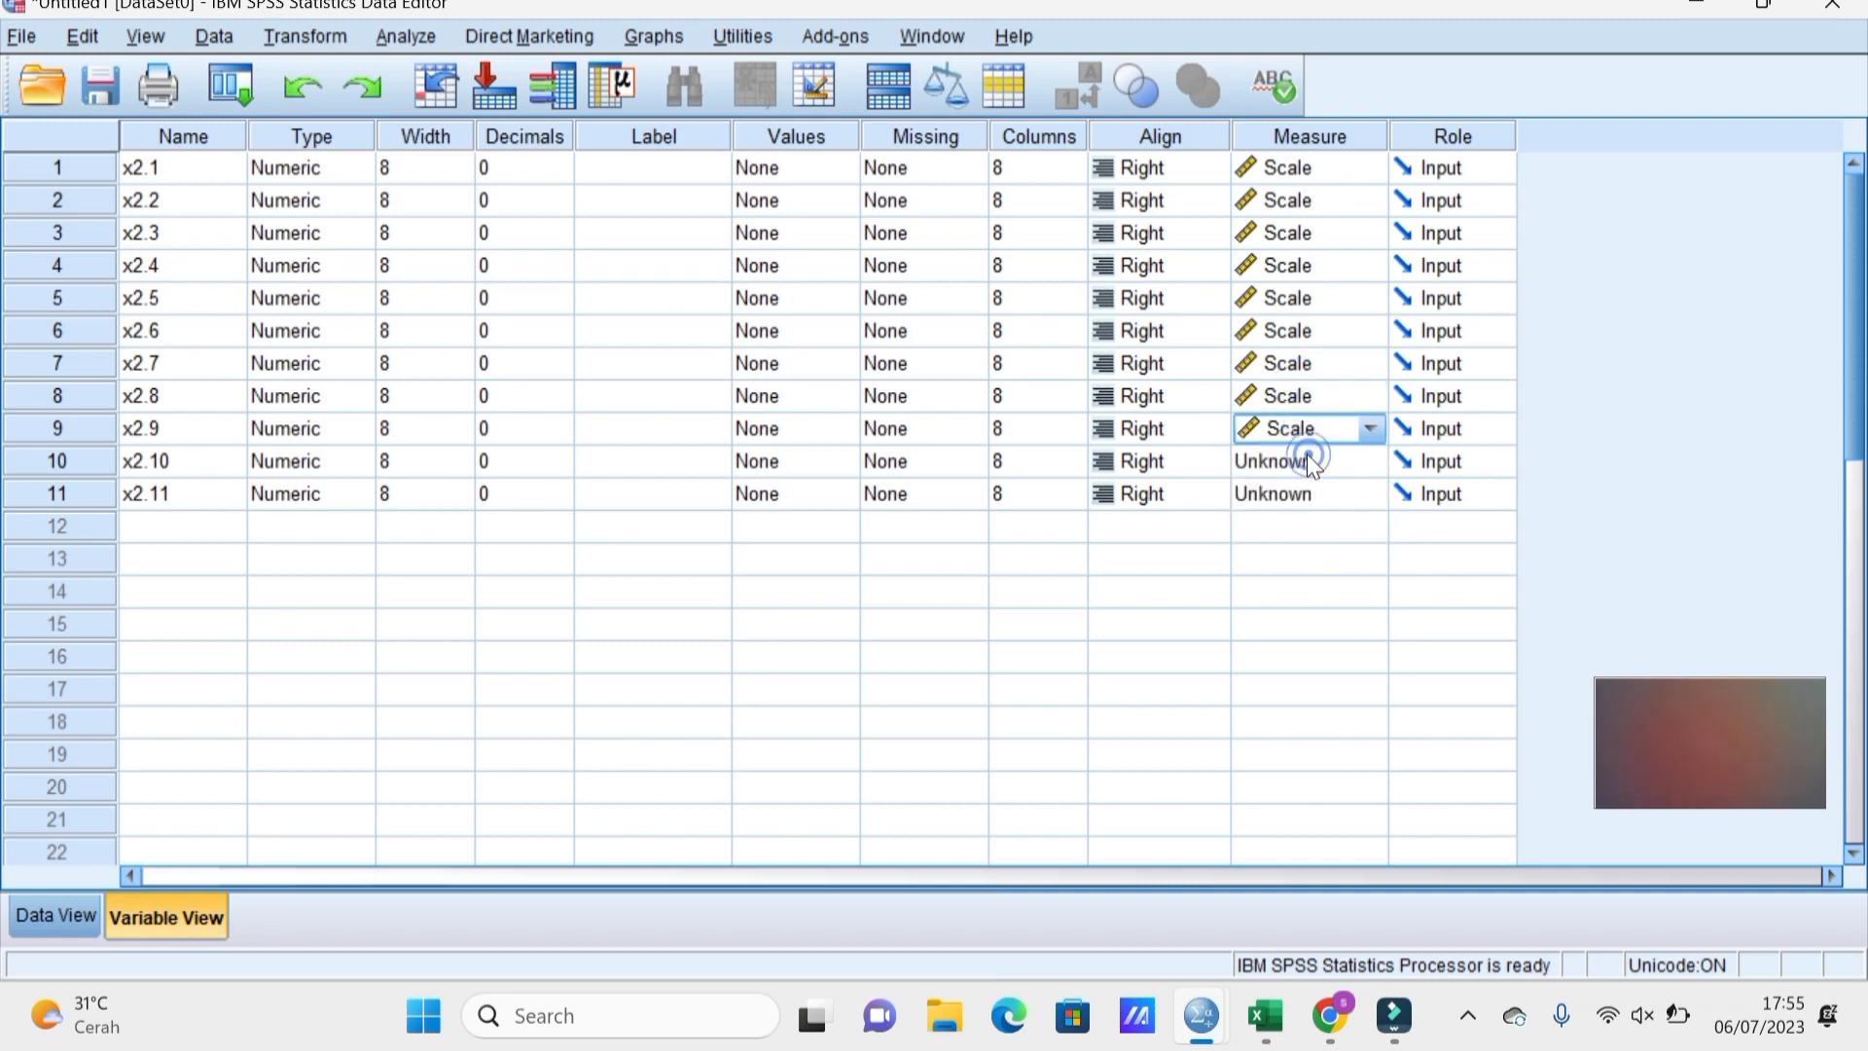
left_click(1306, 458)
left_click(1298, 494)
left_click(1294, 494)
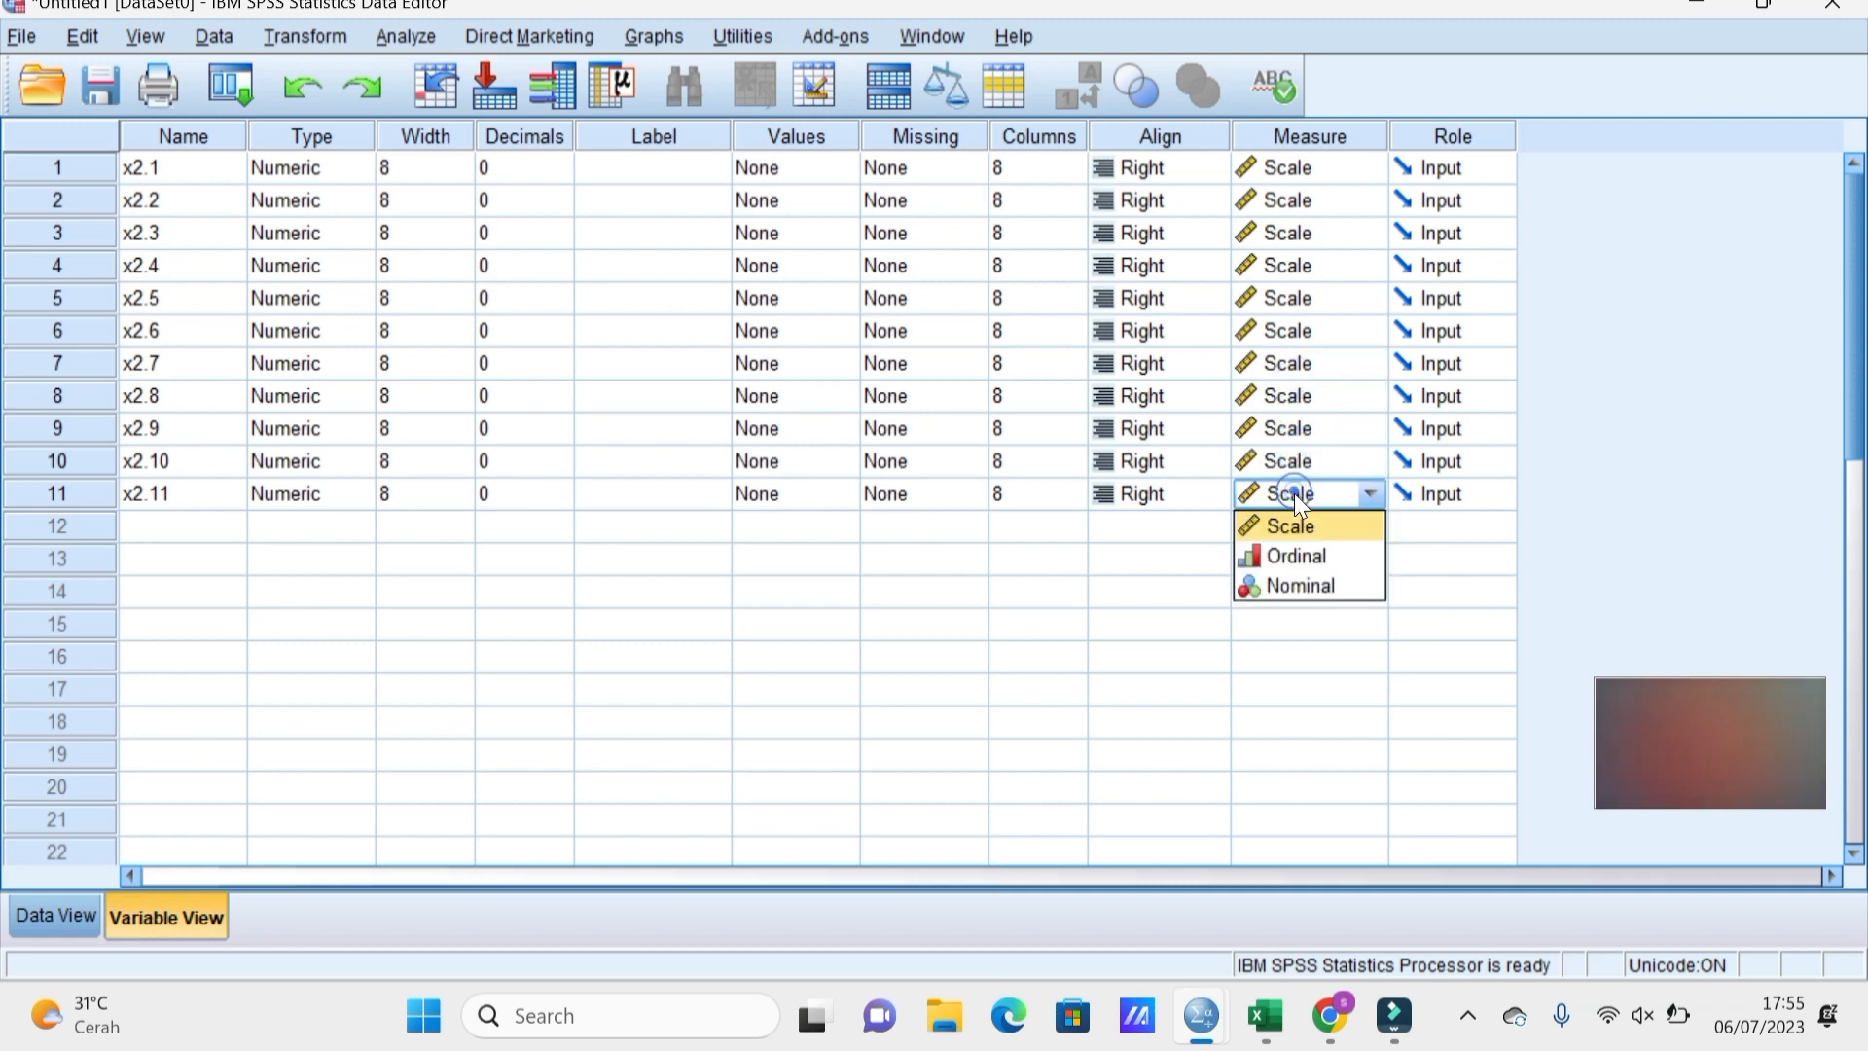
left_click(1288, 521)
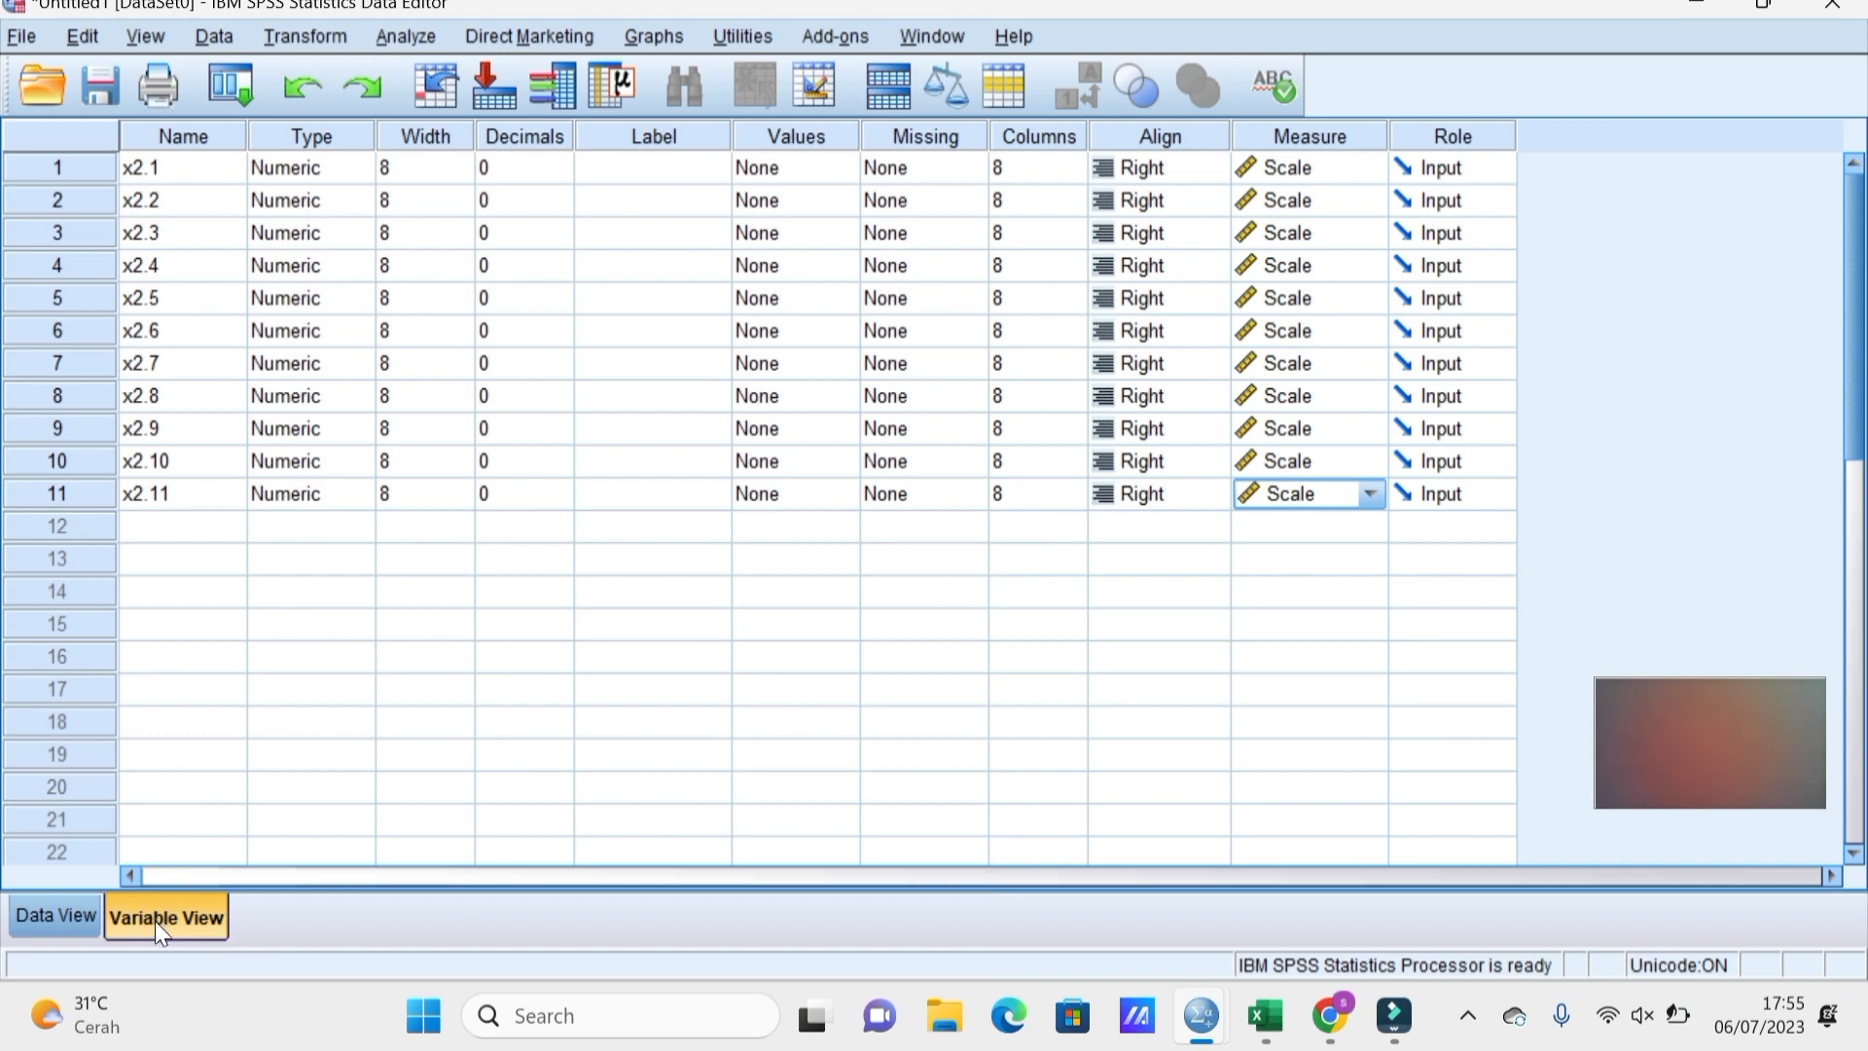
Switch SPSS to Data View and select the X2 responses from M6 in the Excel workbook.
left_click(27, 915)
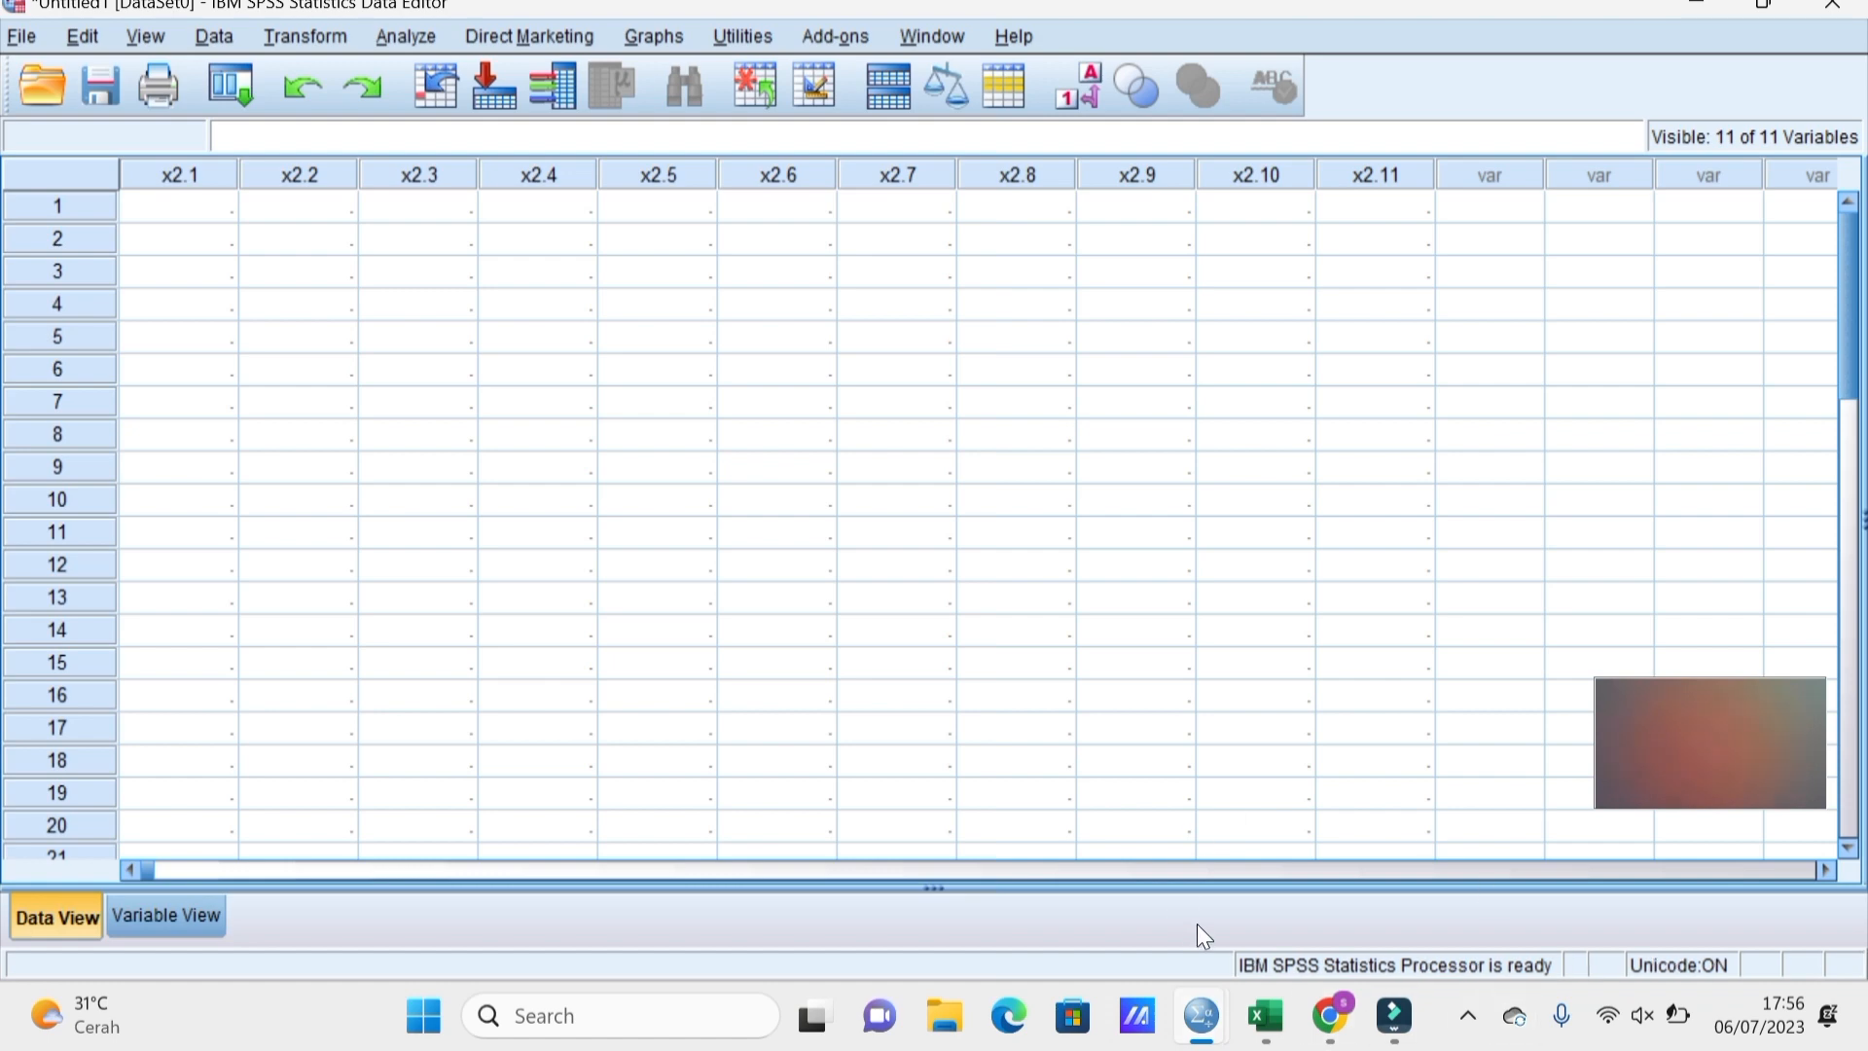
mouse_move(1270, 1034)
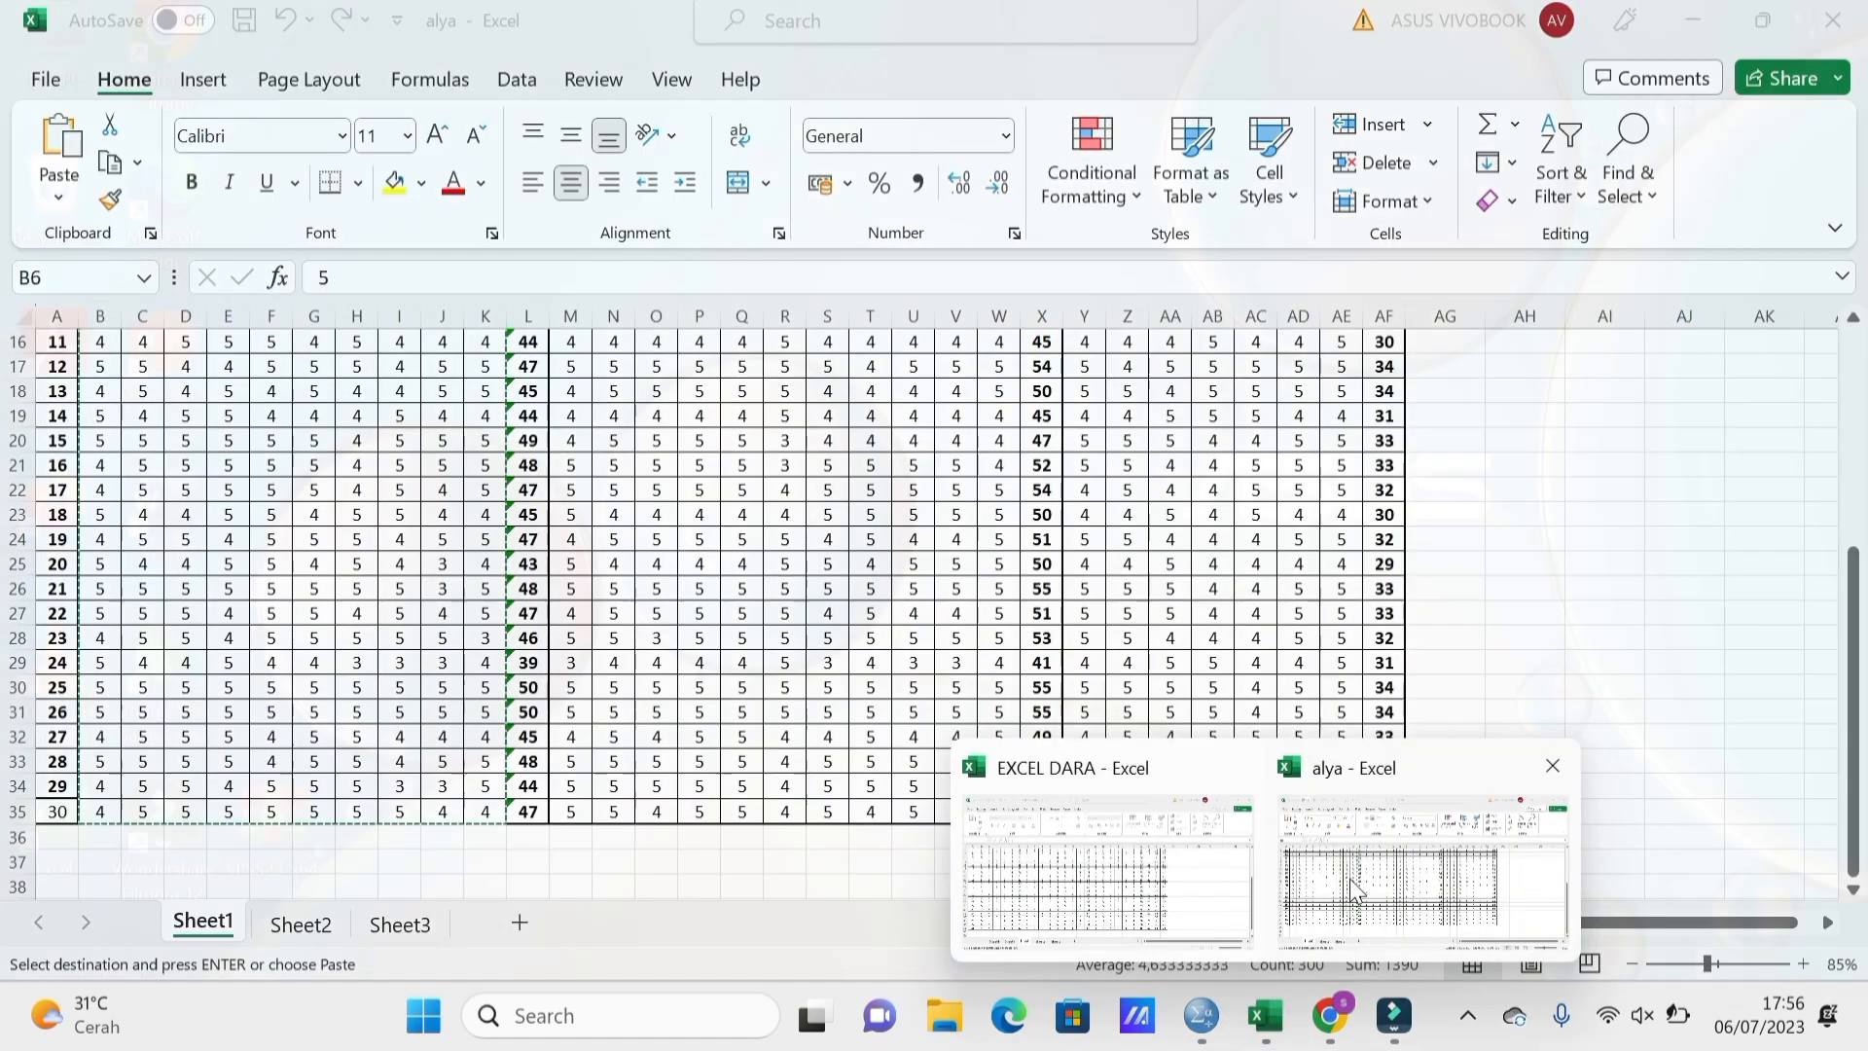
left_click(1350, 879)
scroll(1551, 565, "up", 2)
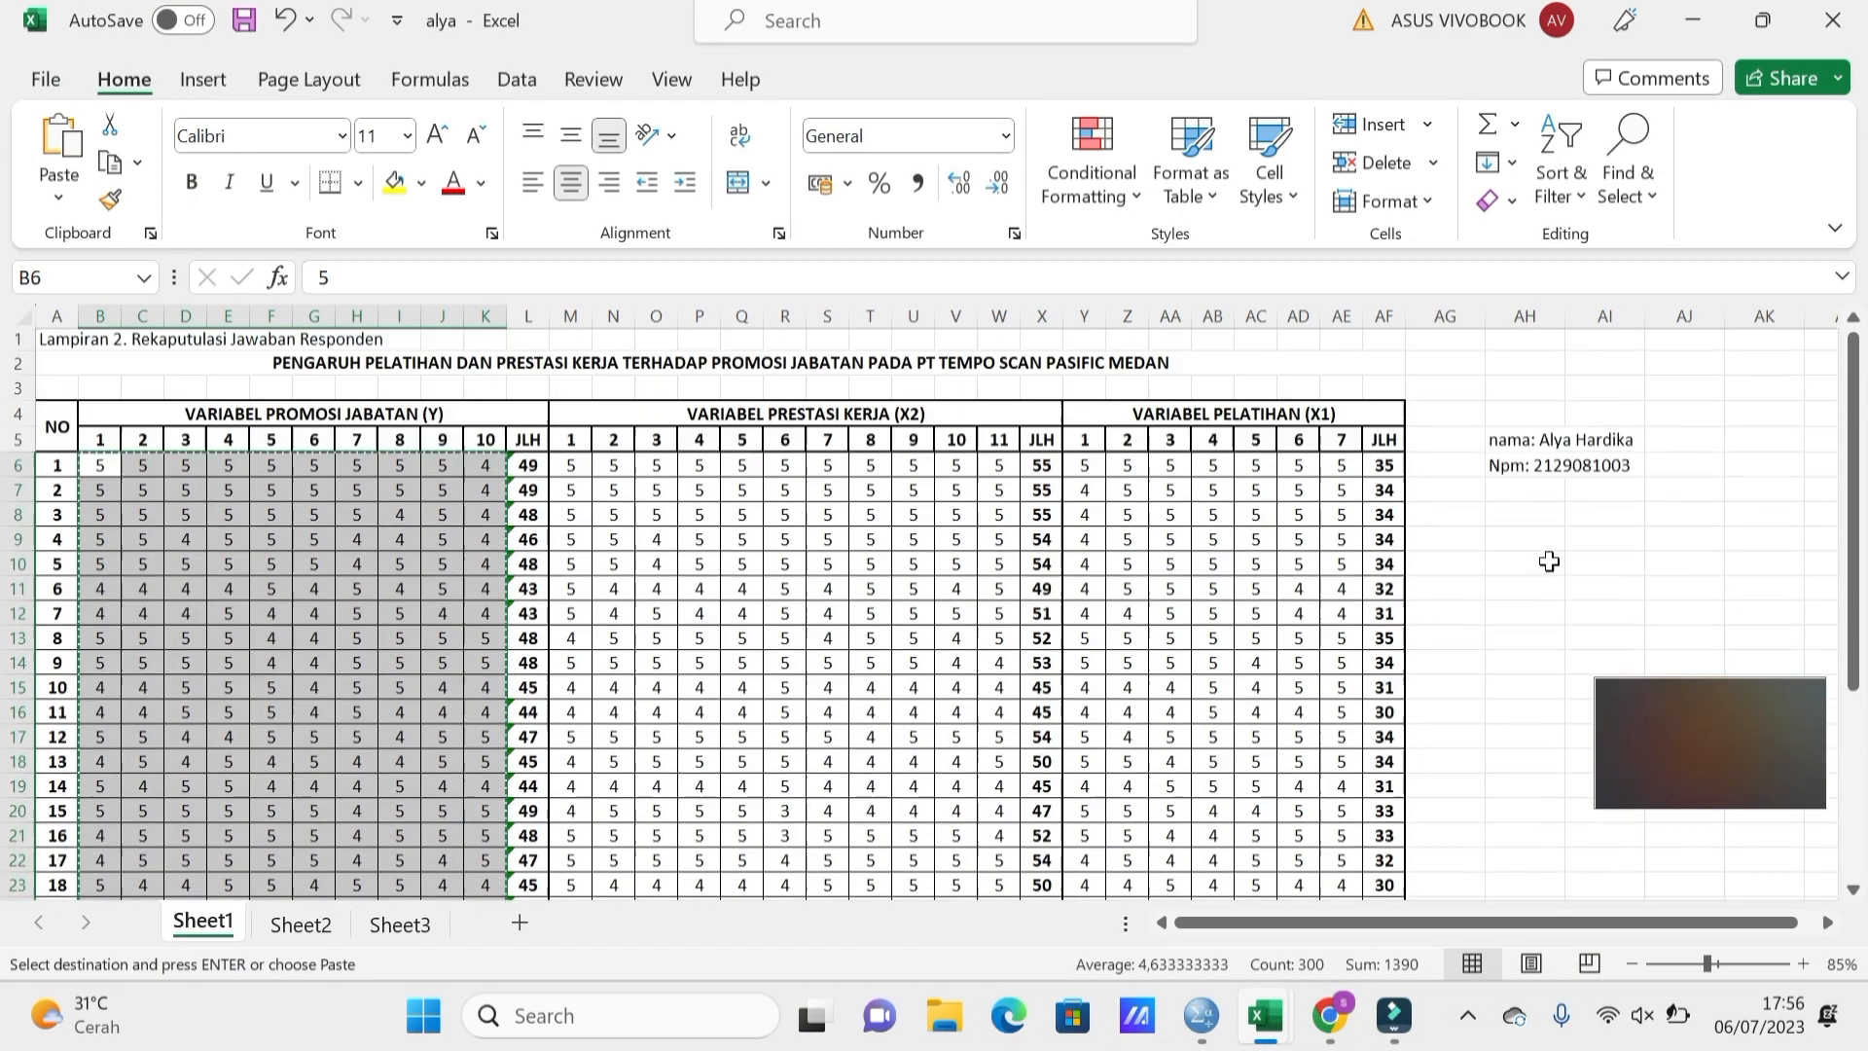
left_click(588, 476)
left_click_drag(588, 477, 958, 594)
left_click_drag(961, 661, 1010, 845)
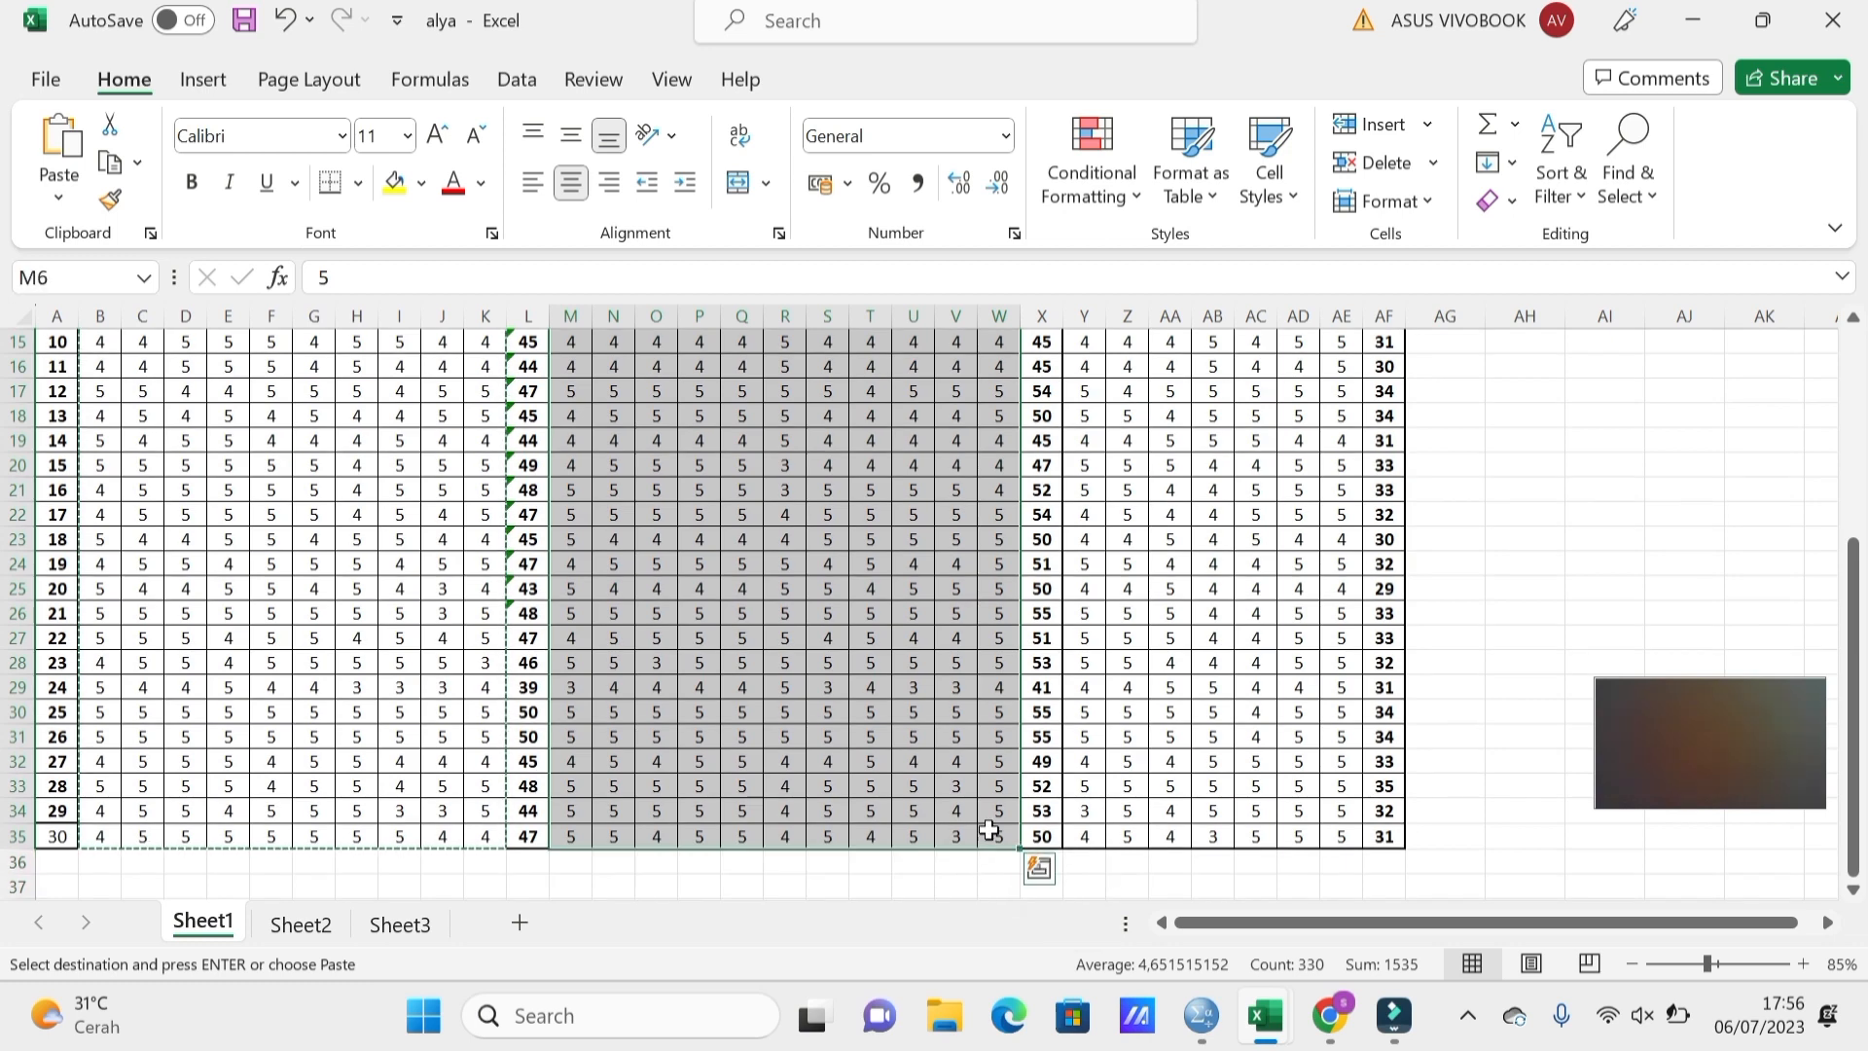
Dismiss the Quick Analysis suggestions, reselect M6:W35 and copy the X2 responses.
key("ctrl+q")
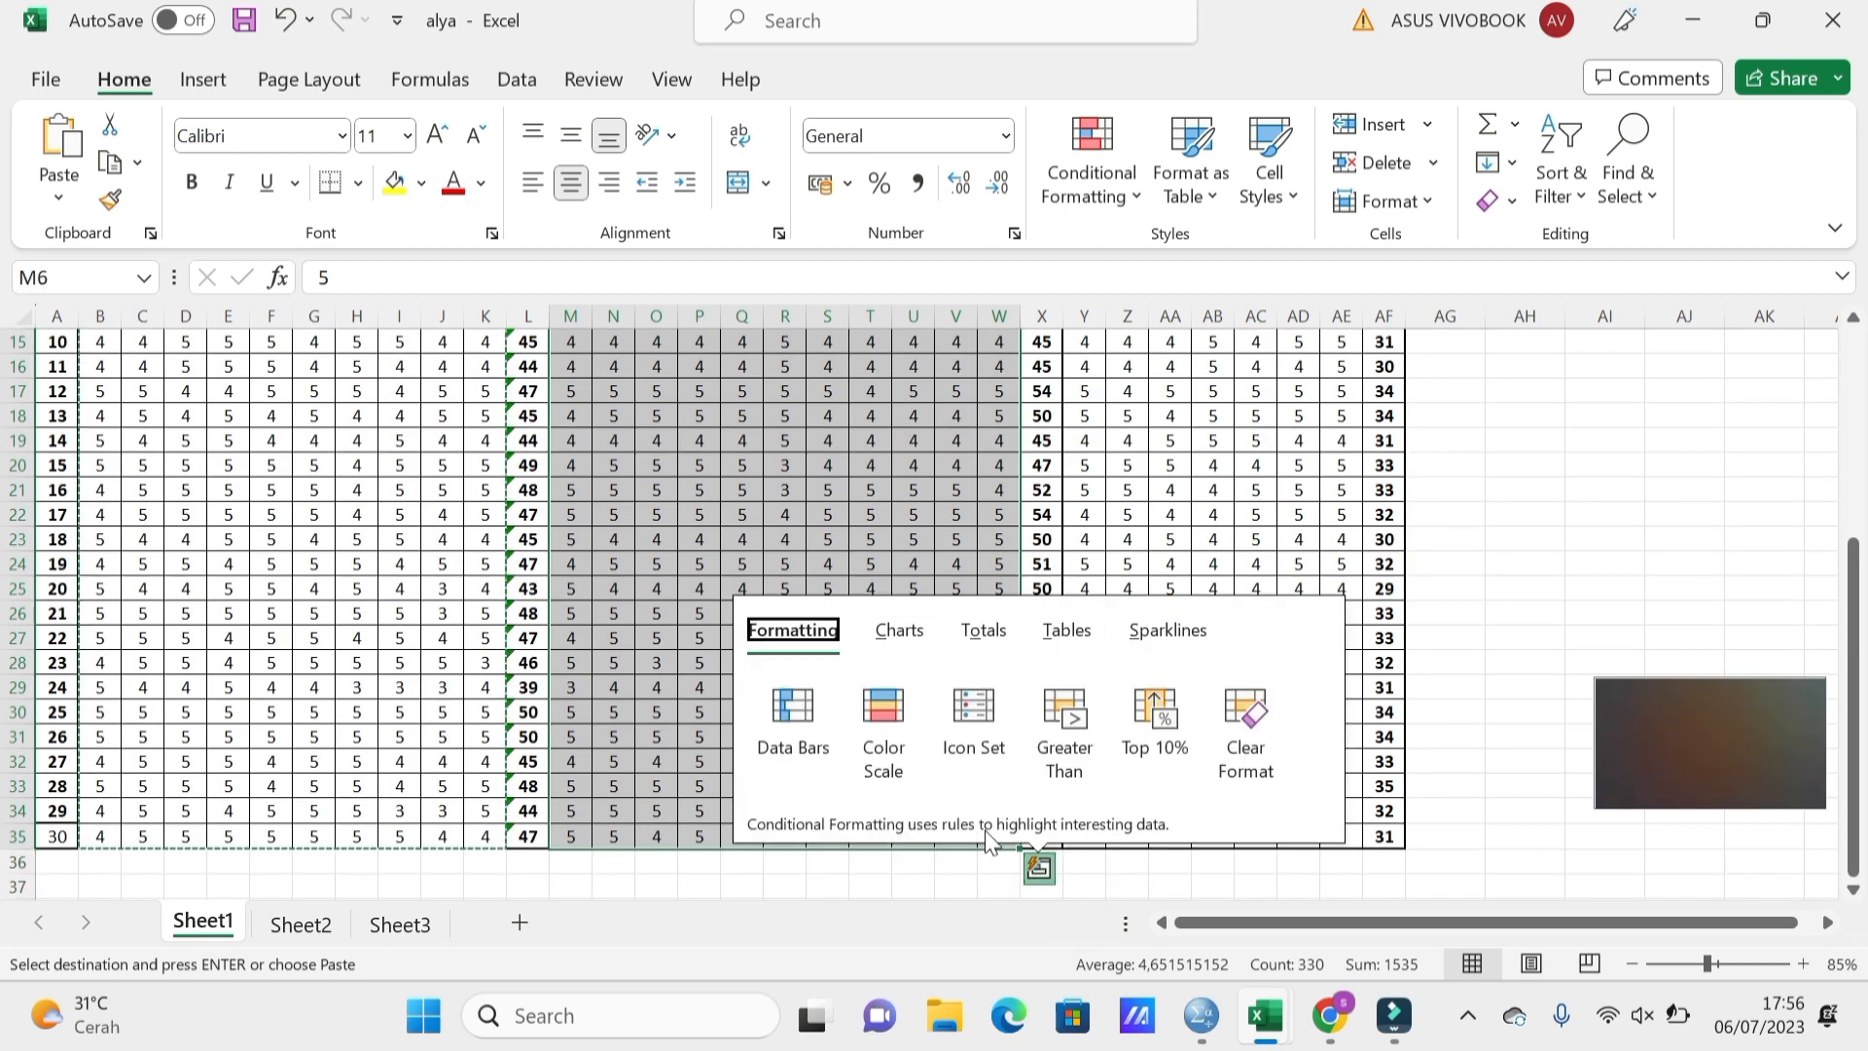
key("Right")
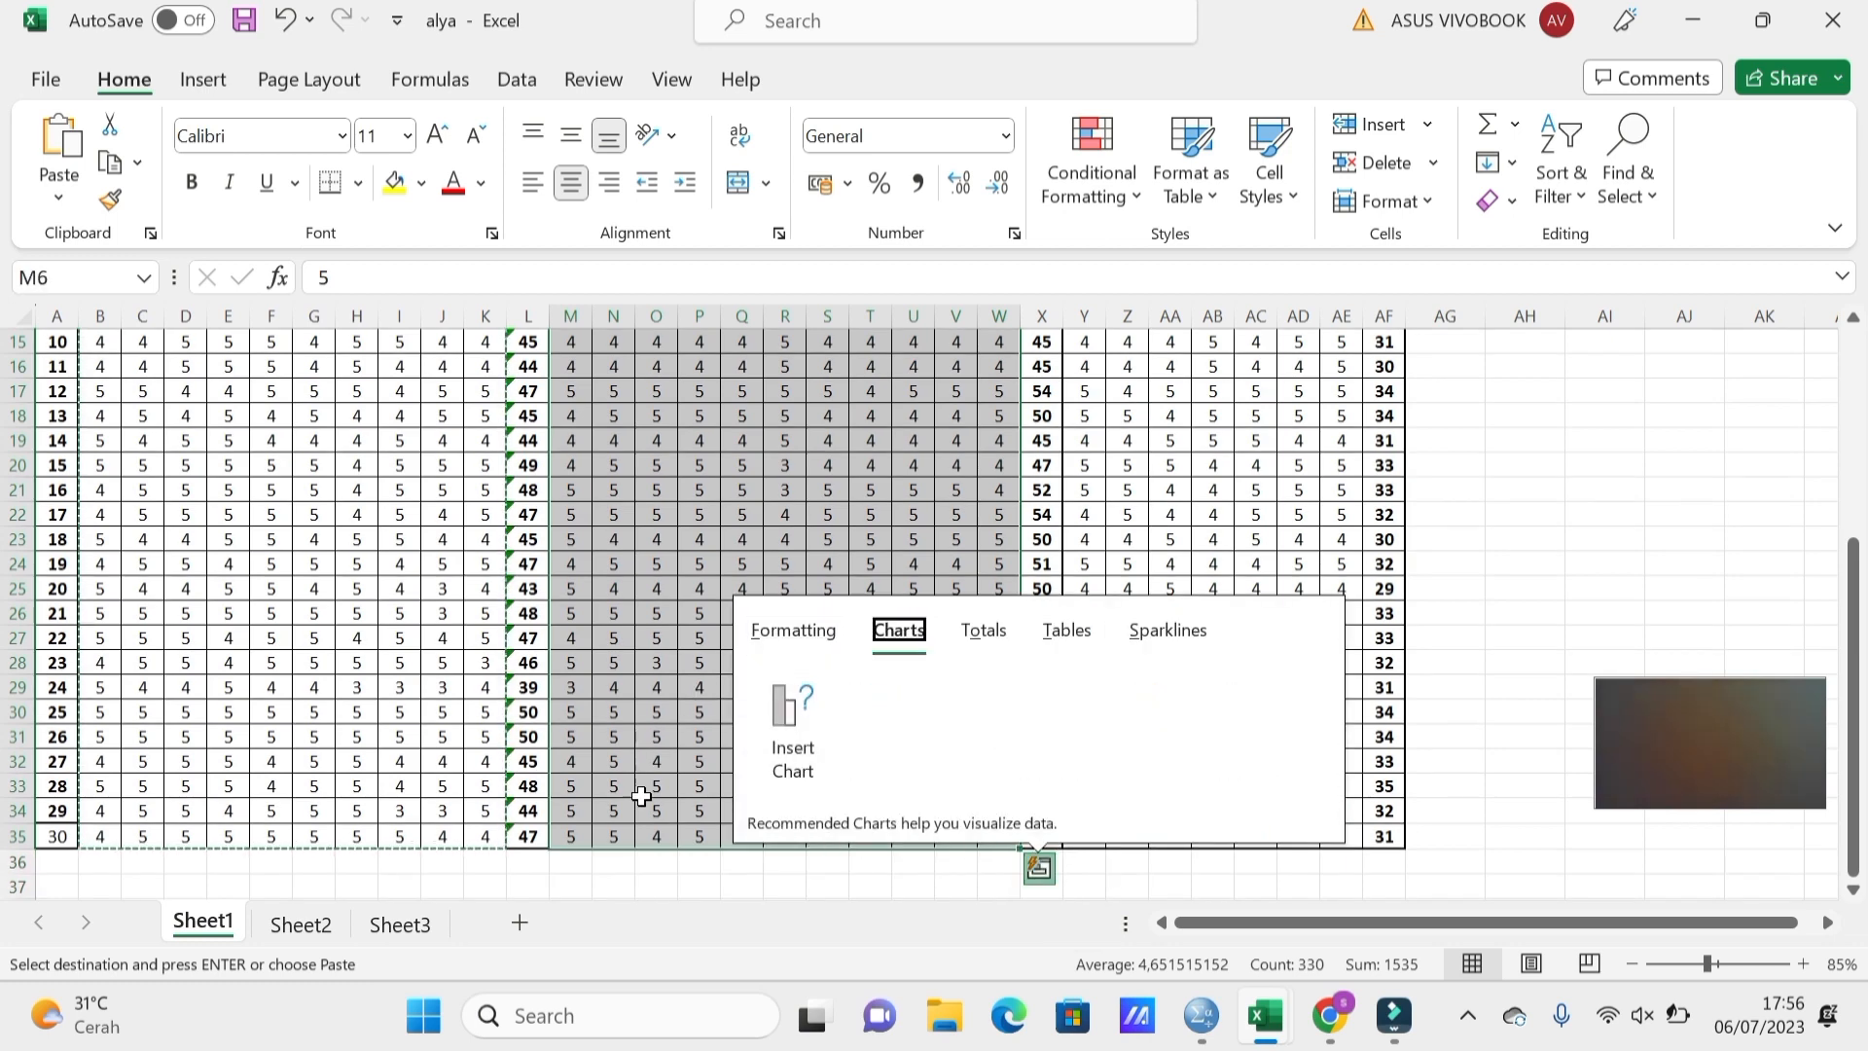
key("Escape")
left_click(743, 893)
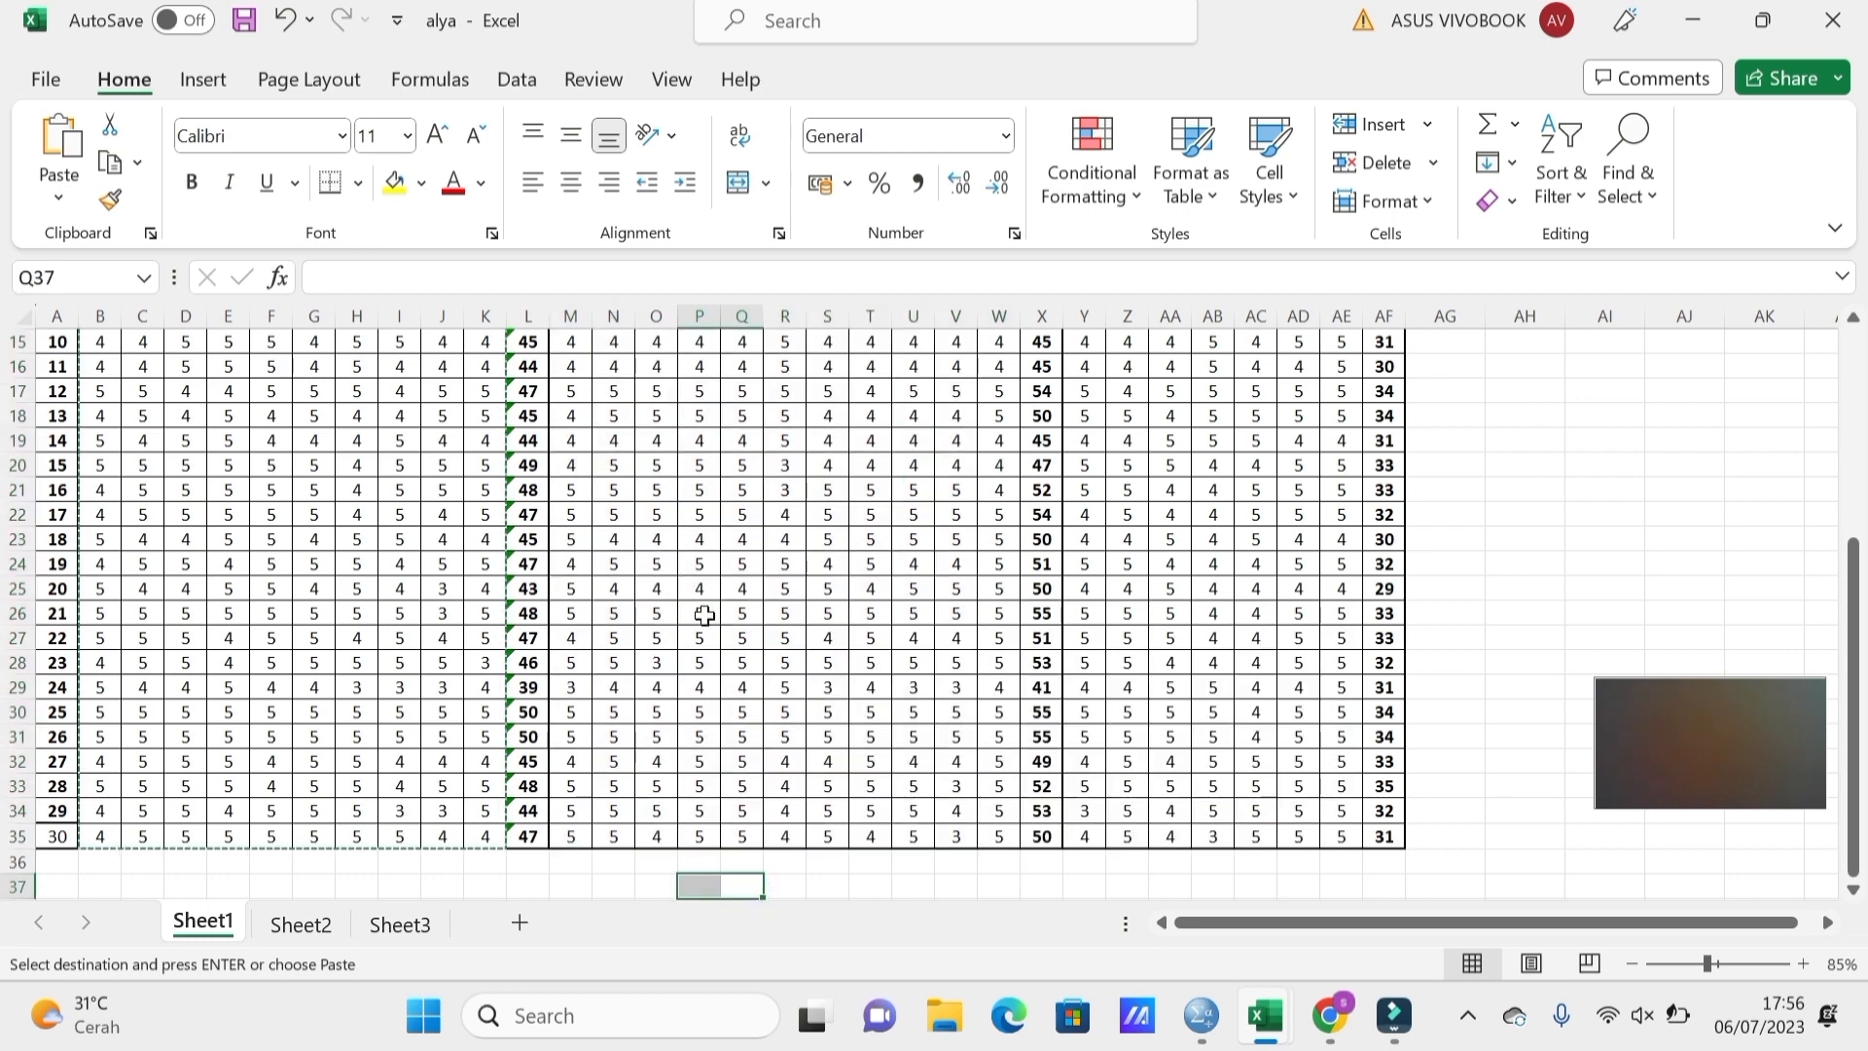
scroll(850, 669, "up", 5)
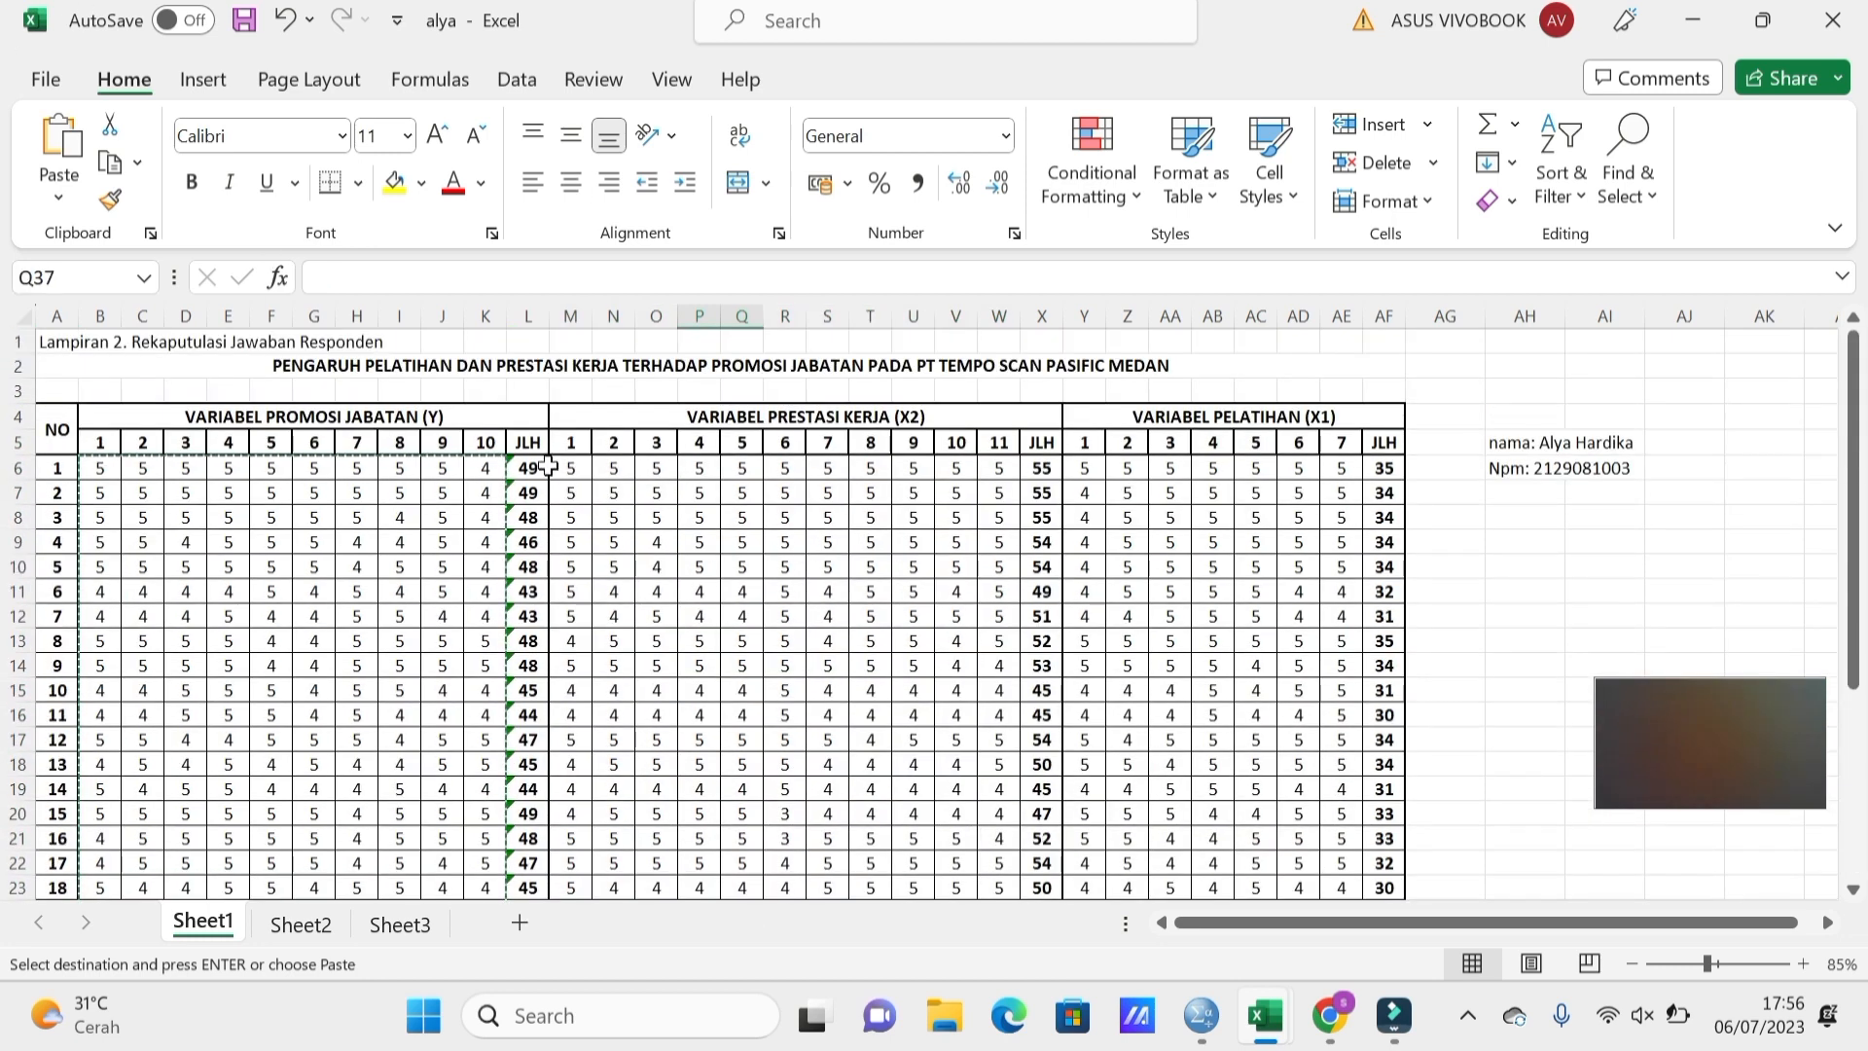
left_click_drag(564, 468, 1012, 812)
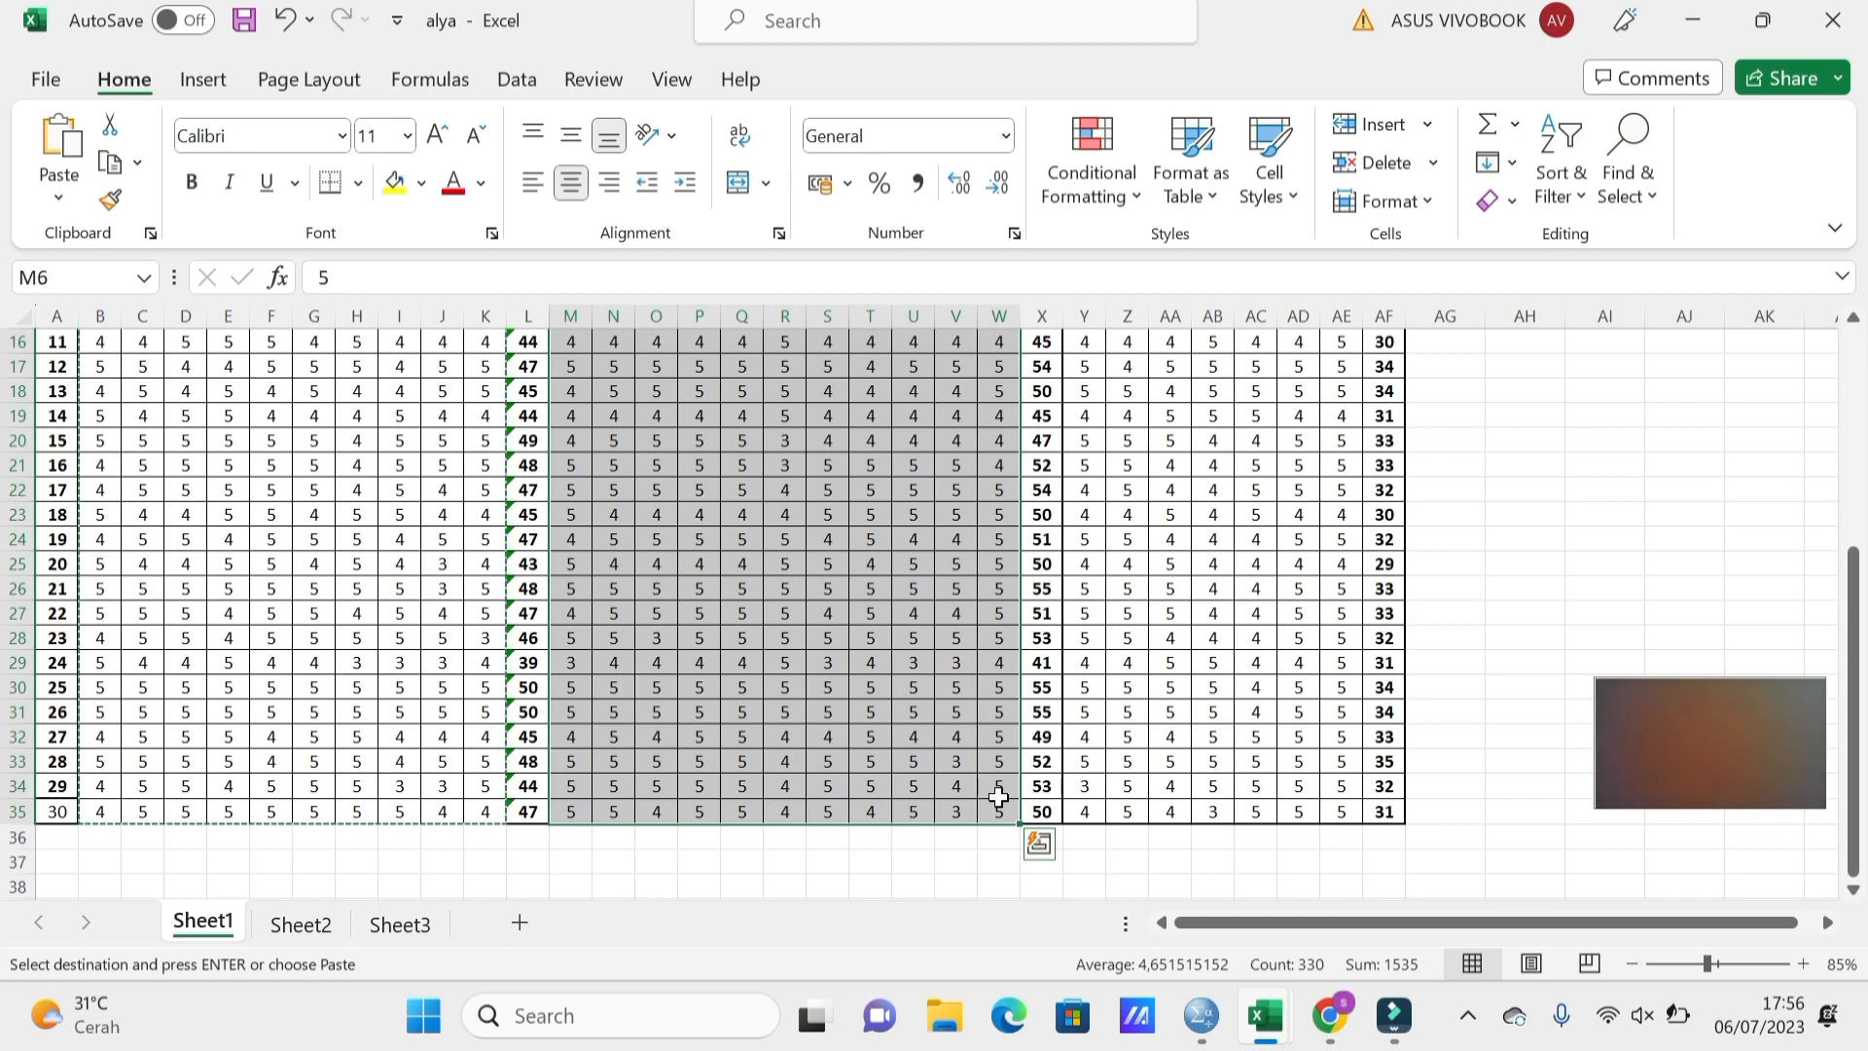
key("ctrl+c")
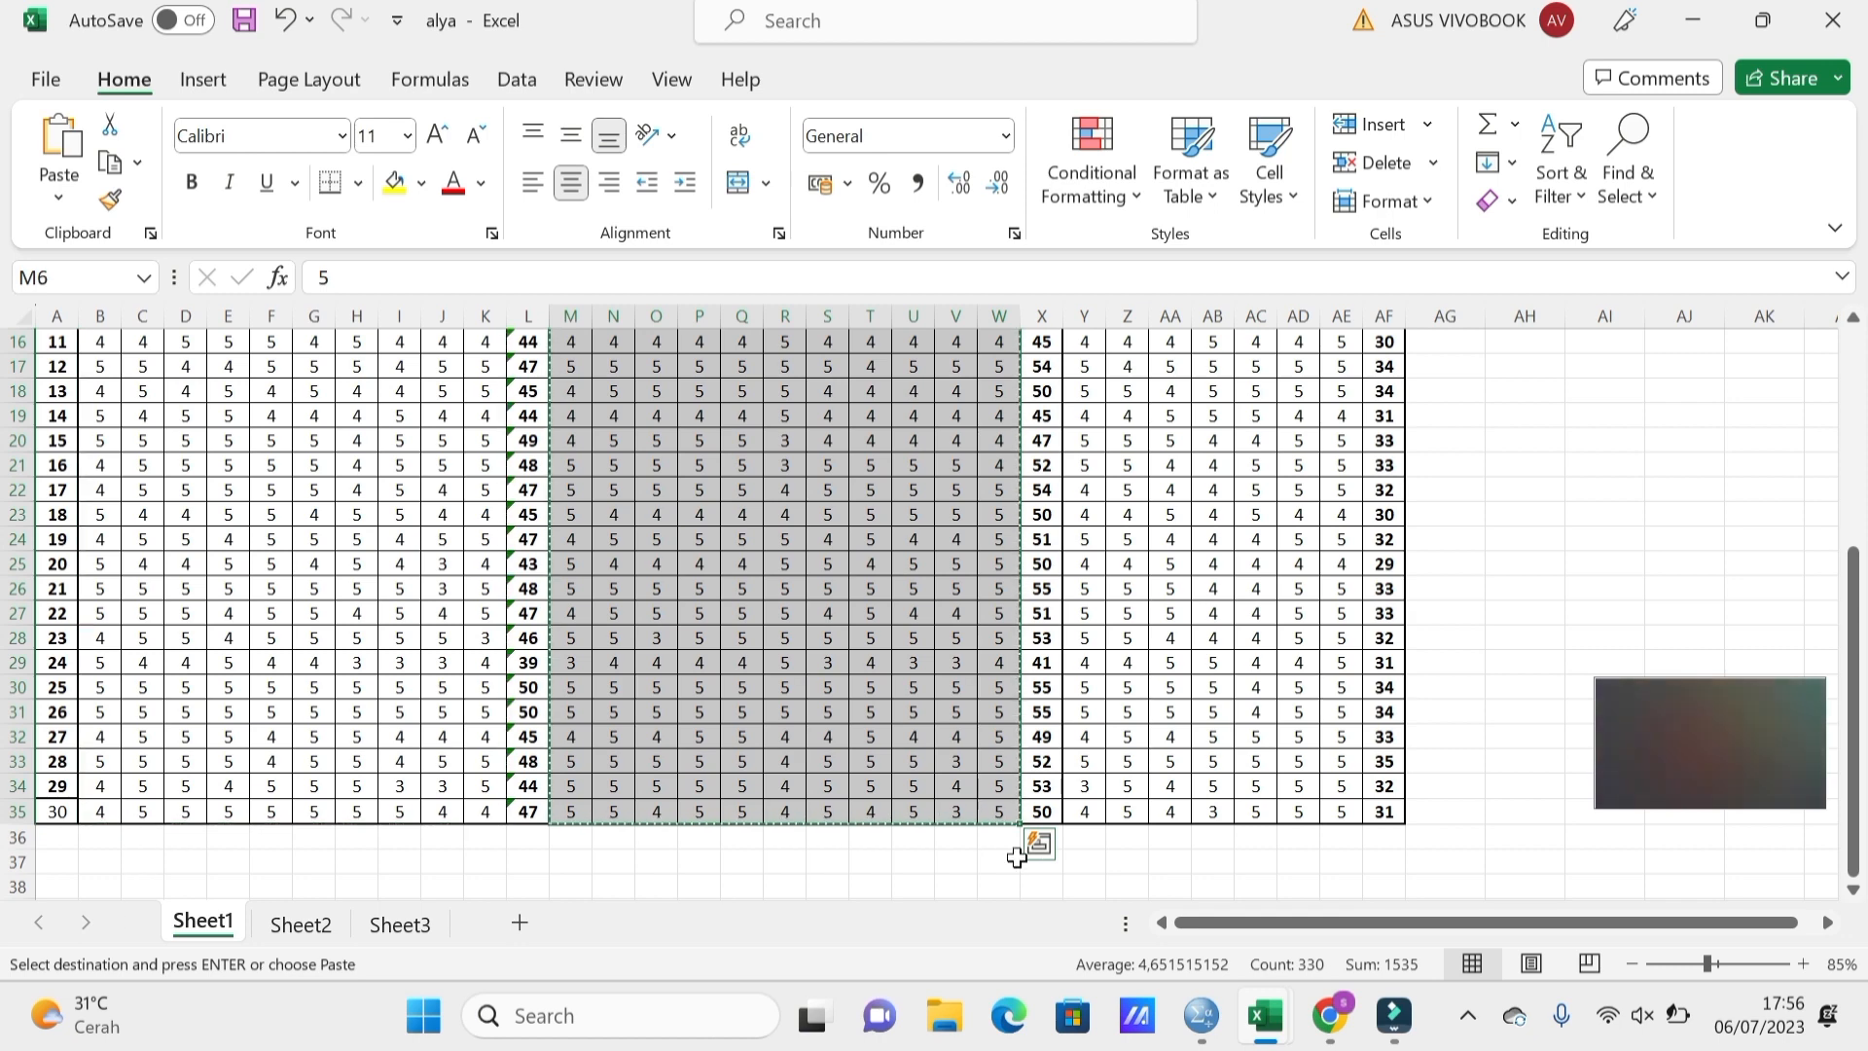
left_click(1200, 1015)
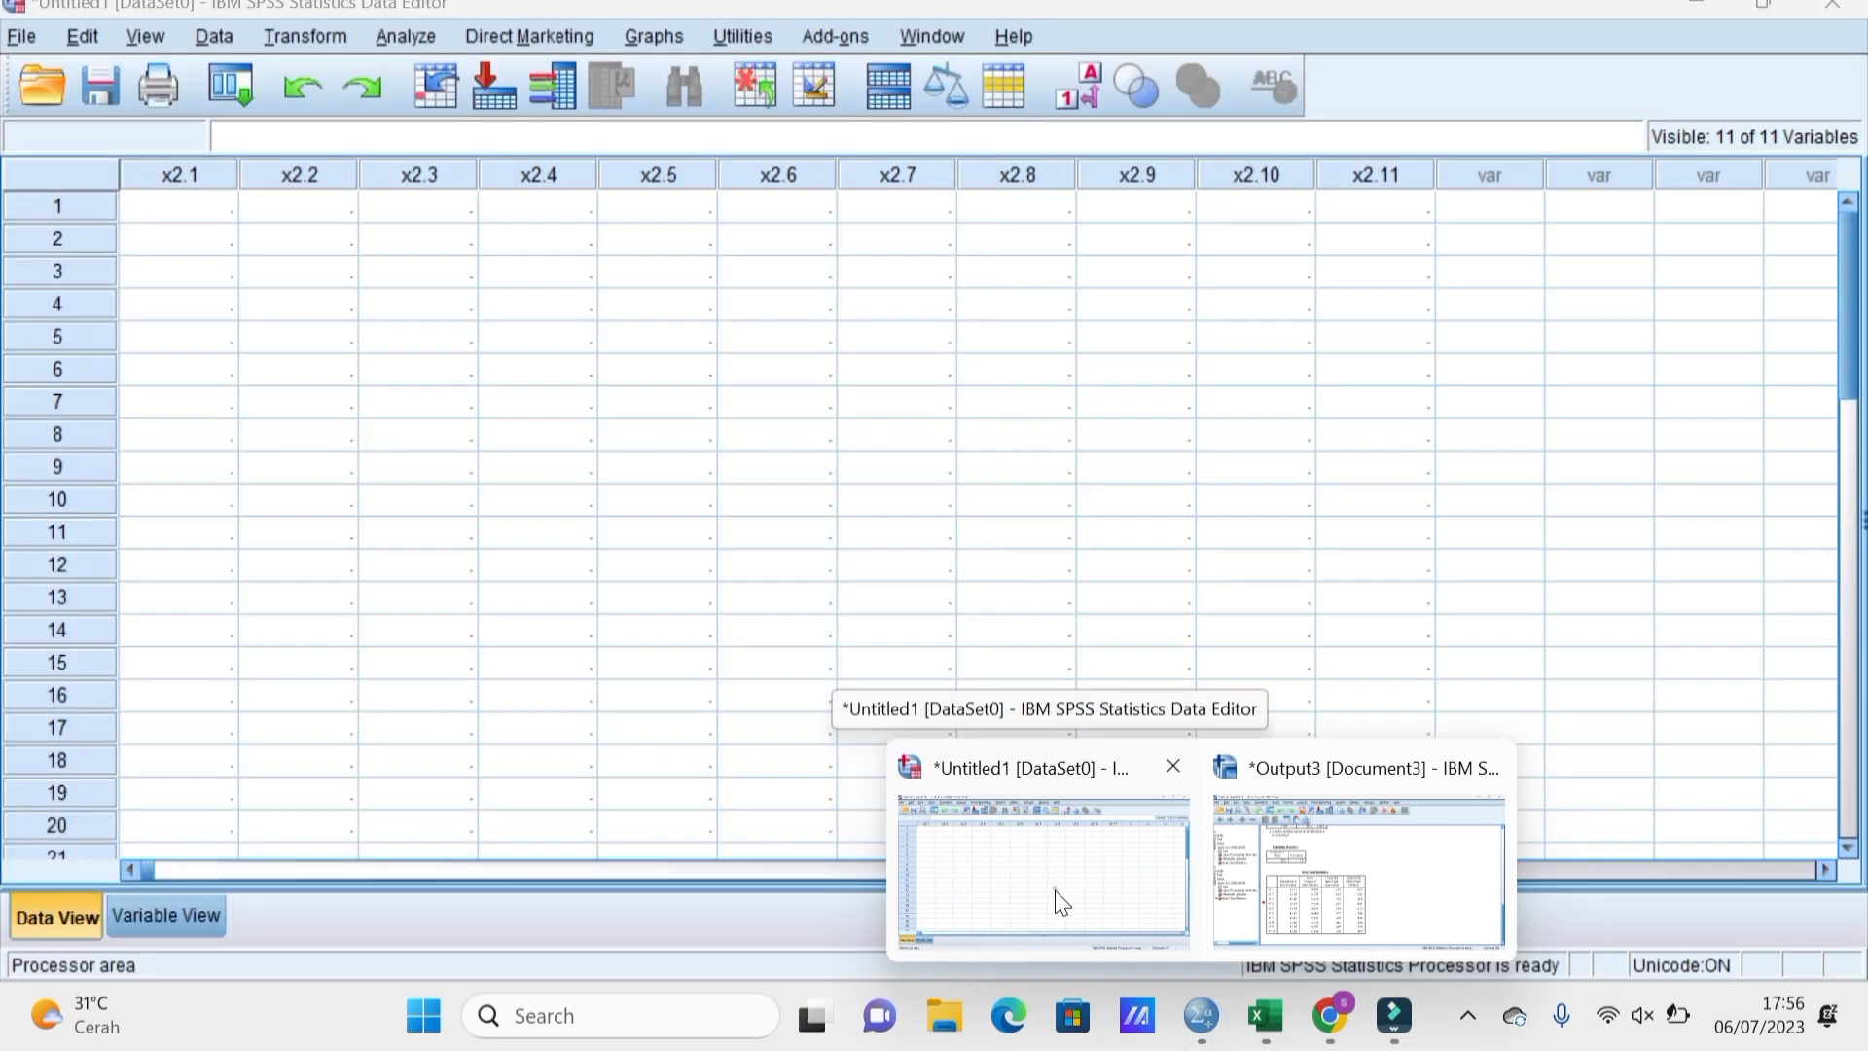
Paste the copied X2 responses into the SPSS Data Editor, starting at row 1 of x2.1.
left_click(1055, 889)
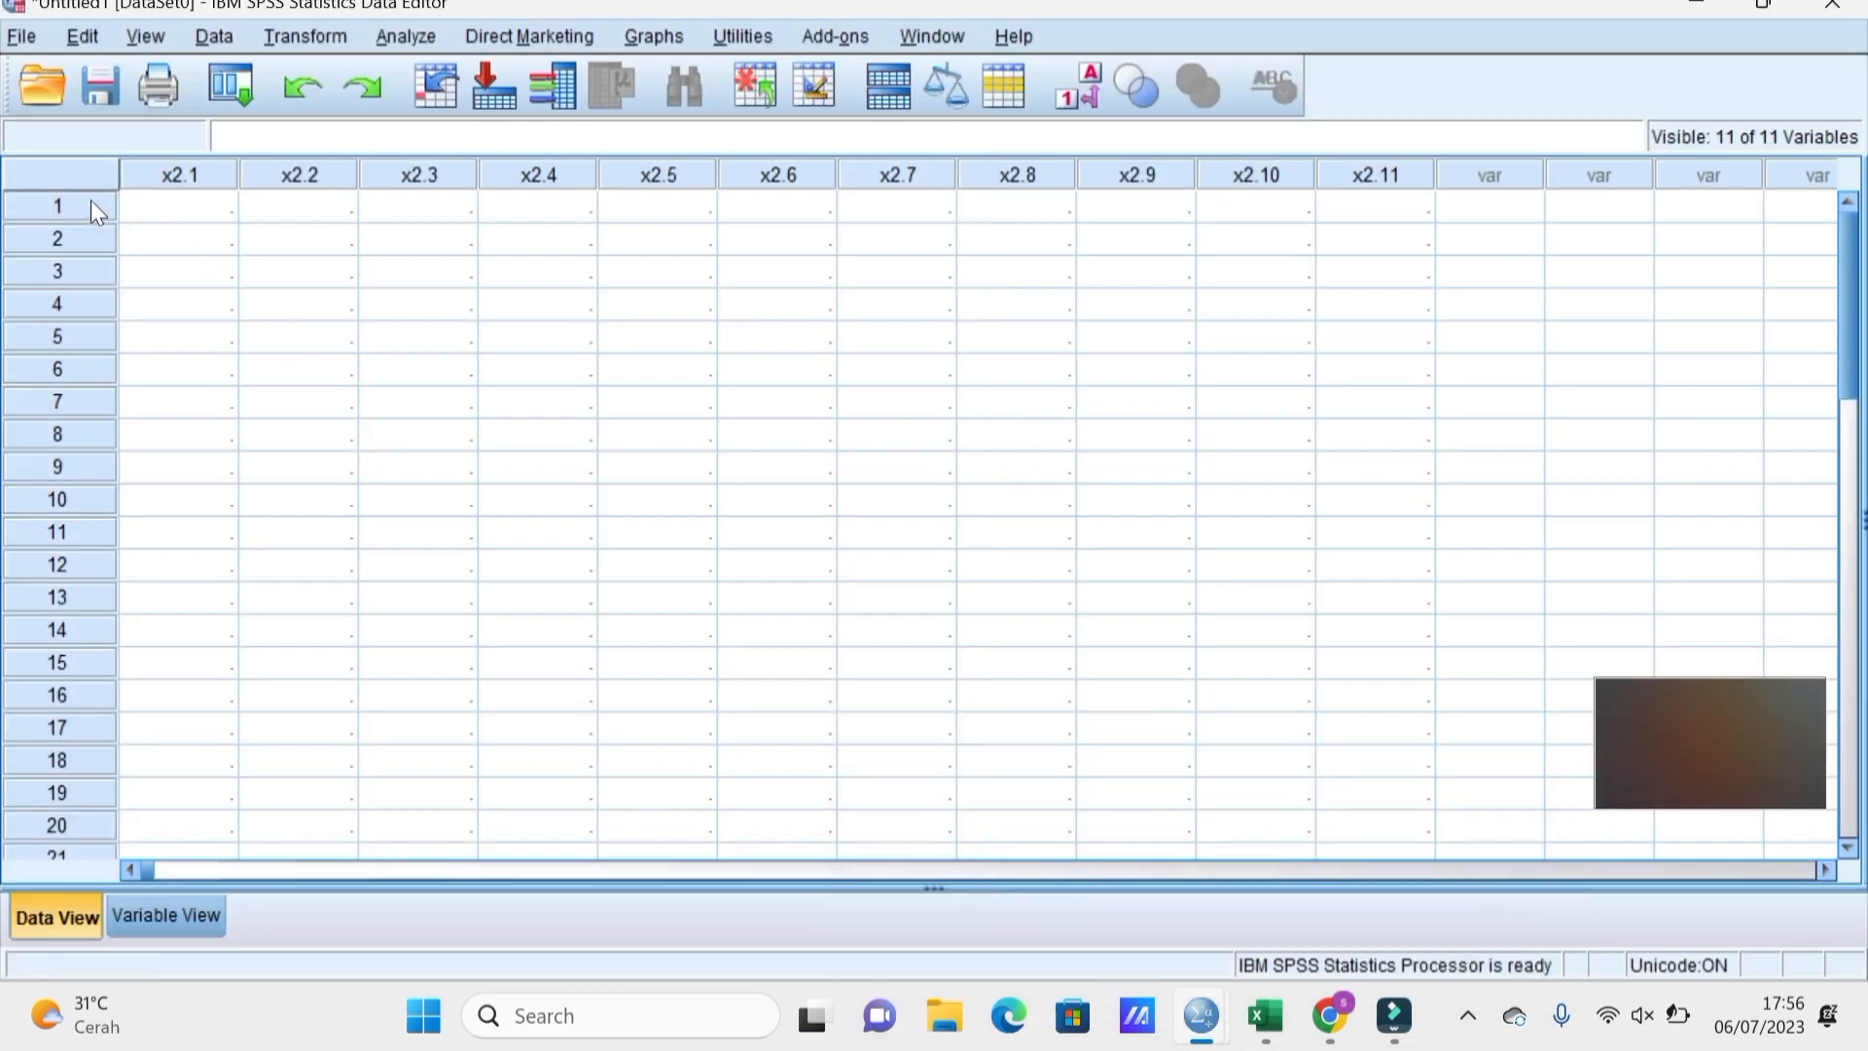
left_click(169, 220)
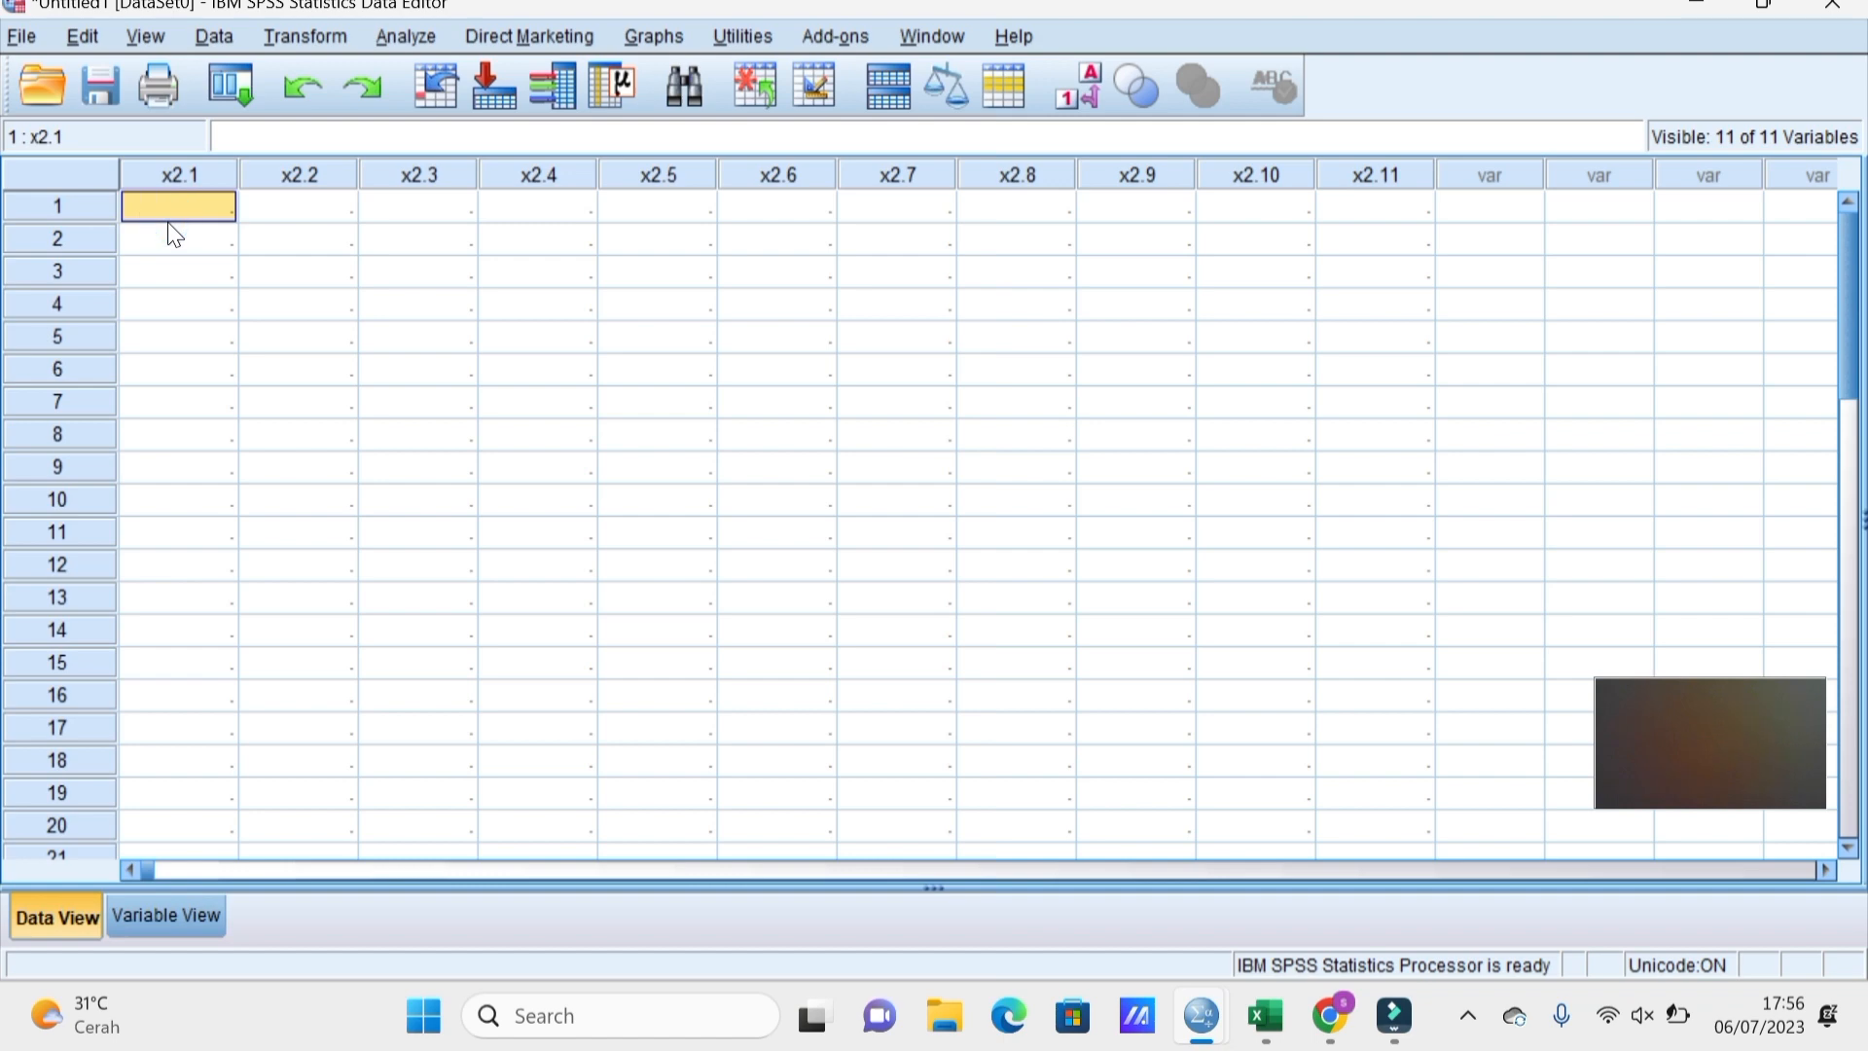
key("ctrl+v")
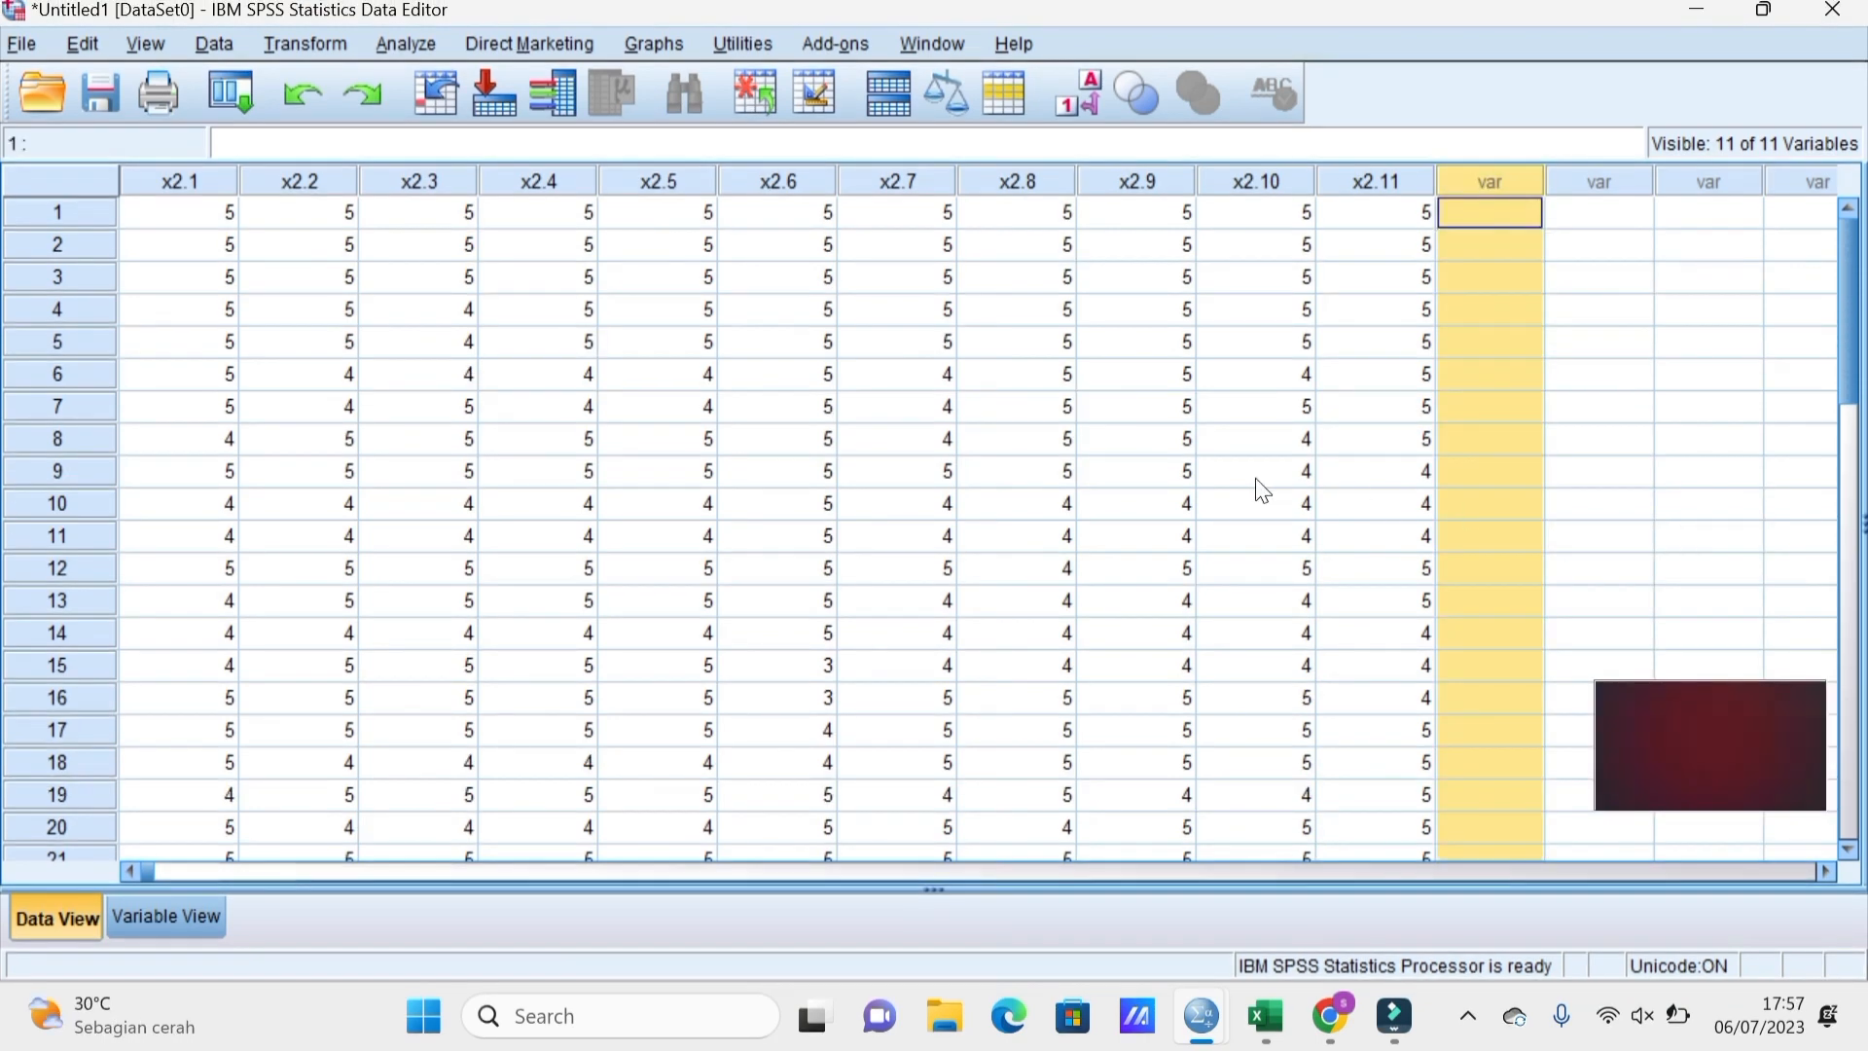
left_click(1065, 477)
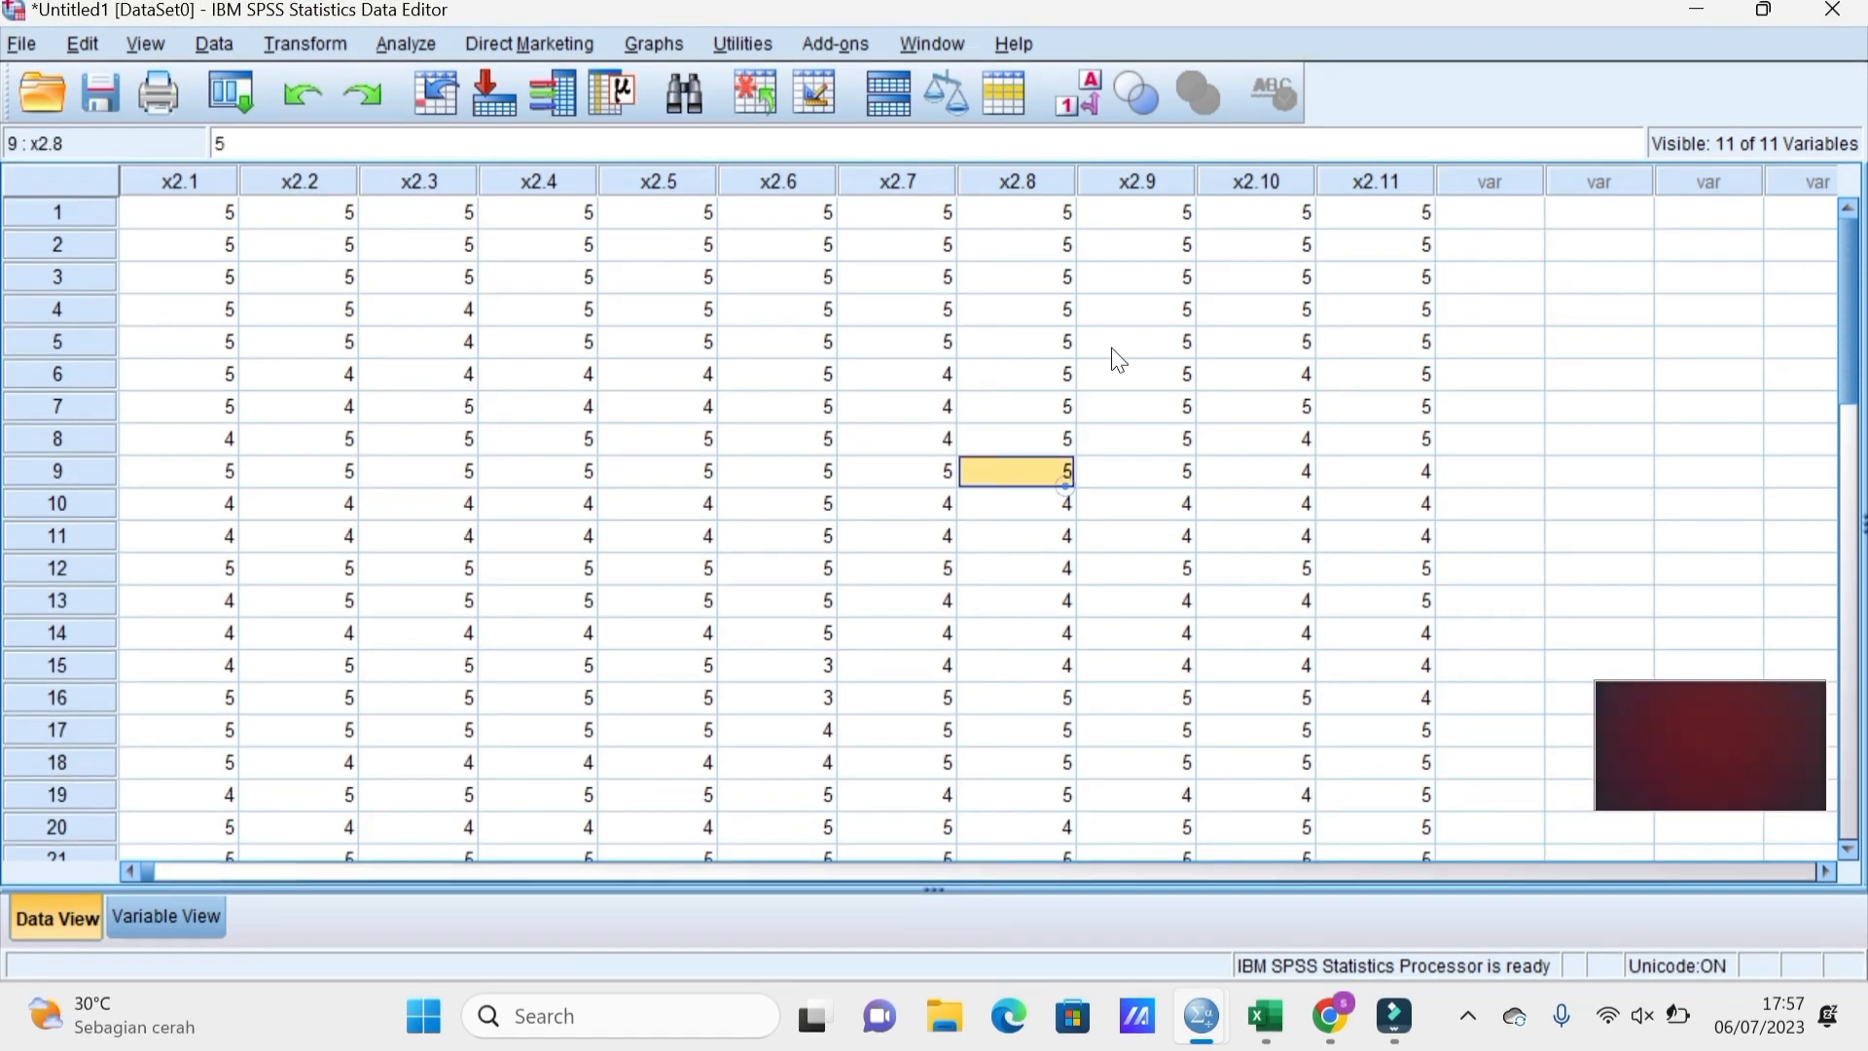
left_click(418, 33)
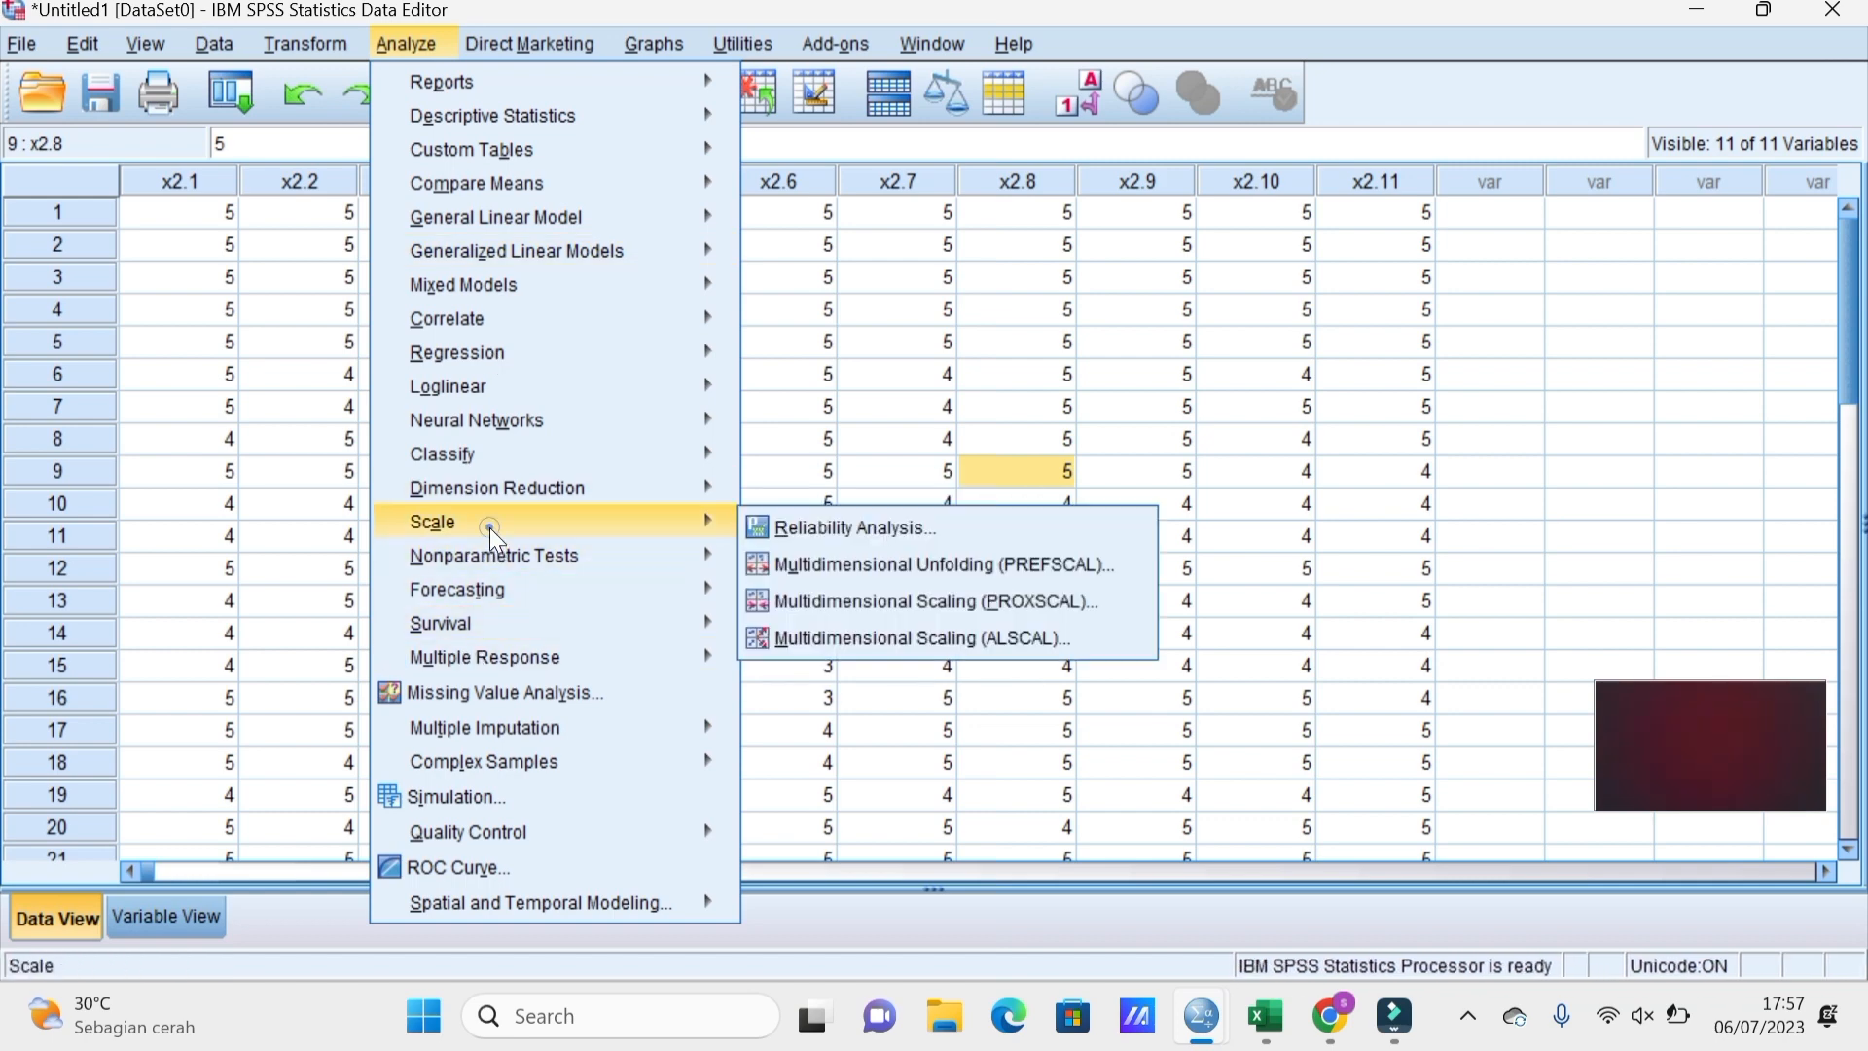
Run Reliability Analysis on all eleven x2 items with 'Scale if item deleted' statistics.
mouse_move(654, 526)
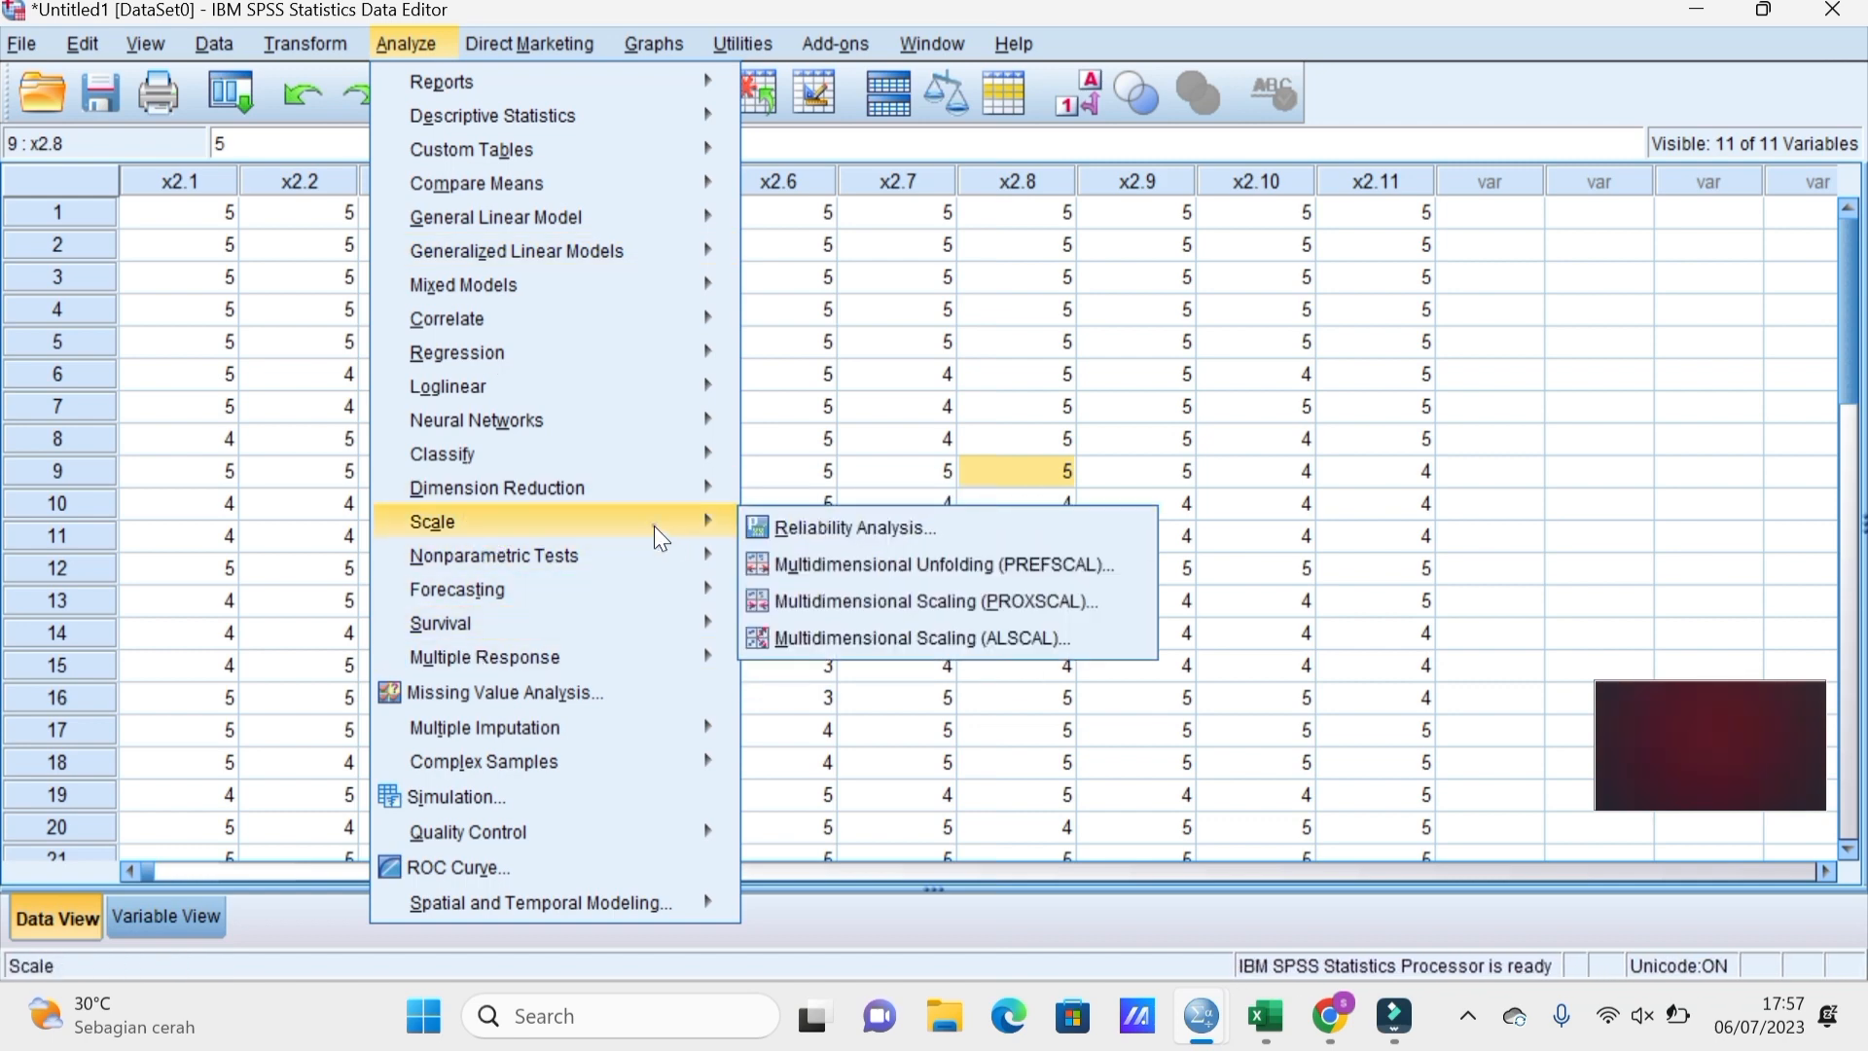
left_click(811, 525)
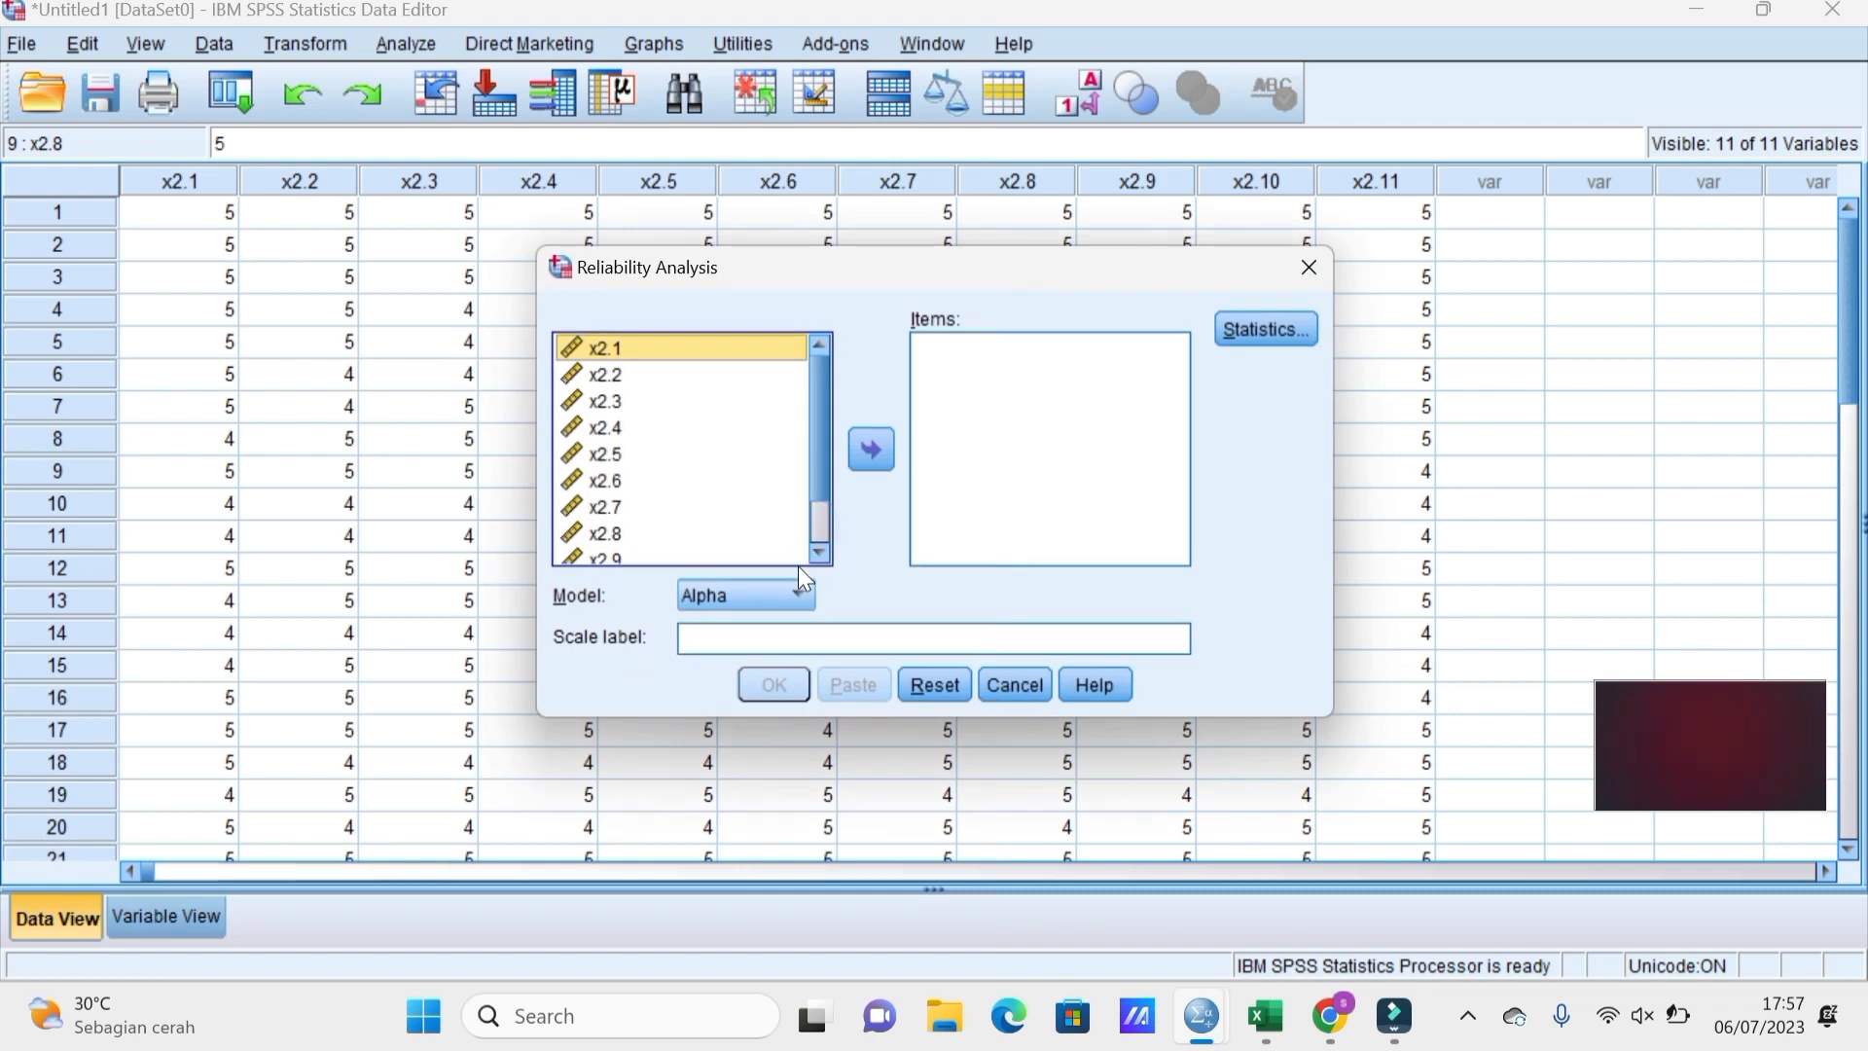
key("ctrl+a")
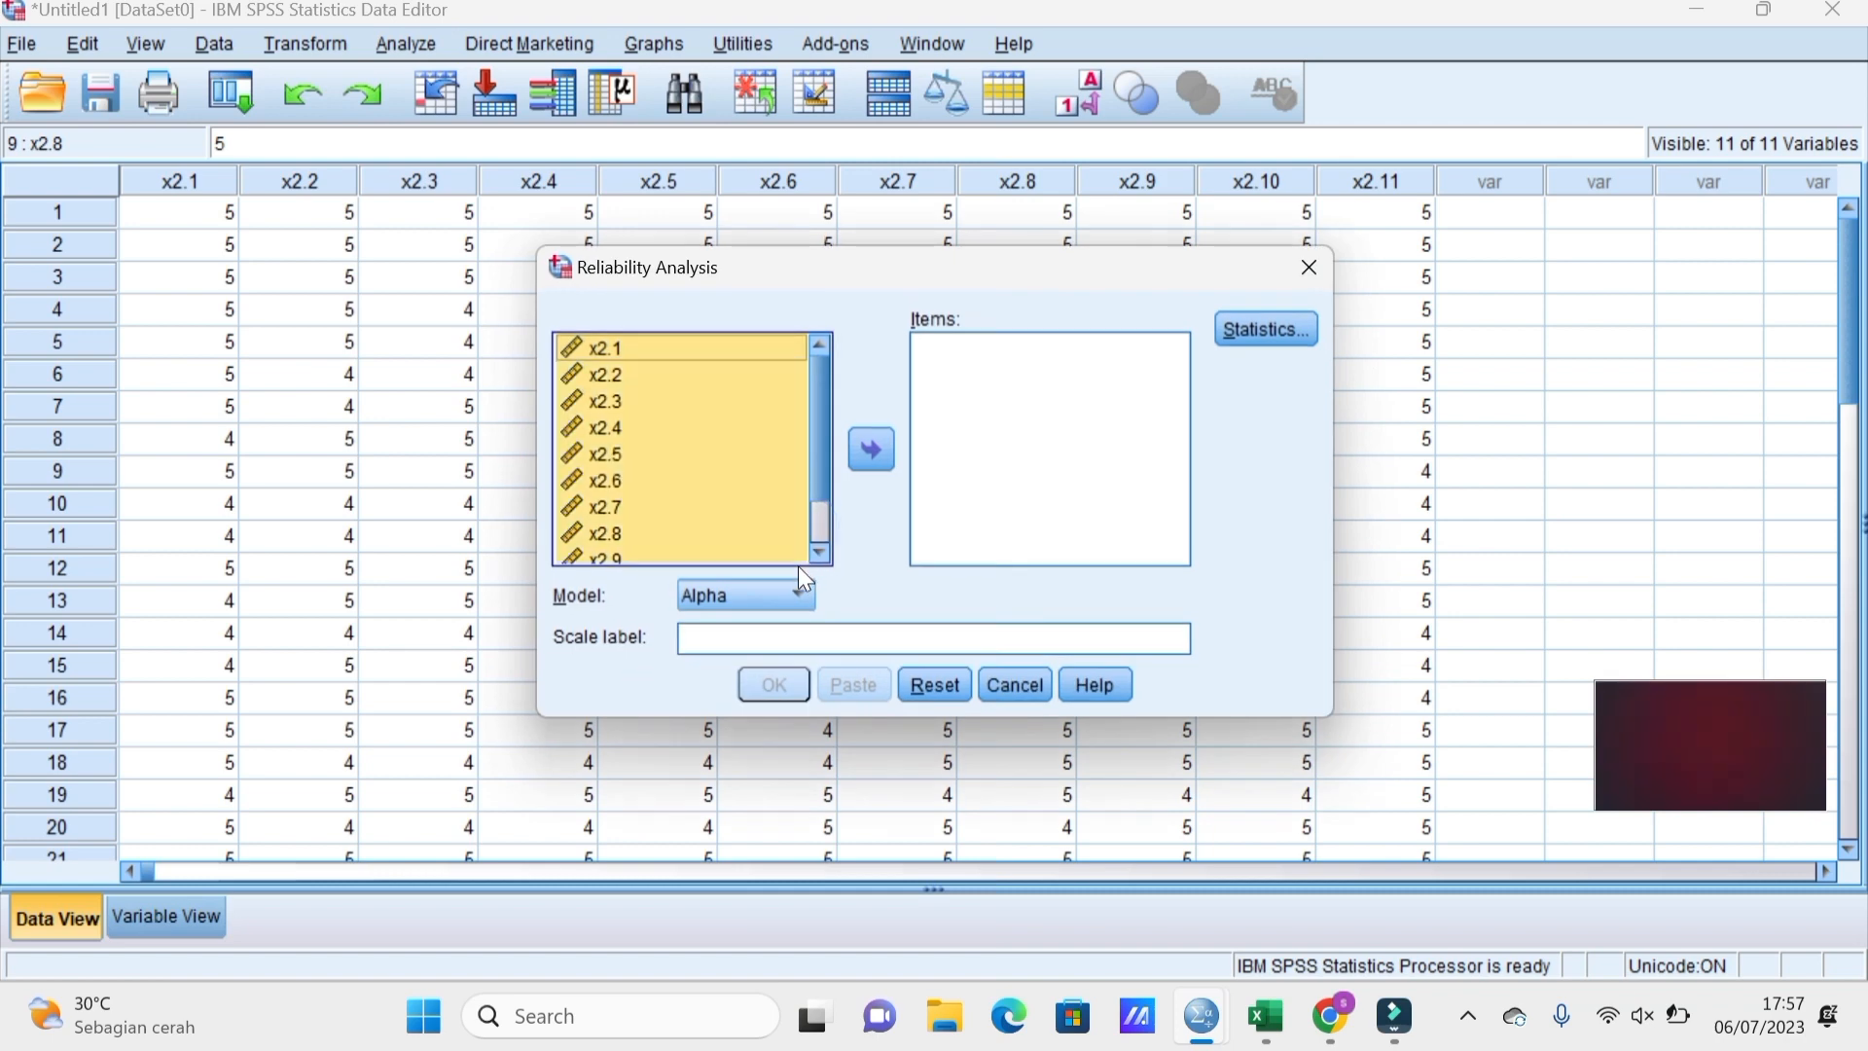
left_click(874, 451)
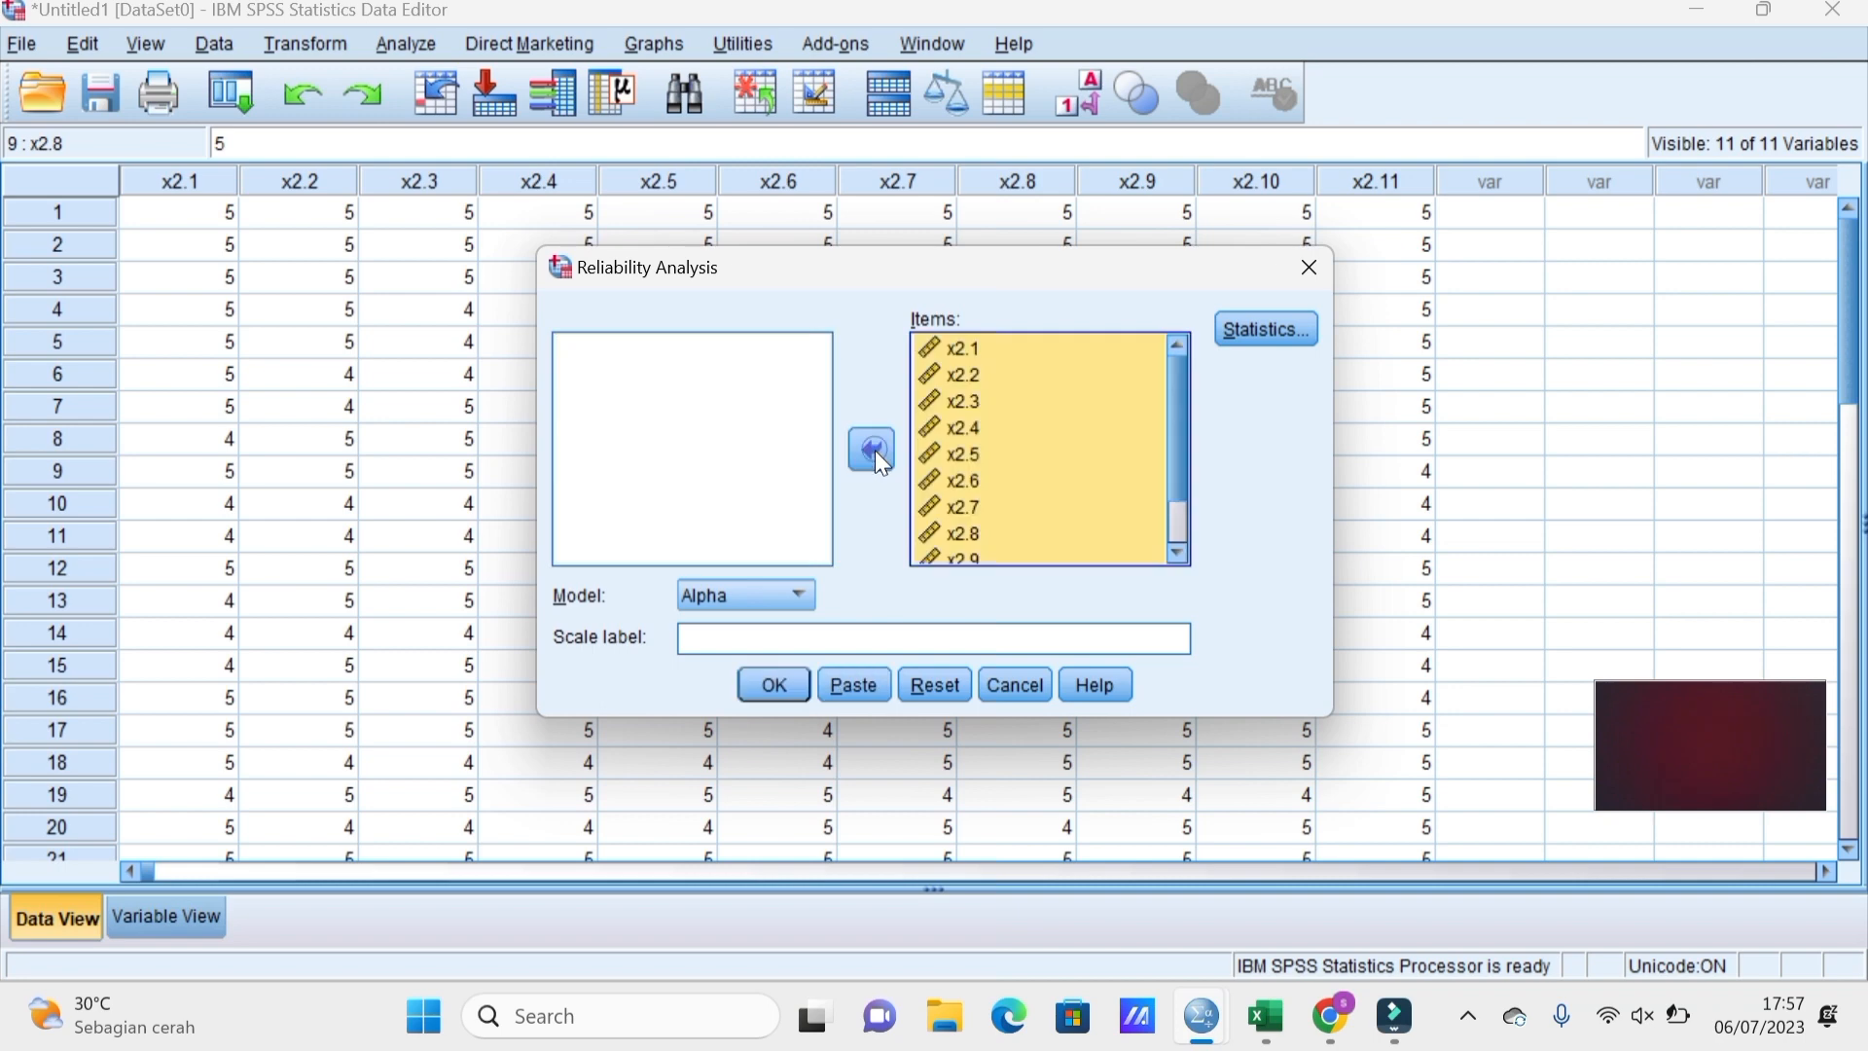
left_click(1229, 333)
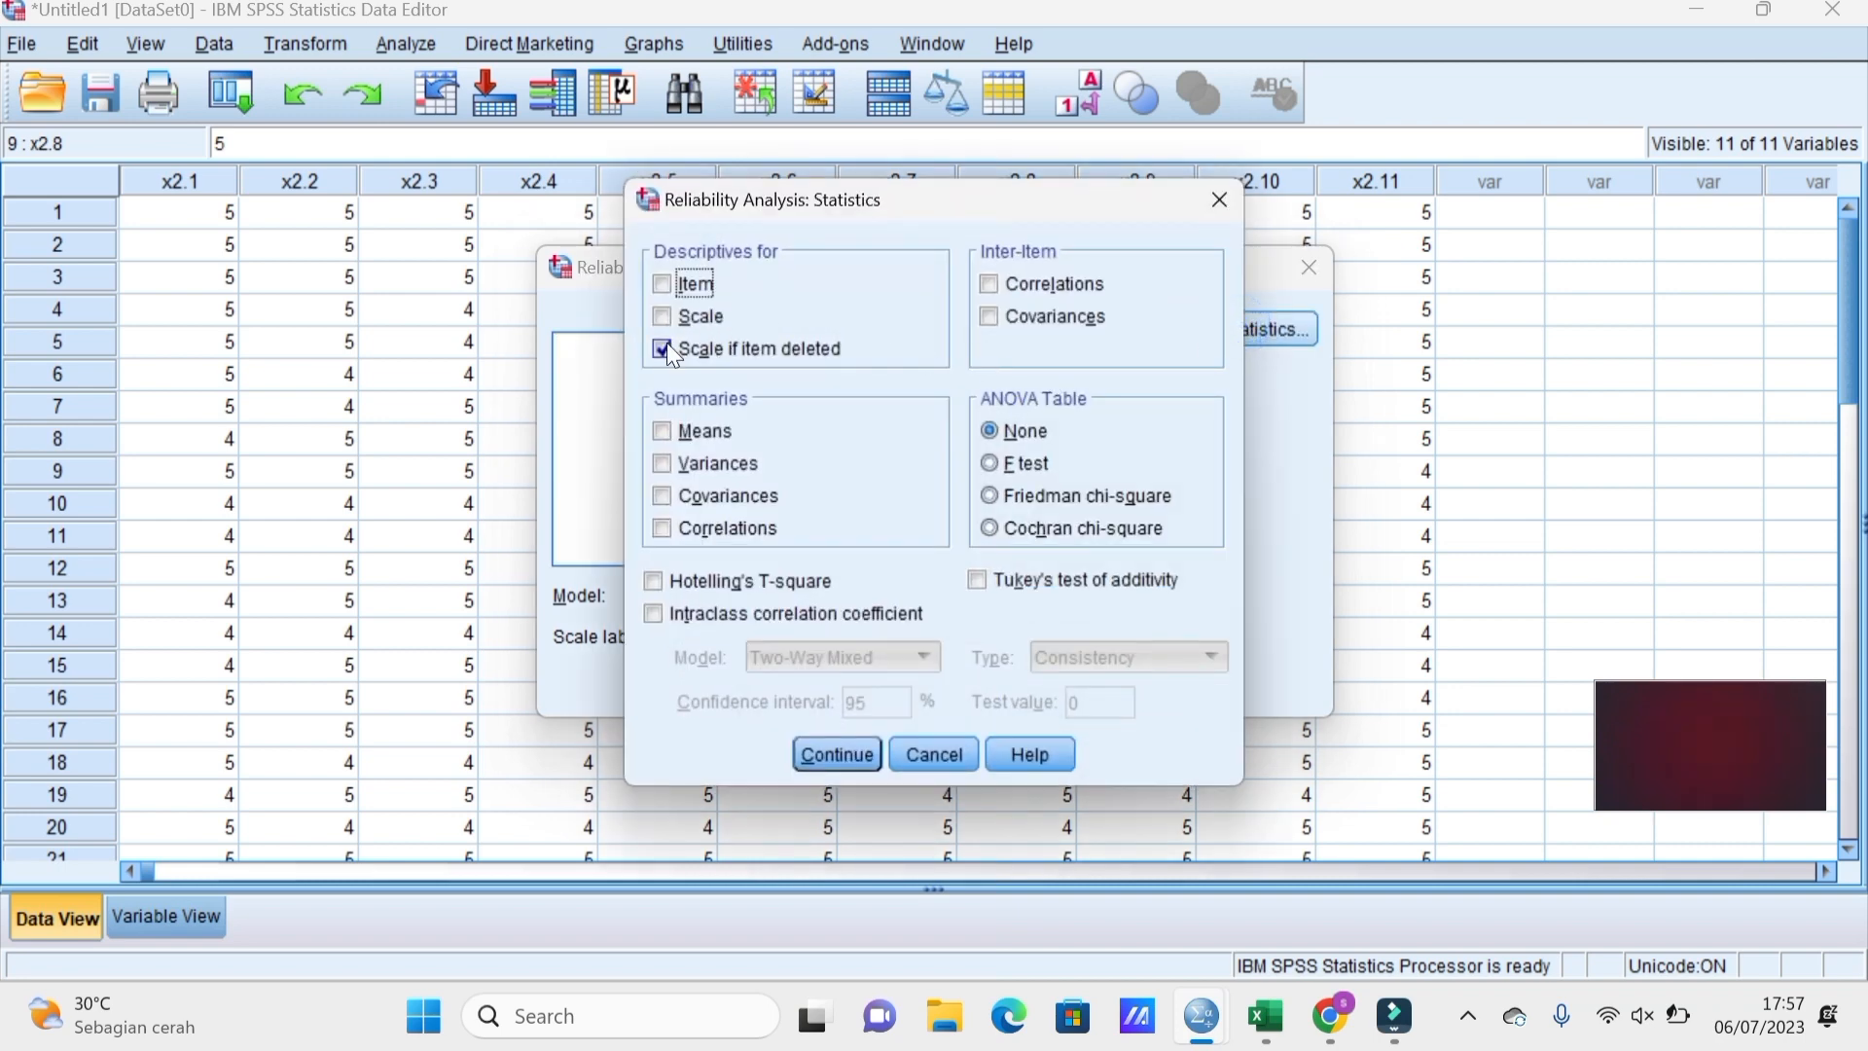
left_click(866, 754)
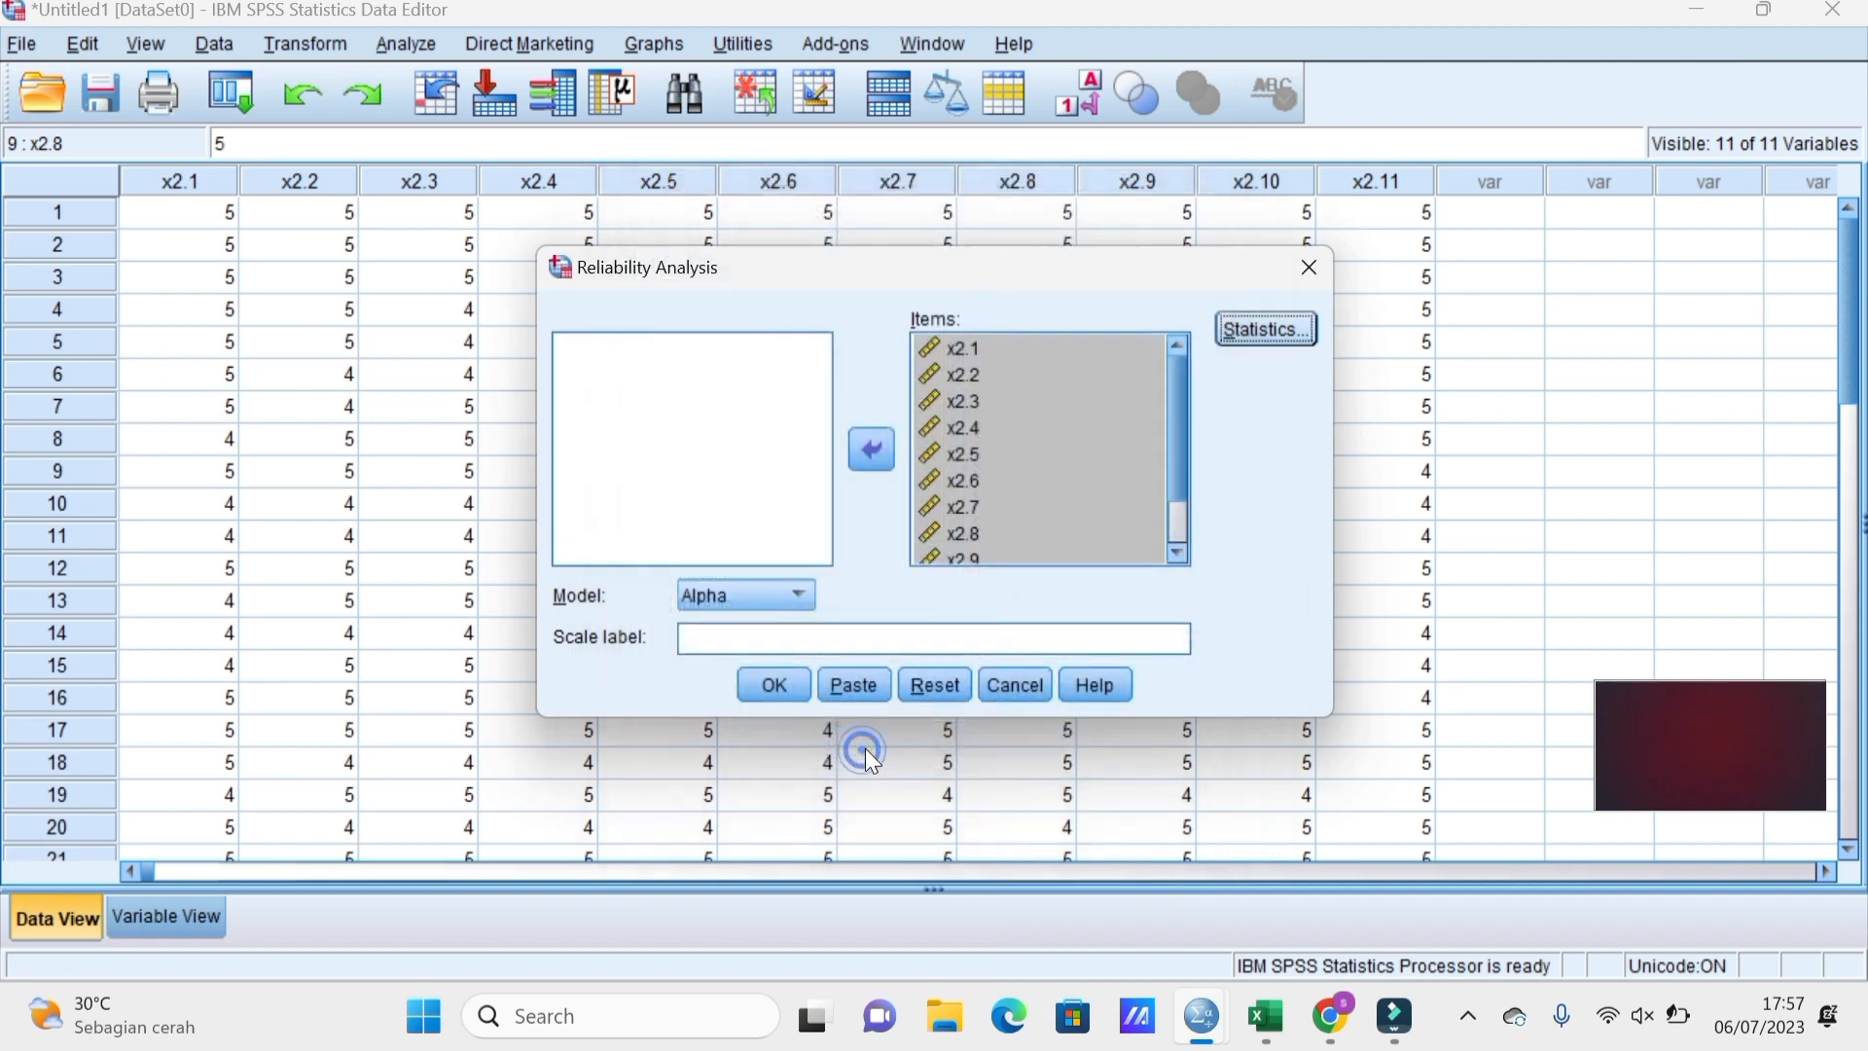
left_click(802, 685)
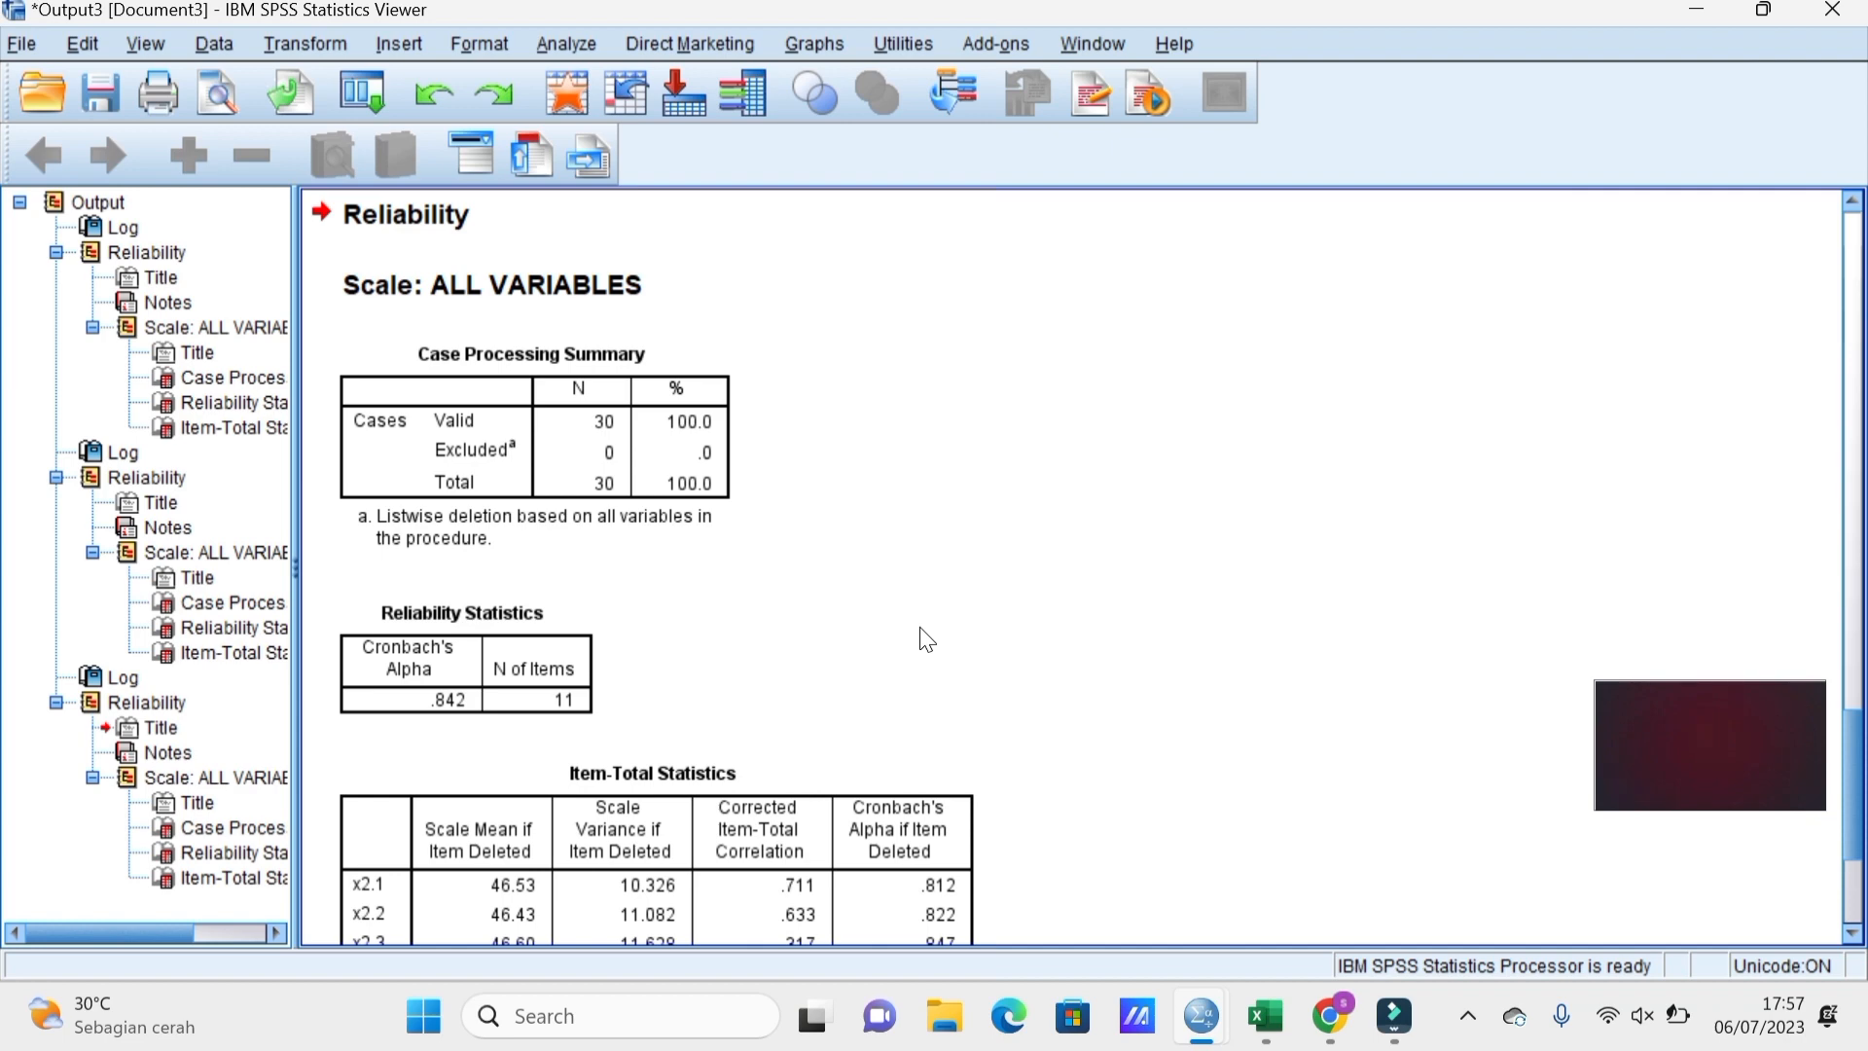
Review the reliability output tables, then open a new untitled dataset in Variable View.
scroll(924, 637, "down", 5)
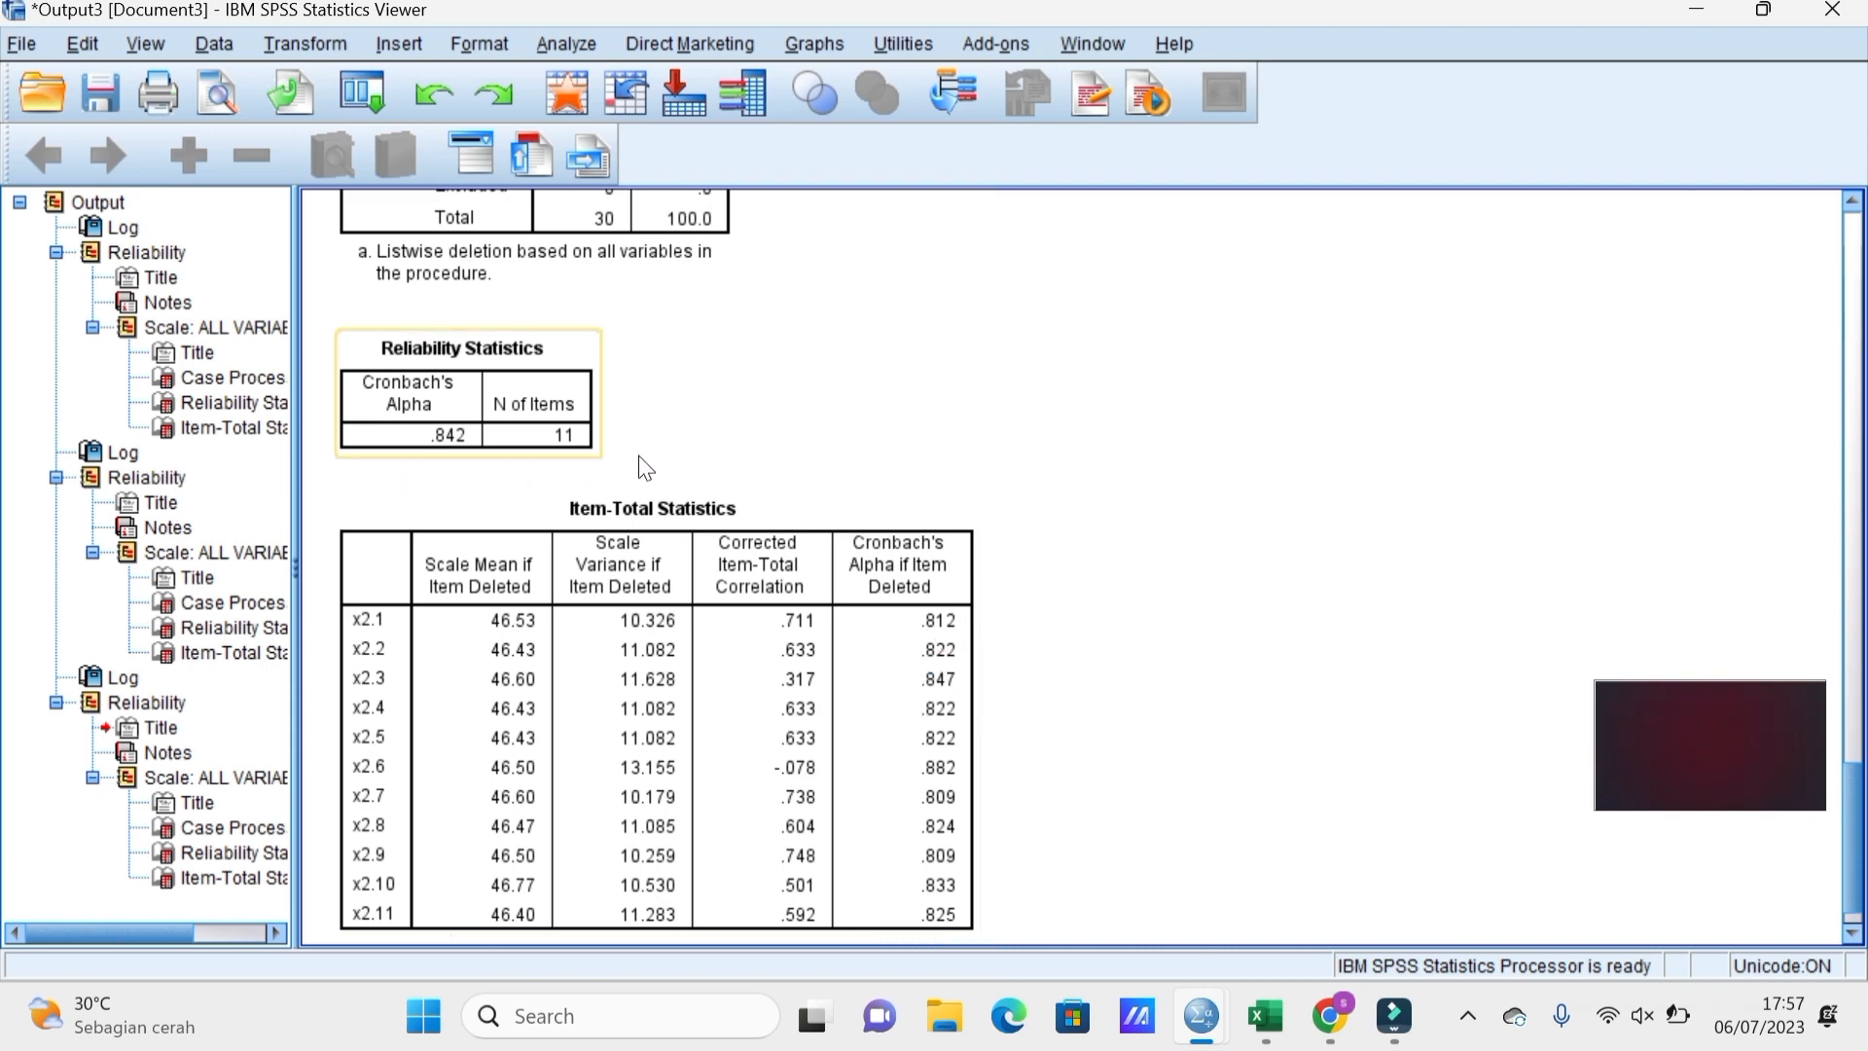
scroll(815, 455, "up", 3)
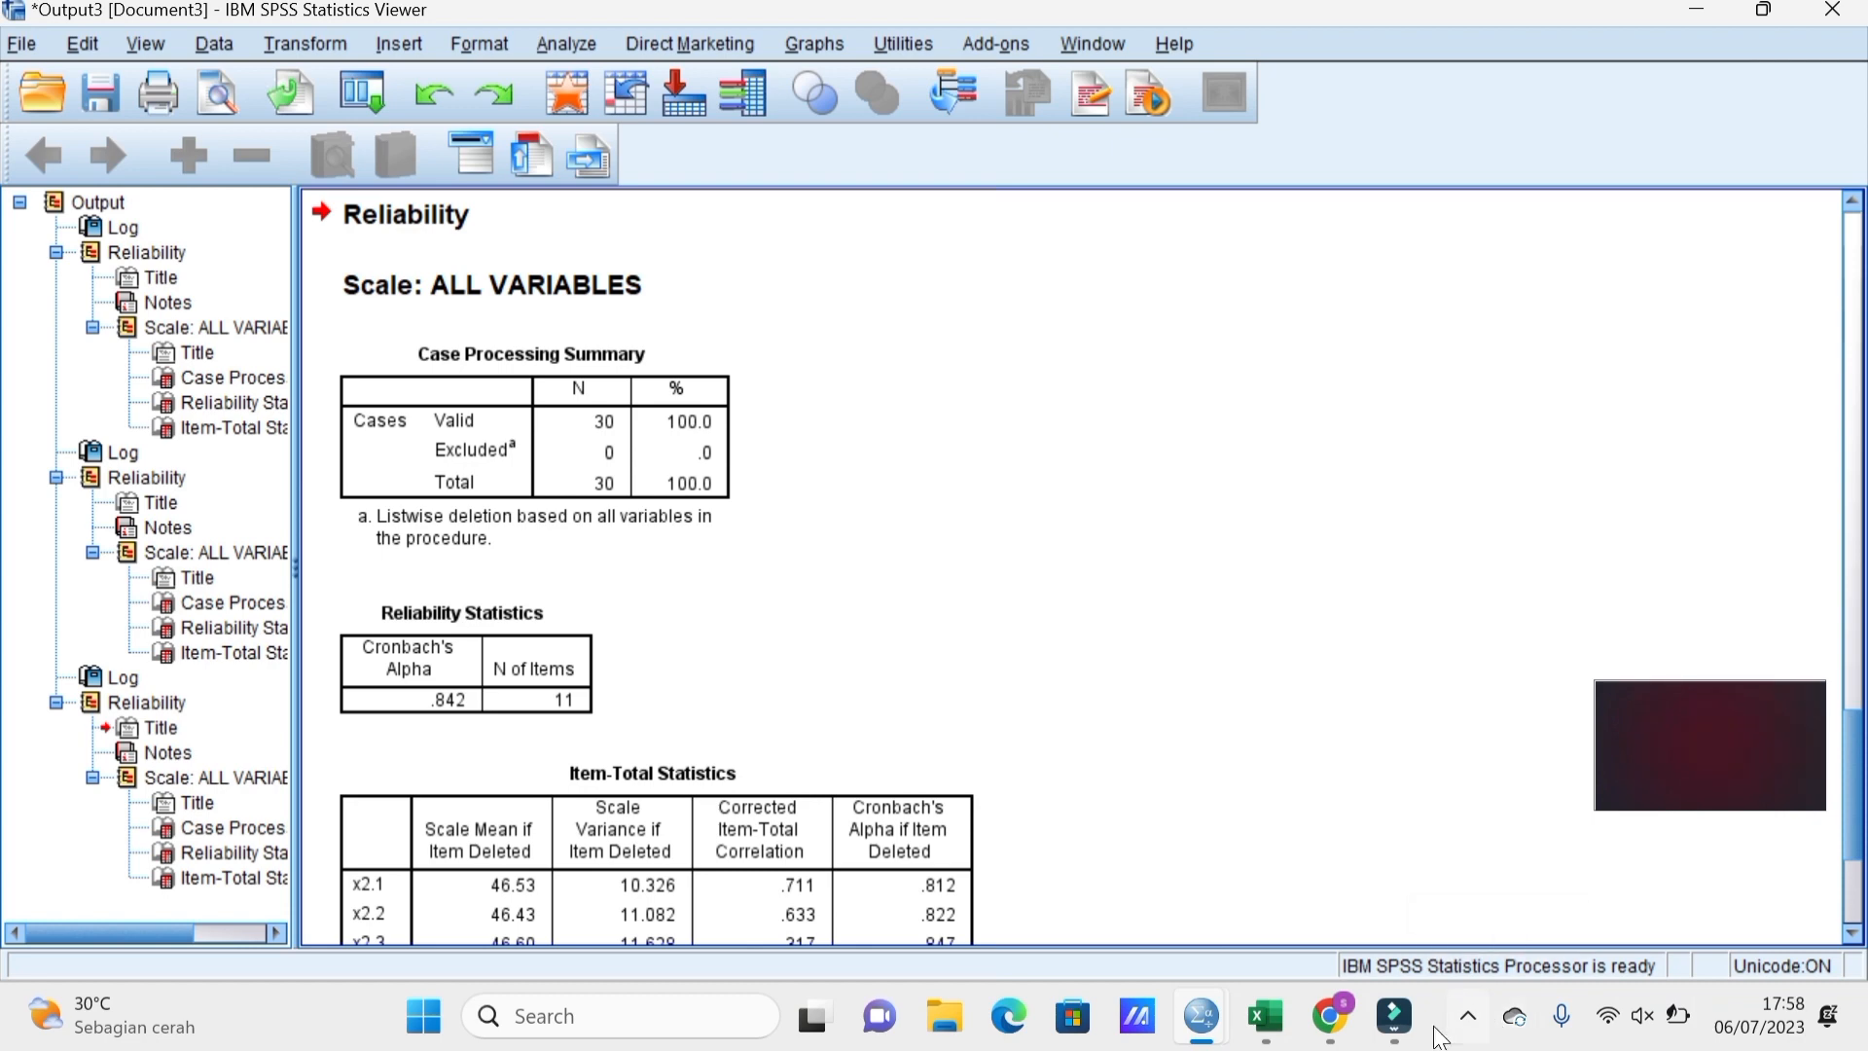
left_click(1514, 1018)
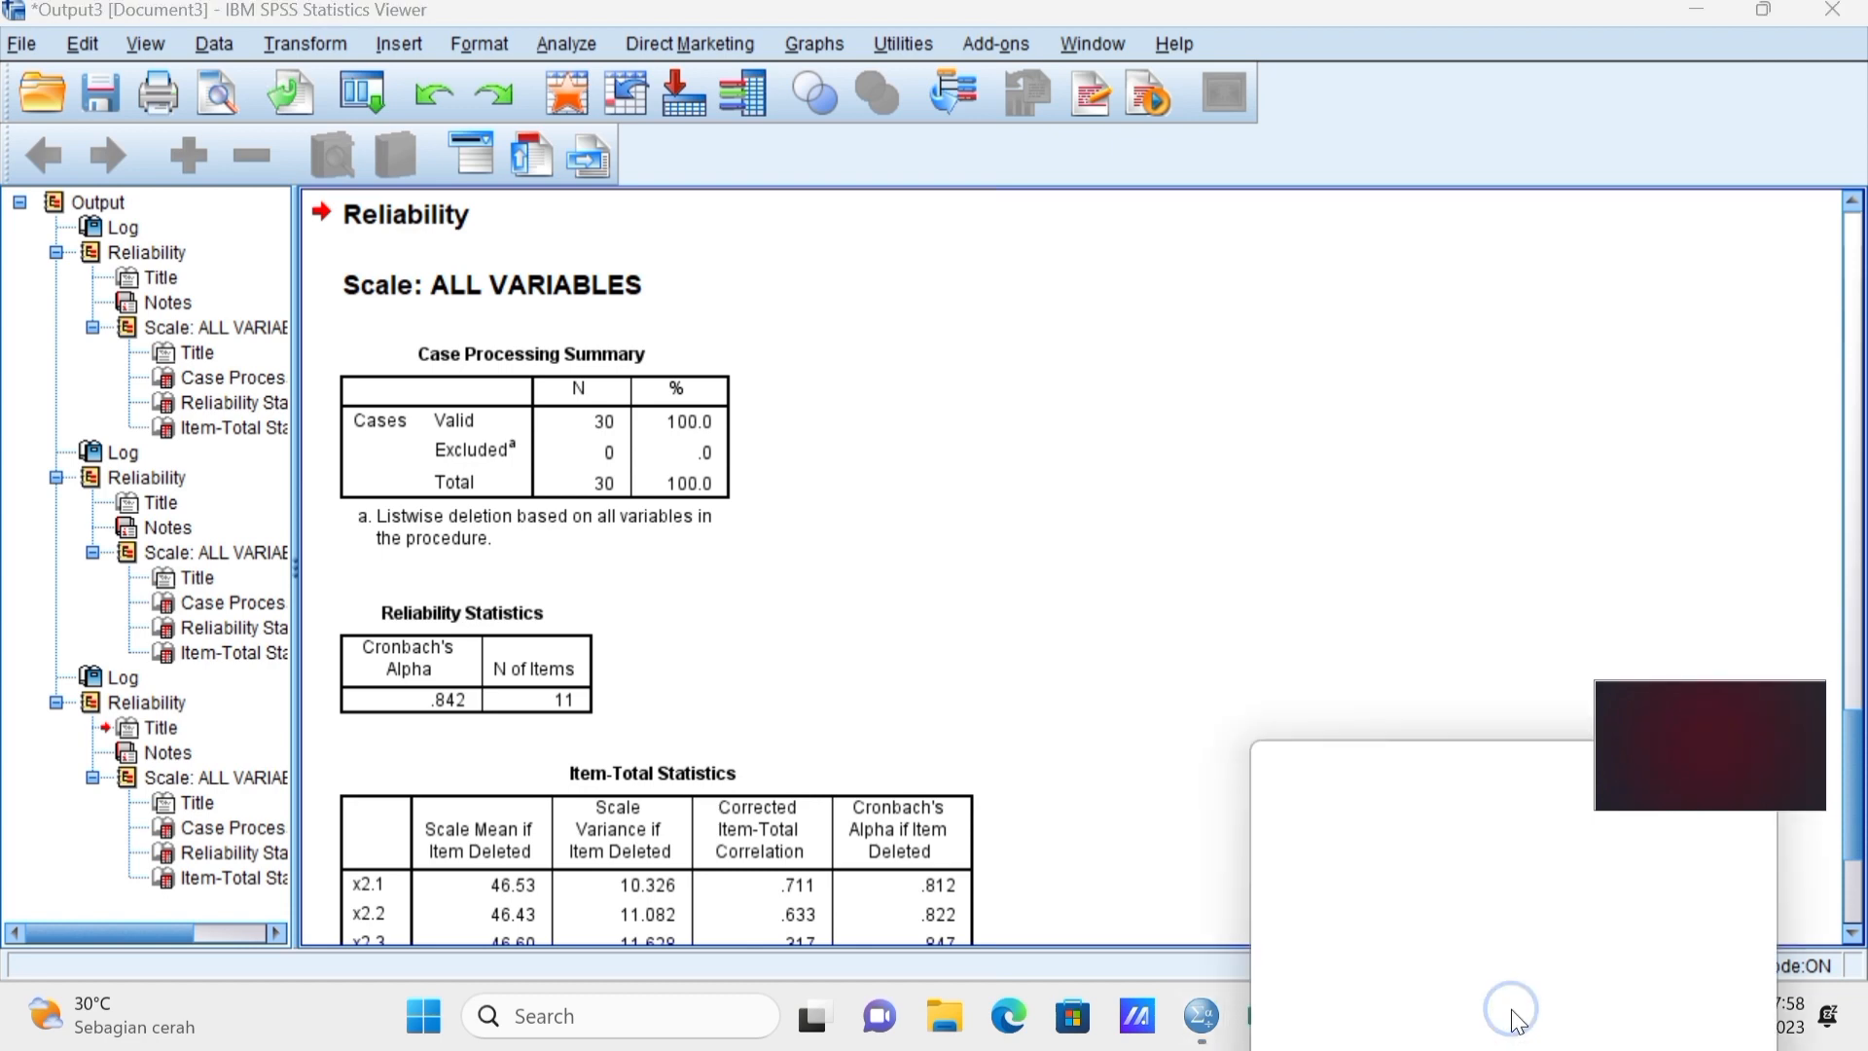
left_click(1171, 715)
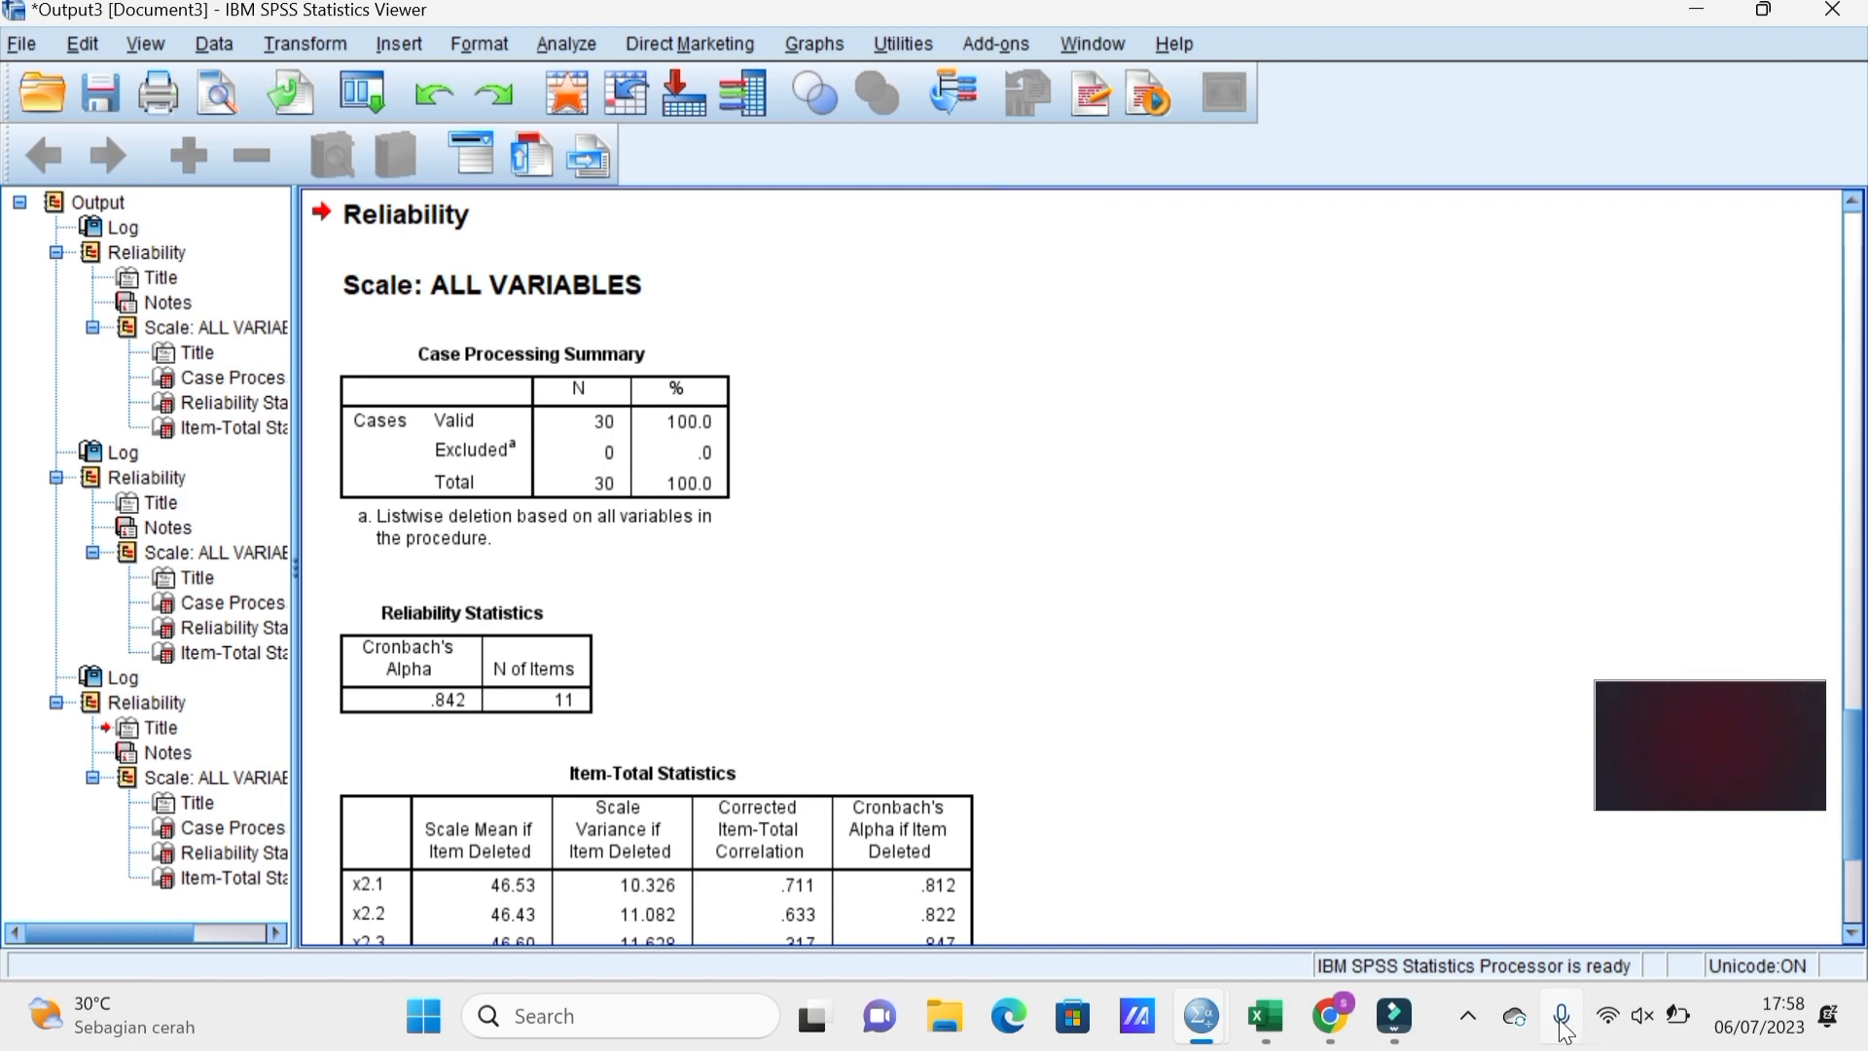
left_click(1468, 1016)
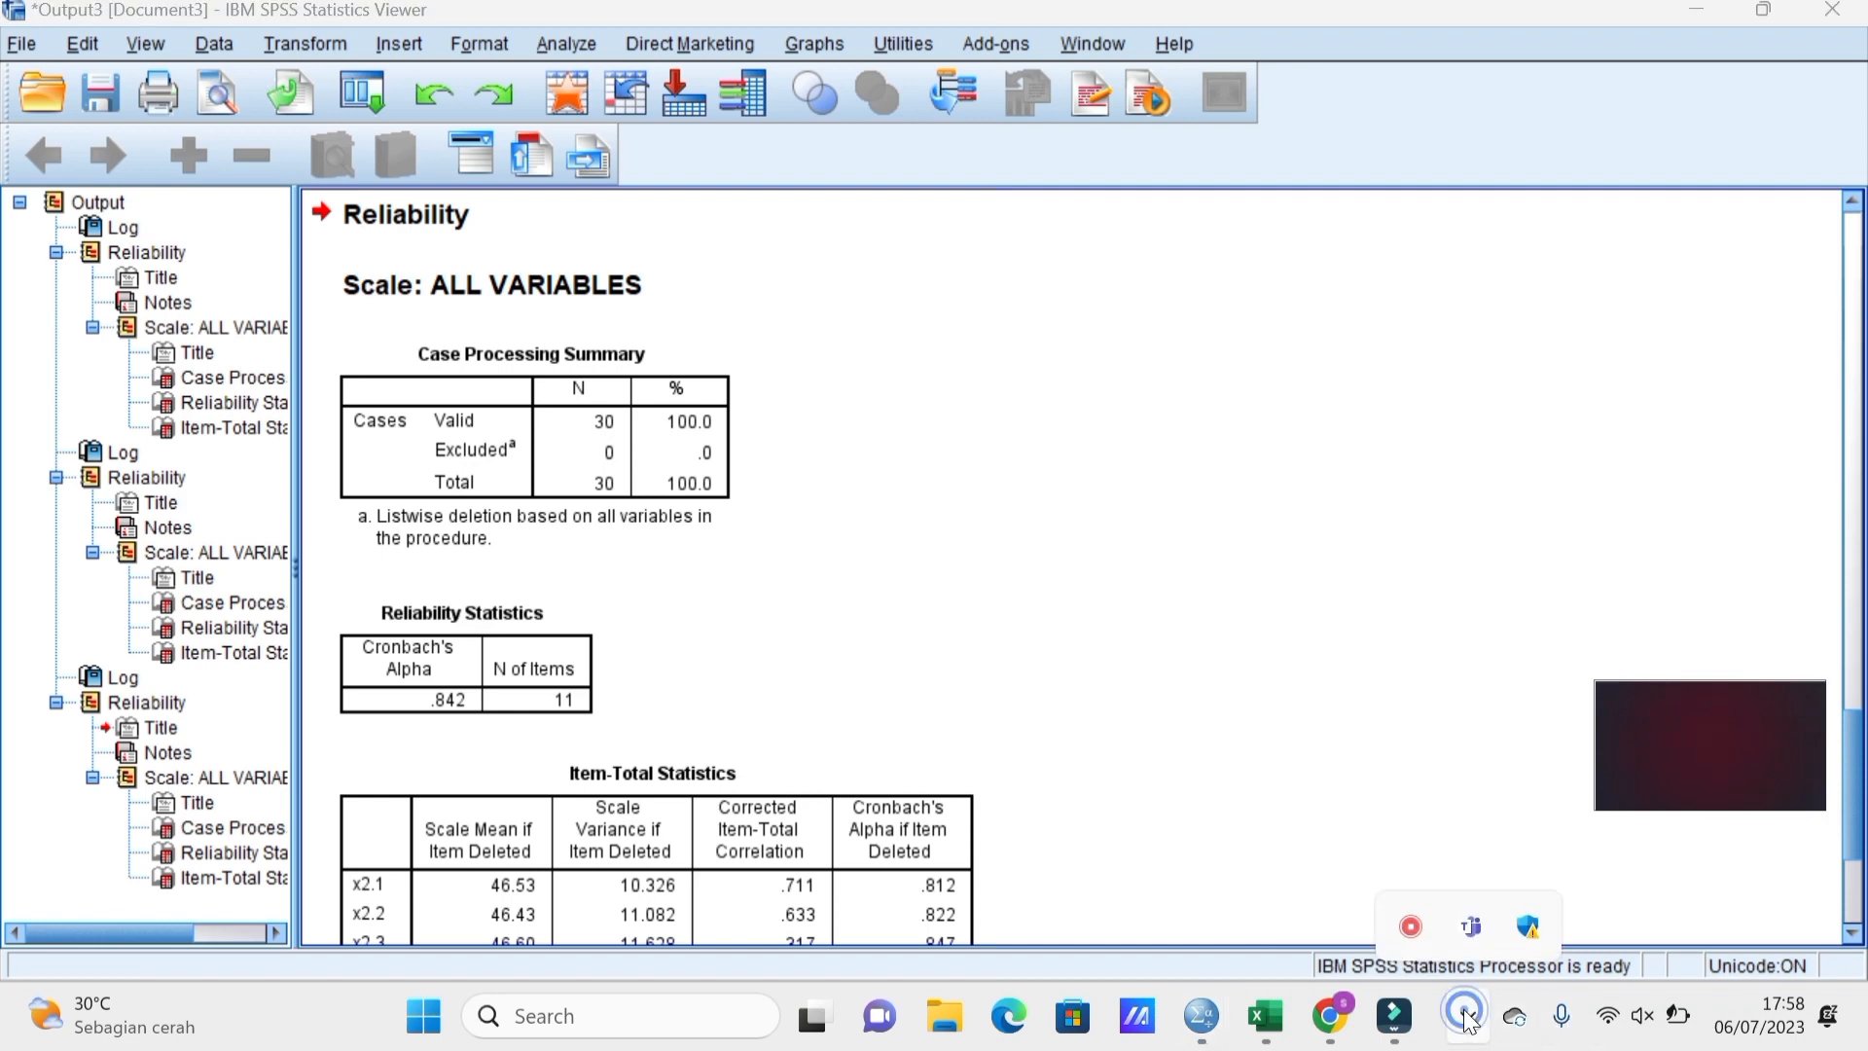
right_click(1418, 916)
left_click(1449, 944)
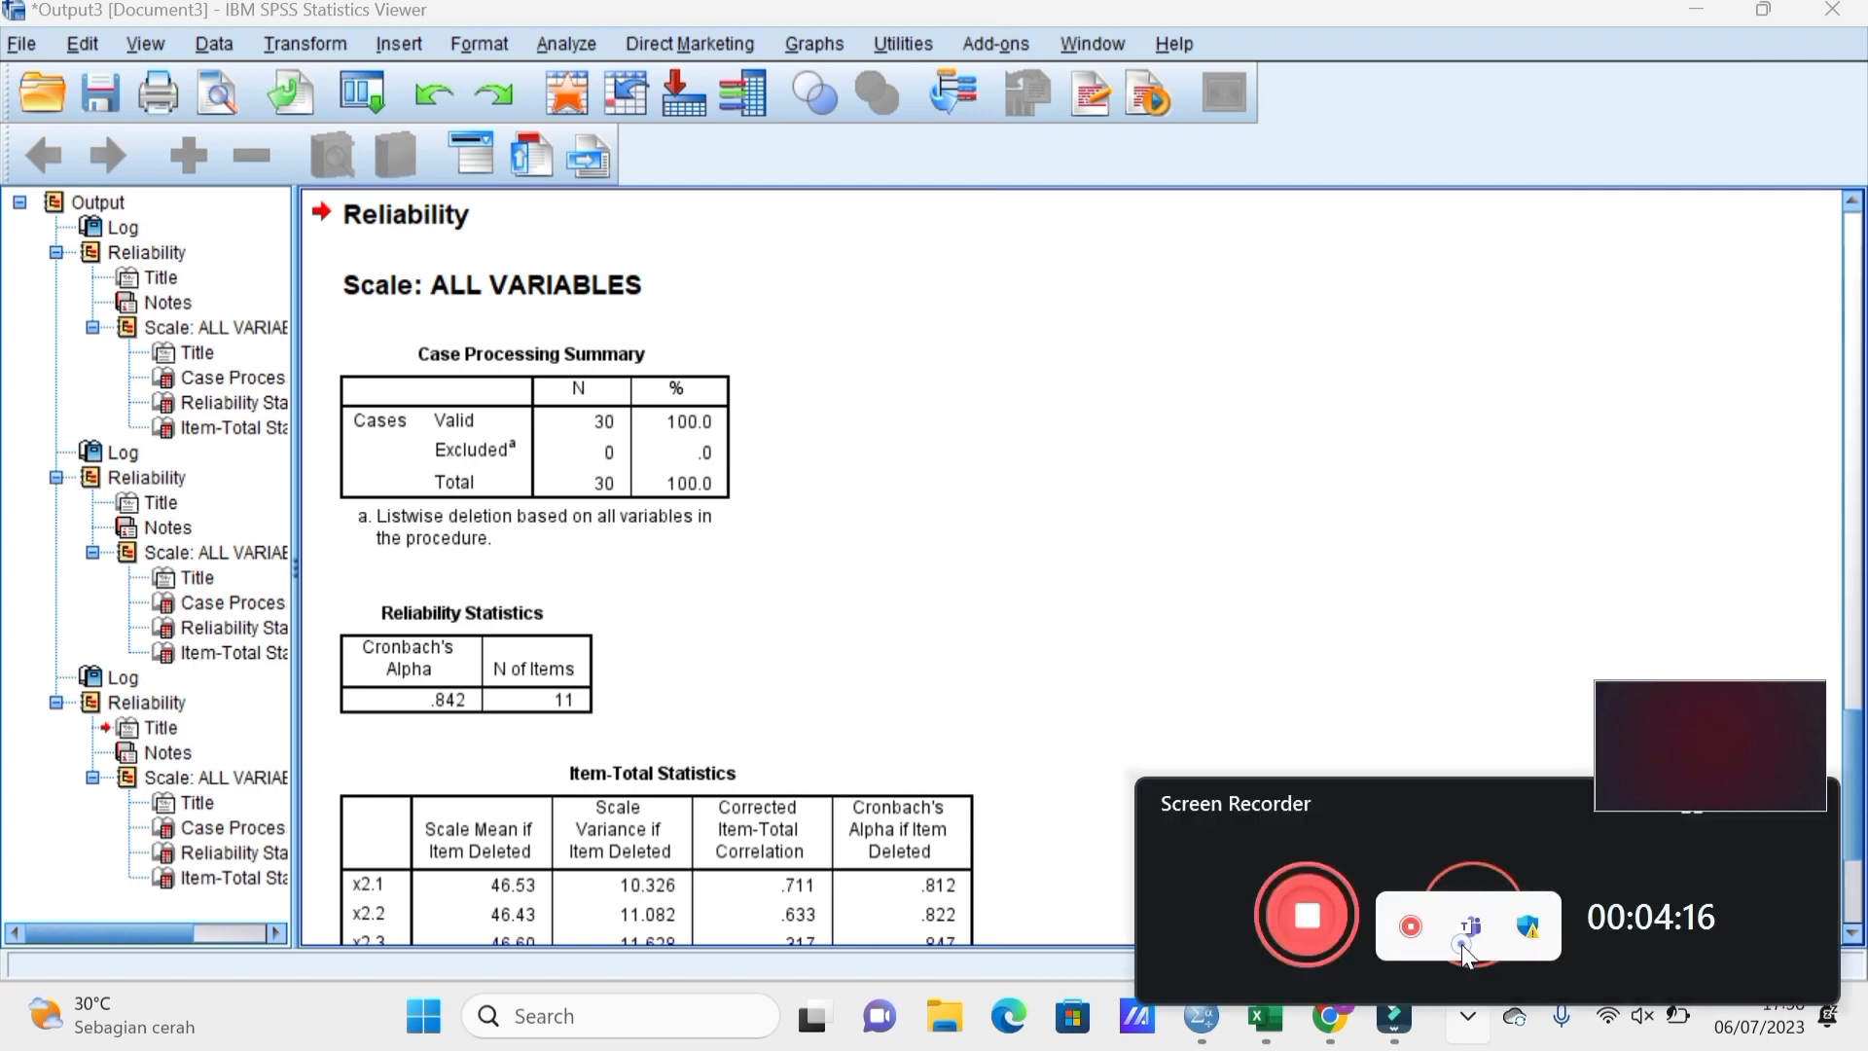
left_click(1303, 919)
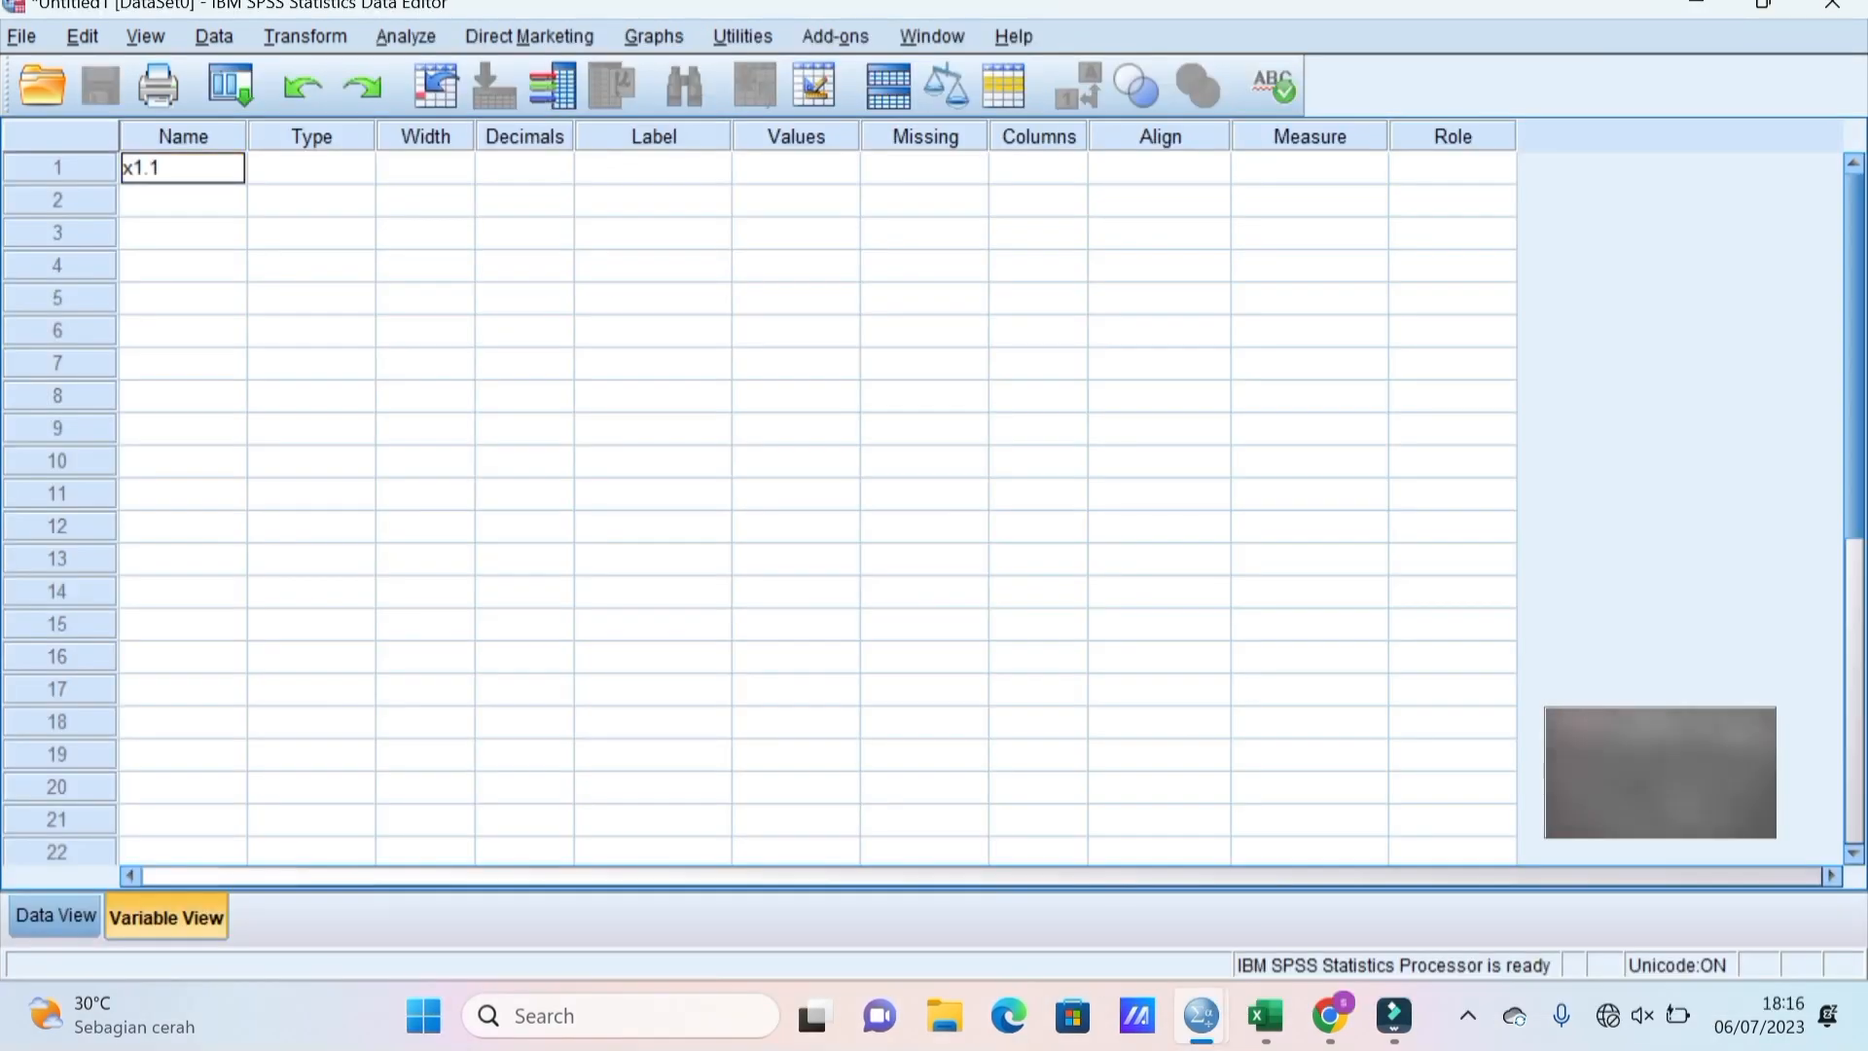
Enter variable names x1.2, x1.3, x1.4, x1.5, x1.6 and x1.7 in rows 2–7.
left_click(172, 201)
type("x1")
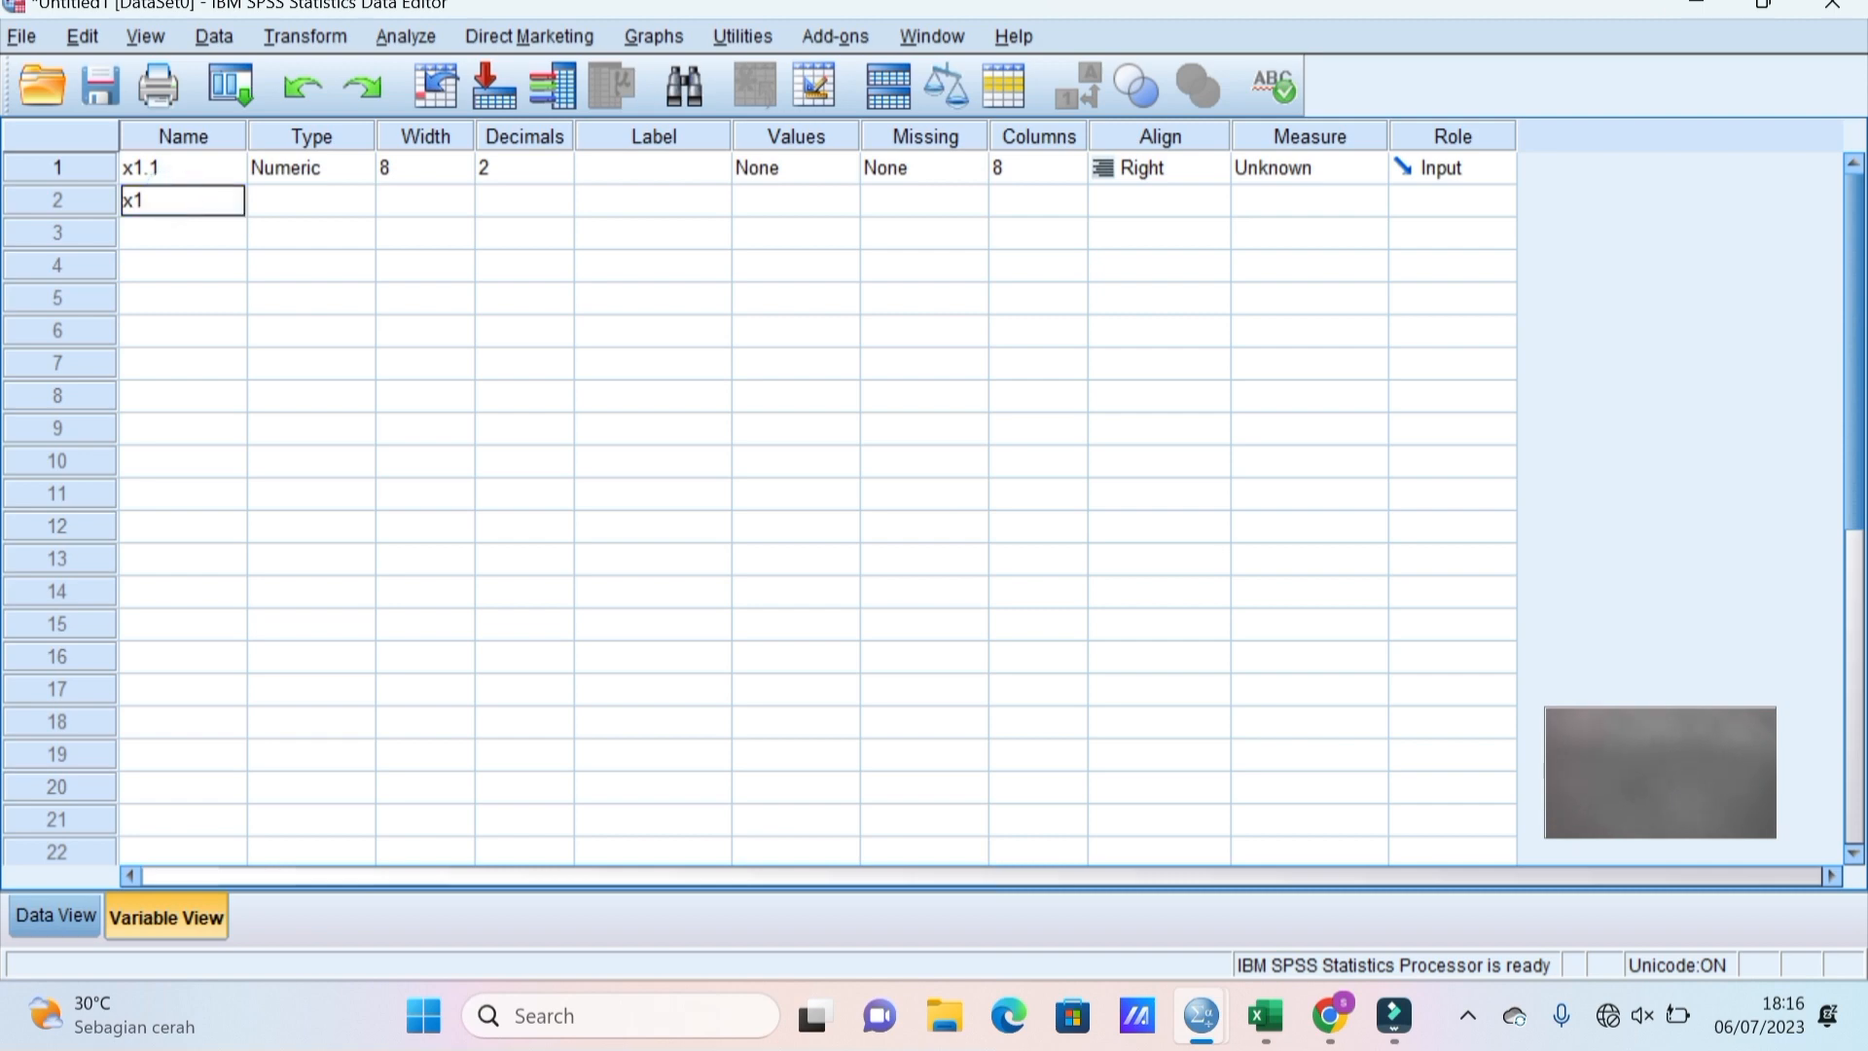
type(".2")
left_click(159, 229)
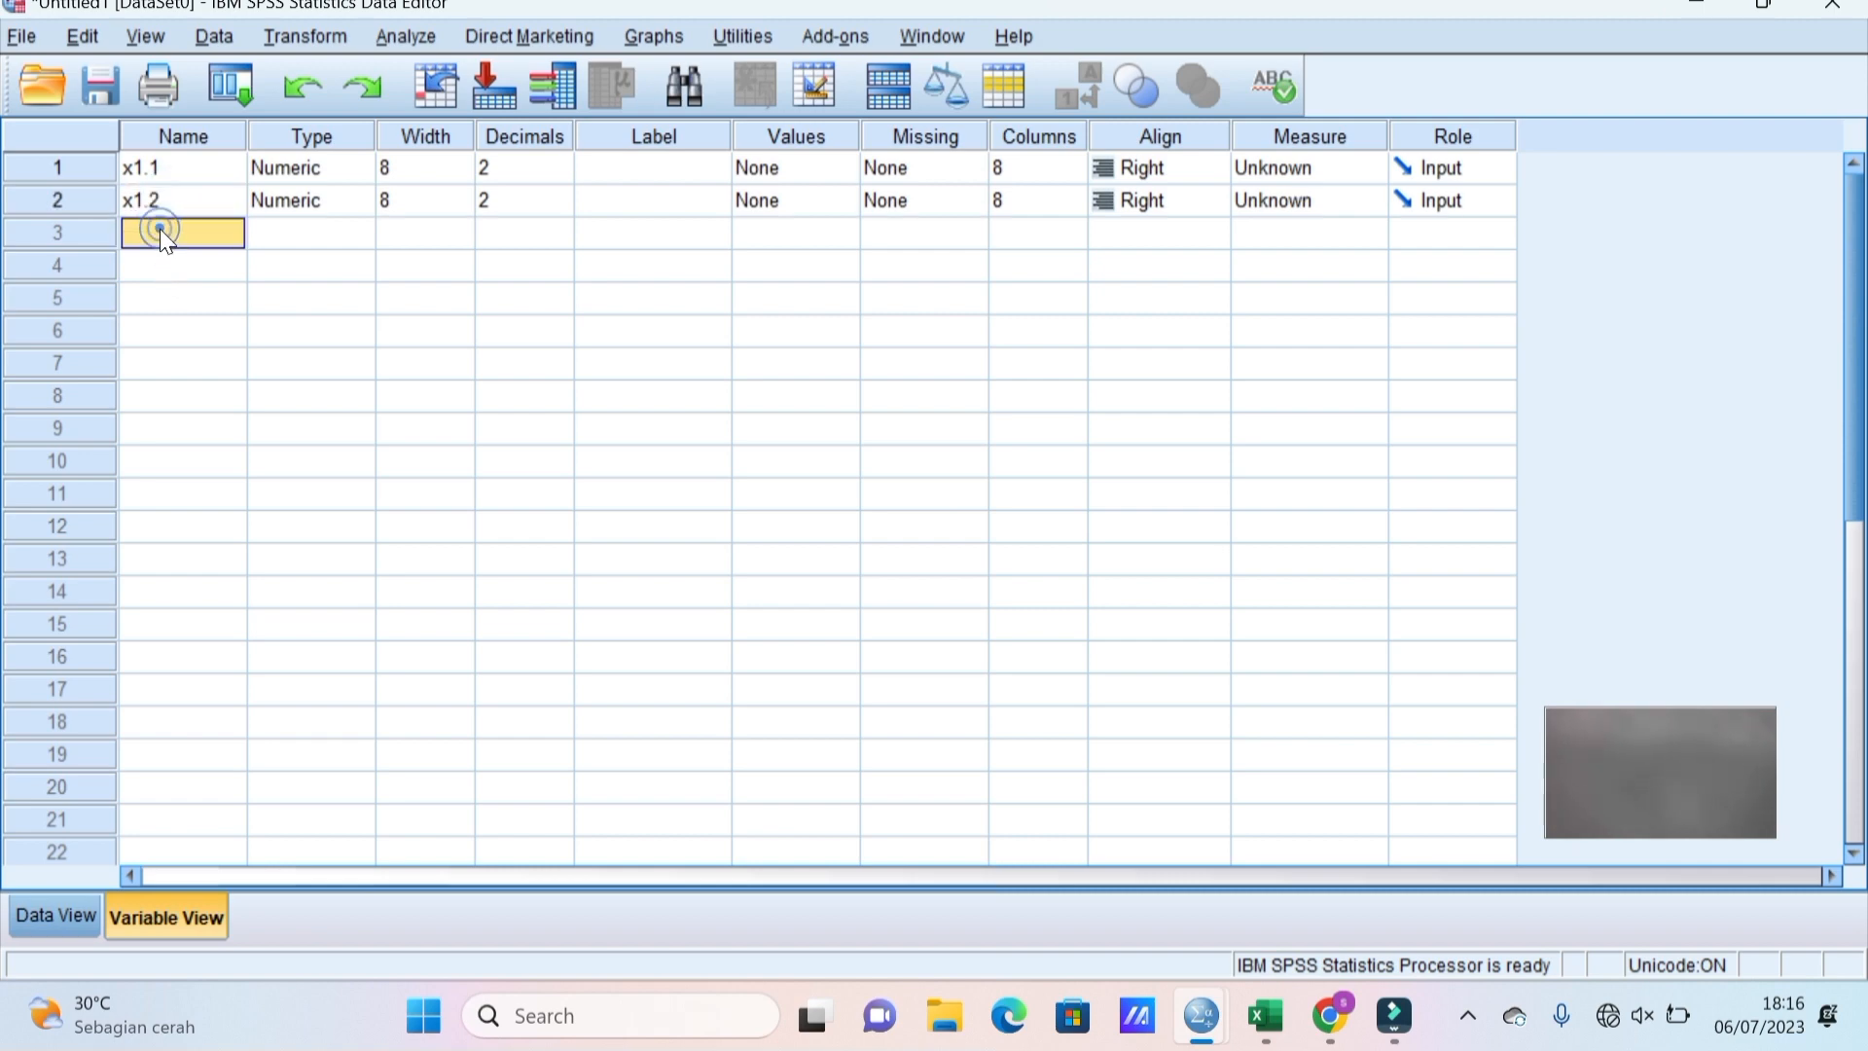
type("x1.3")
key("Return")
type("x1")
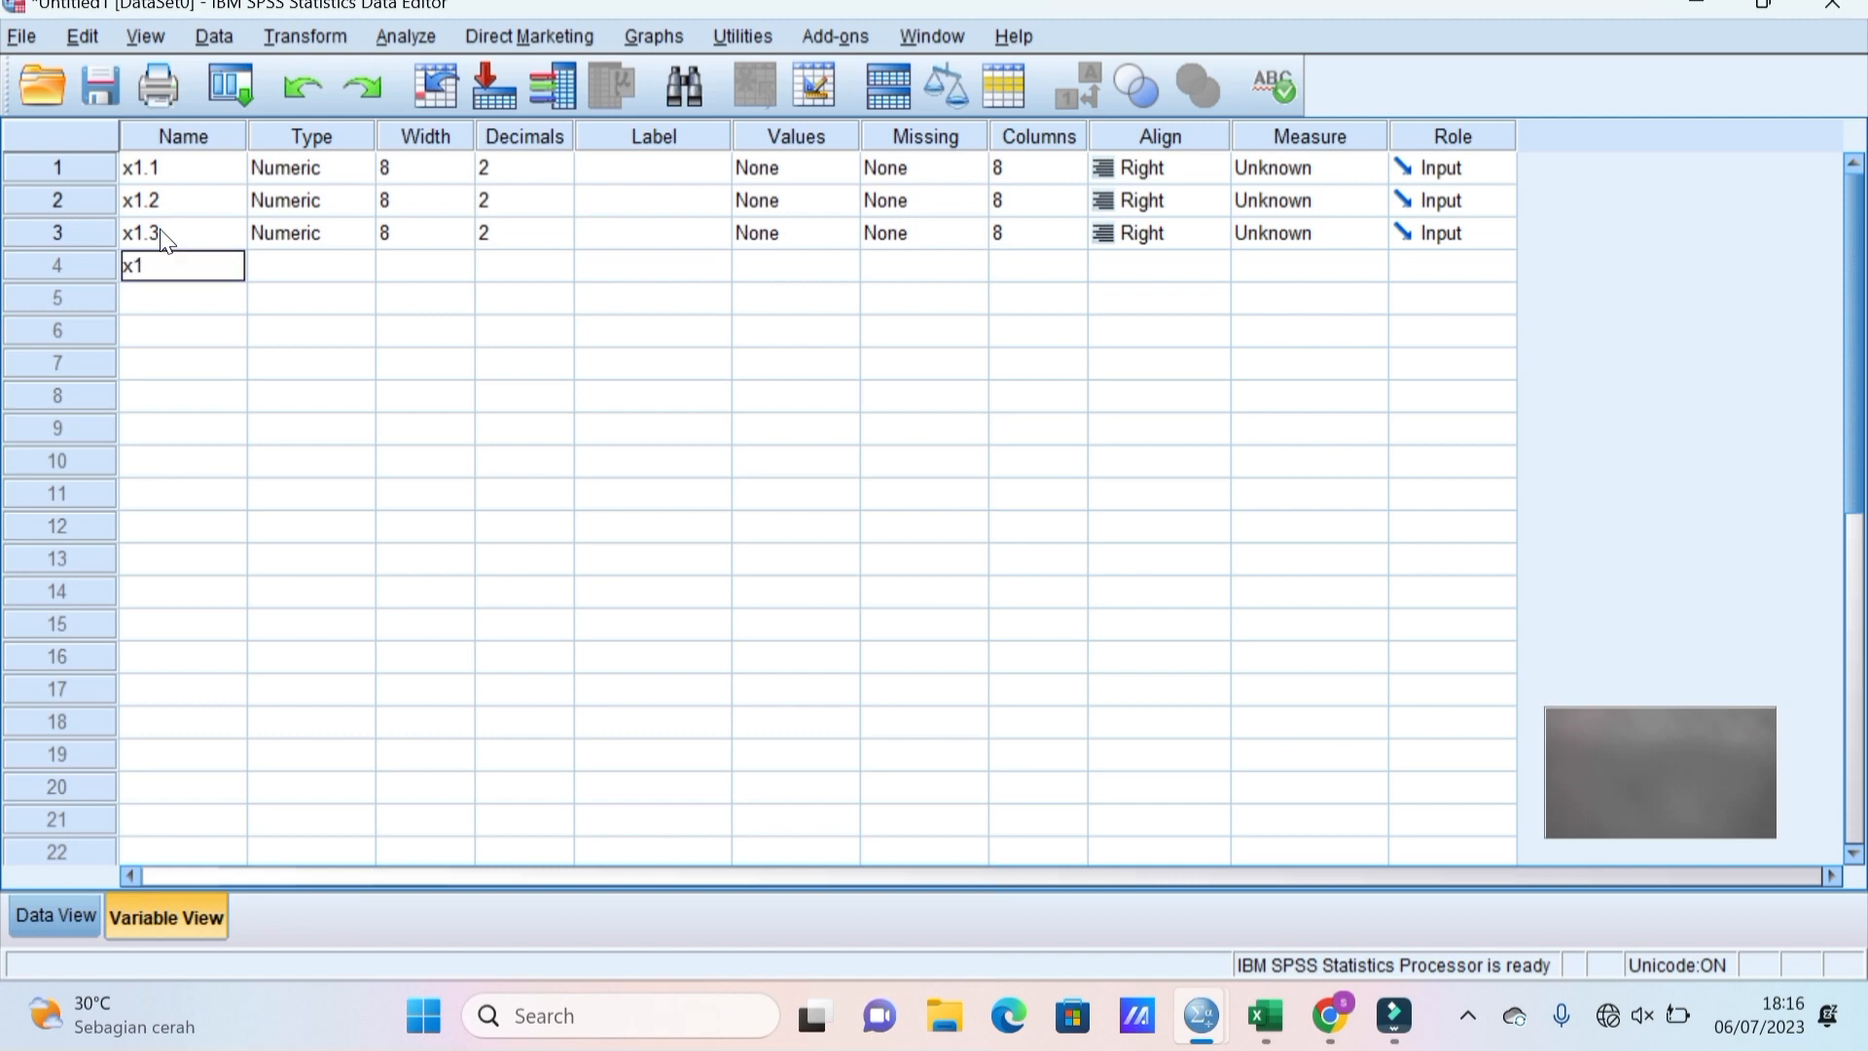
type(".4x")
key("BackSpace")
key("Return")
type("x")
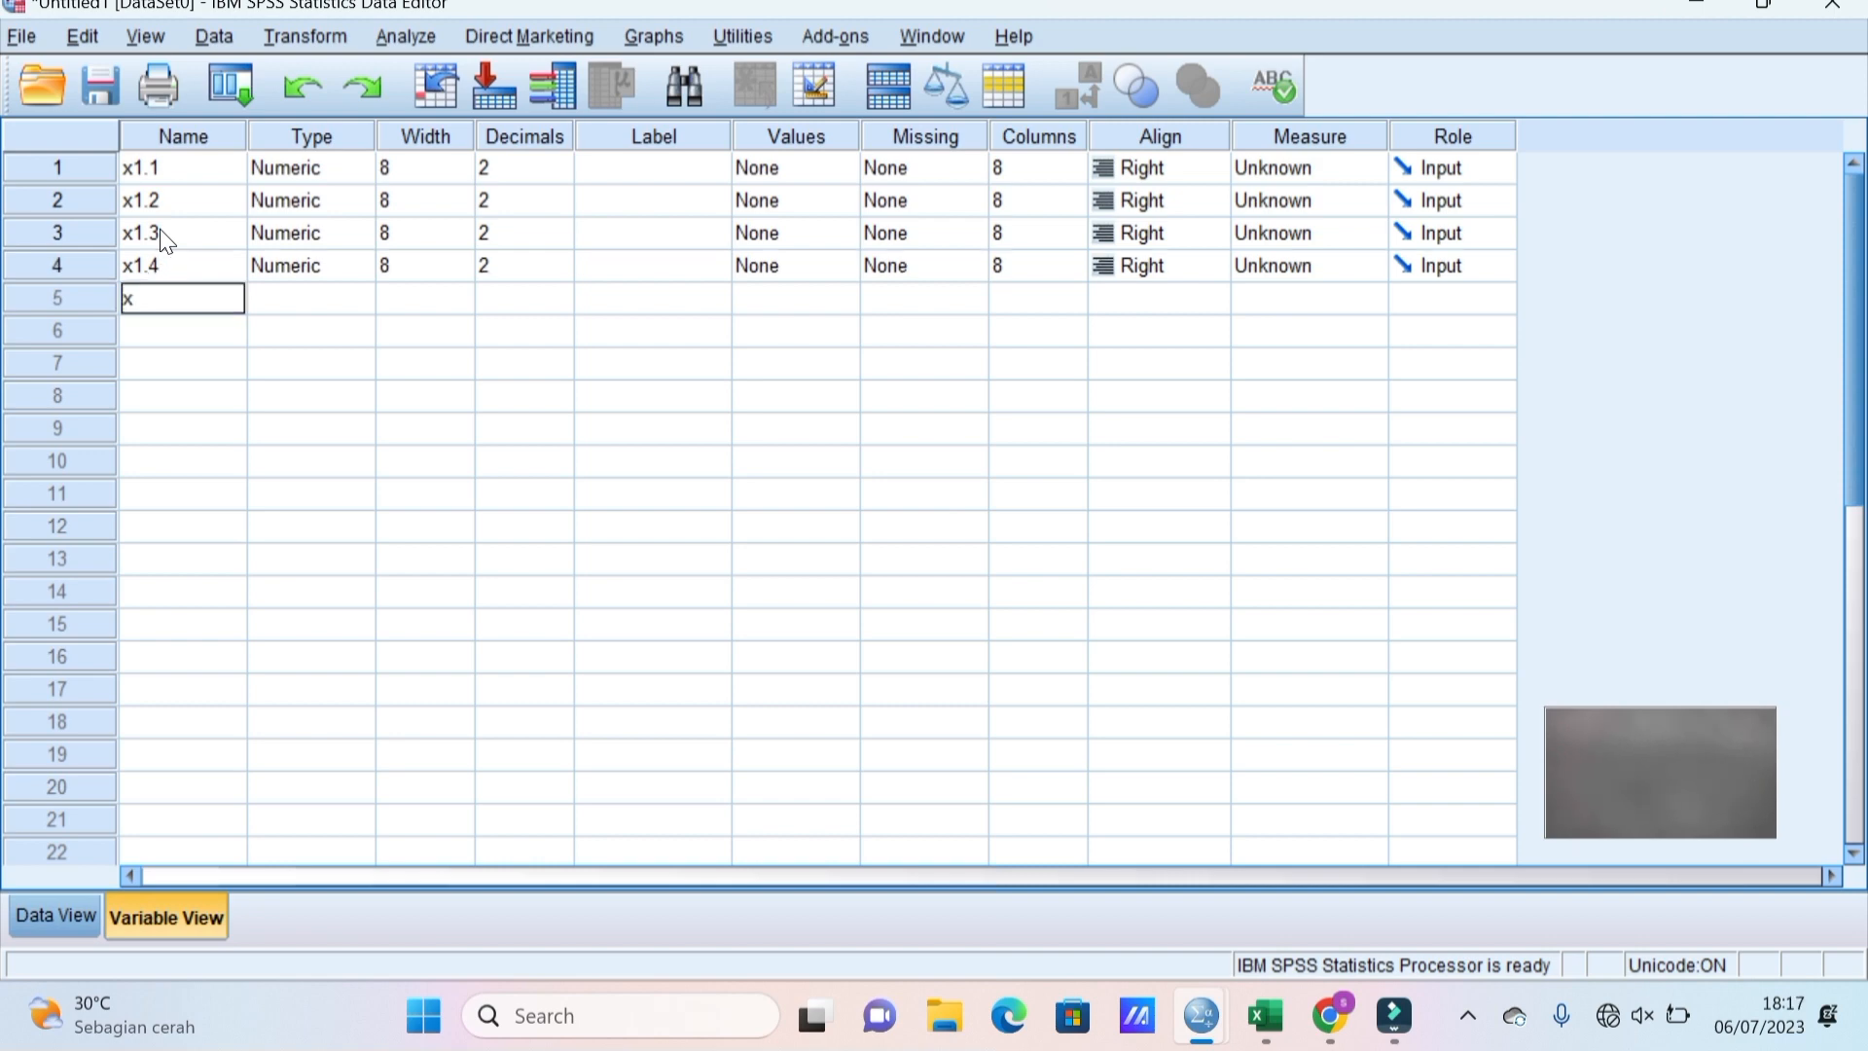
type("1.5")
key("Return")
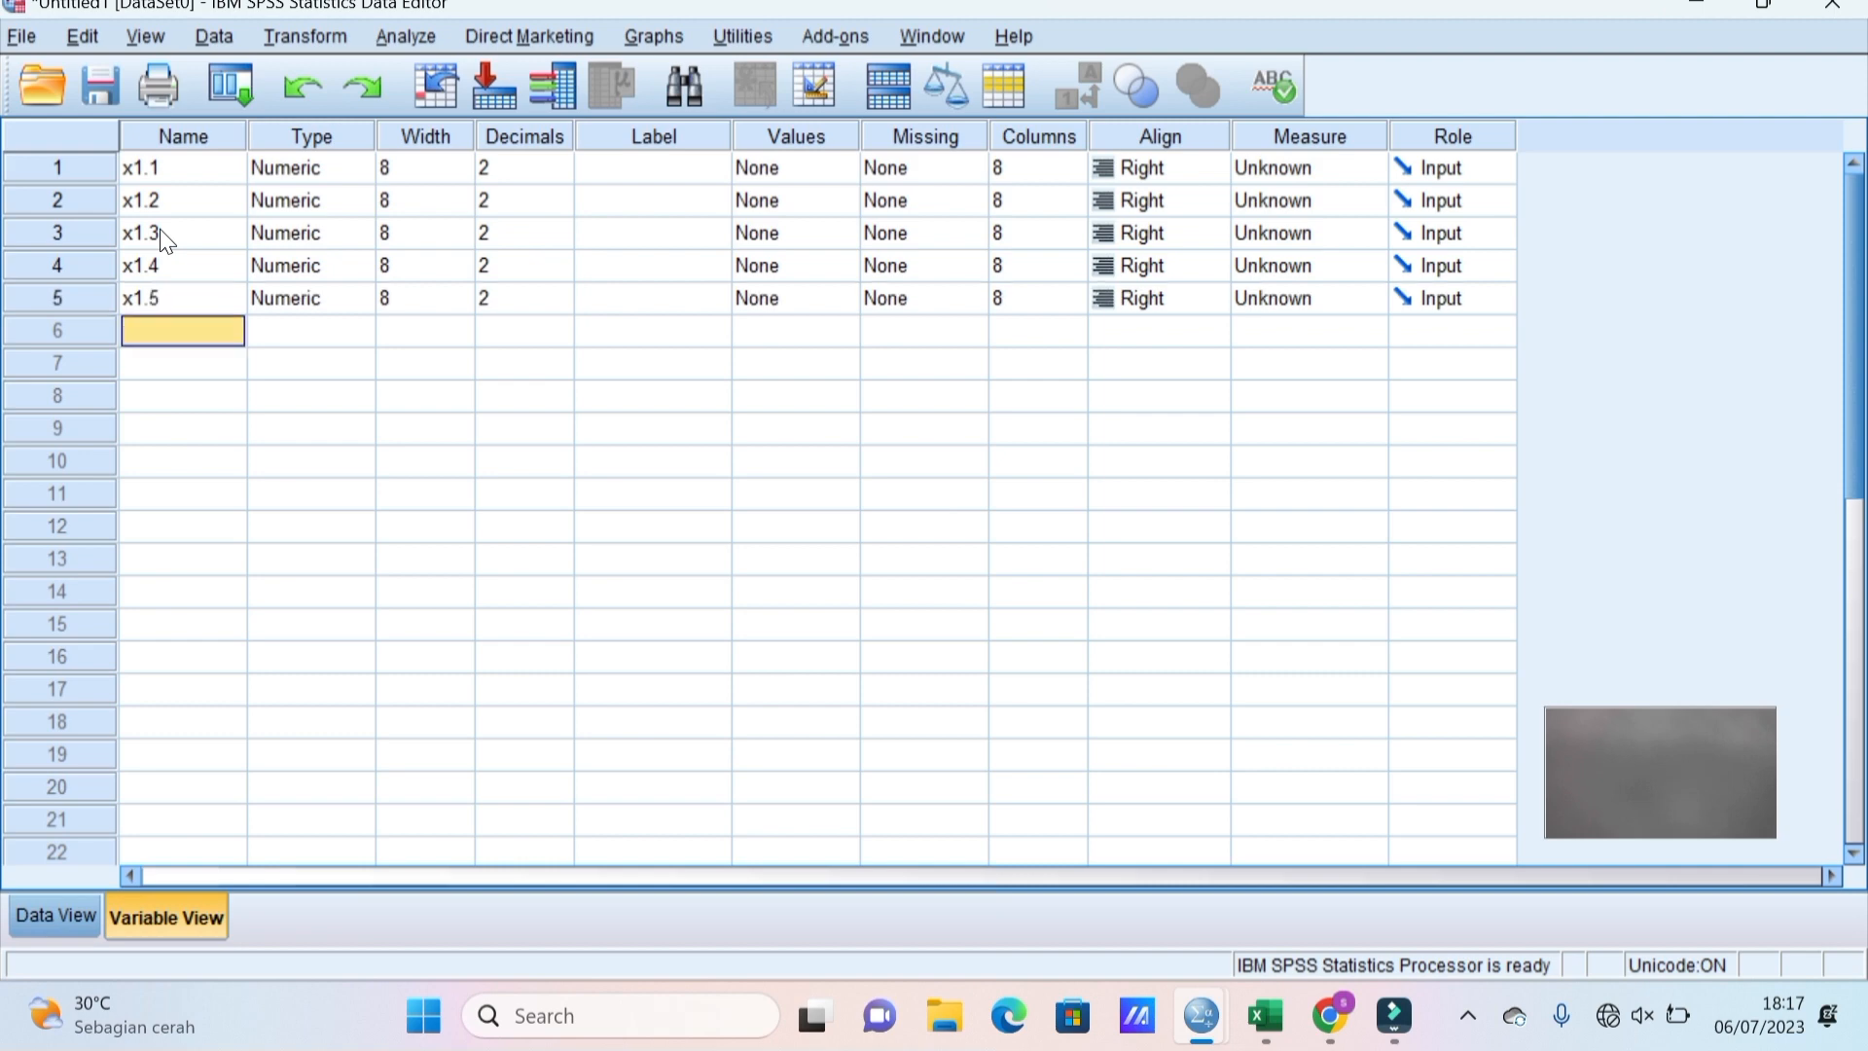
type("x1")
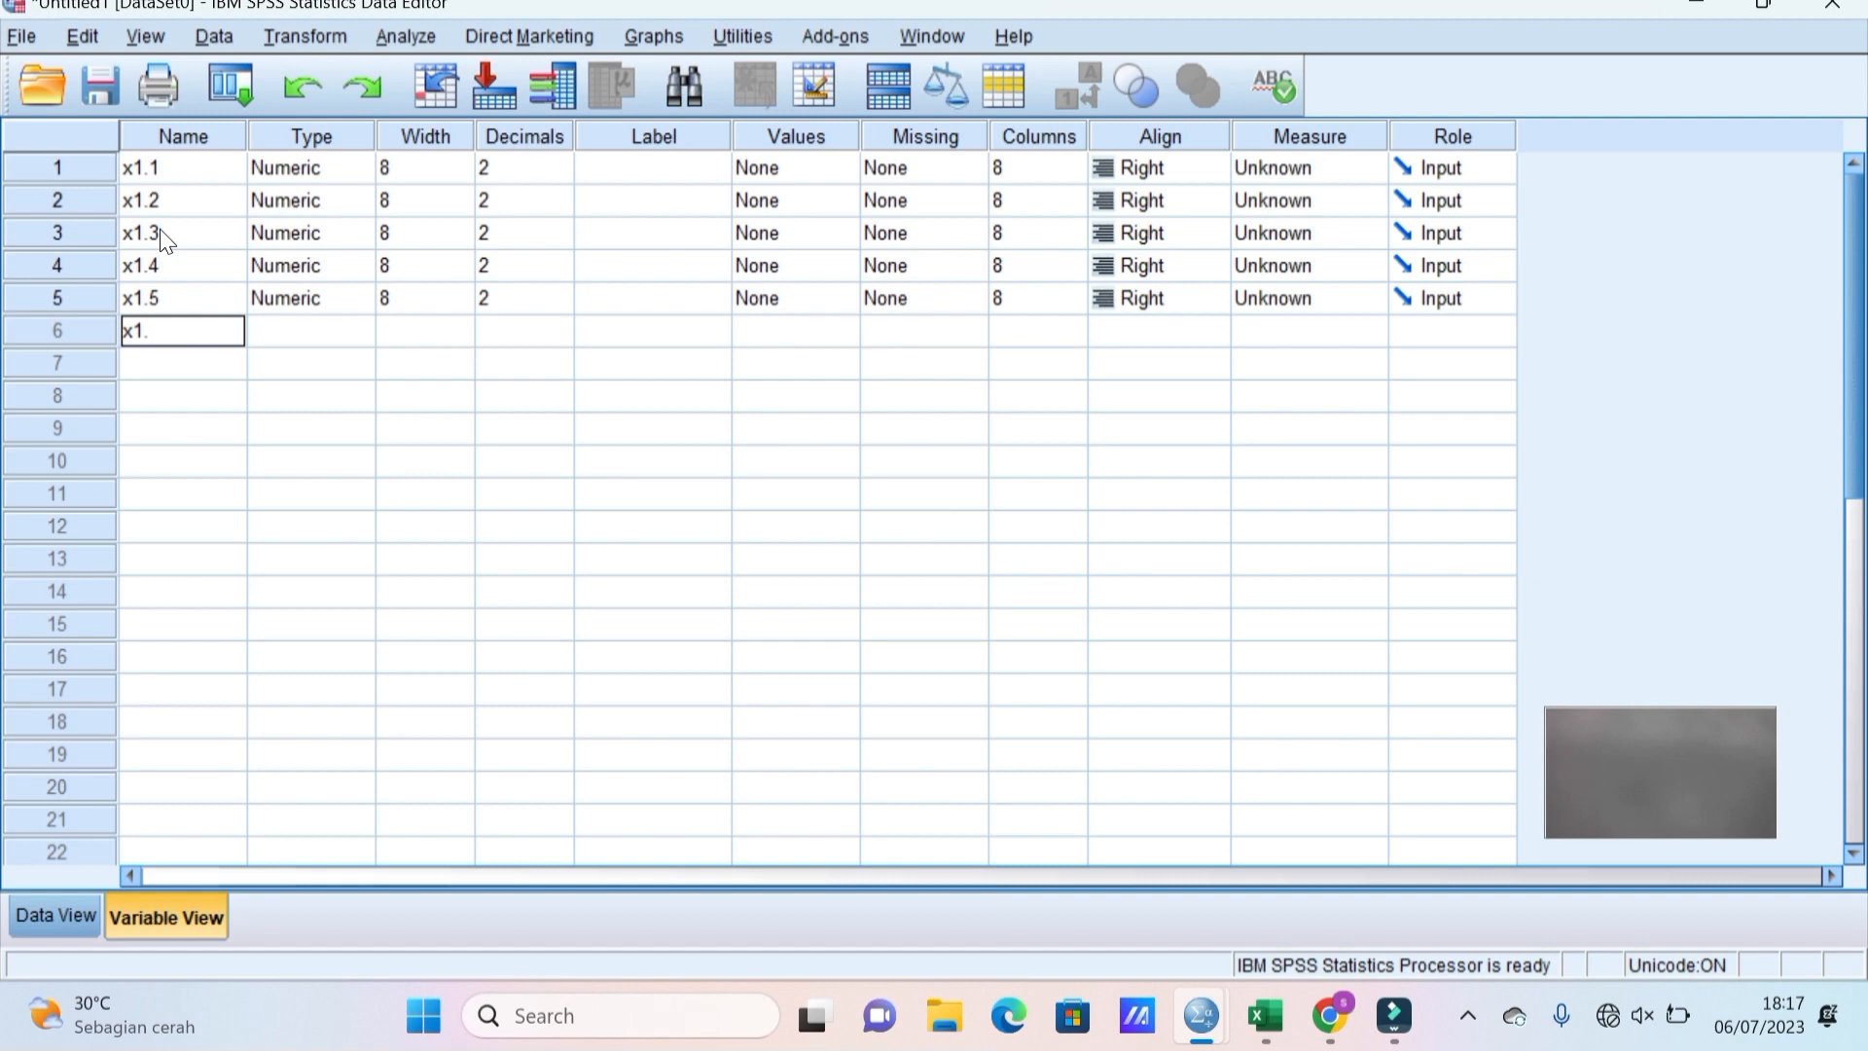
type(".6")
key("Return")
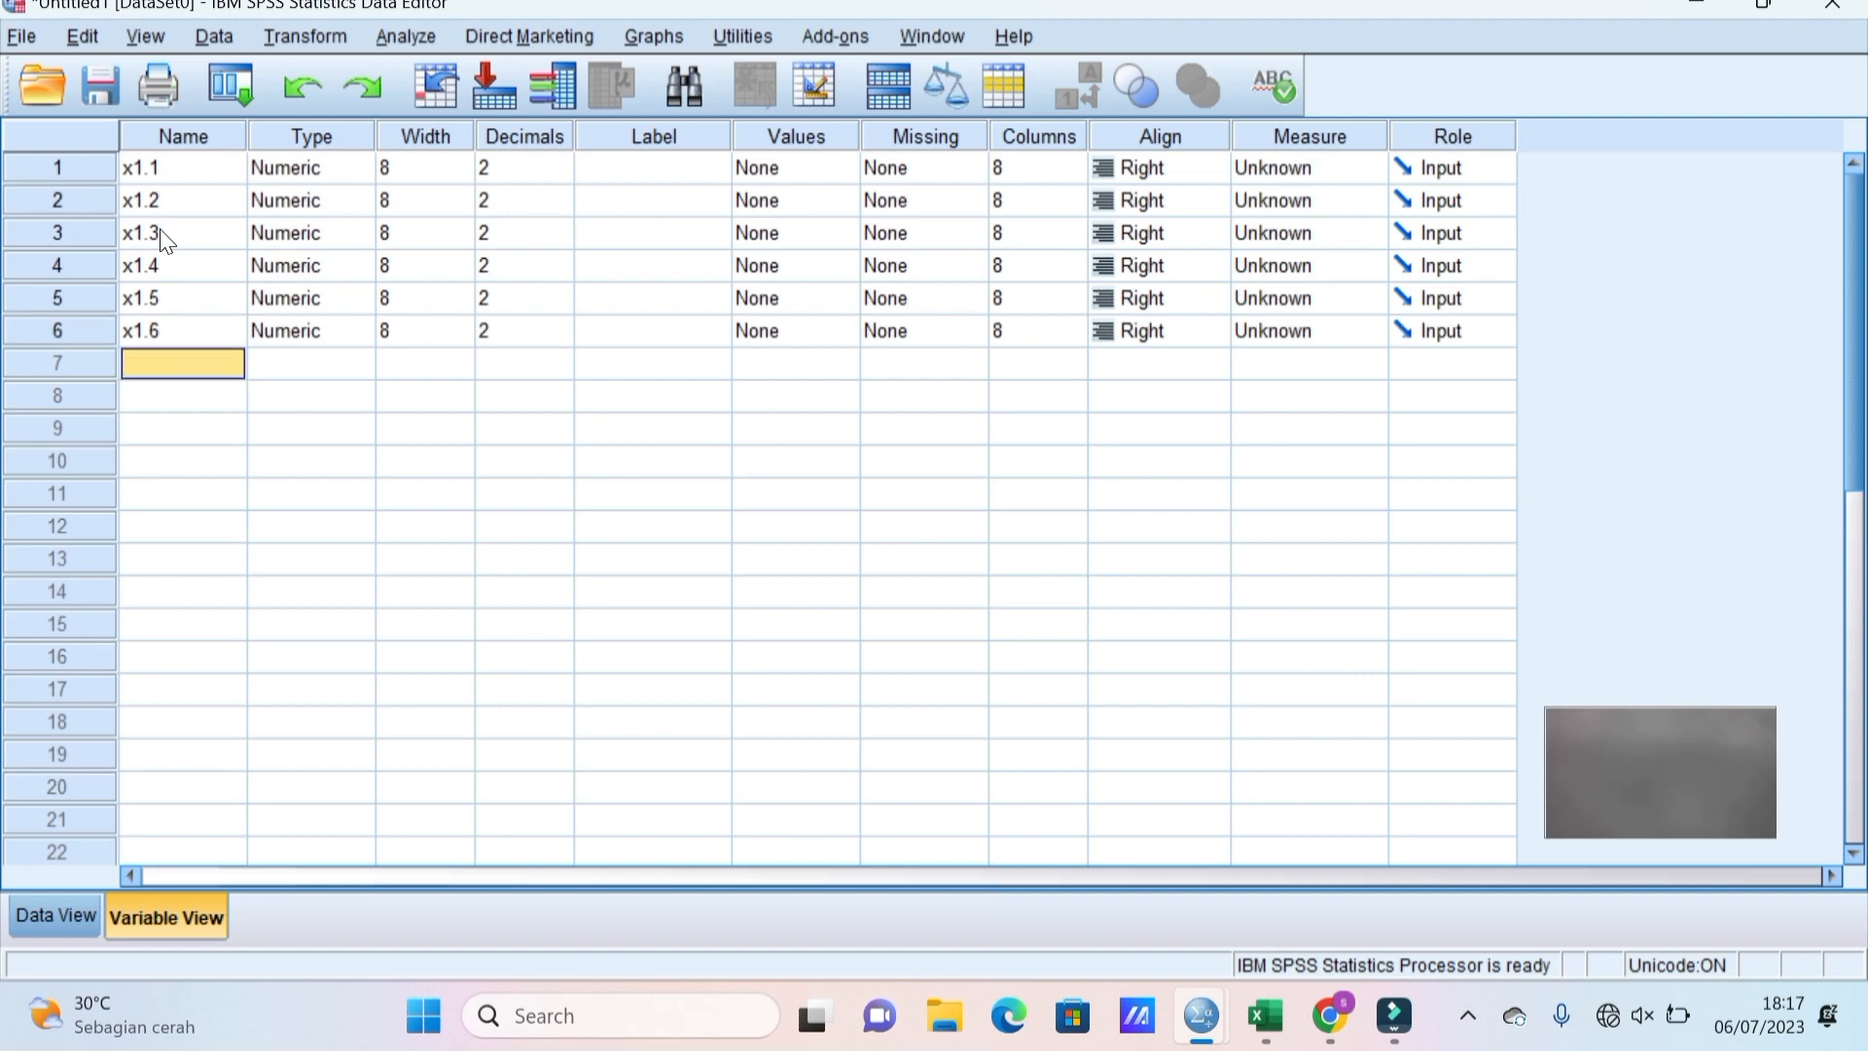
type("x1")
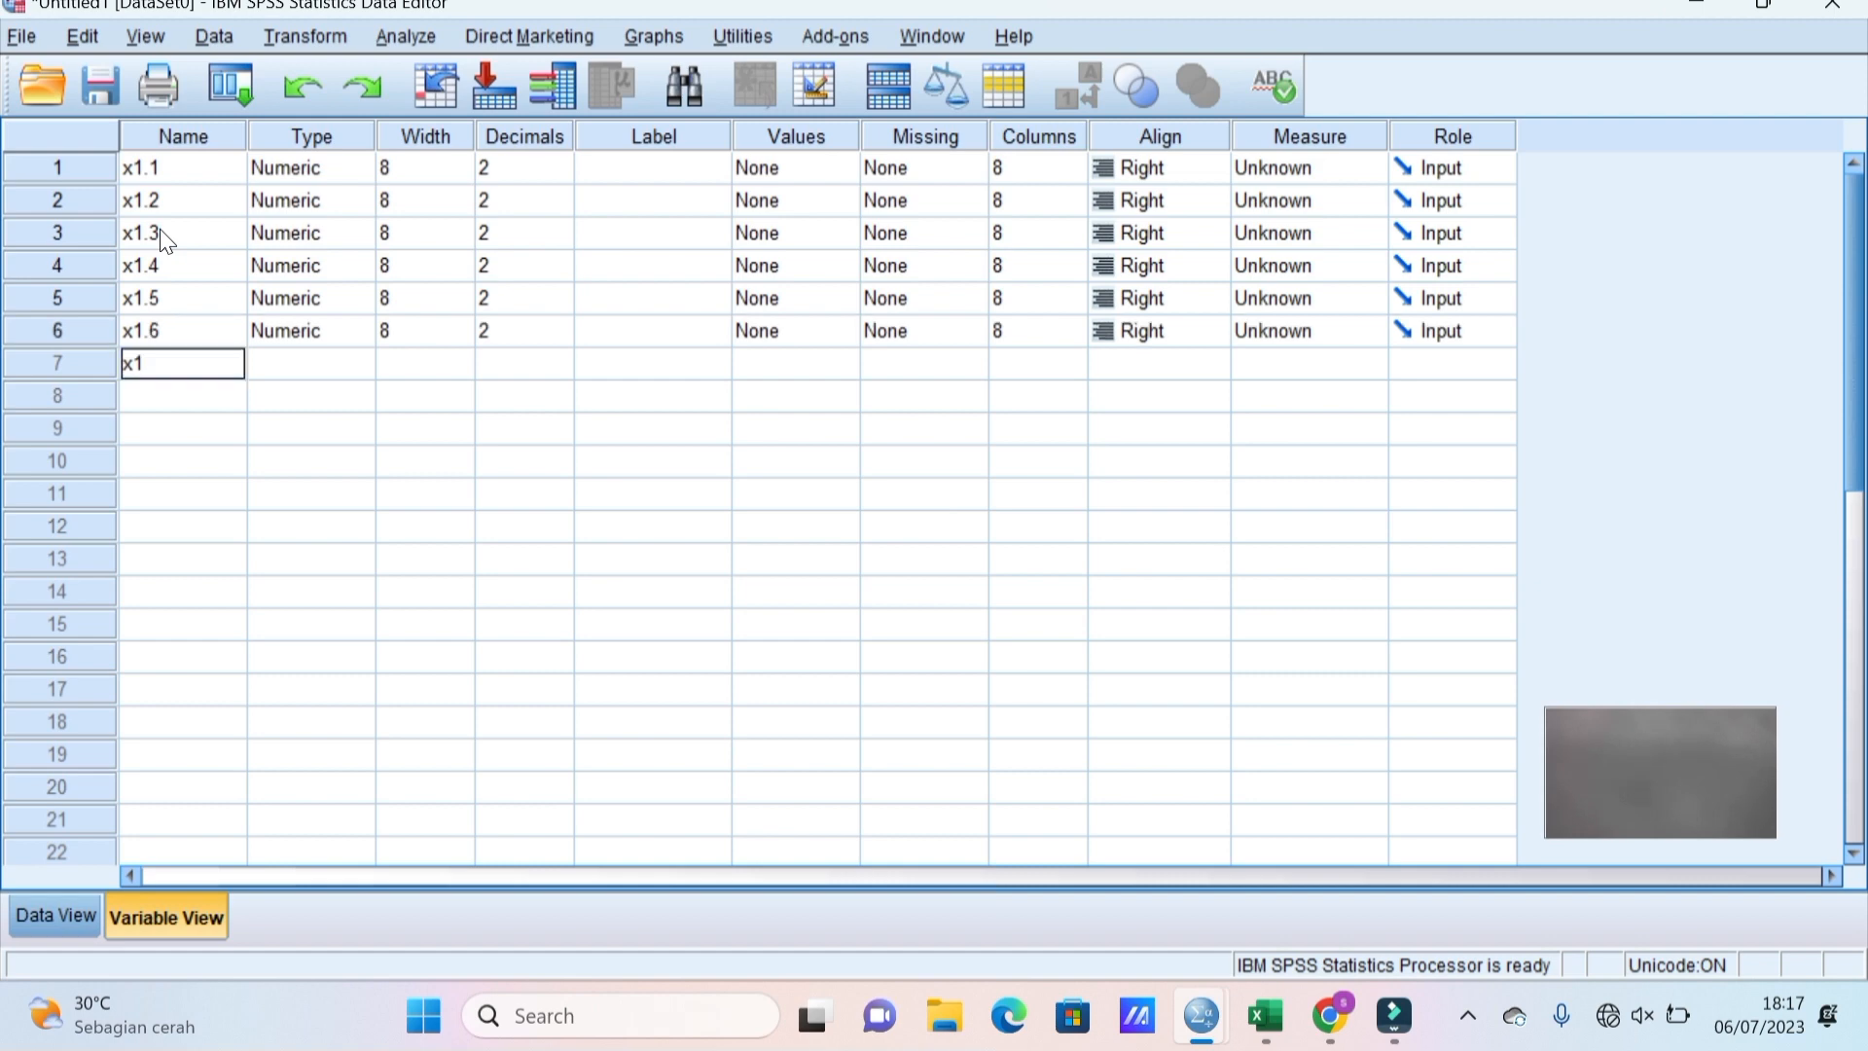
type(".7")
Commit x1.7 and set the decimals of x1.1, x1.2 and x1.3 to 0.
left_click(535, 168)
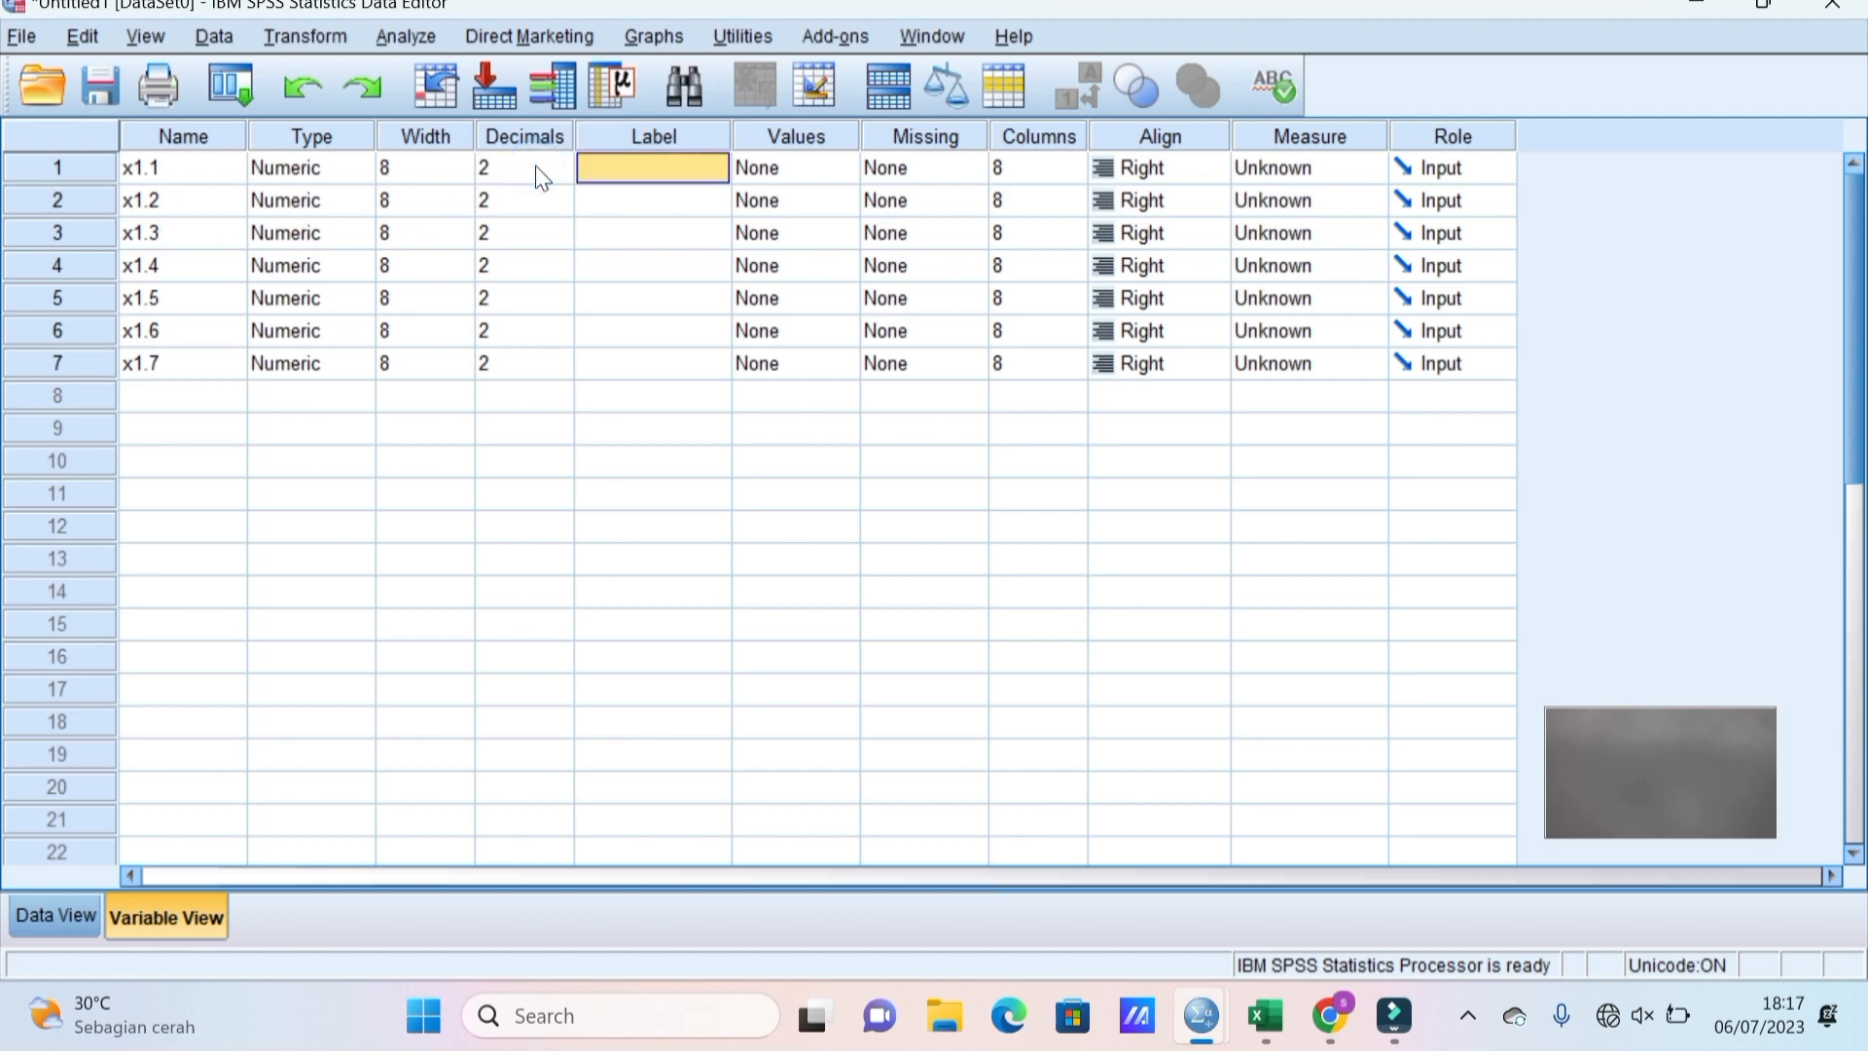
left_click(535, 168)
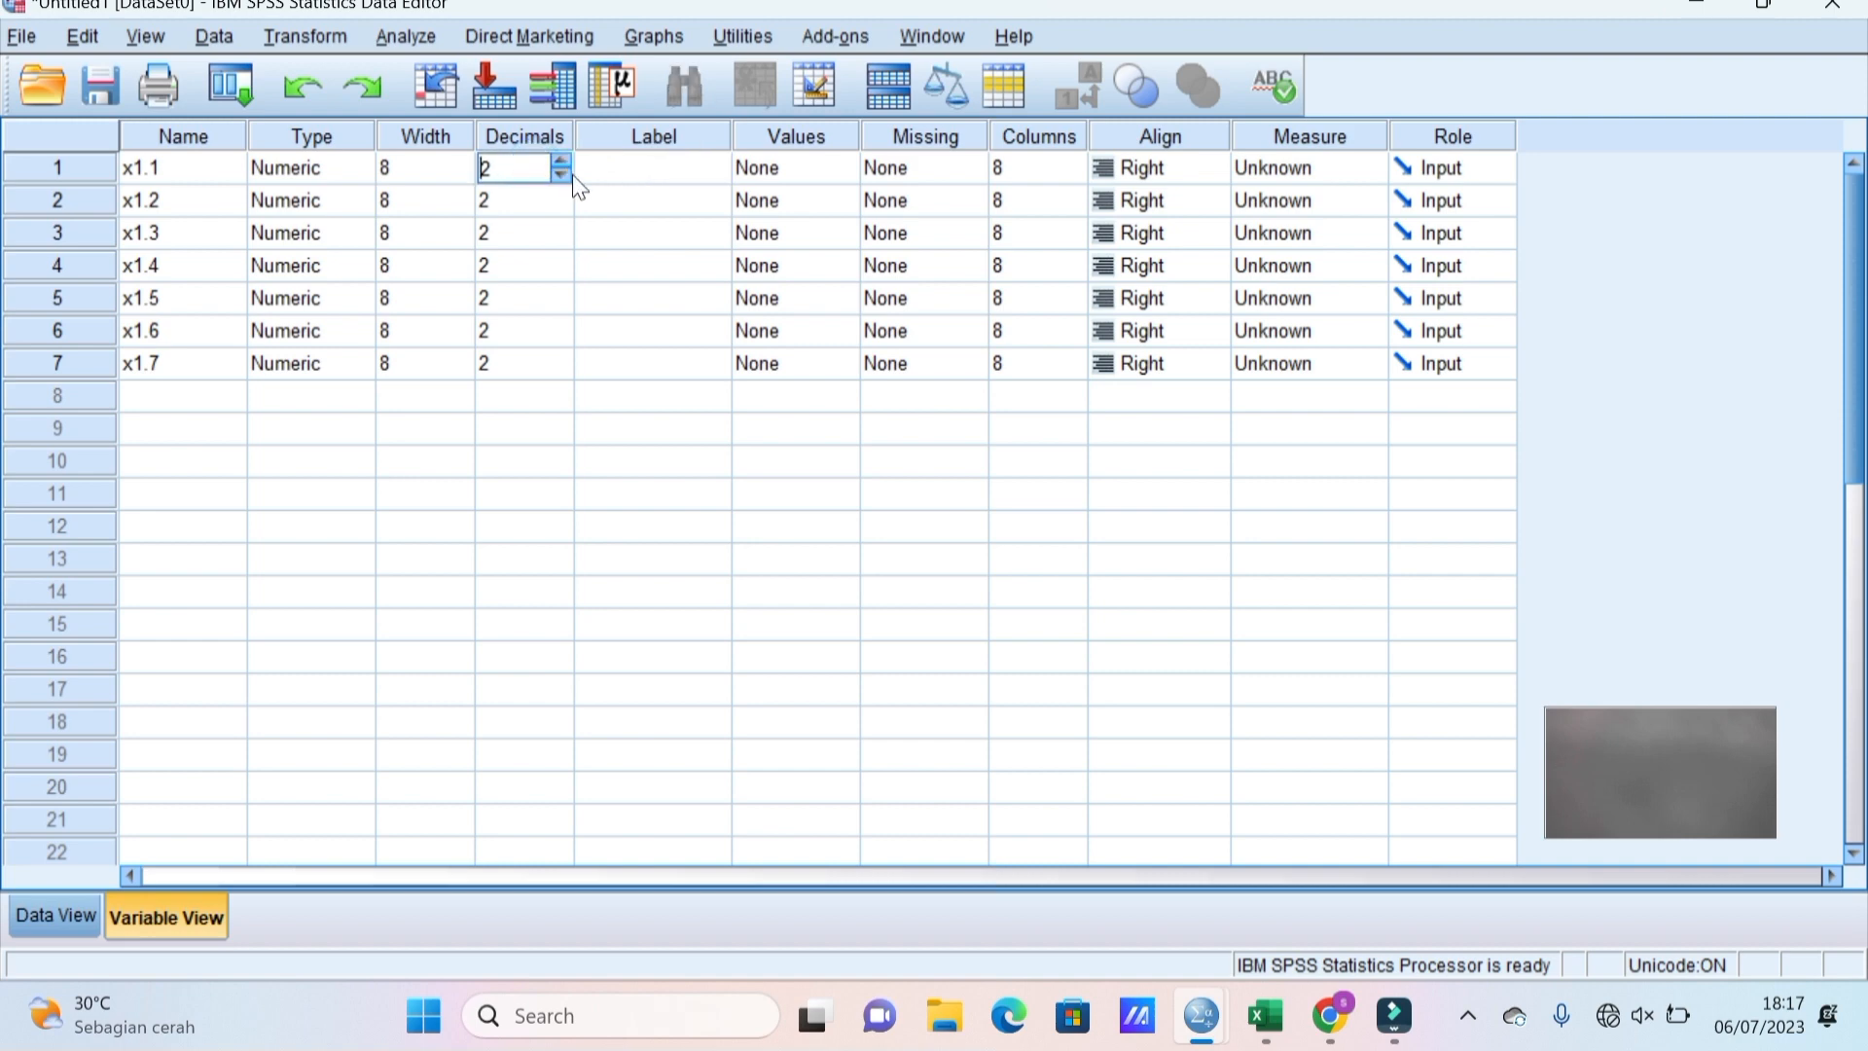
left_click(560, 175)
left_click(561, 175)
left_click(533, 201)
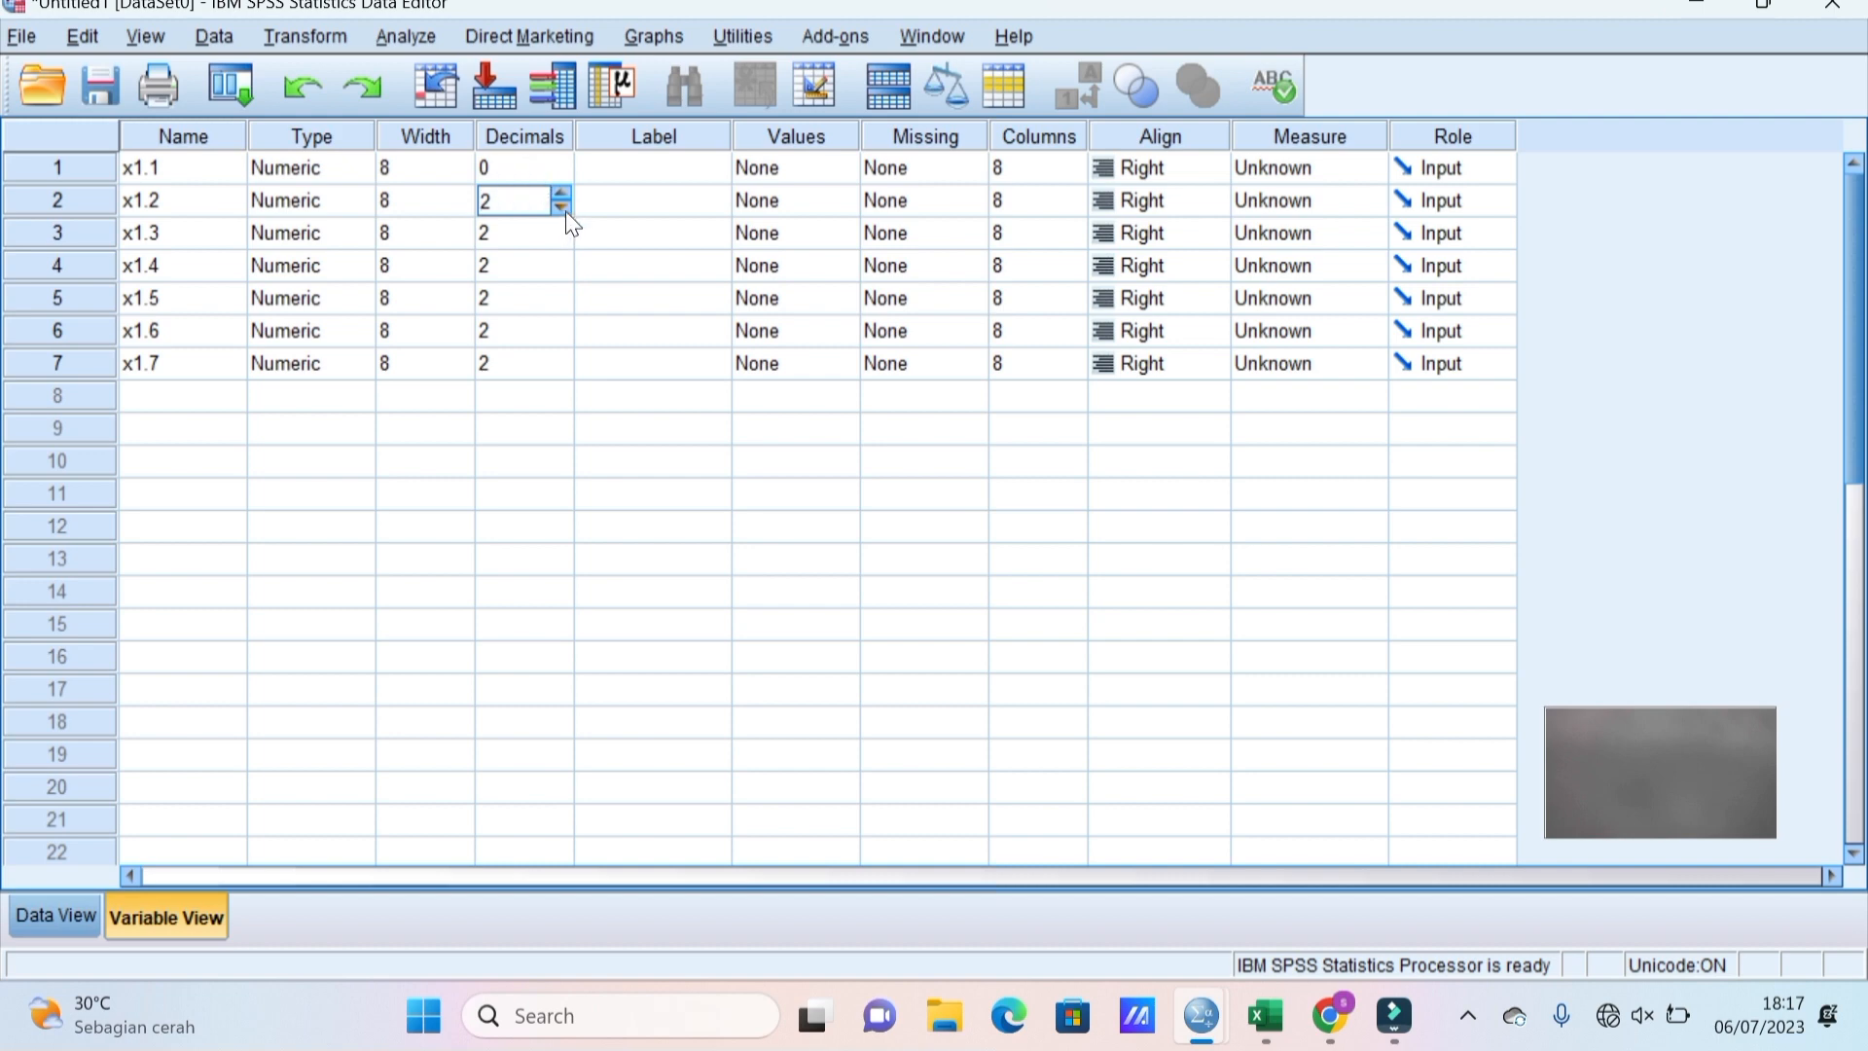
left_click(562, 210)
left_click(562, 210)
left_click(538, 234)
left_click(561, 240)
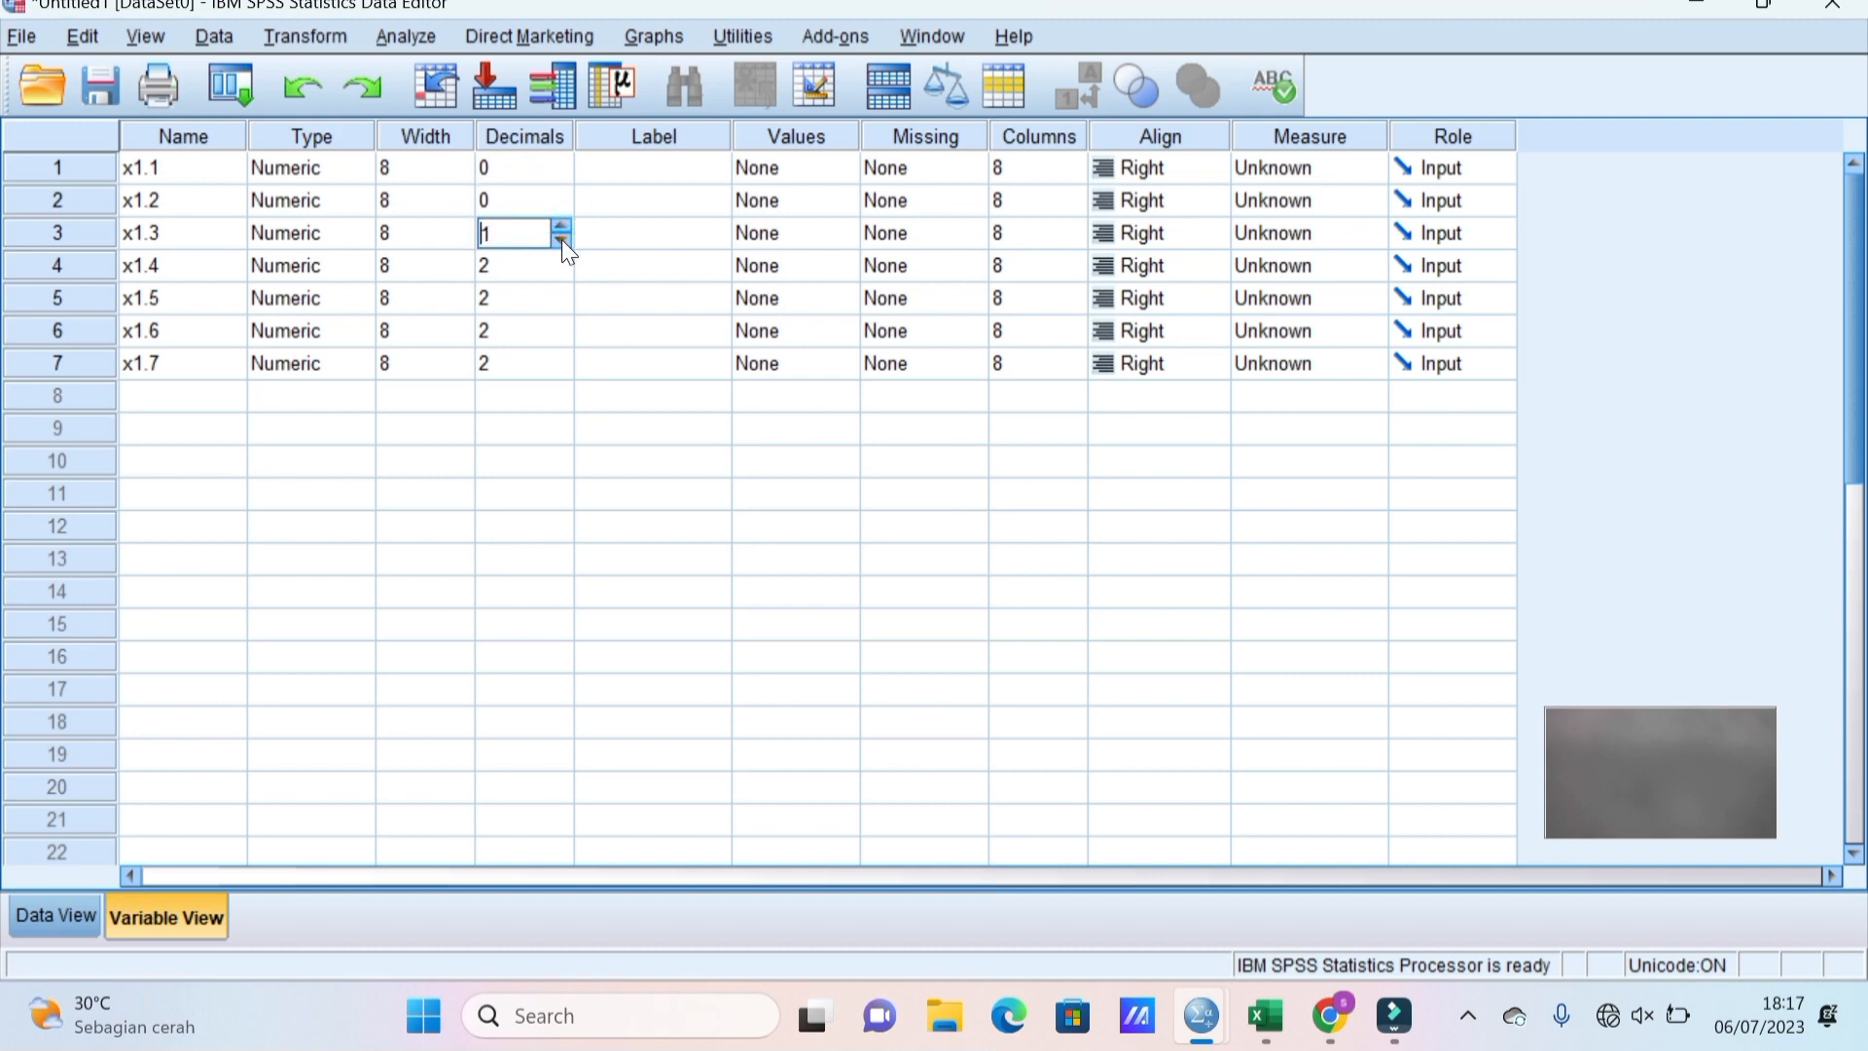
left_click(562, 240)
Lower the decimals of x1.4 through x1.7 to 0.
left_click(538, 266)
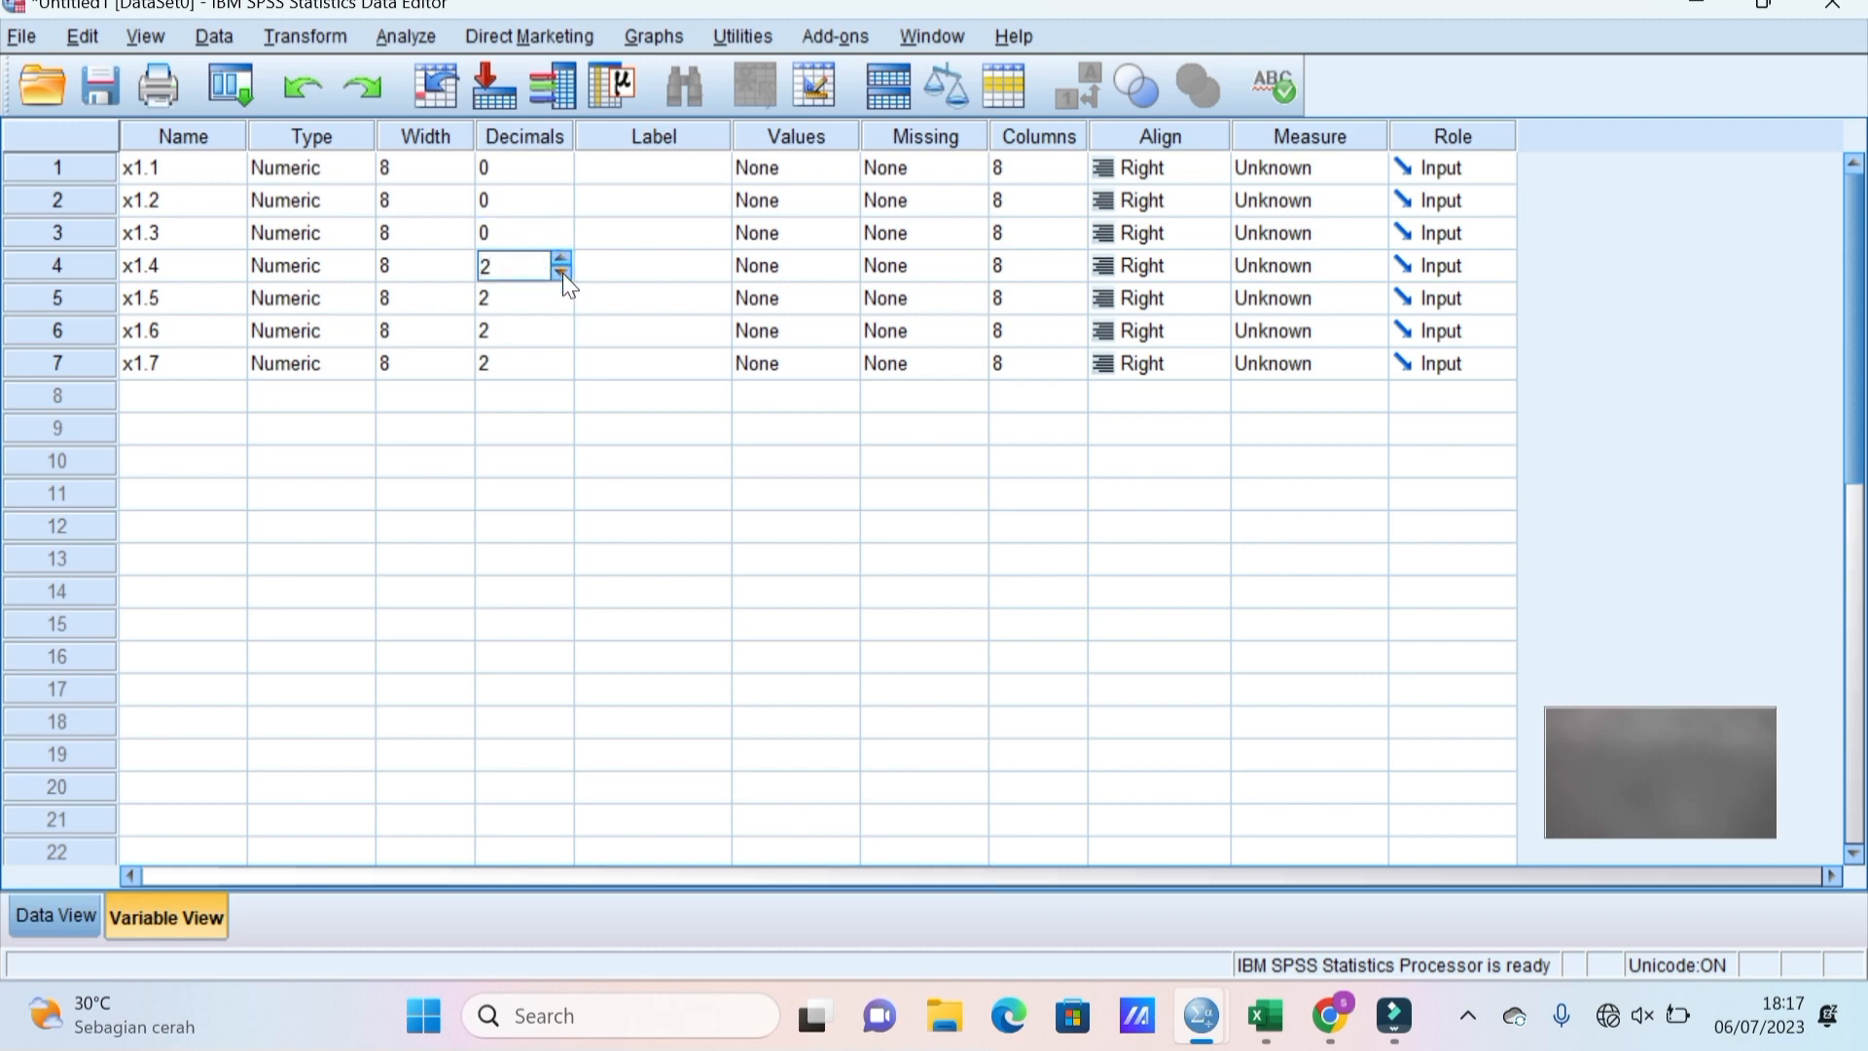
left_click(562, 272)
left_click(562, 272)
left_click(538, 298)
left_click(563, 304)
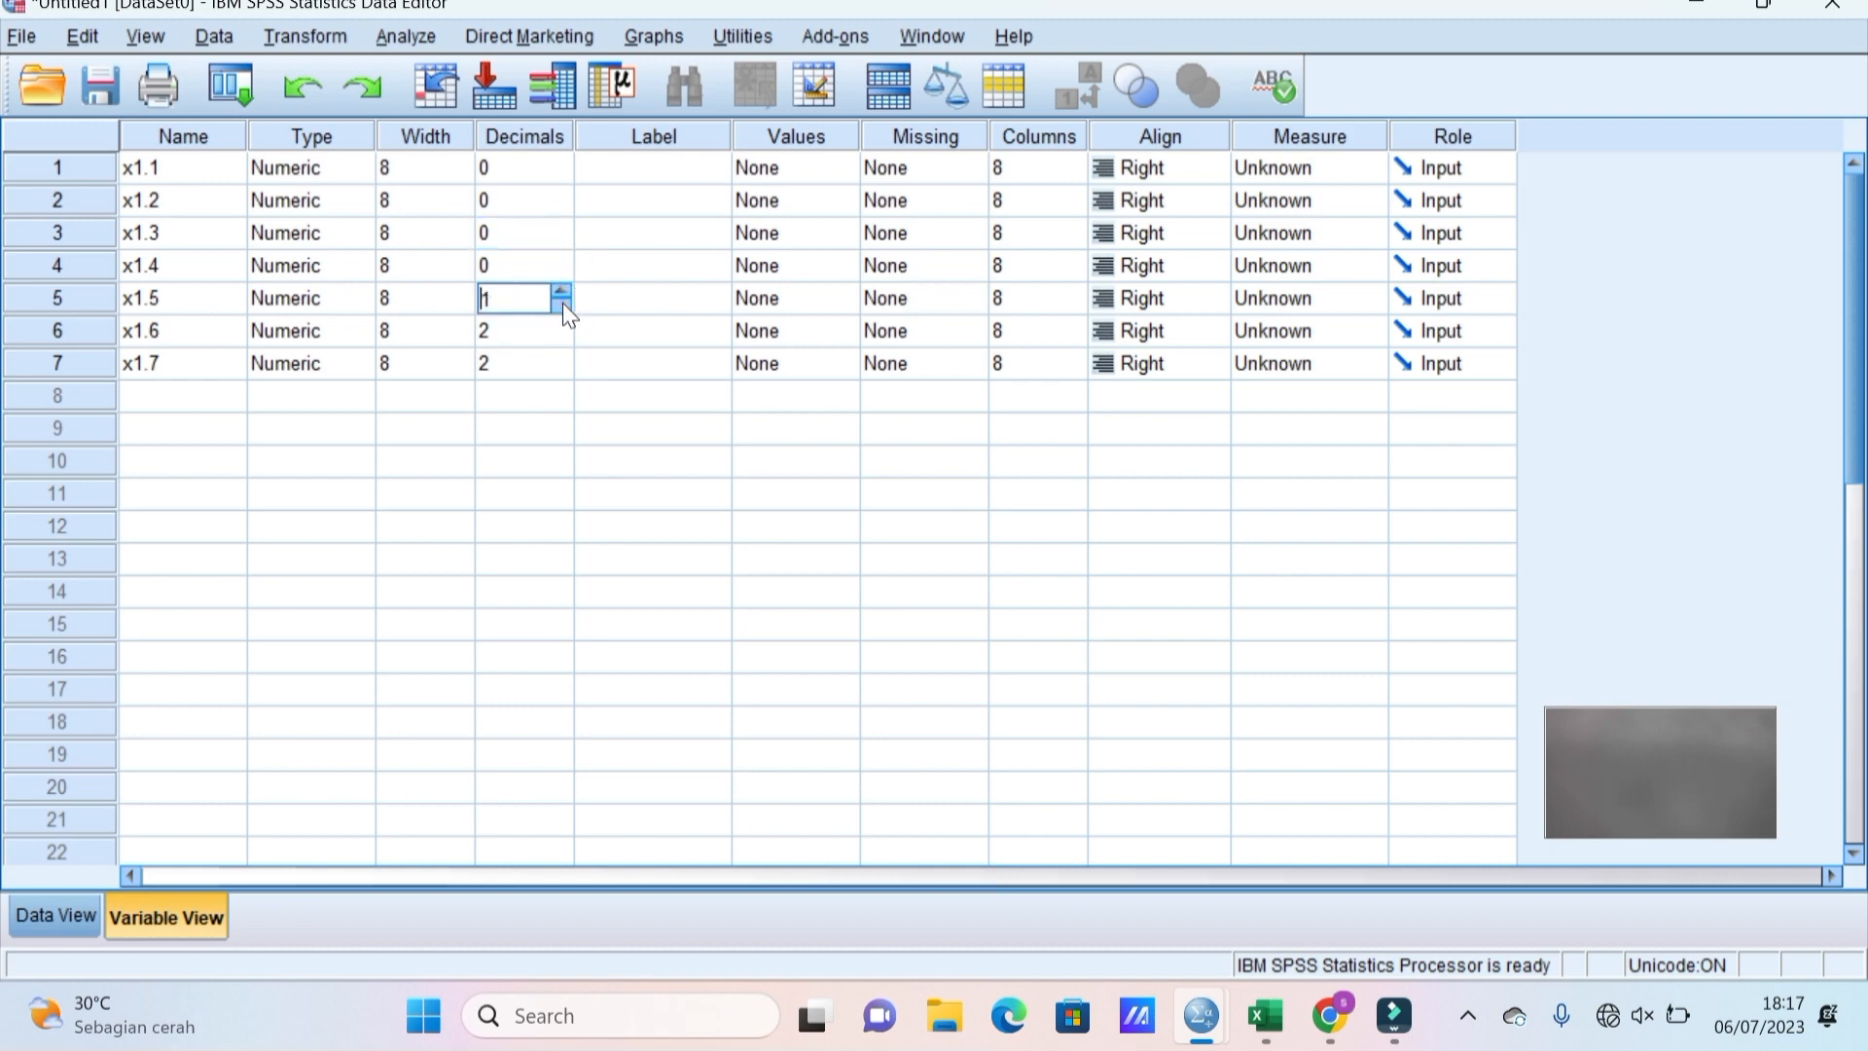
left_click(562, 303)
left_click(536, 331)
left_click(562, 337)
left_click(564, 337)
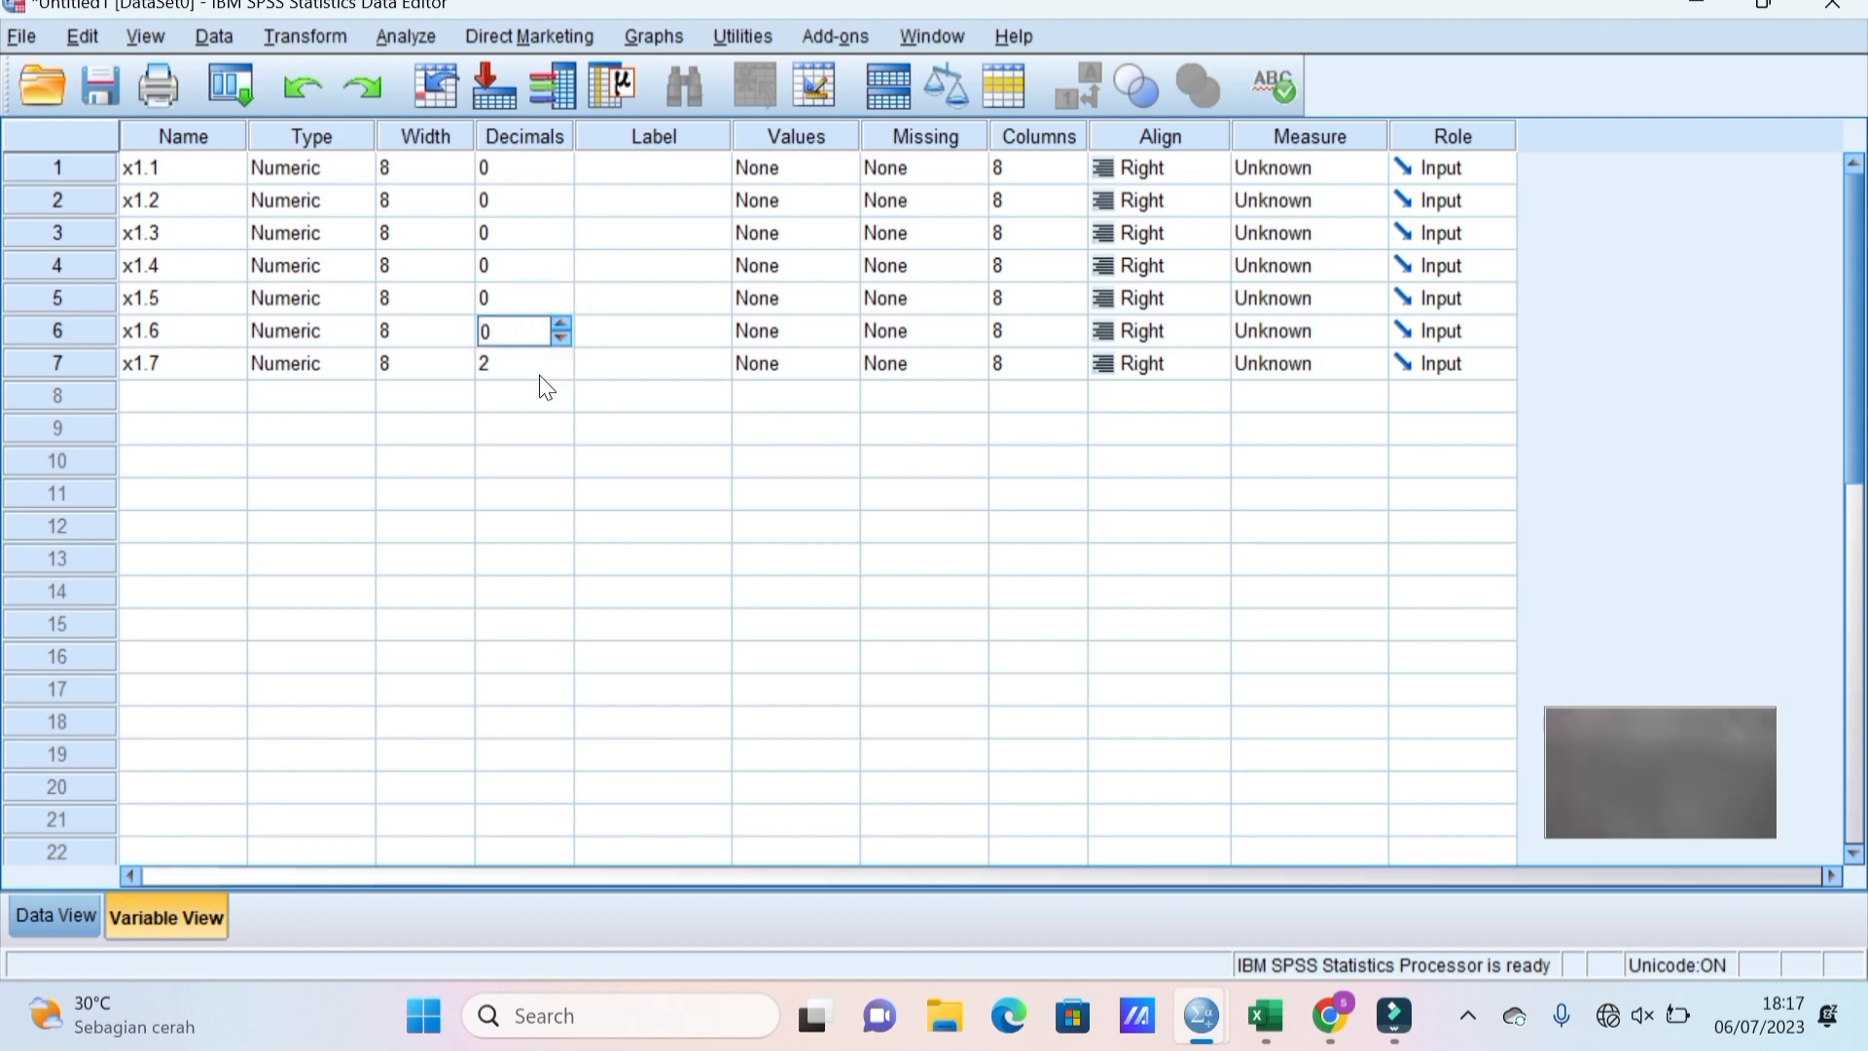
left_click(539, 374)
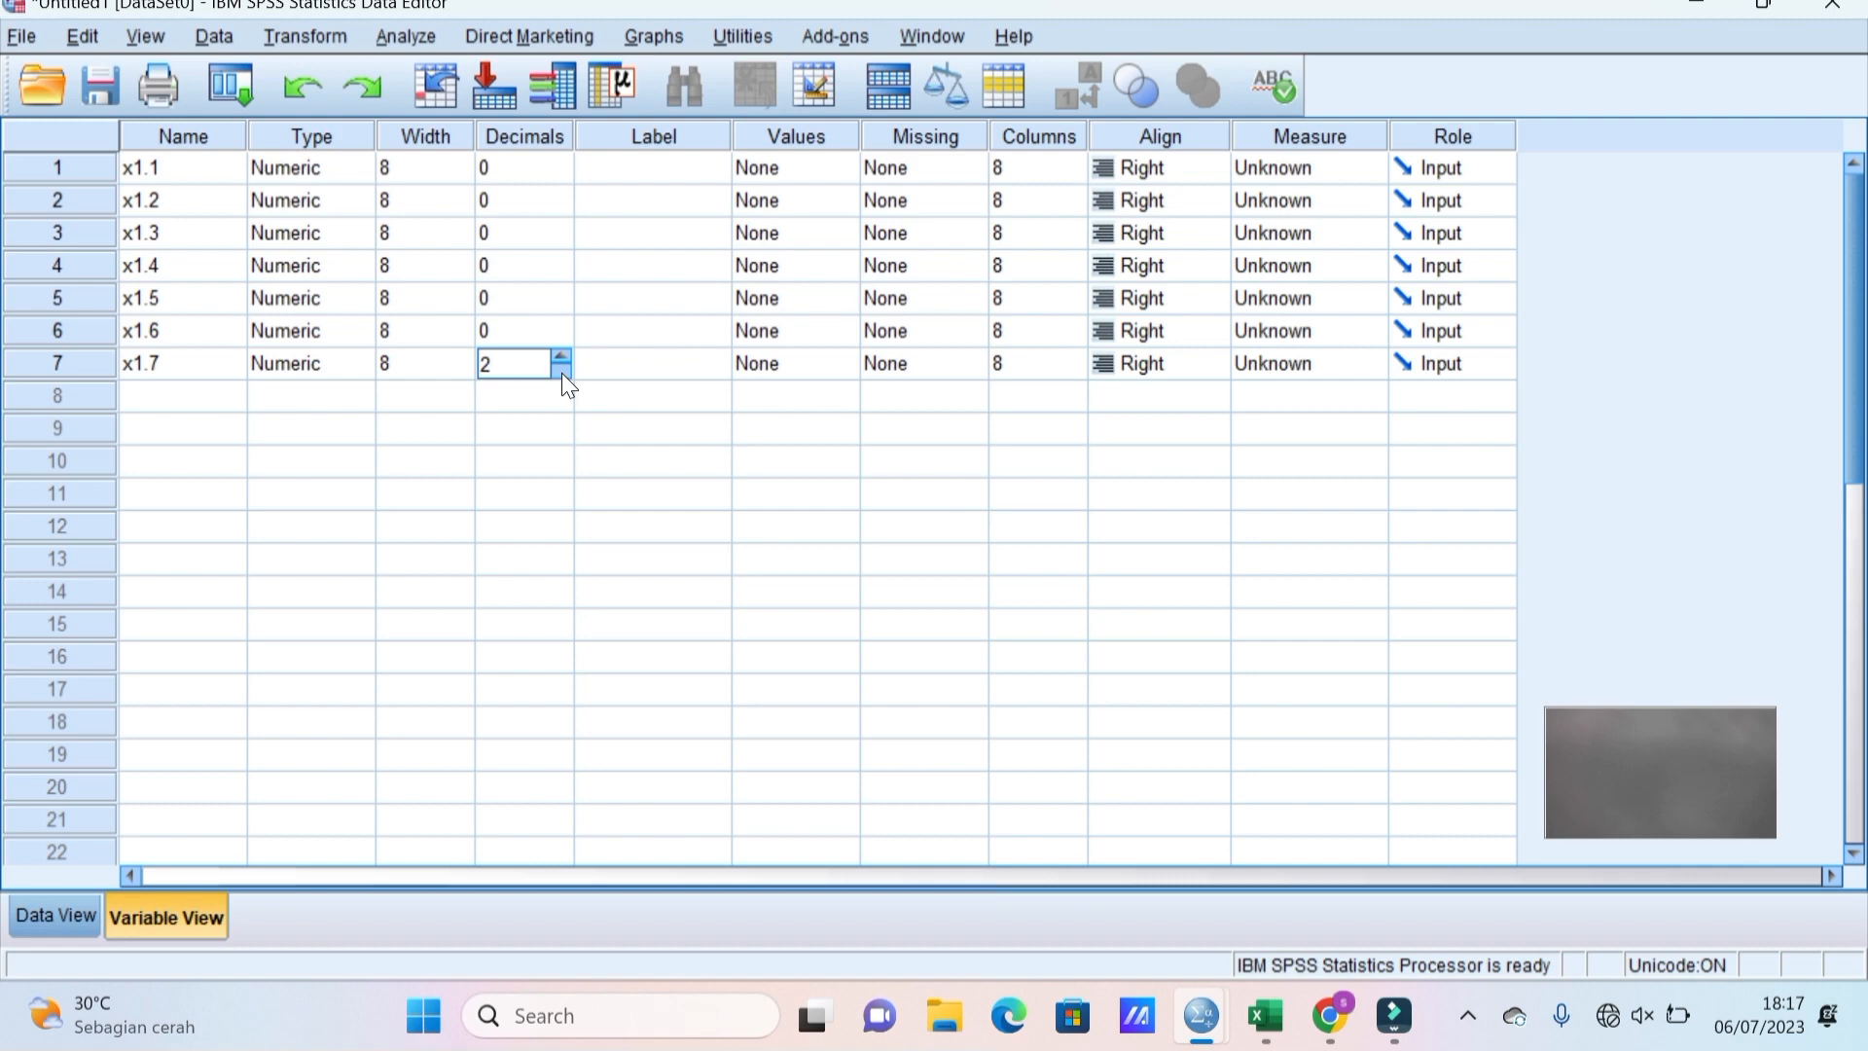
left_click(563, 371)
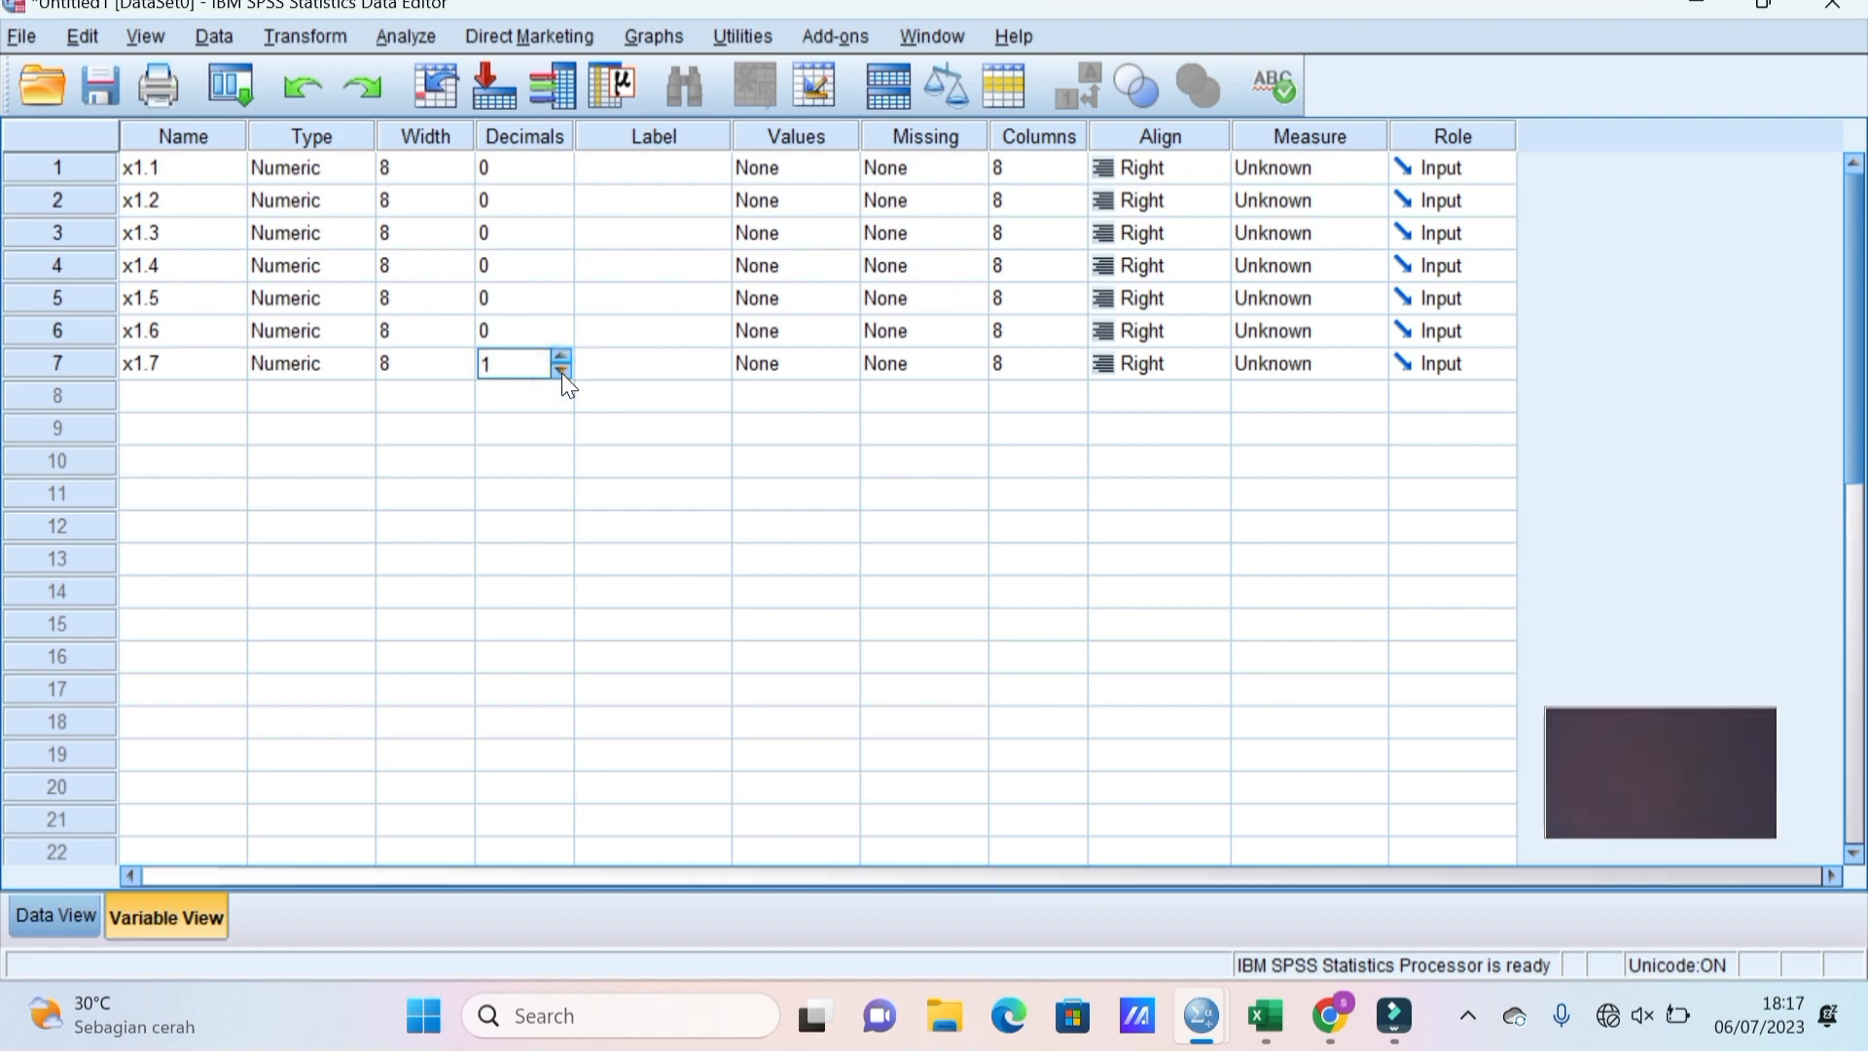
left_click(563, 371)
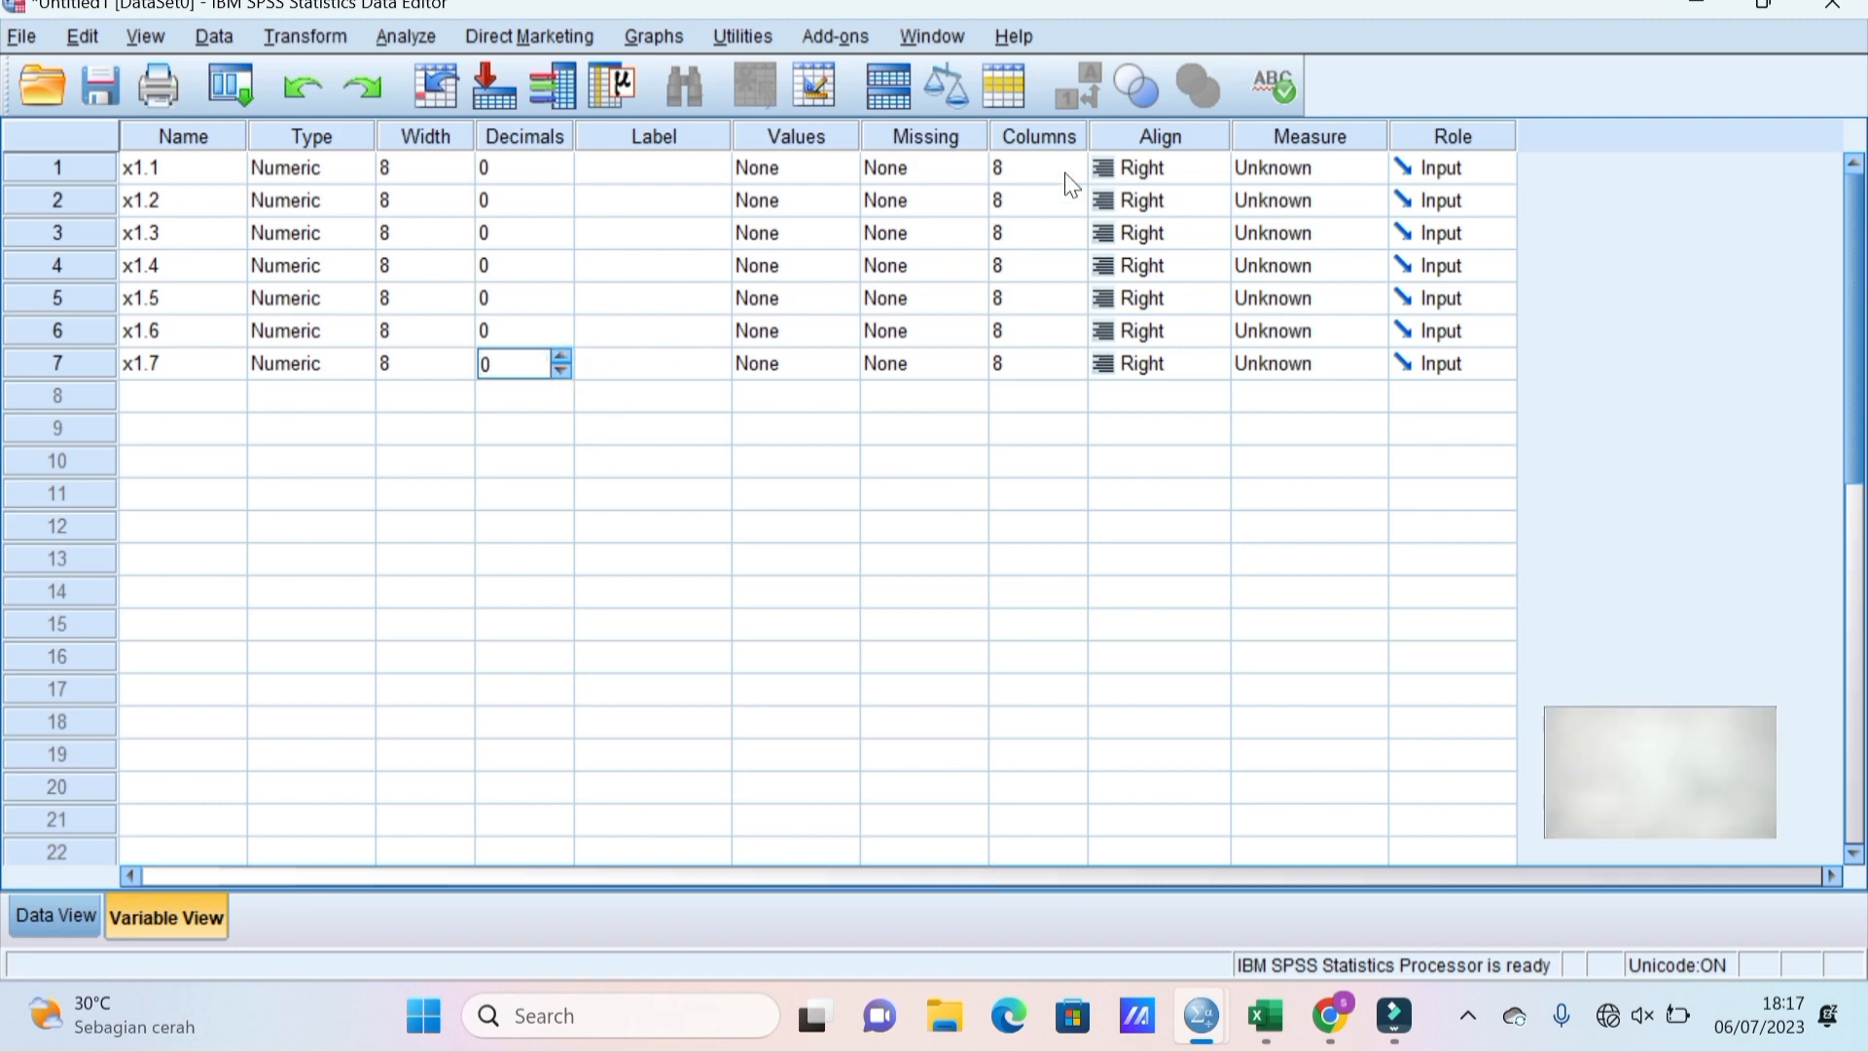
Set the measurement level of x1.1, x1.2 and x1.3 to Scale.
left_click(1280, 162)
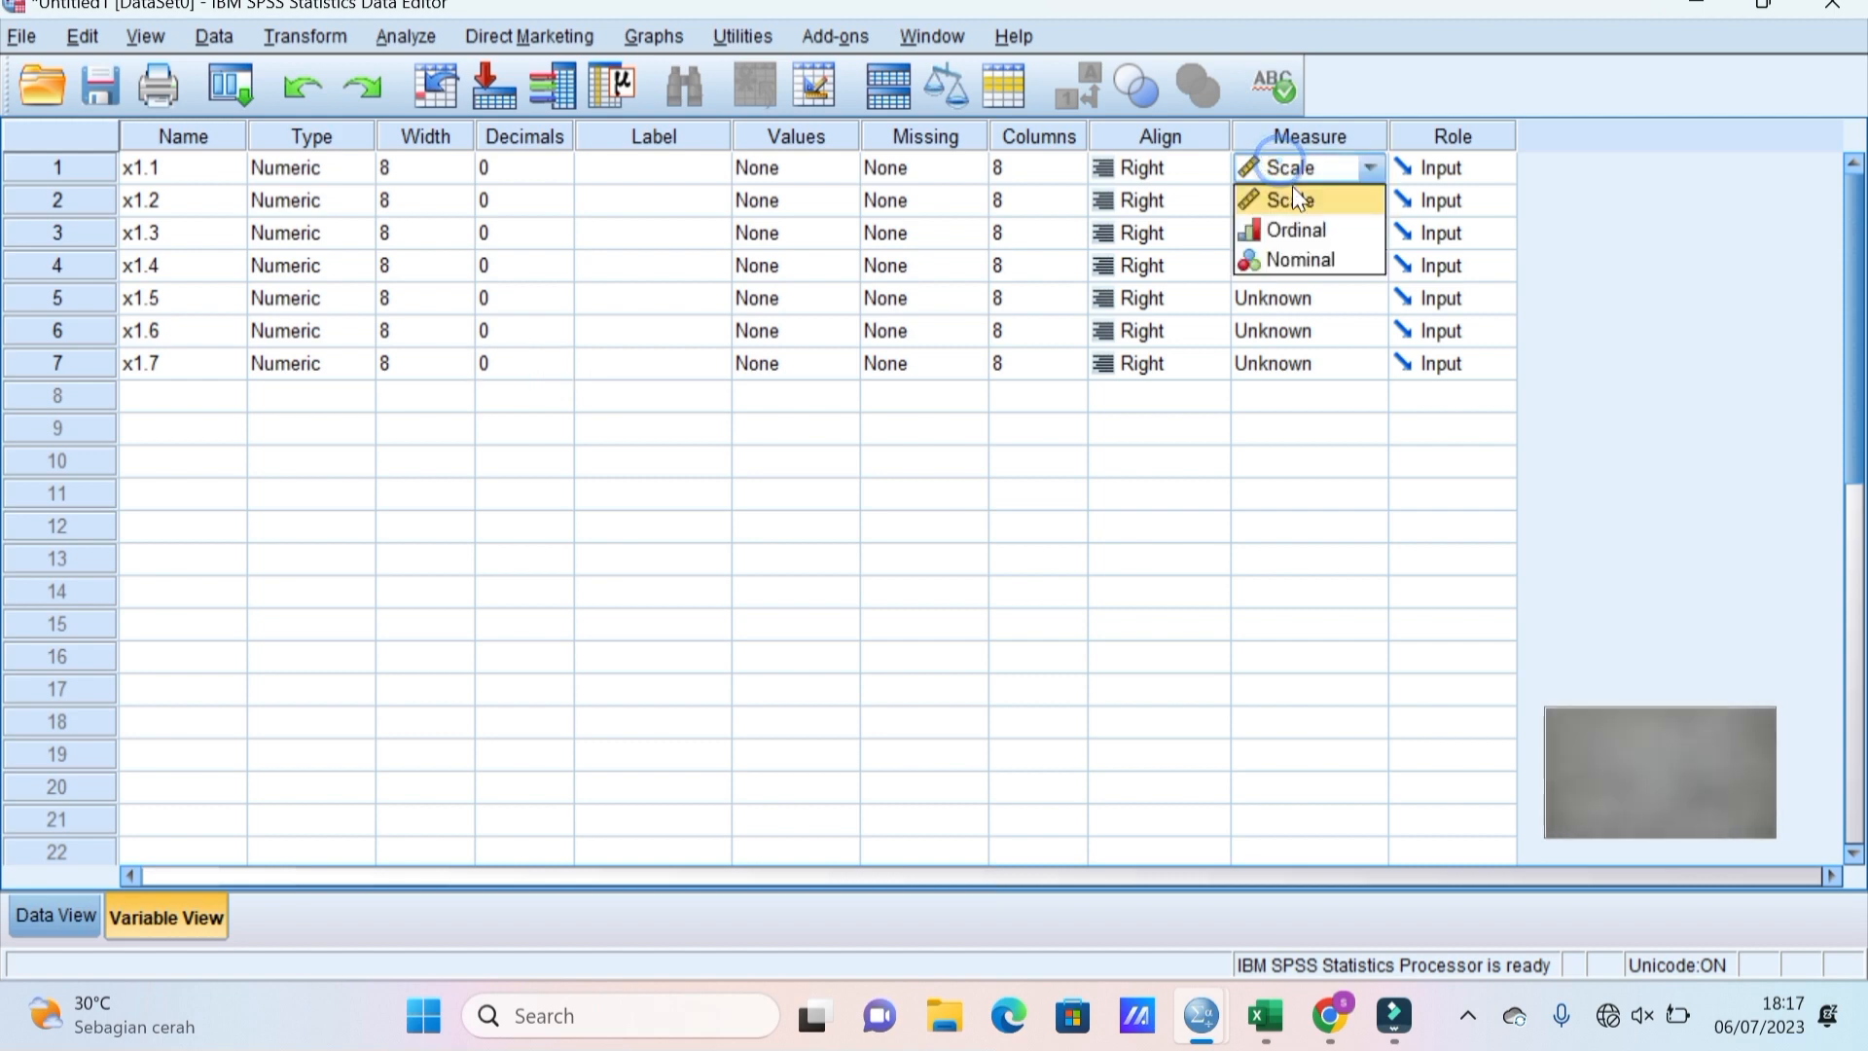
left_click(1294, 194)
left_click(1295, 198)
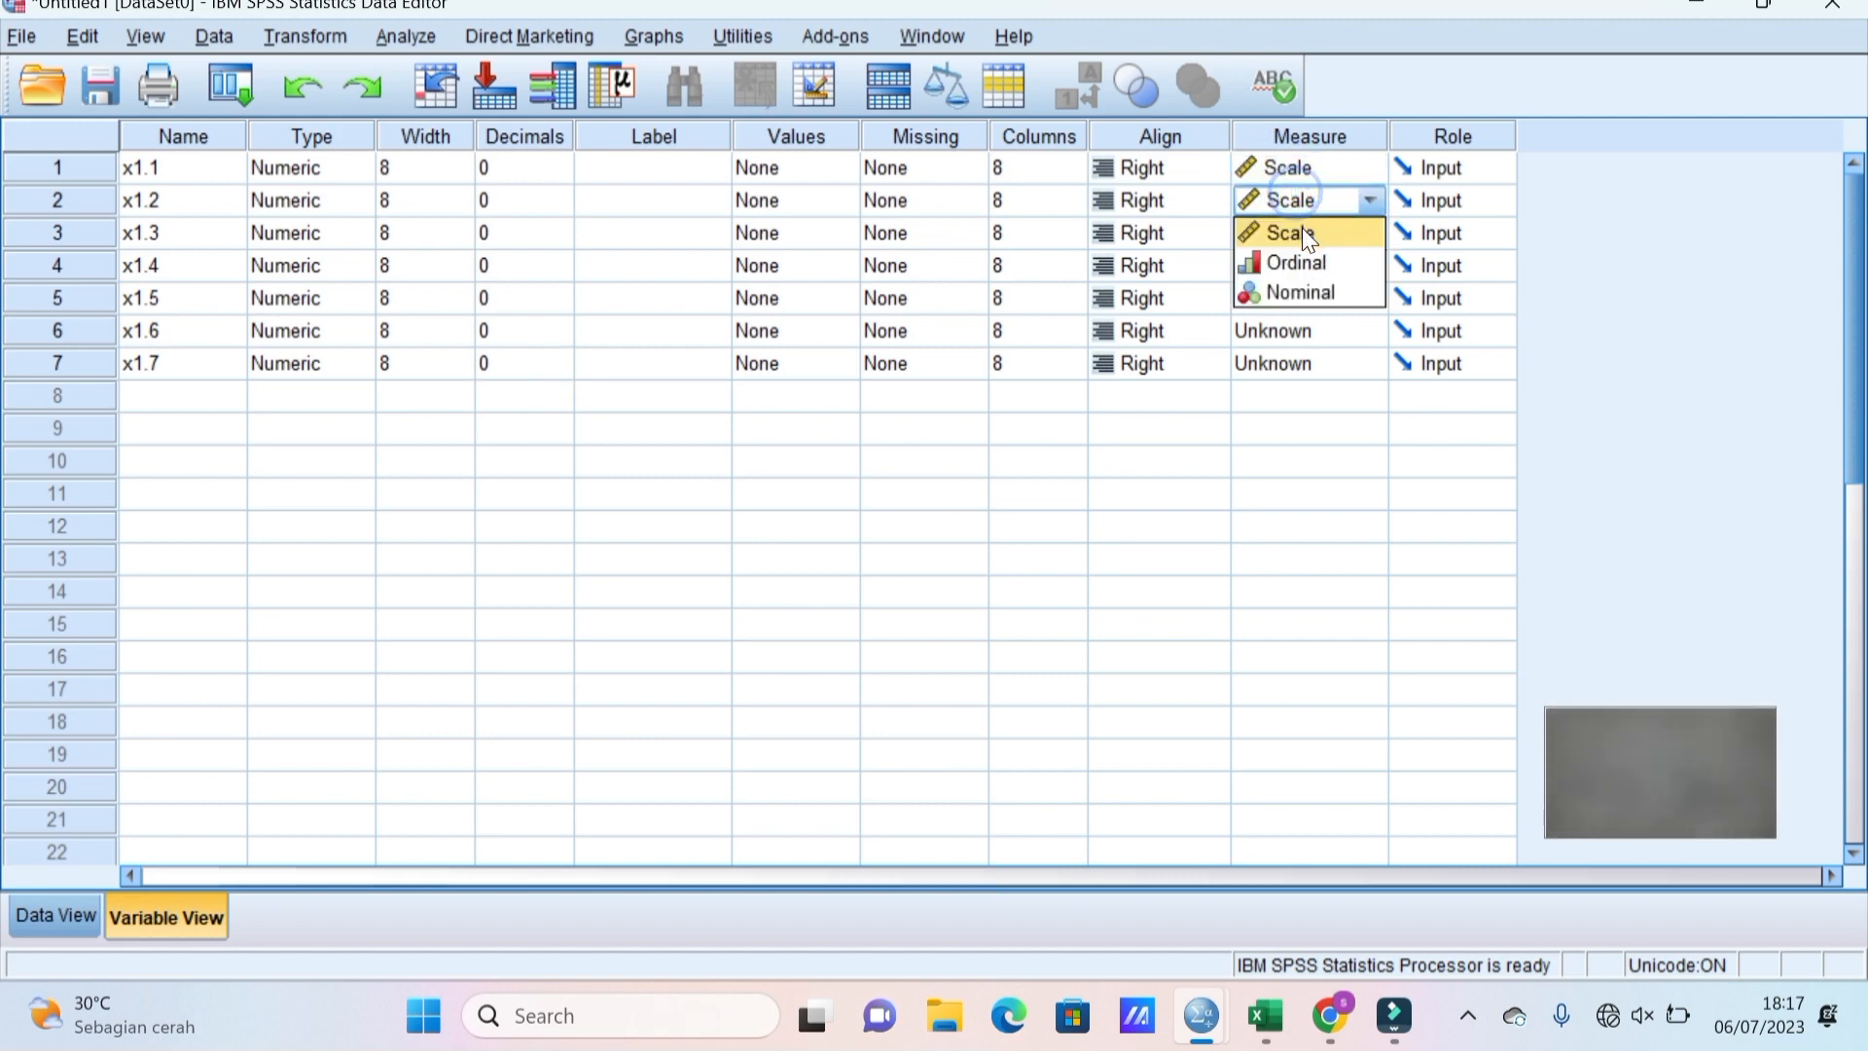
left_click(1302, 227)
left_click(1302, 224)
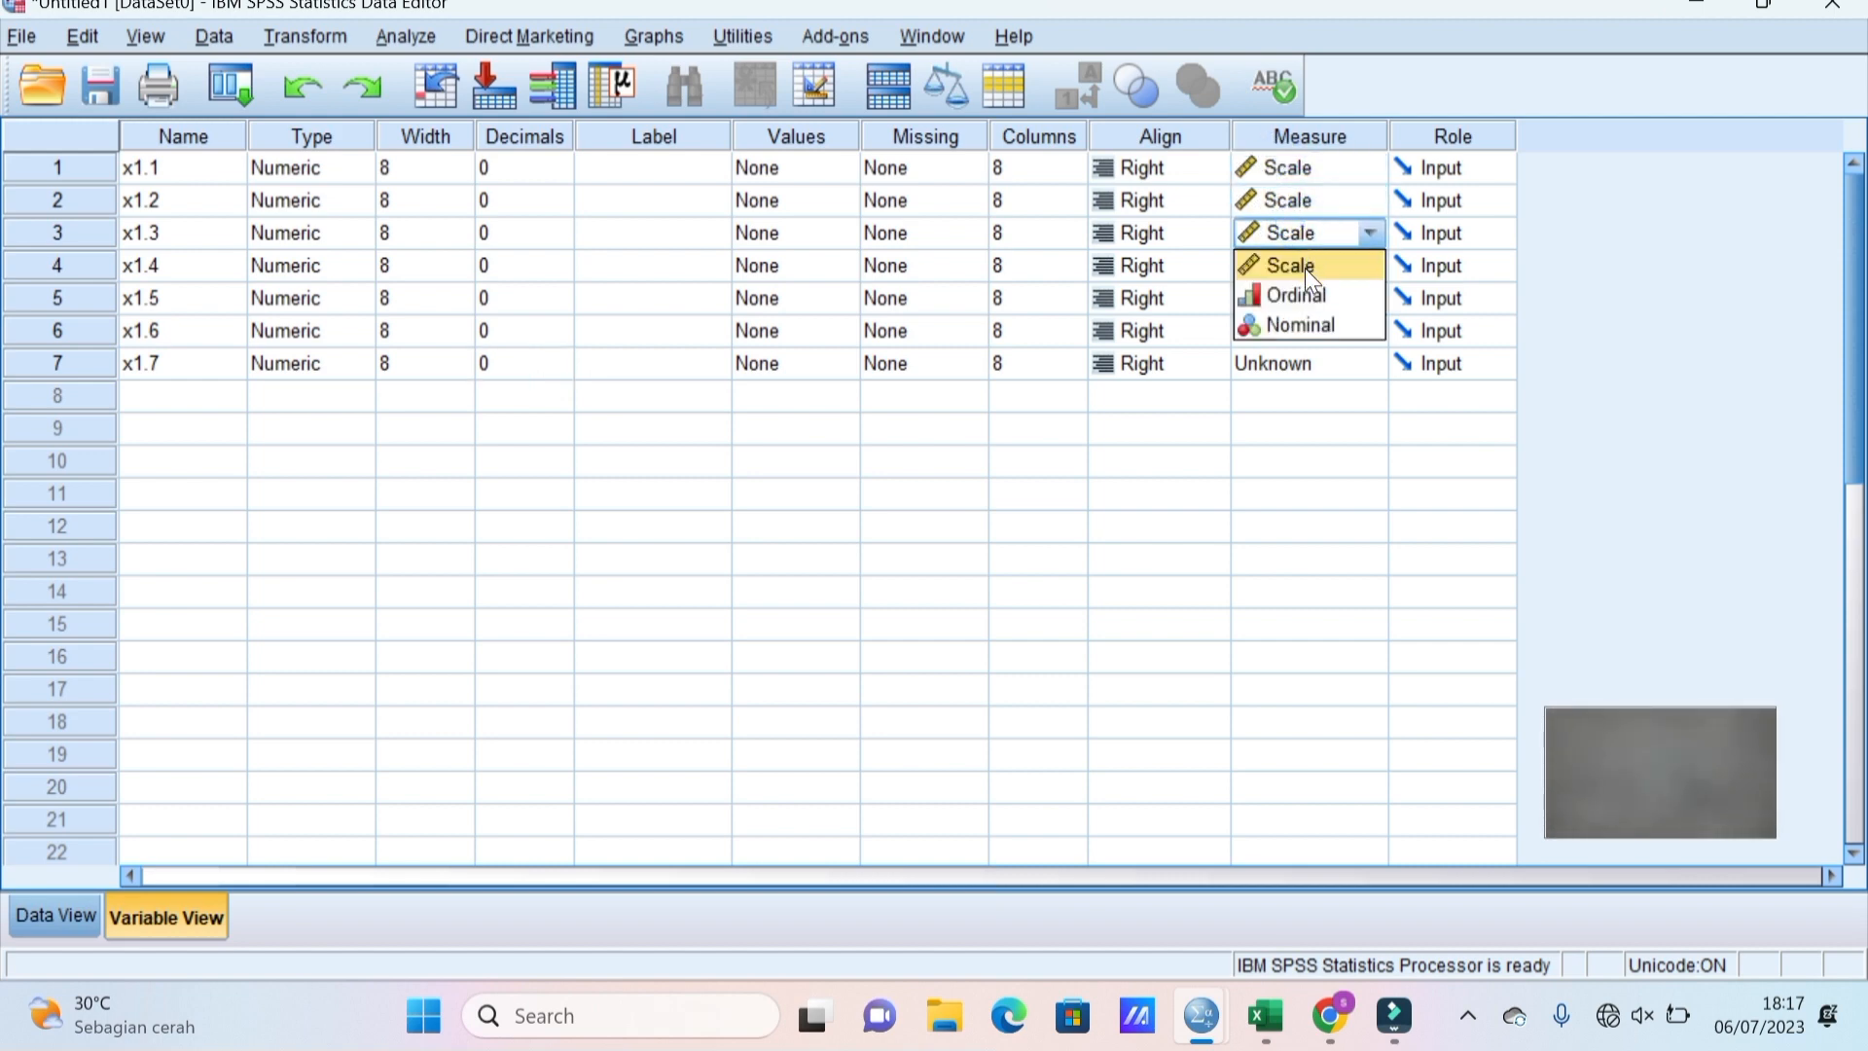
left_click(1304, 267)
Set the measurement level of x1.4 through x1.7 to Scale.
left_click(1300, 253)
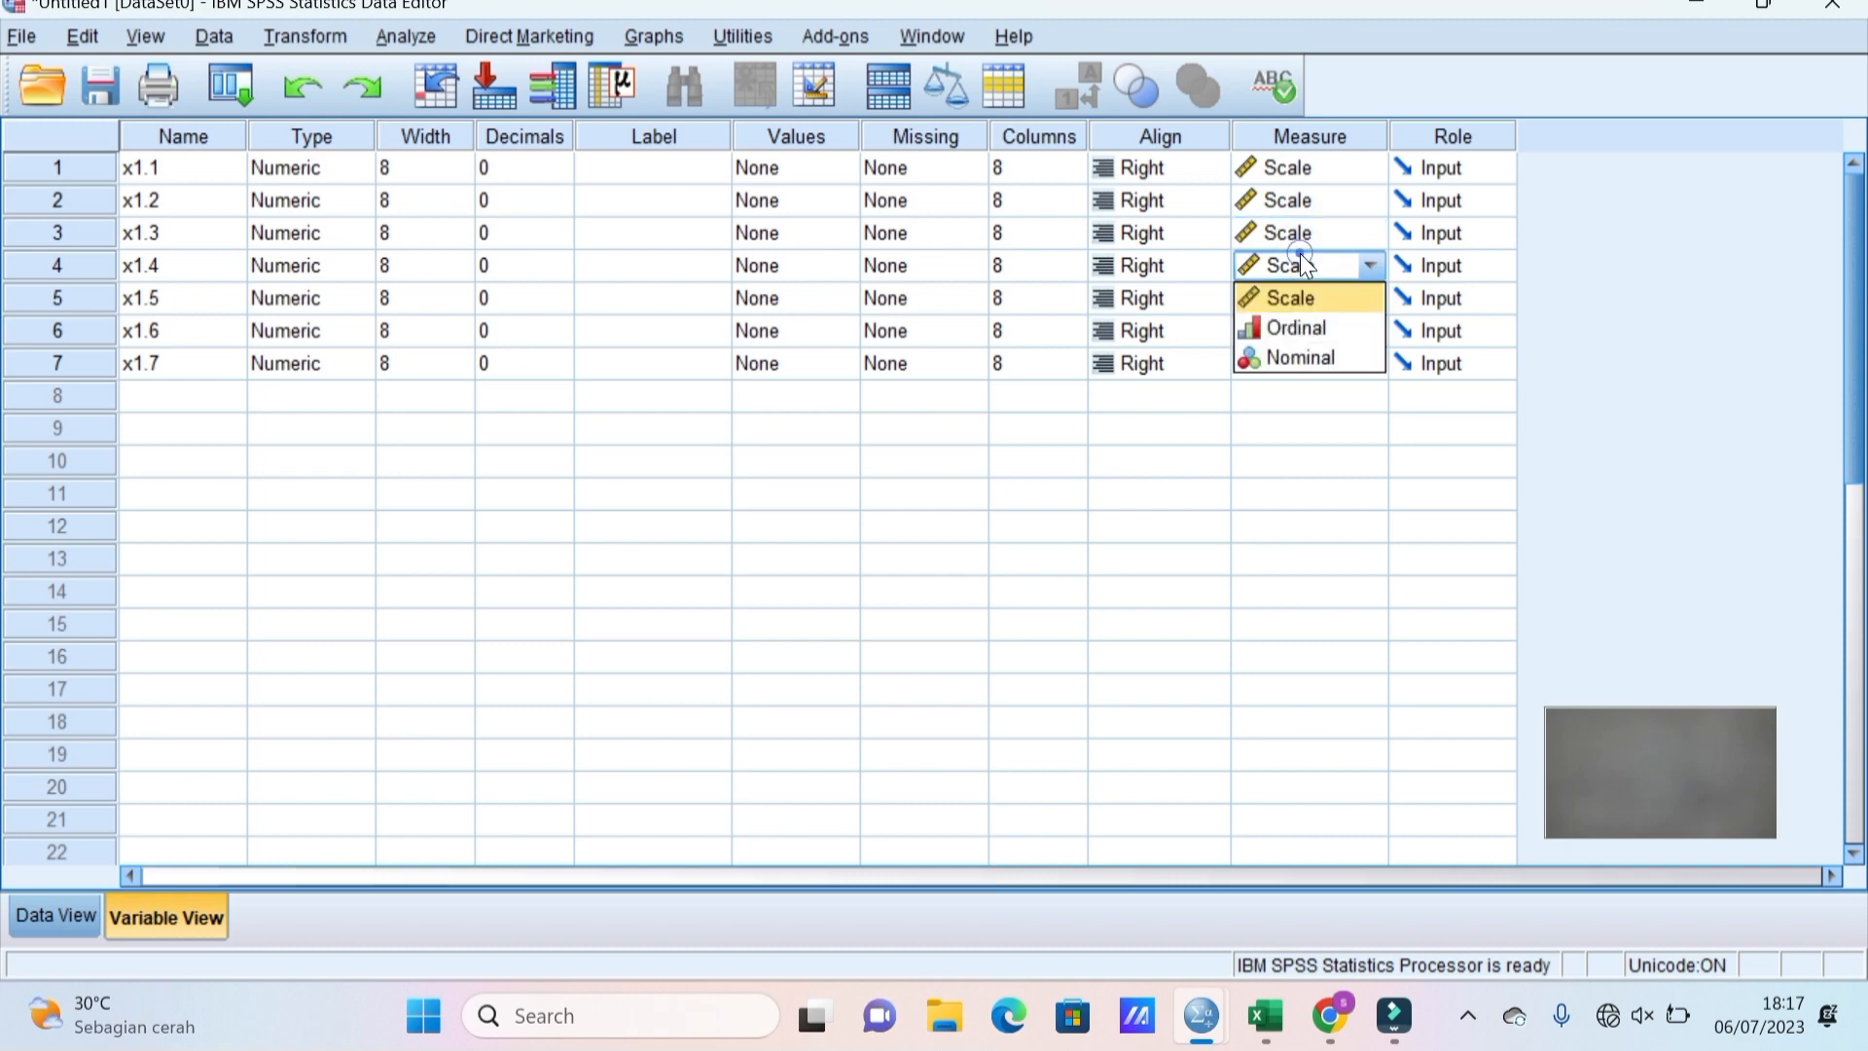
left_click(1312, 305)
left_click(1312, 305)
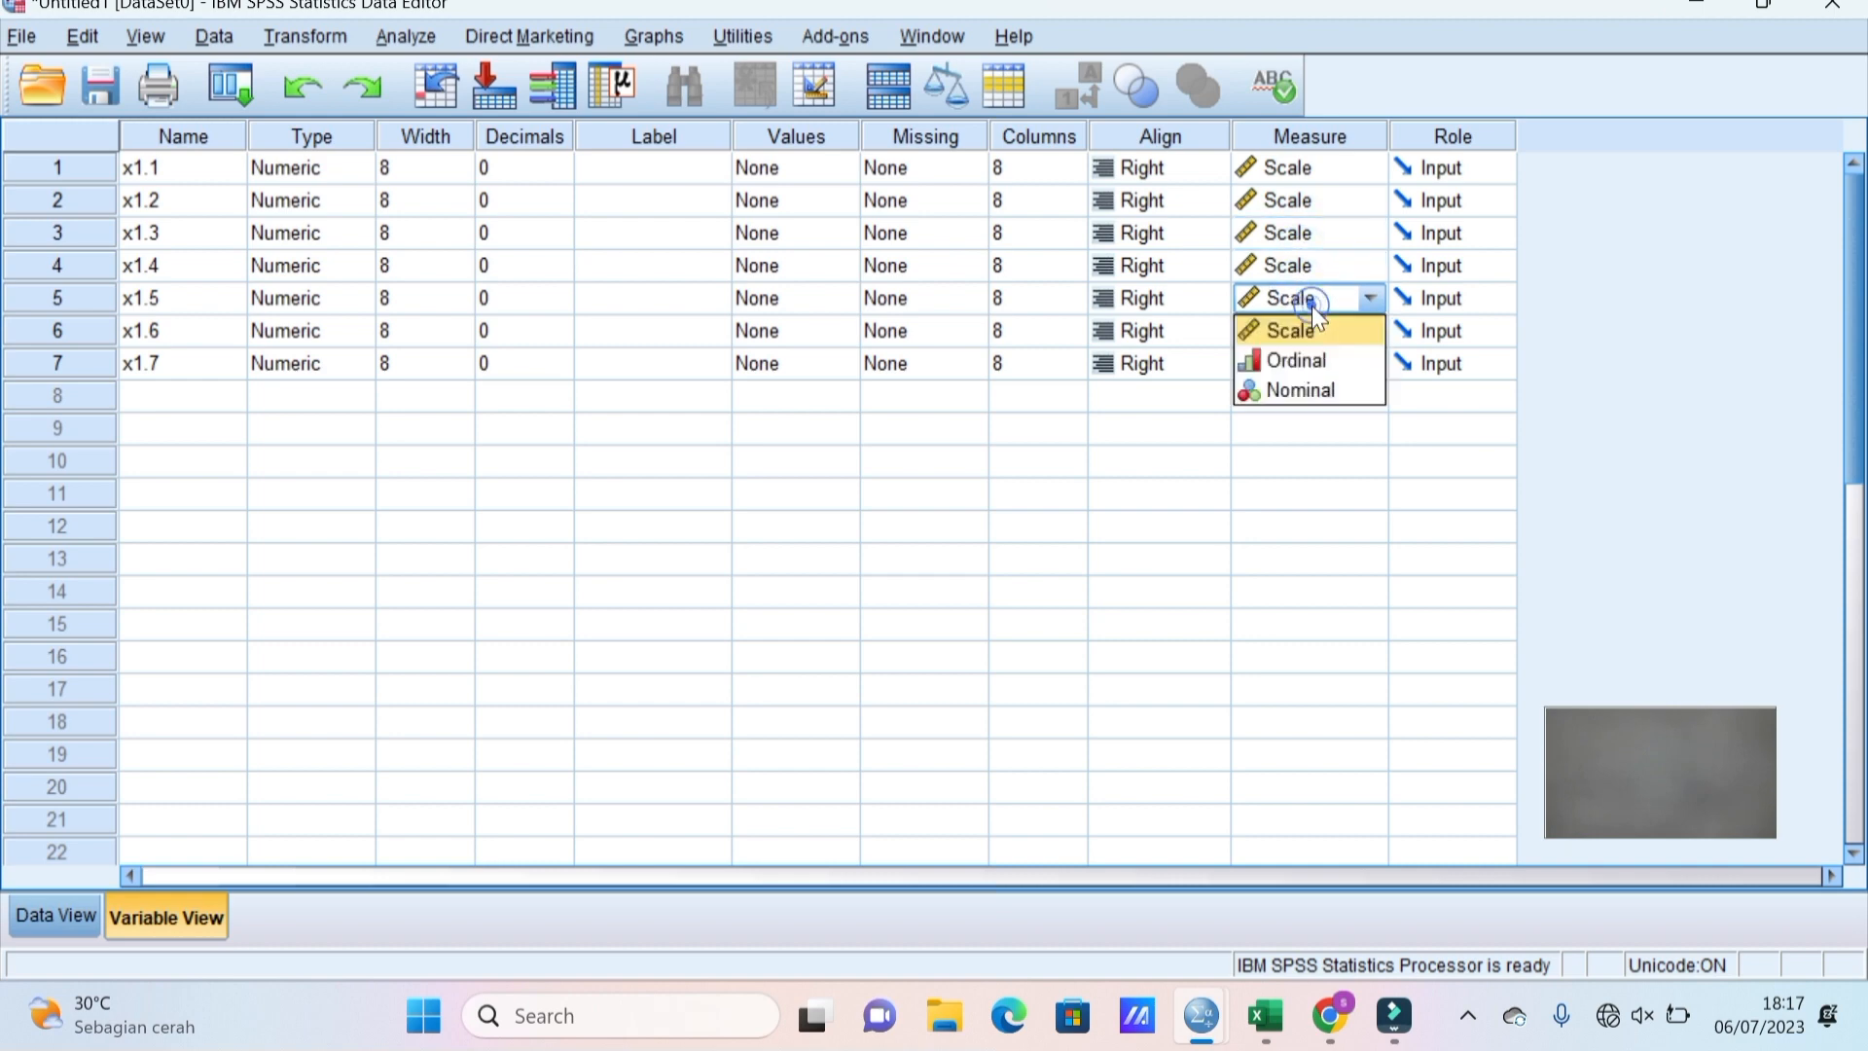
left_click(1312, 330)
left_click(1311, 331)
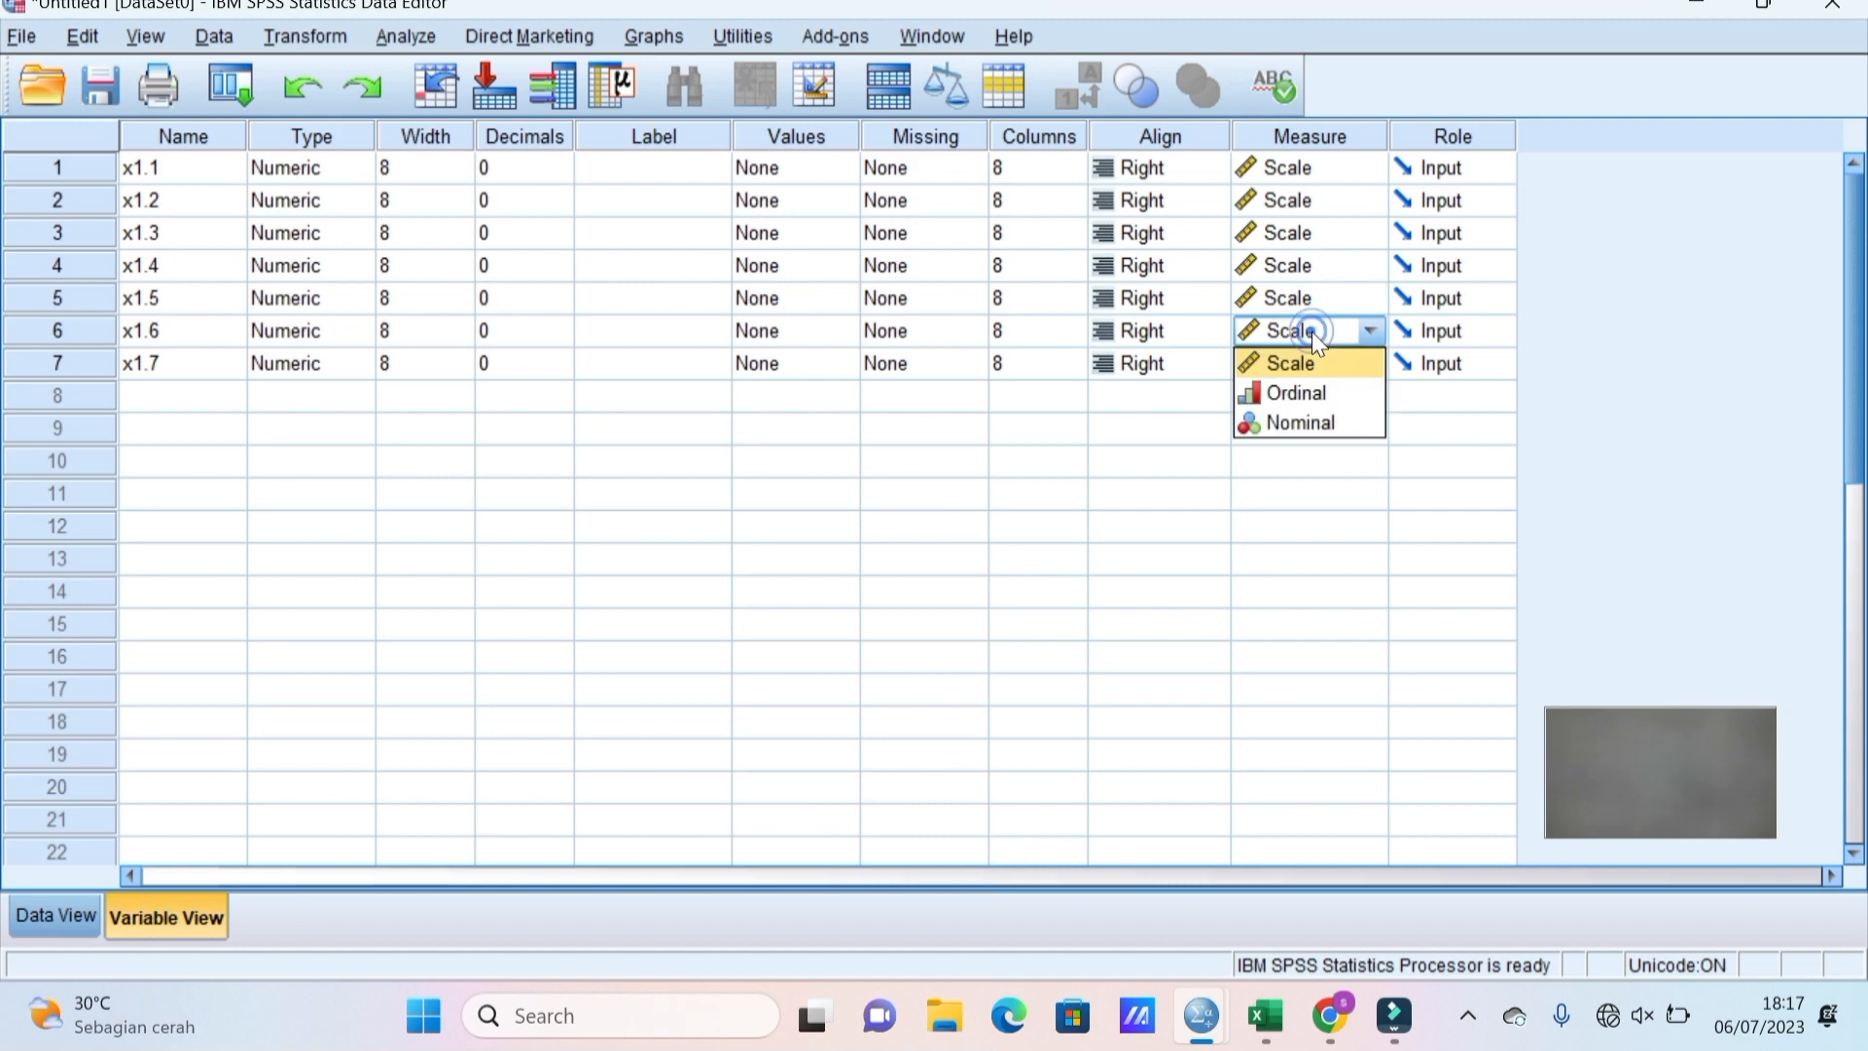
left_click(1309, 357)
left_click(1309, 358)
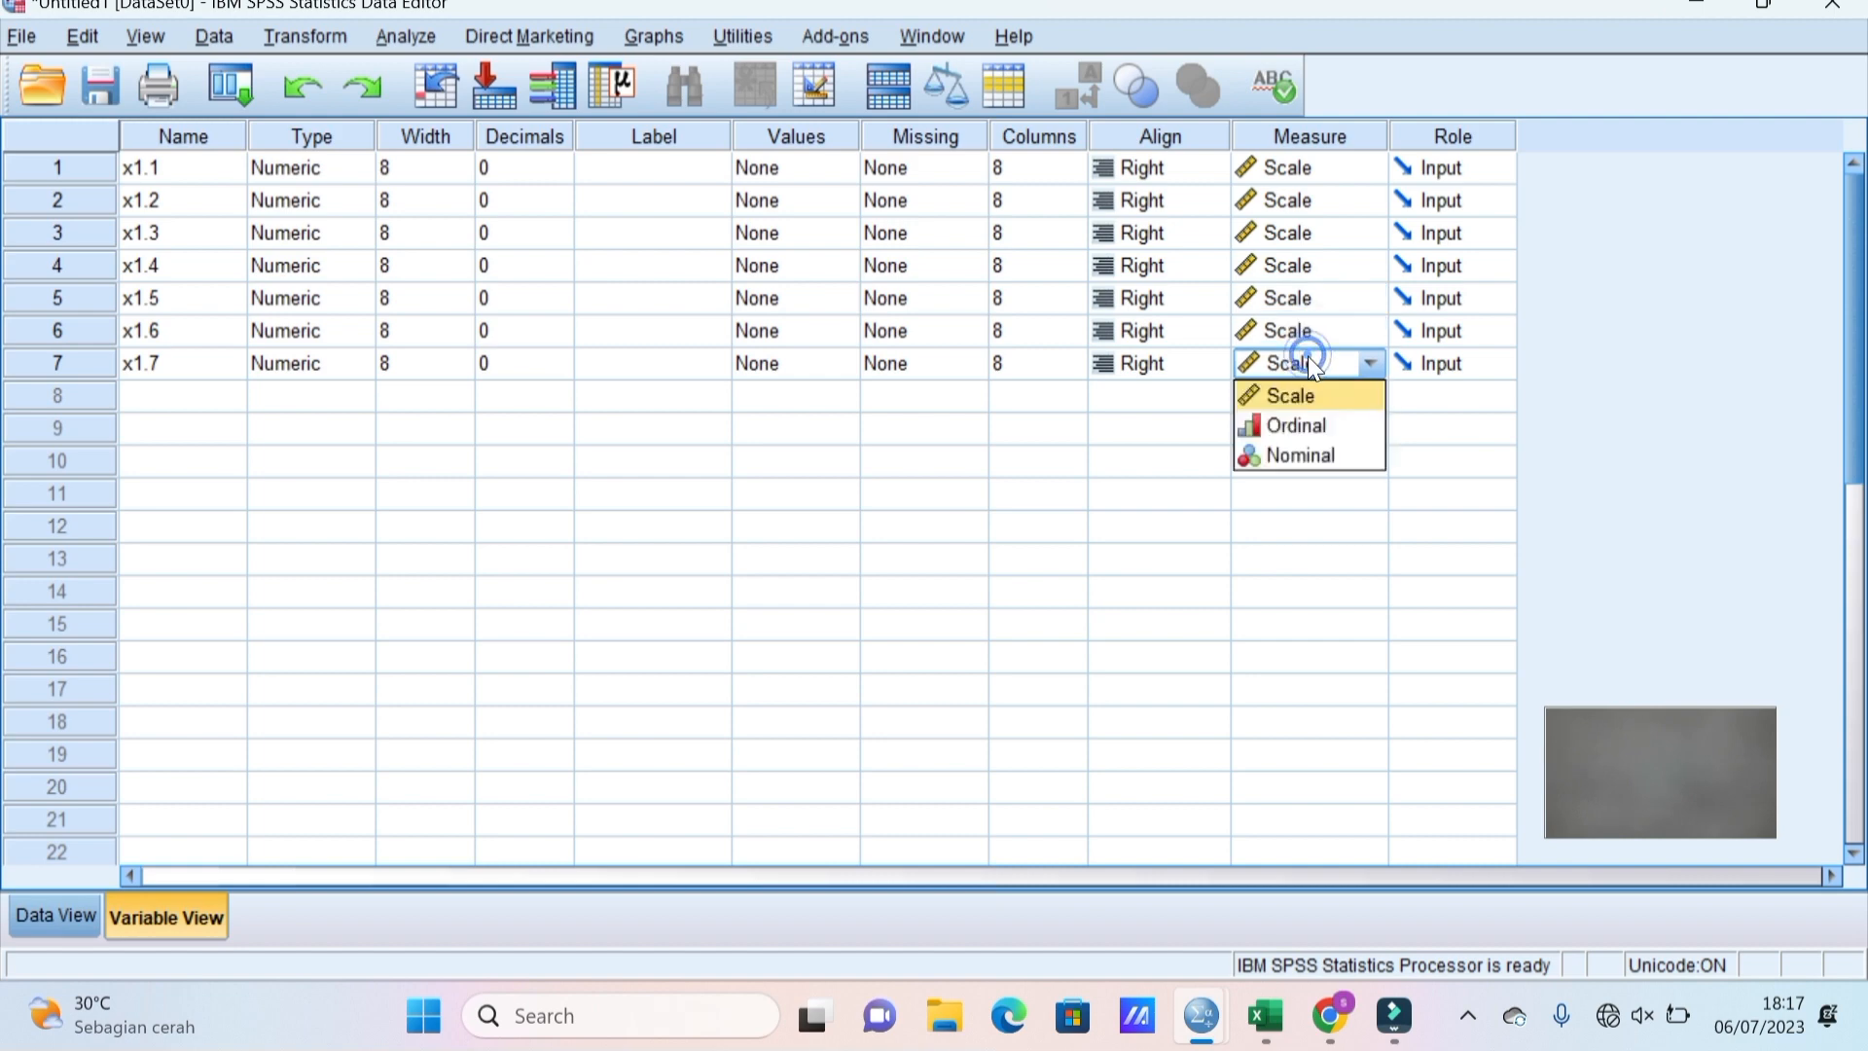
left_click(1306, 401)
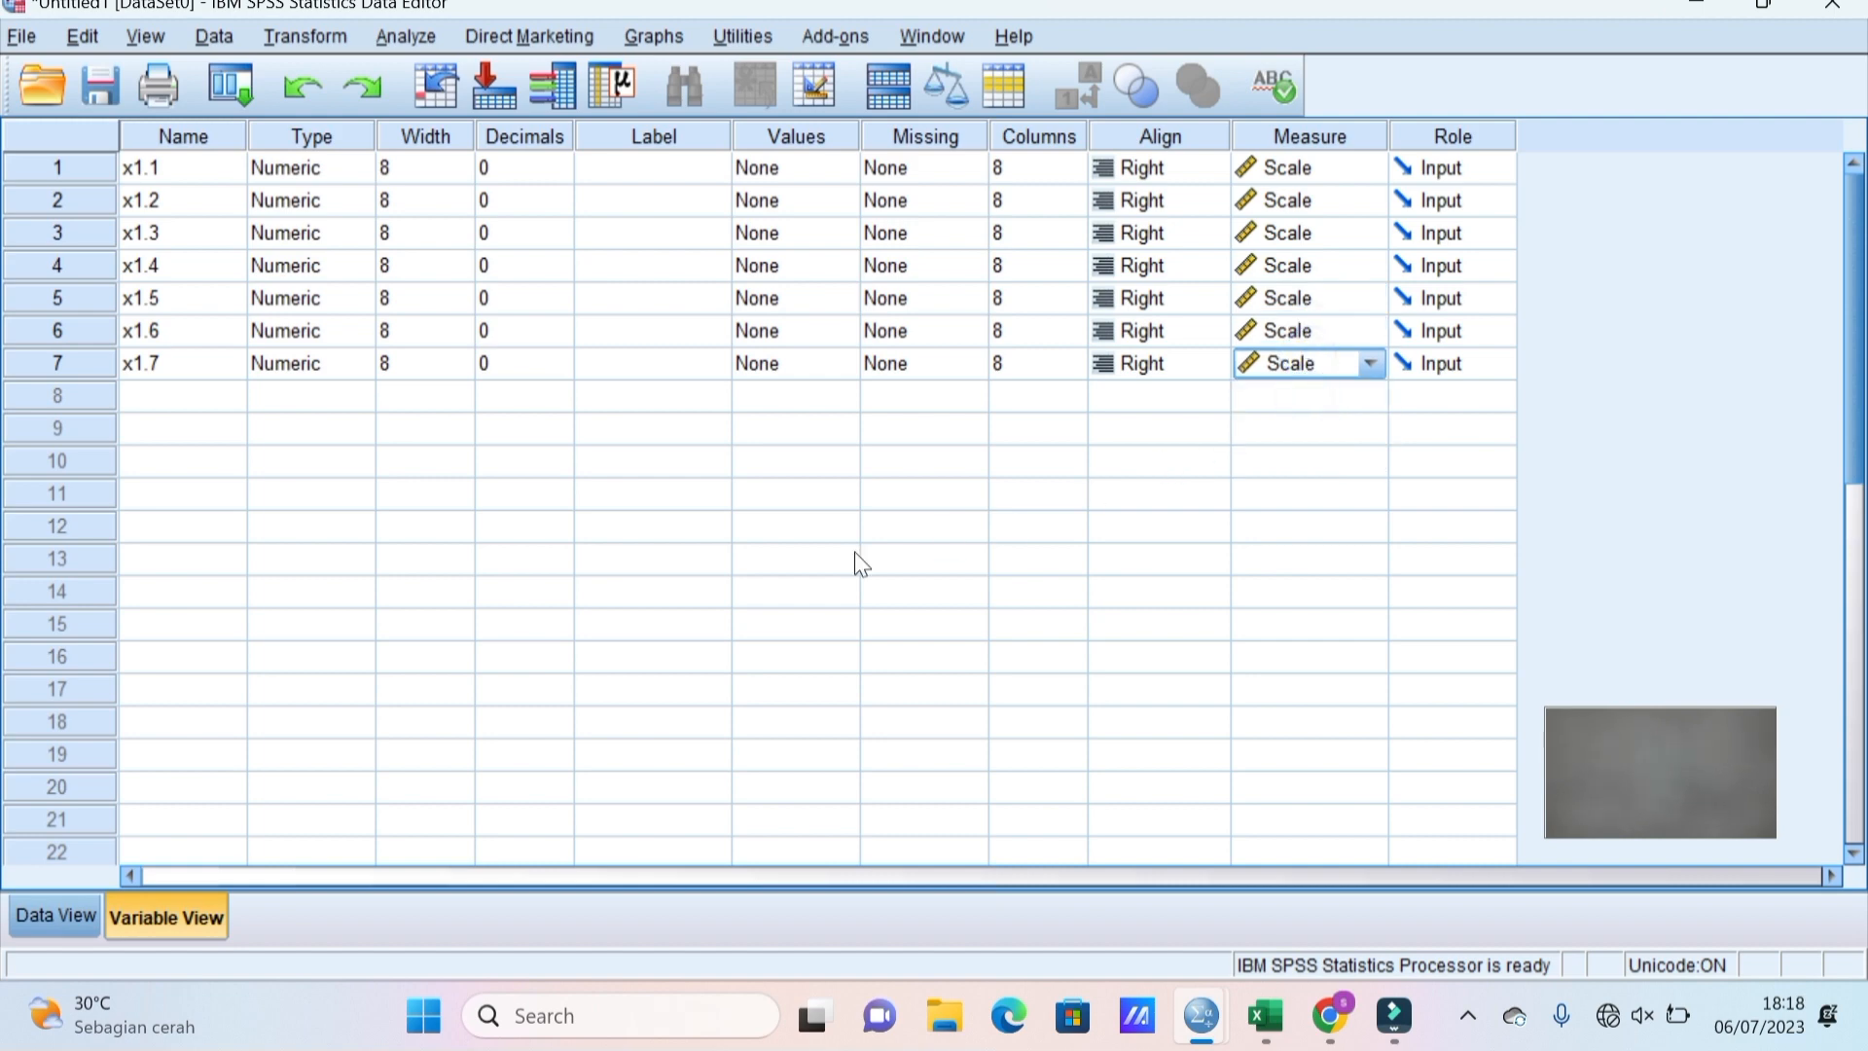
In Data View, make row 1 of x1.1 the paste start and switch to the Excel workbook.
left_click(60, 914)
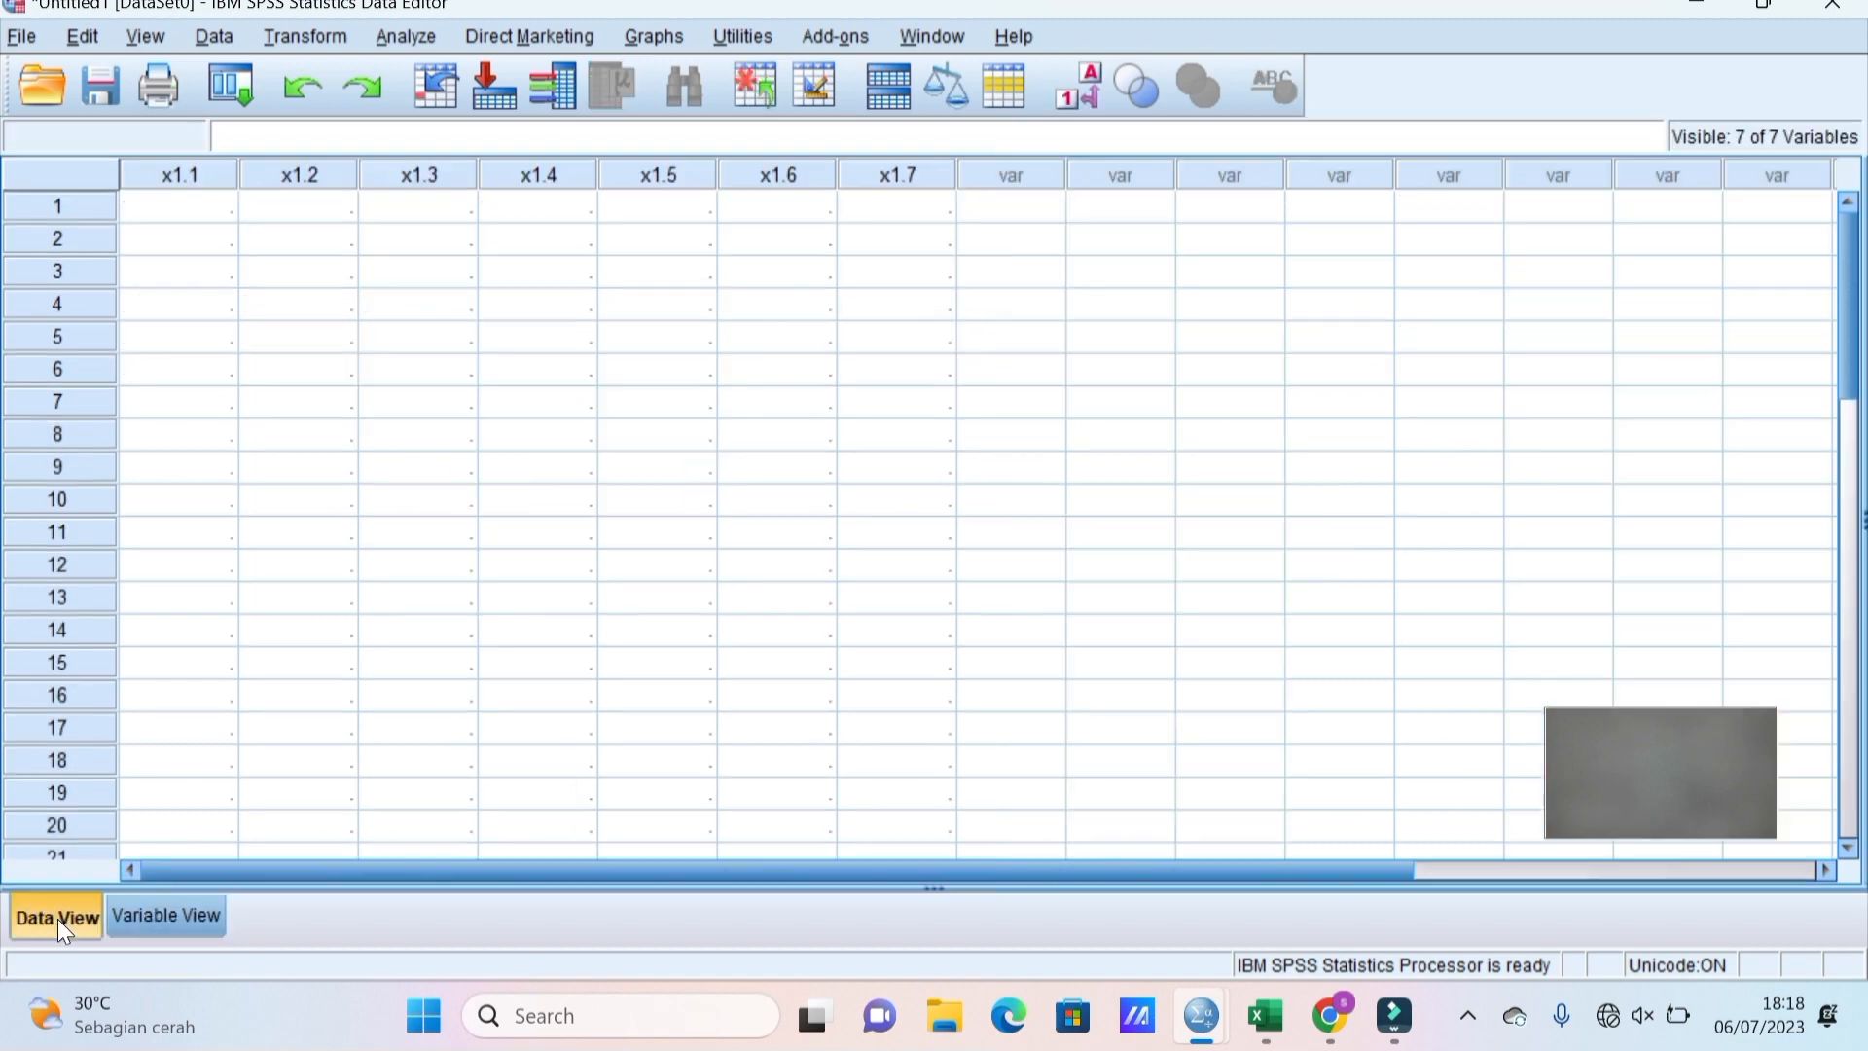
left_click(181, 199)
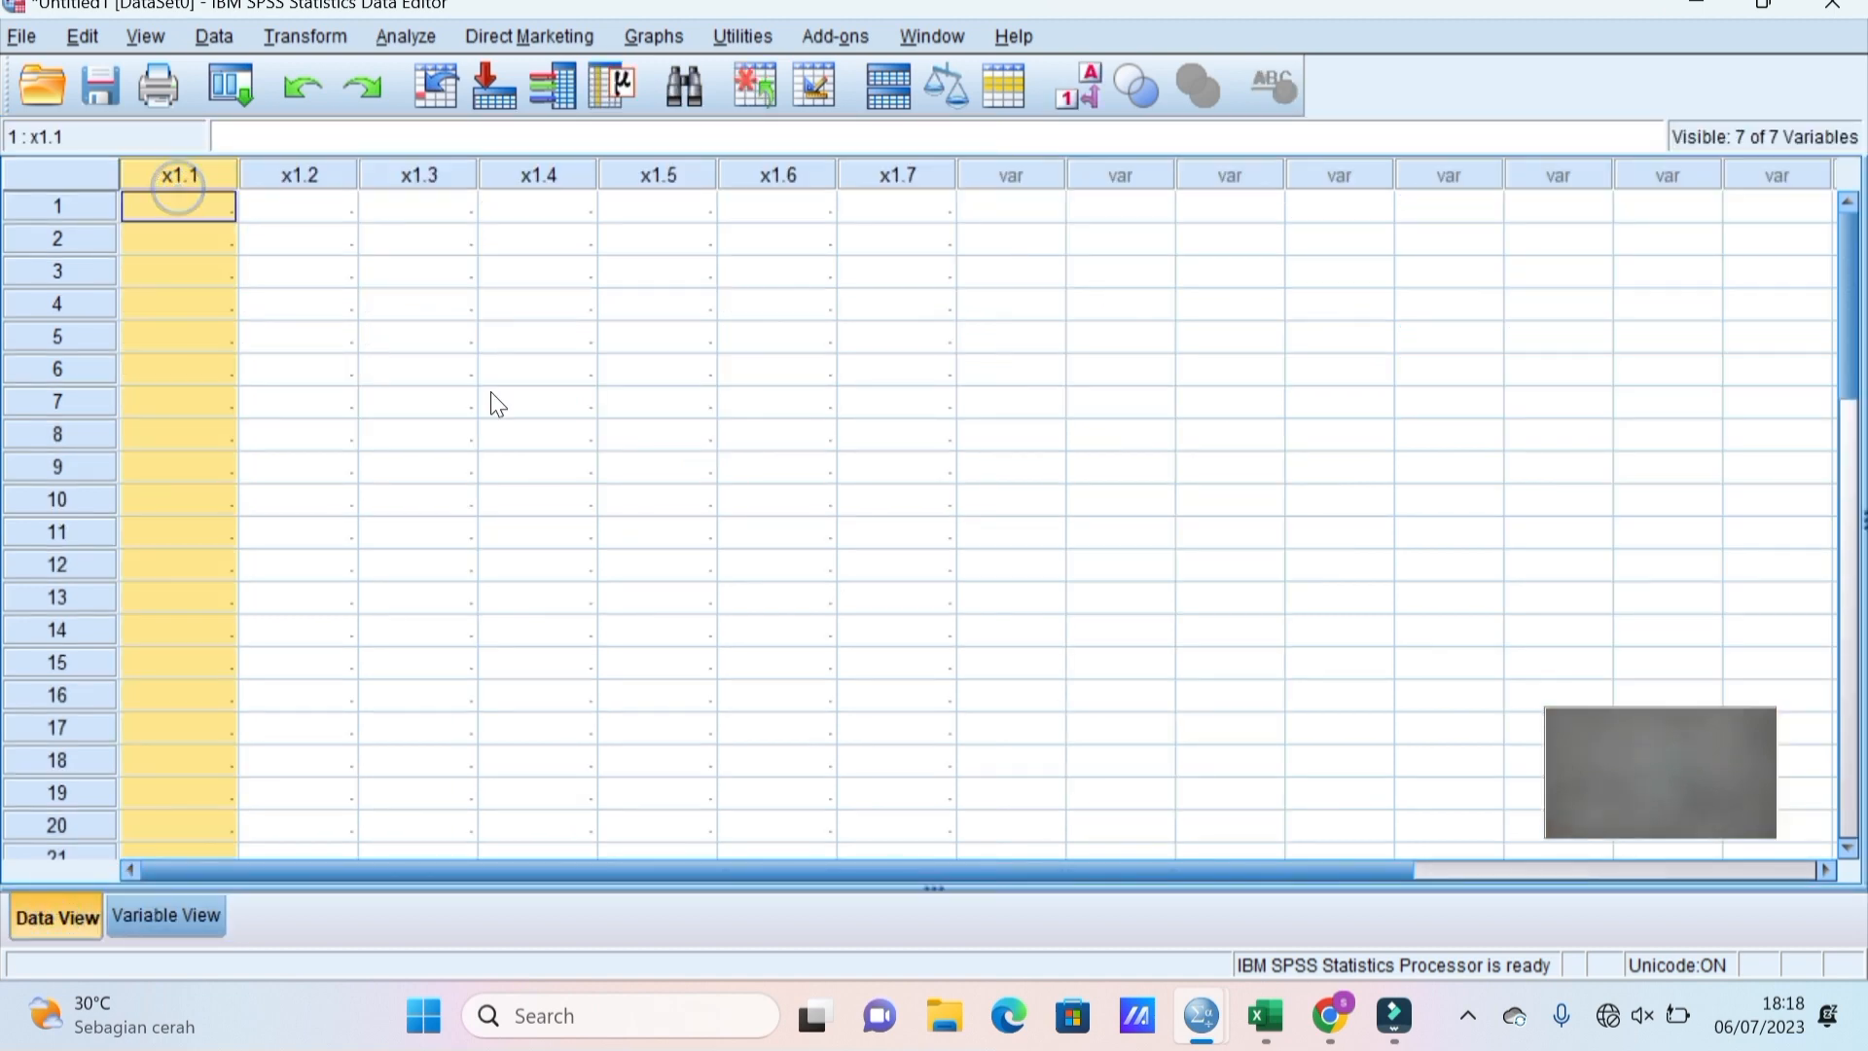
left_click(1265, 1017)
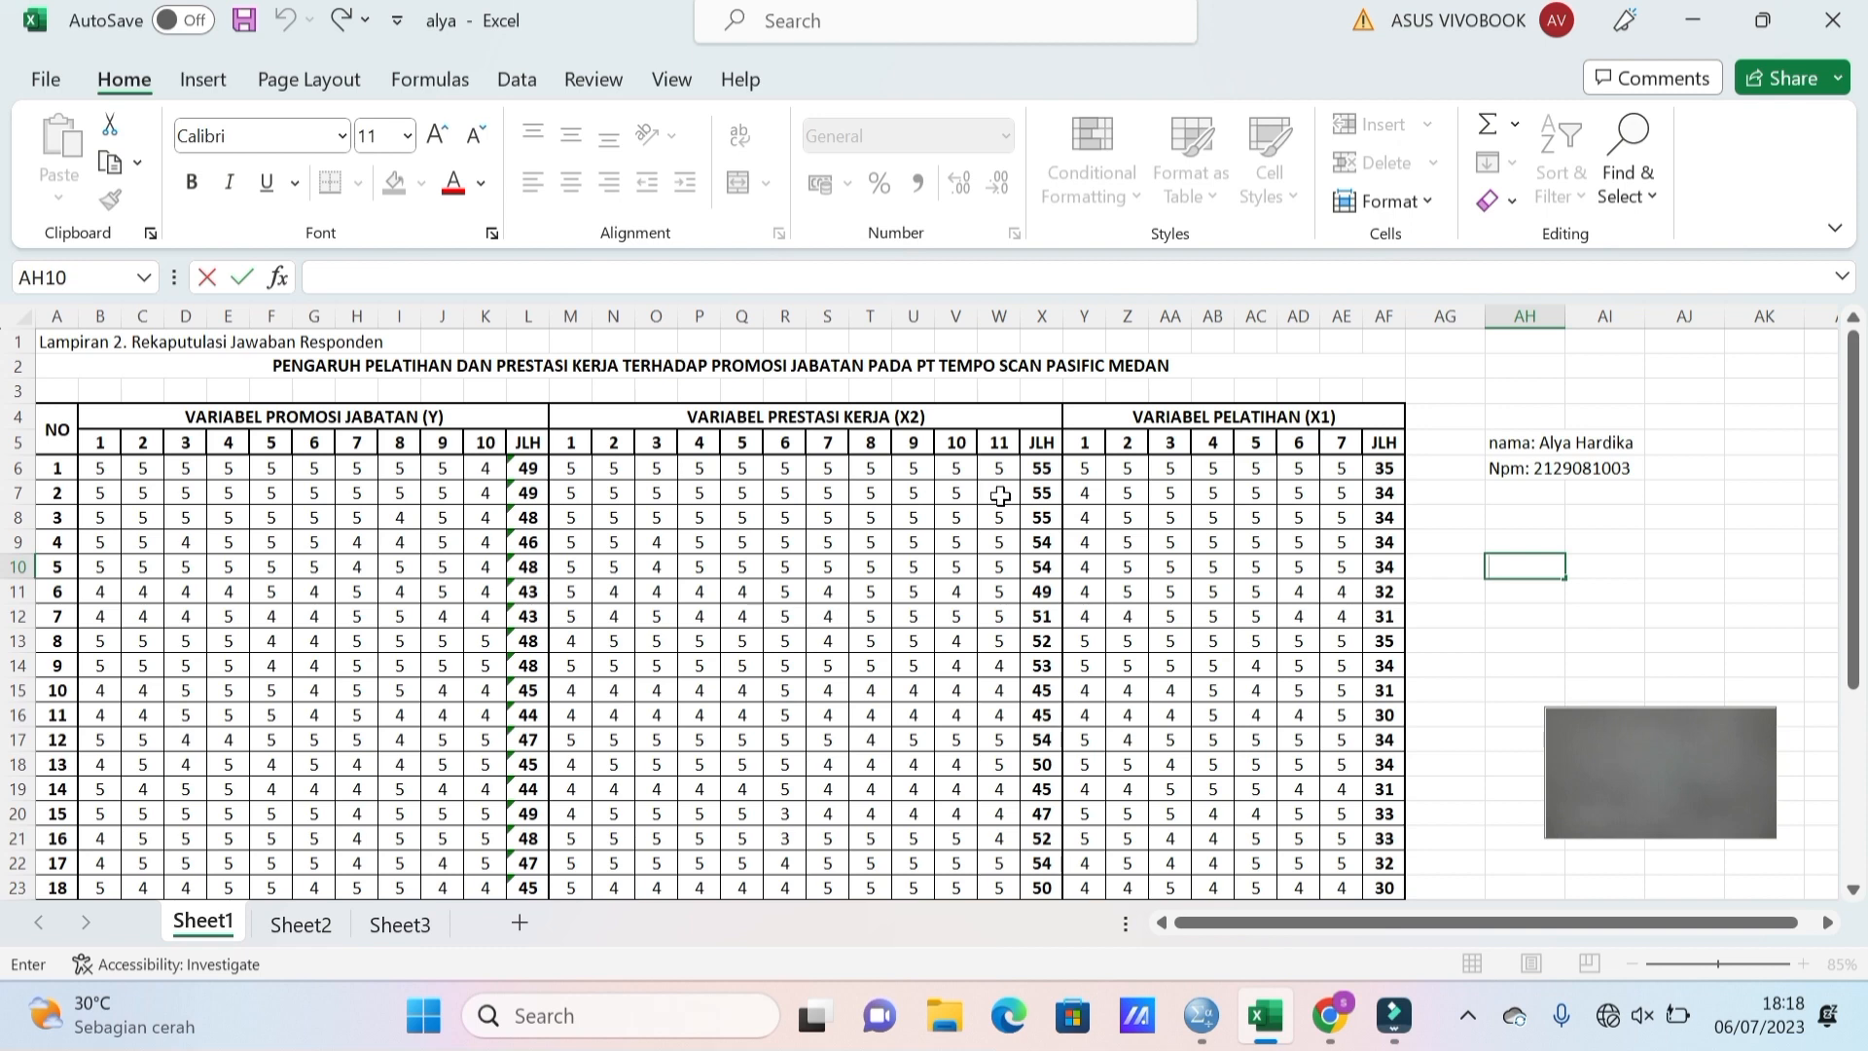
In Excel, copy the 30 respondents' seven X1 answers in Y6:AE35.
left_click(1082, 469)
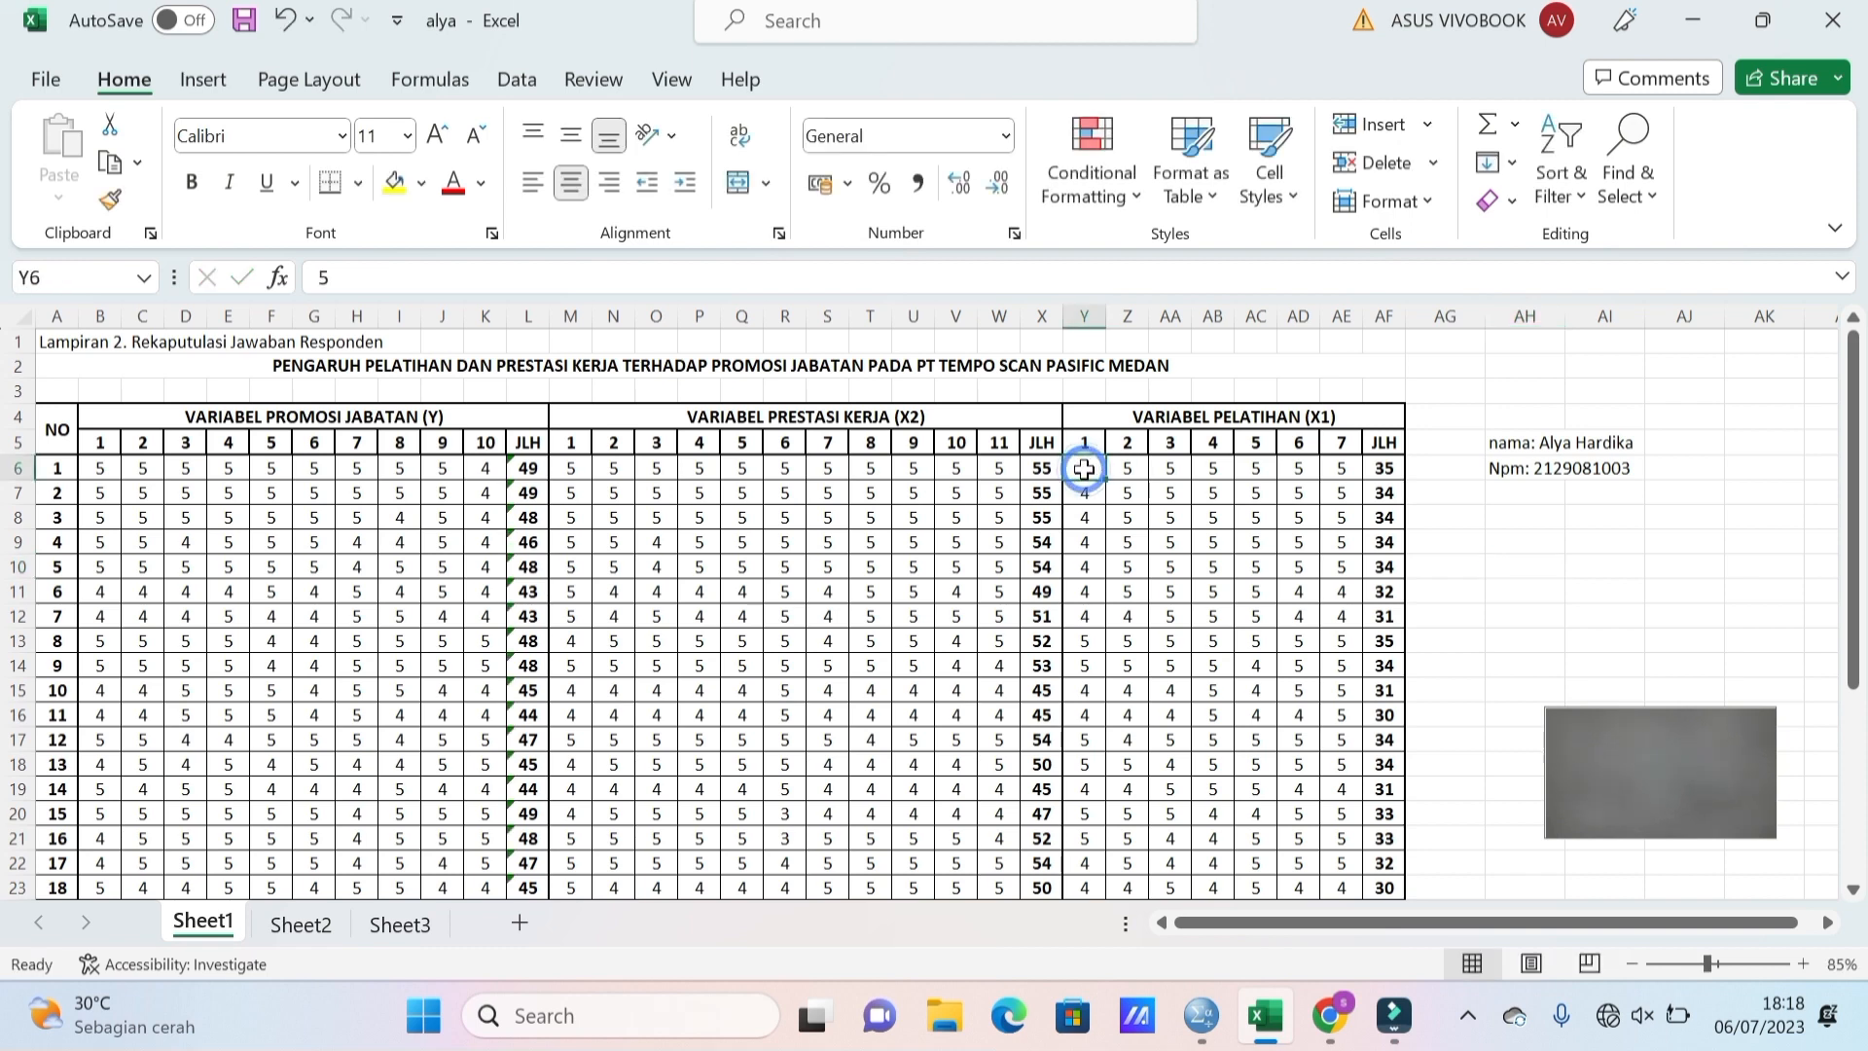
key("shift+Right")
key("shift+Right")
key("shift+Right")
key("shift+Right")
key("shift+Right")
key("shift+Right")
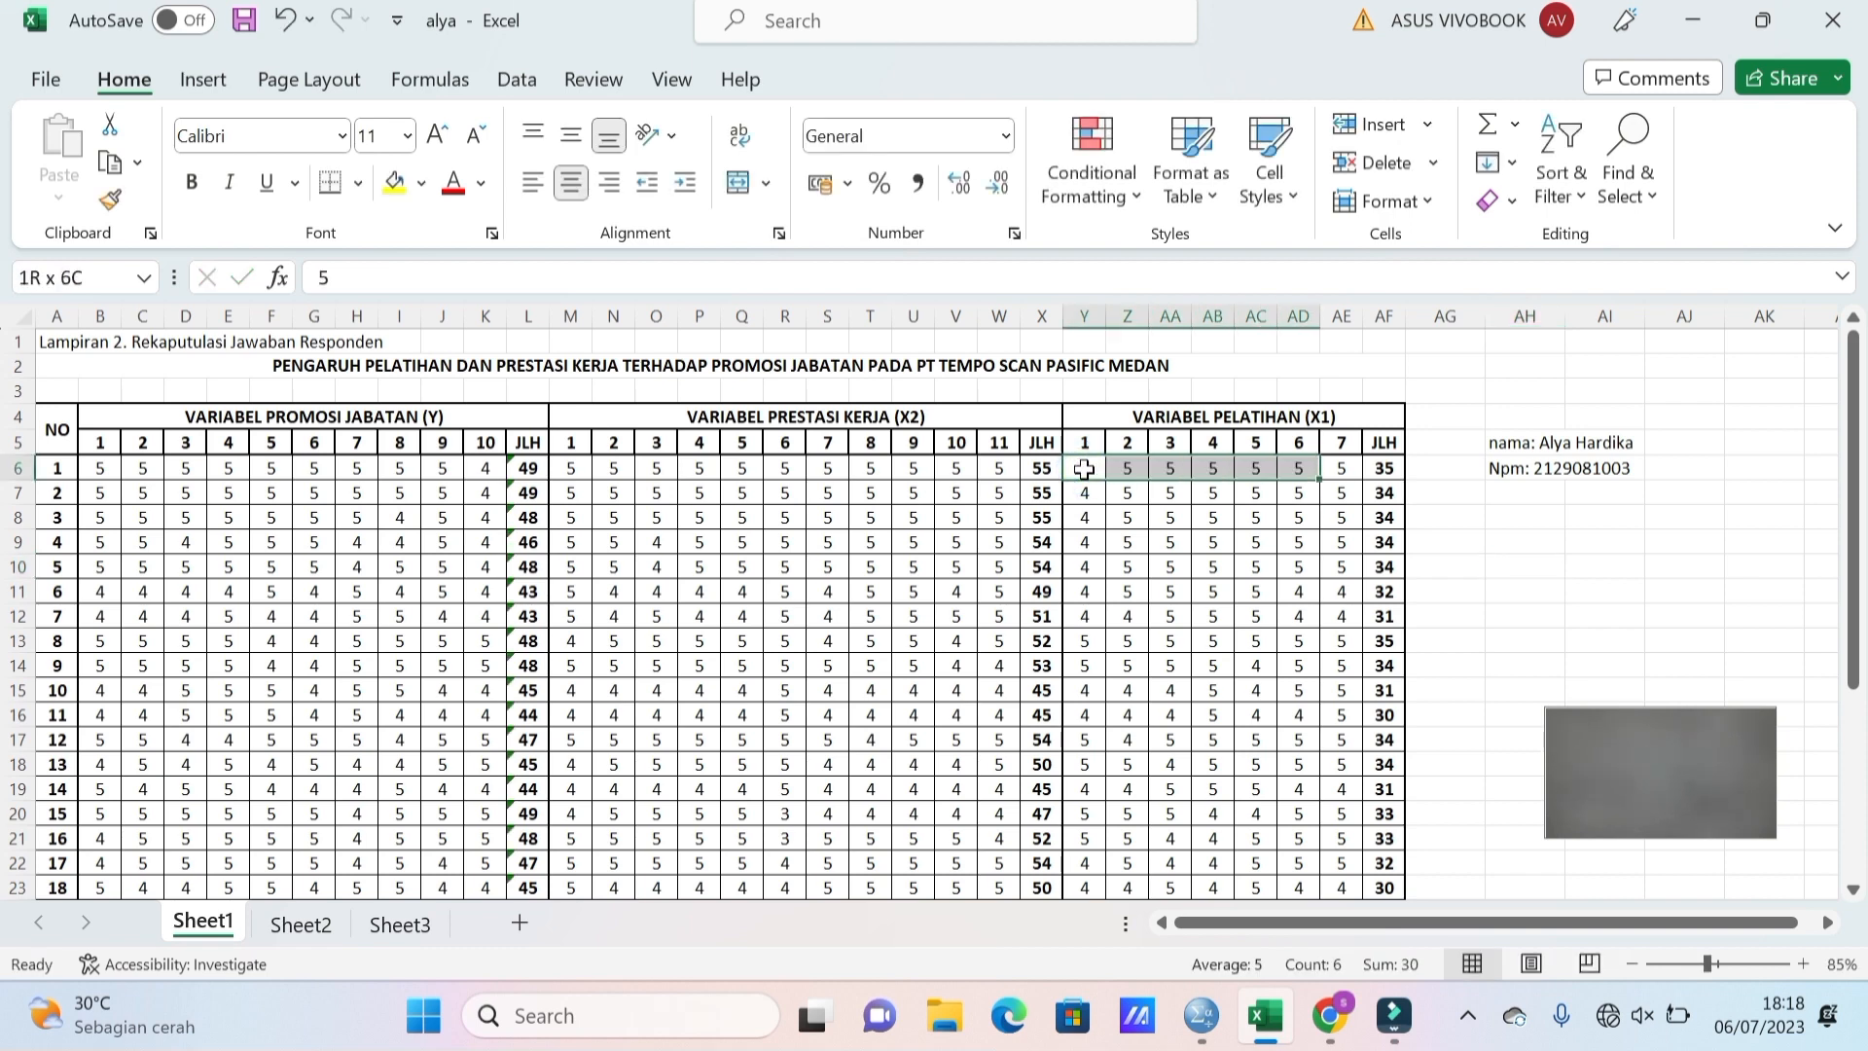
key("shift+Down")
key("shift+Down")
key("shift+Down")
key("shift+Down")
key("shift+Down")
key("shift+Down")
key("shift+Down")
key("shift+Down")
key("shift+Down")
key("shift+Down")
key("shift+Down")
key("shift+Down")
key("shift+Down")
key("shift+Down")
key("shift+Down")
key("shift+Down")
key("shift+Down")
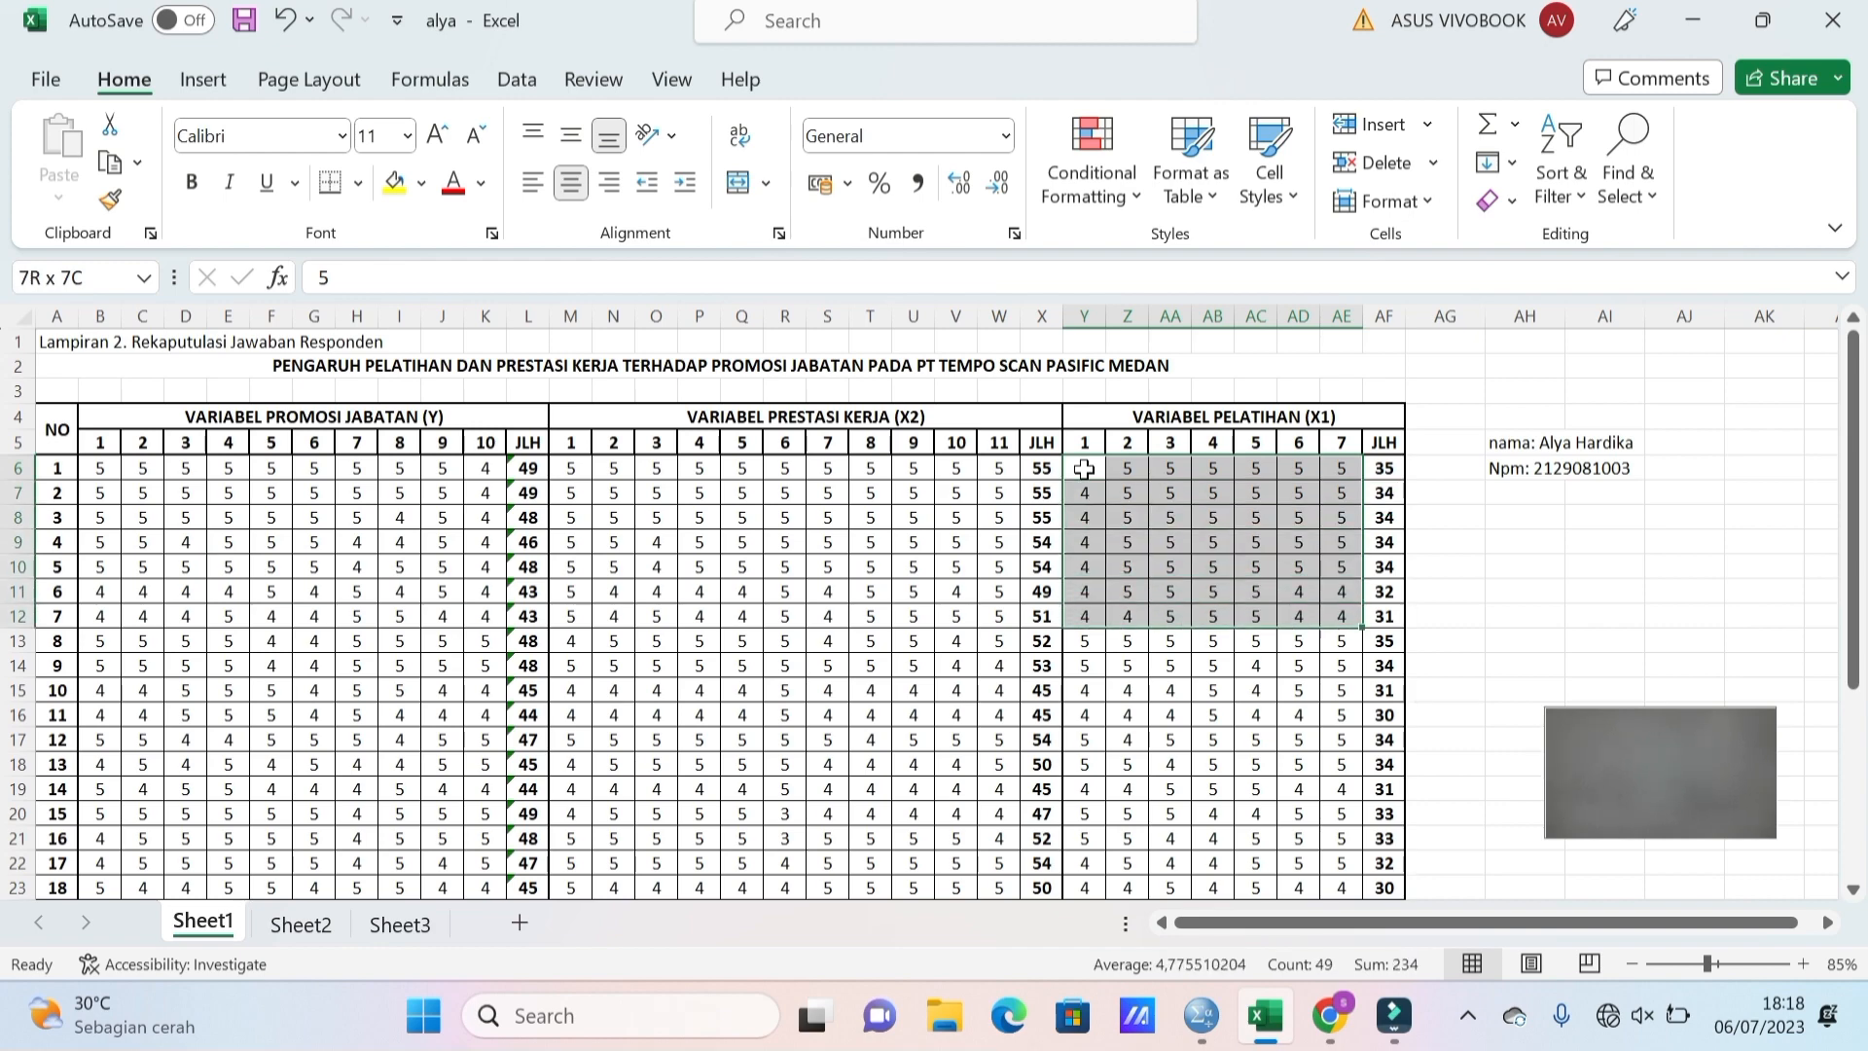
key("shift+Down")
key("shift+Down")
key("shift+Down")
key("shift+Down")
key("shift+Down")
key("shift+Down")
key("shift+Down")
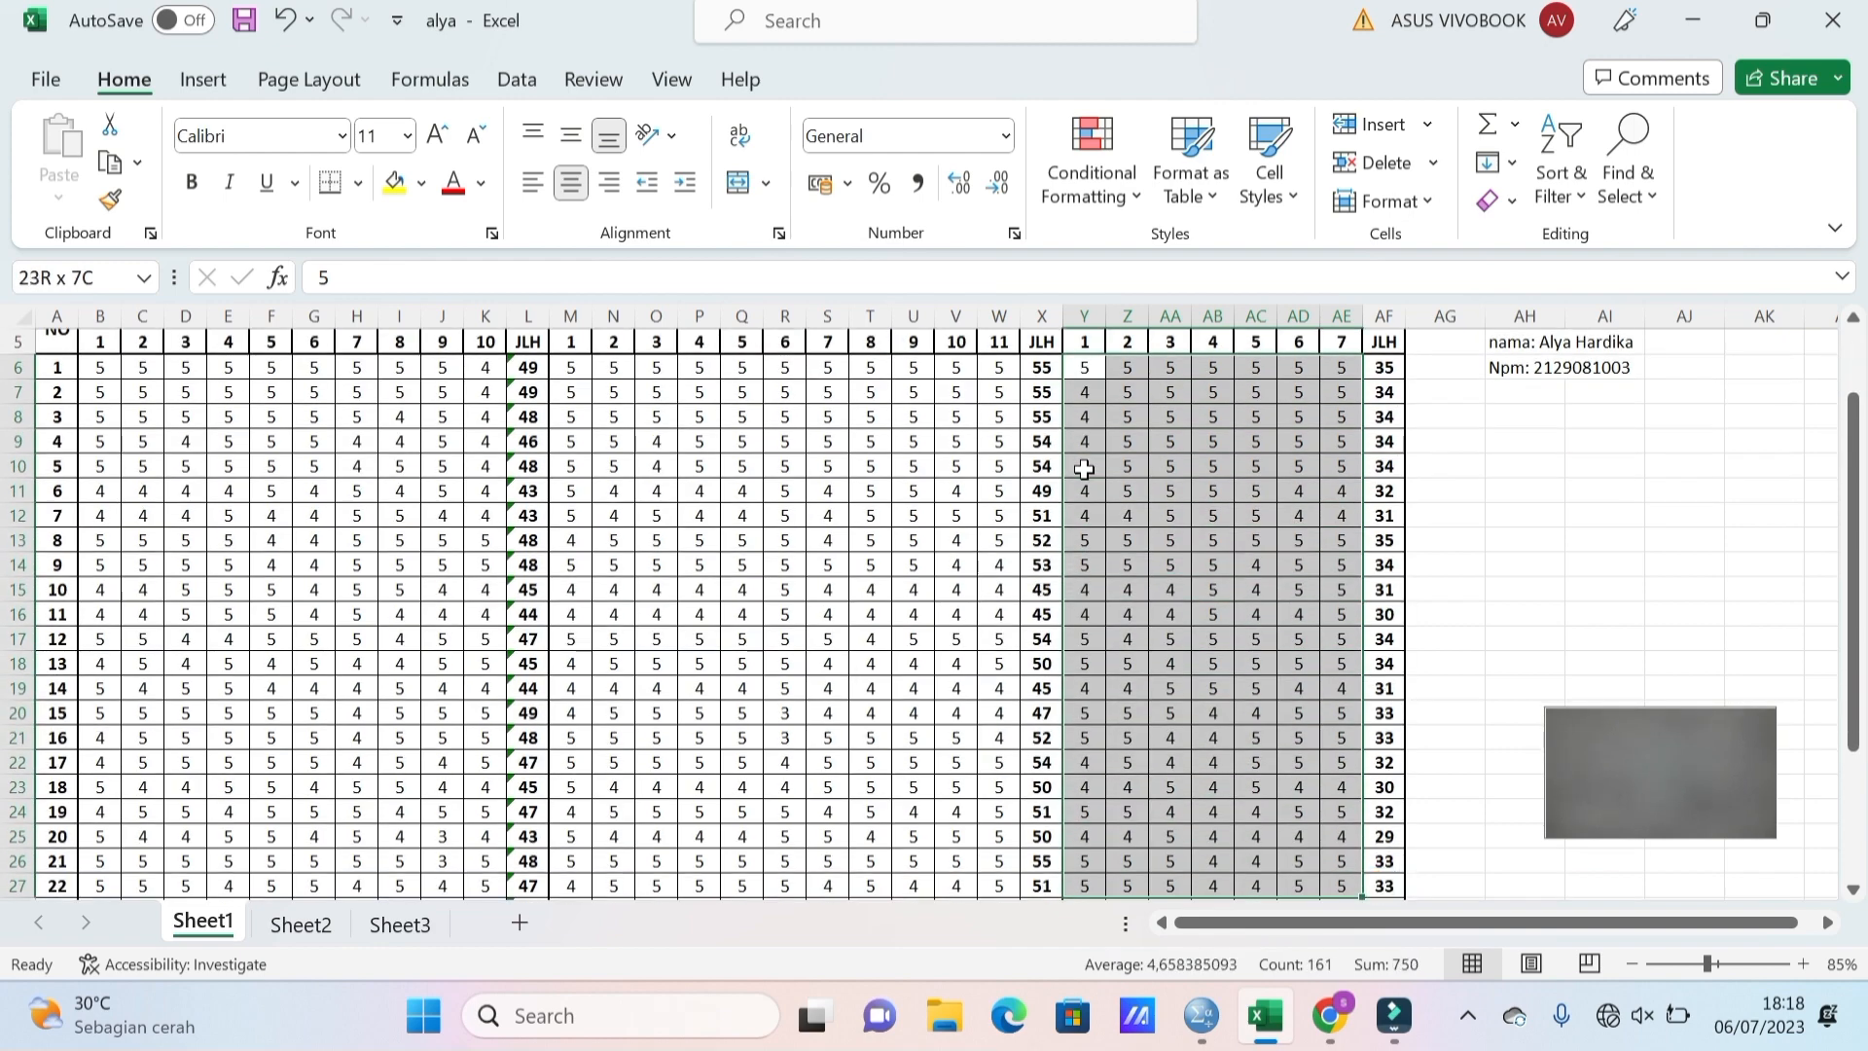
key("shift+Down")
key("shift+Down")
key("shift+Down")
key("shift+Down")
key("shift+Down")
key("shift+Down")
key("shift+Down")
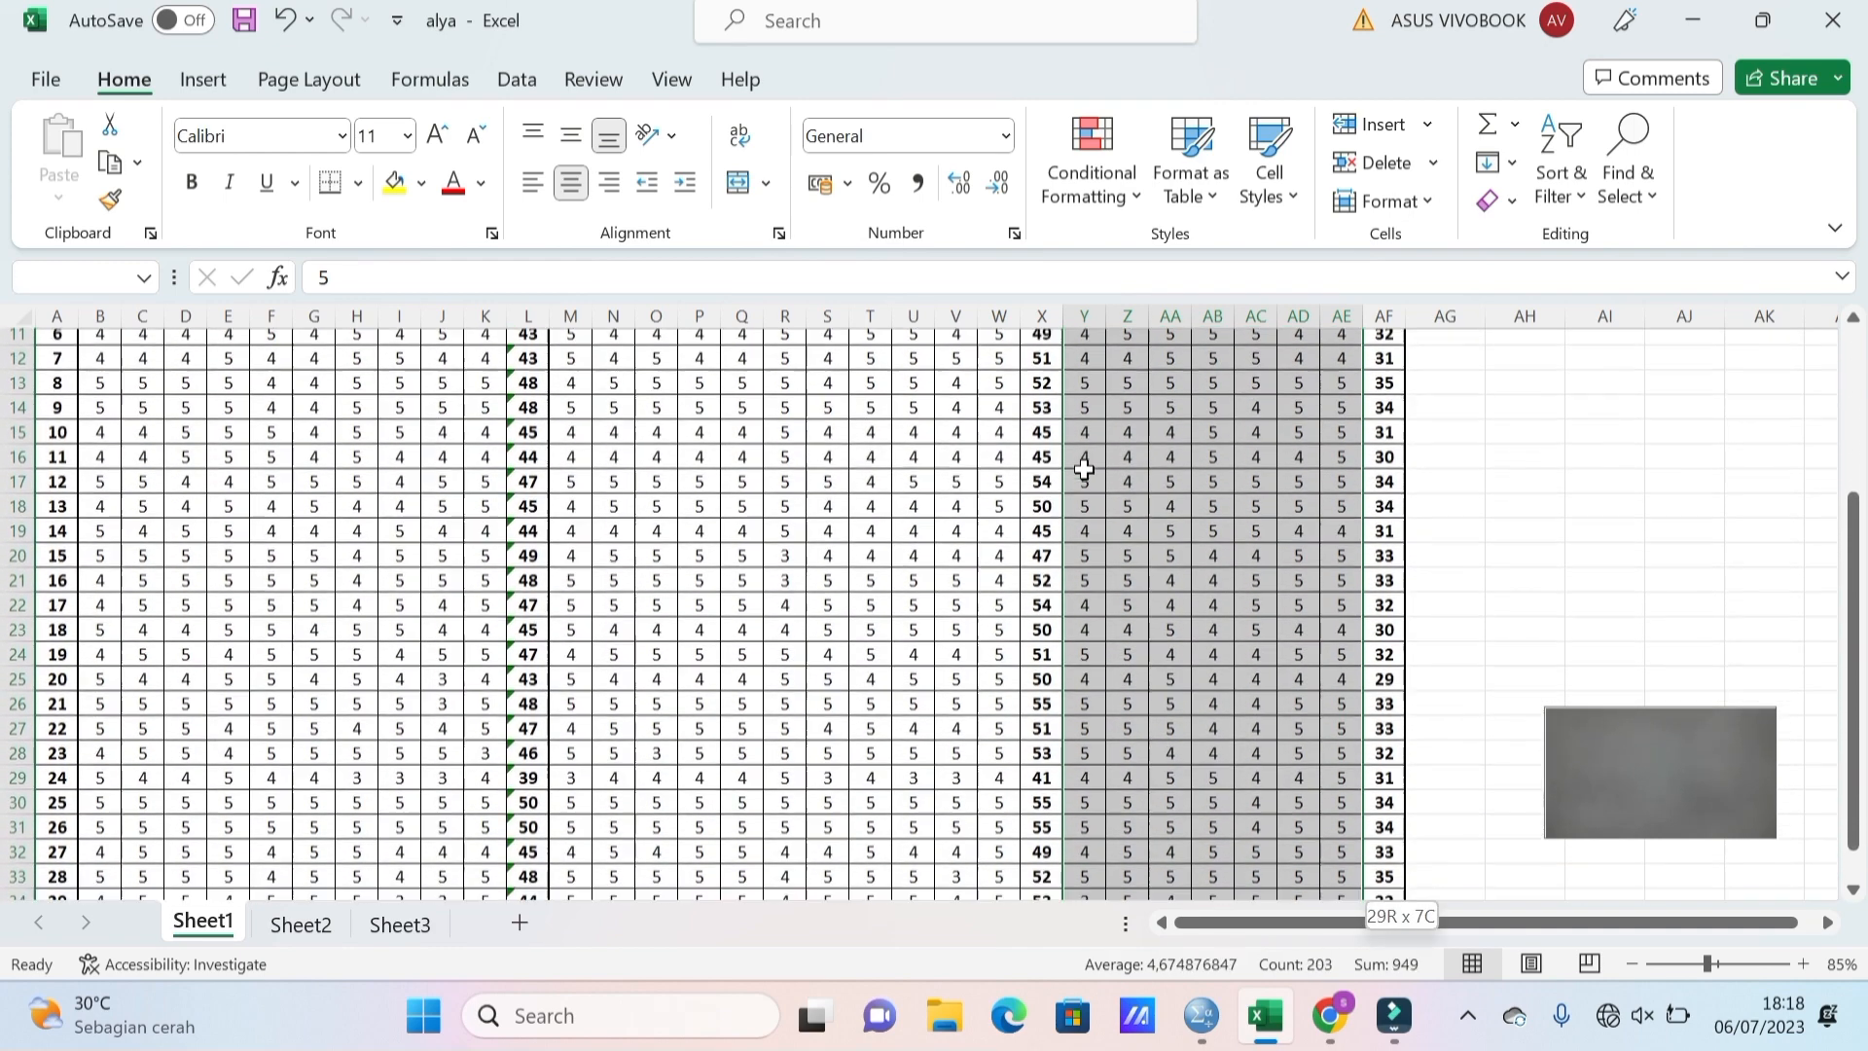
key("shift+Up")
key("shift+Up")
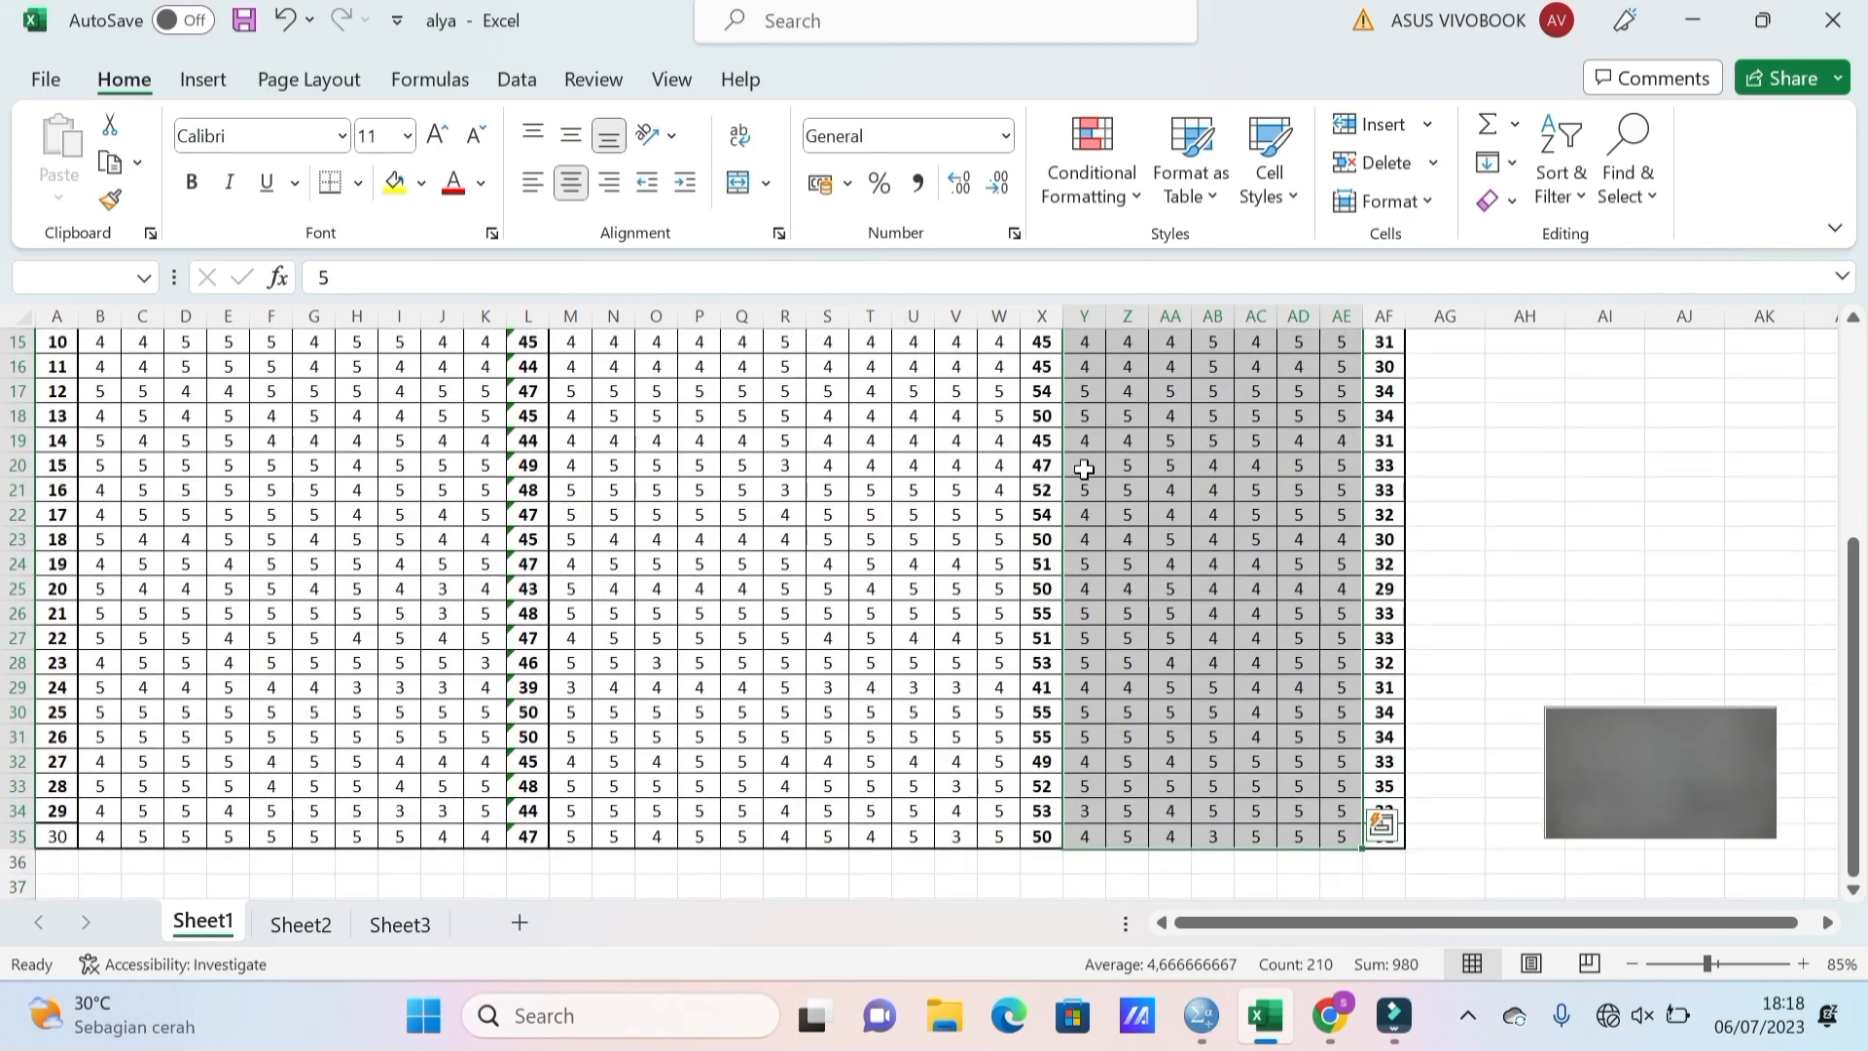
key("ctrl+c")
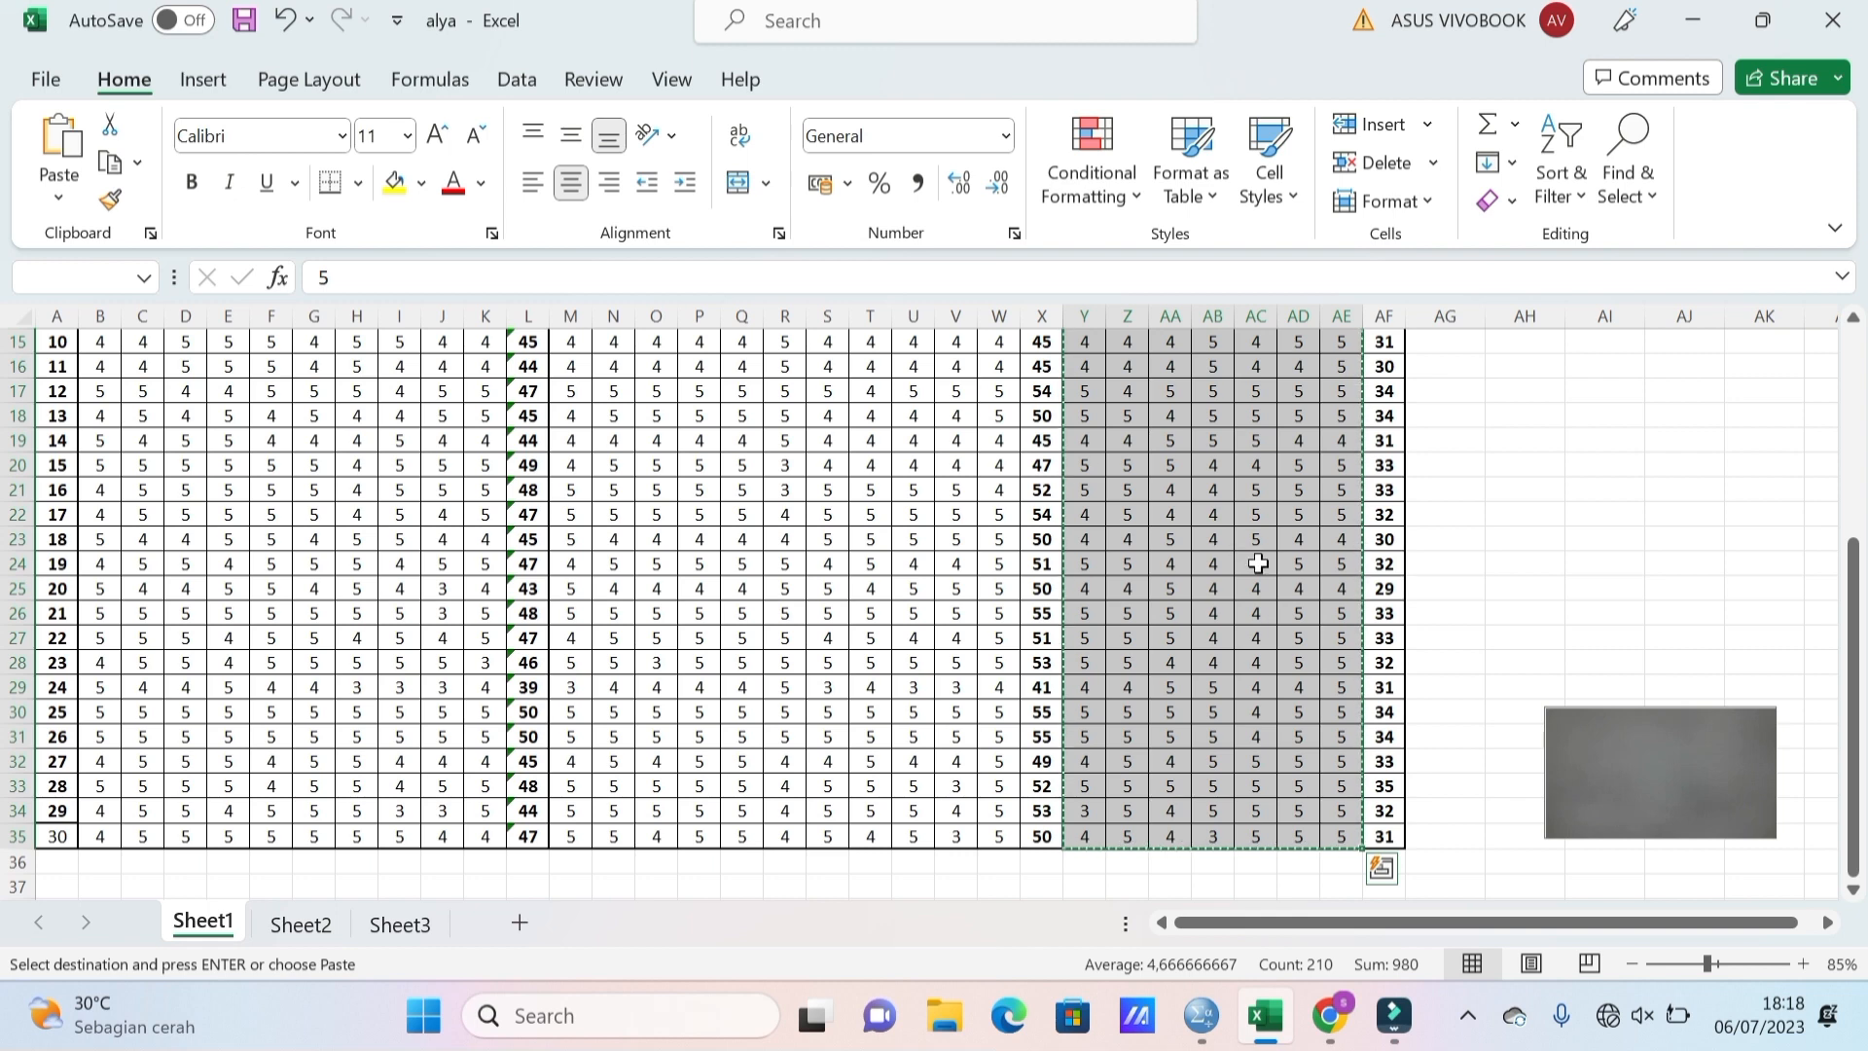
Paste the X1 answers into the SPSS data grid starting at x1.1, row 1.
left_click(1202, 1019)
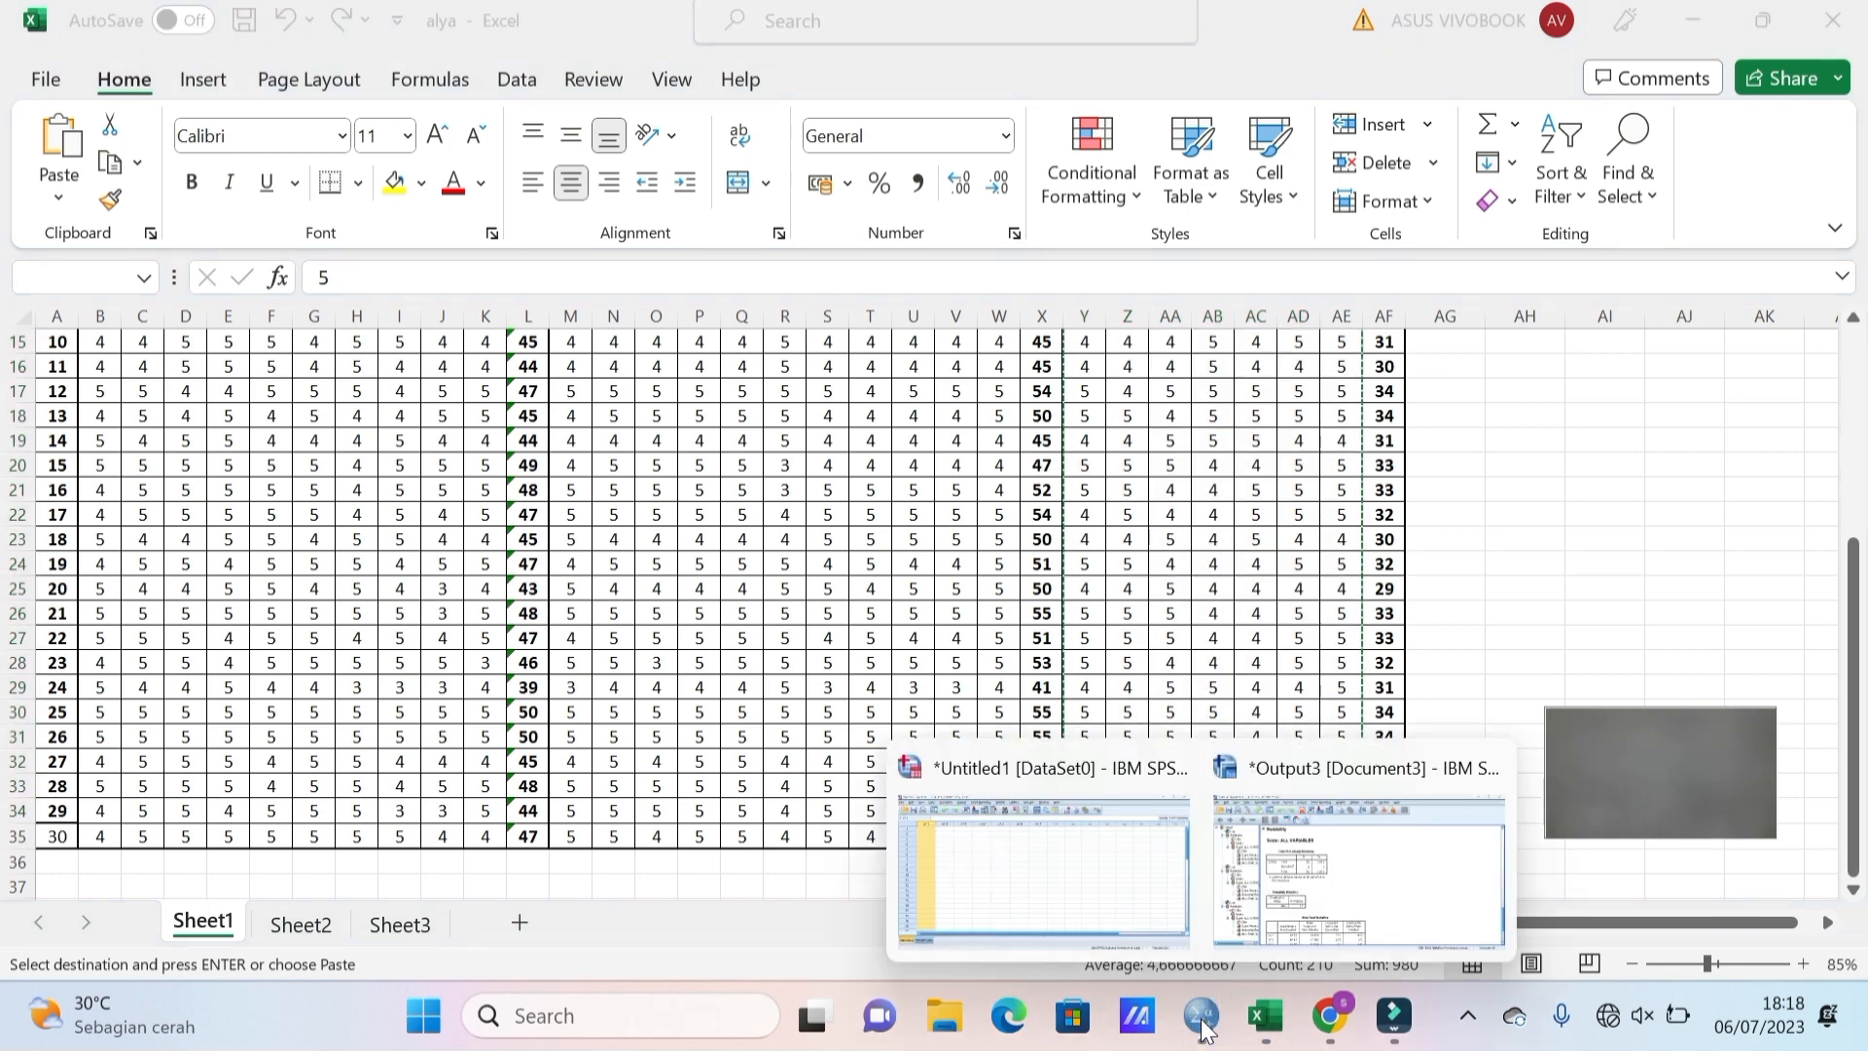
left_click(1105, 902)
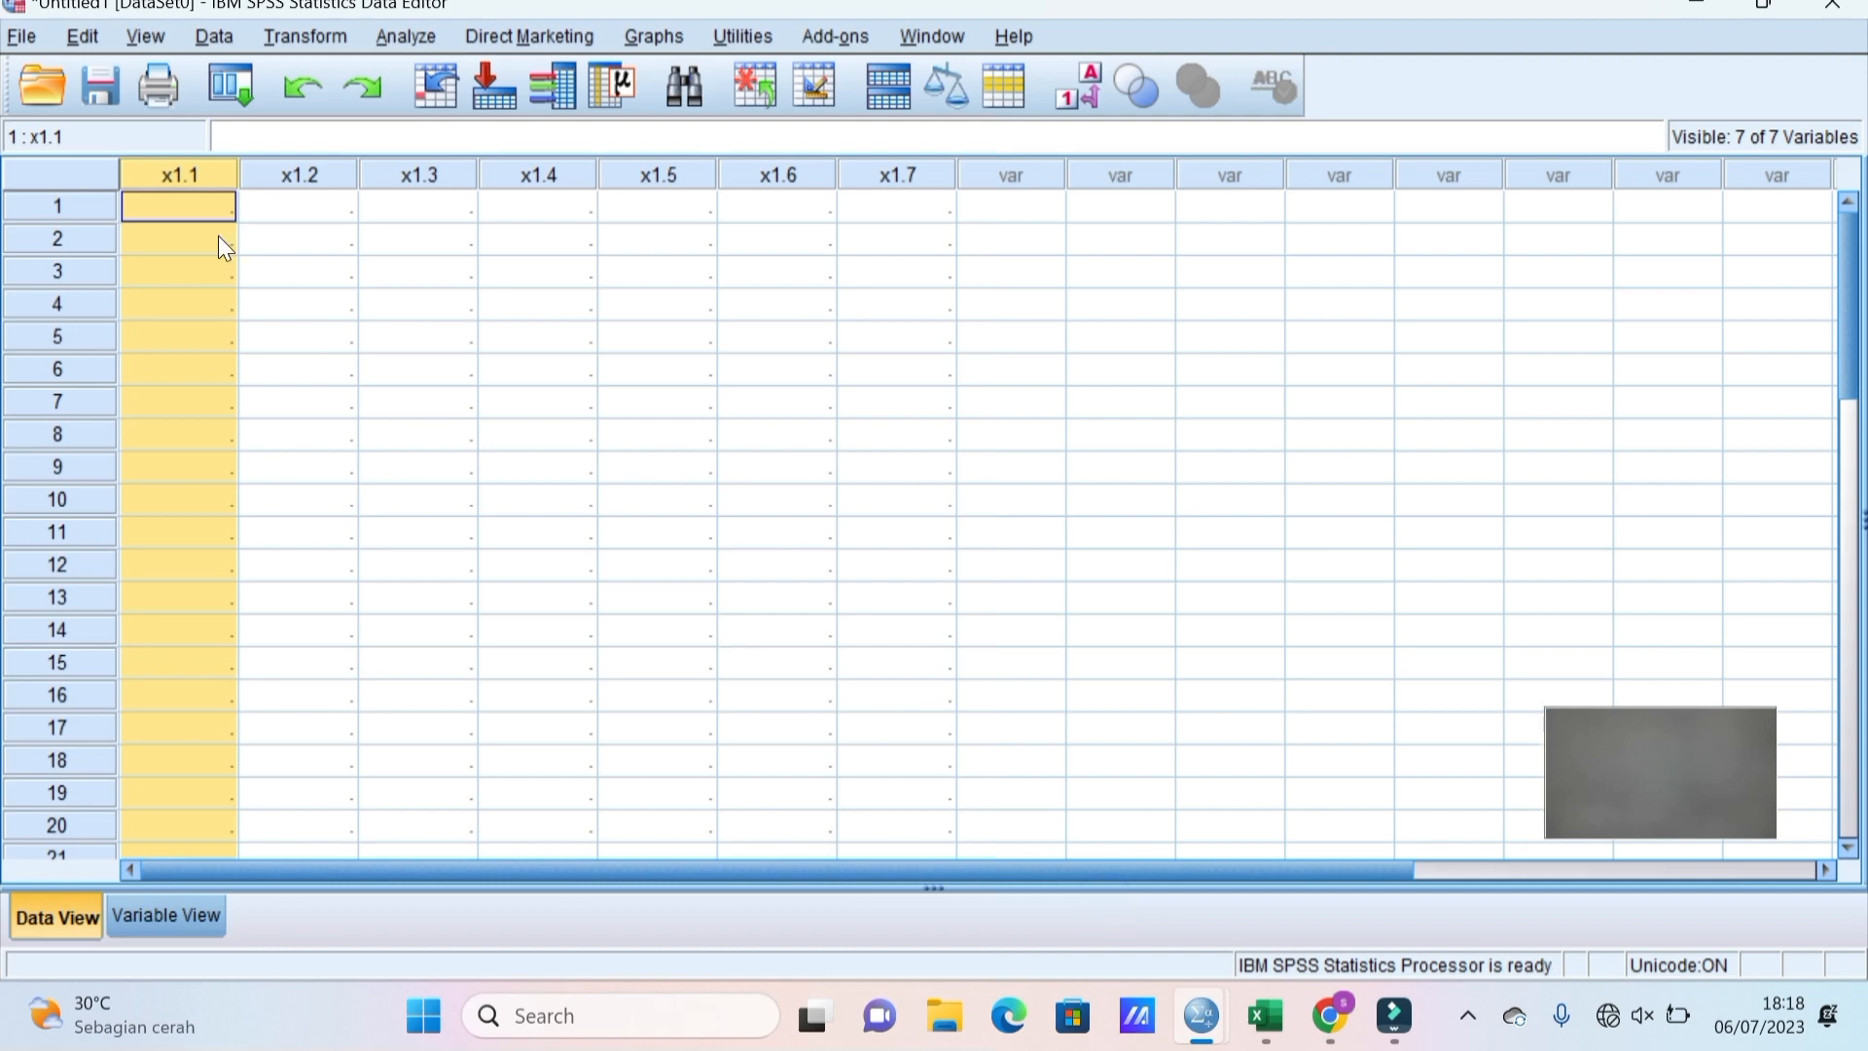
left_click(185, 199)
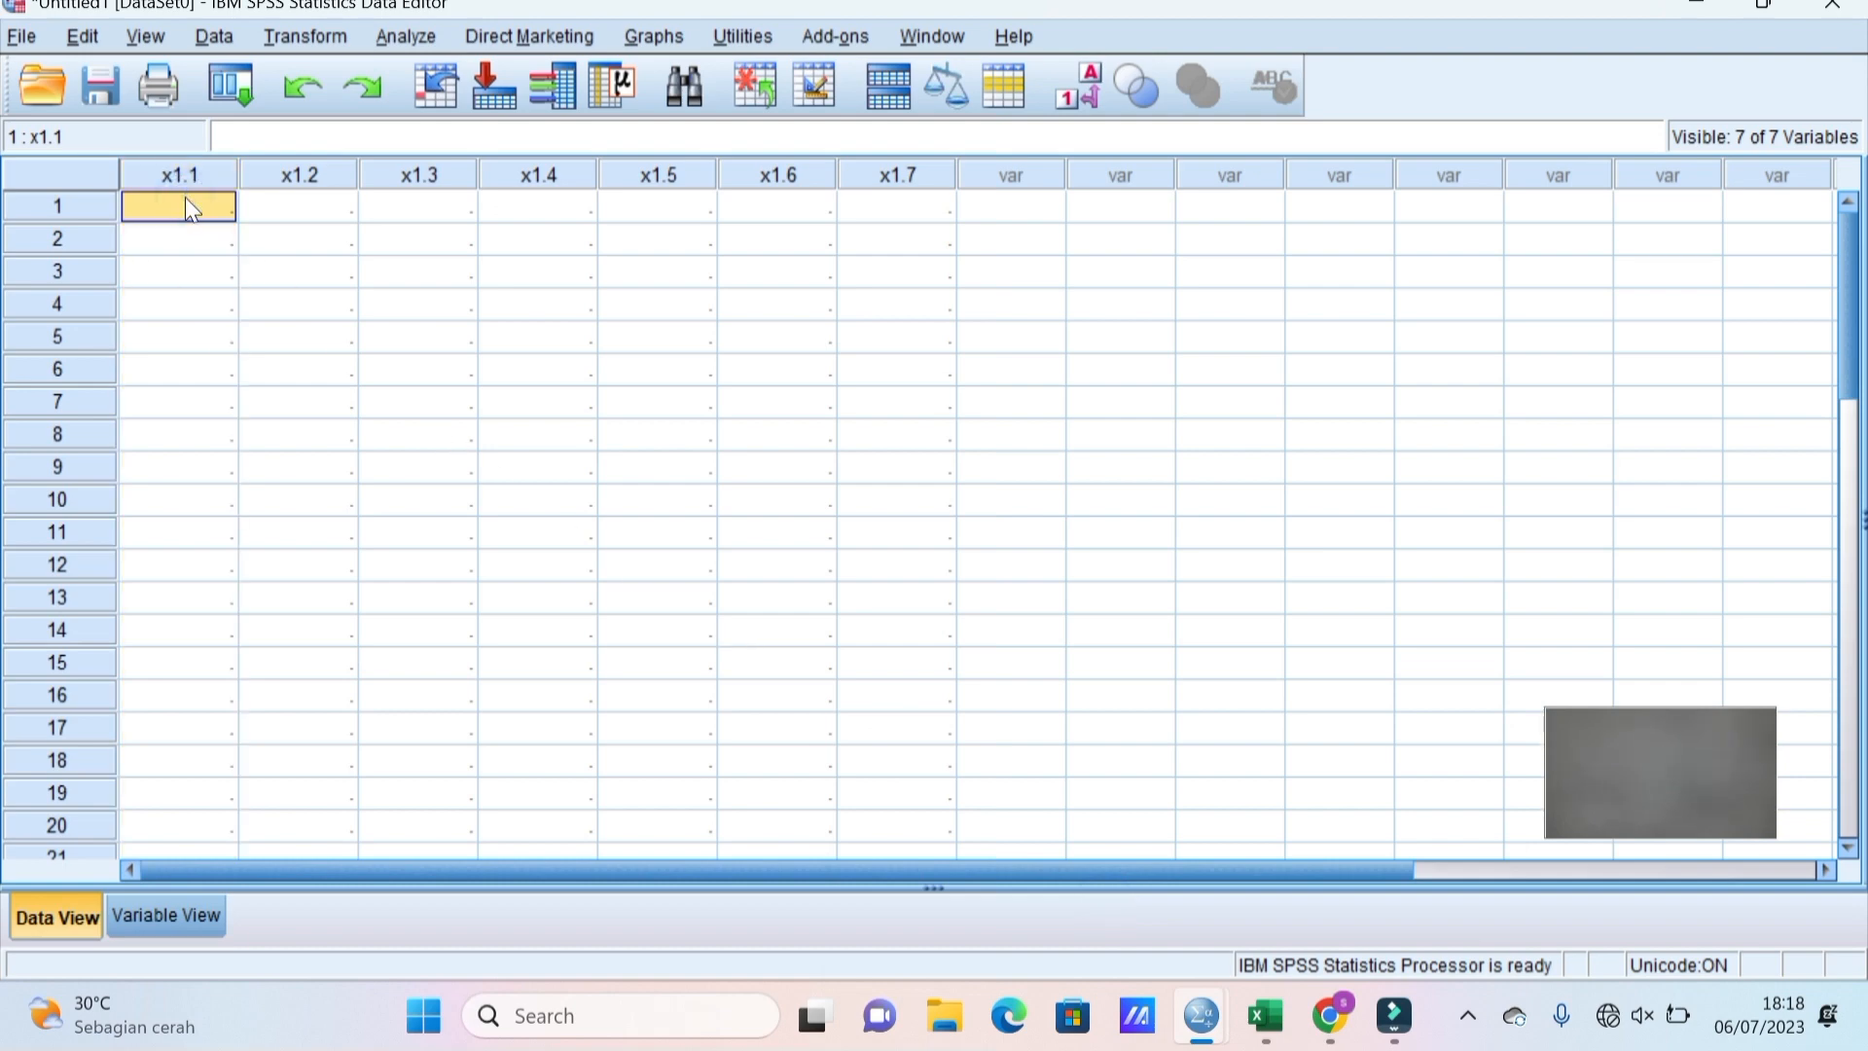
key("ctrl+v")
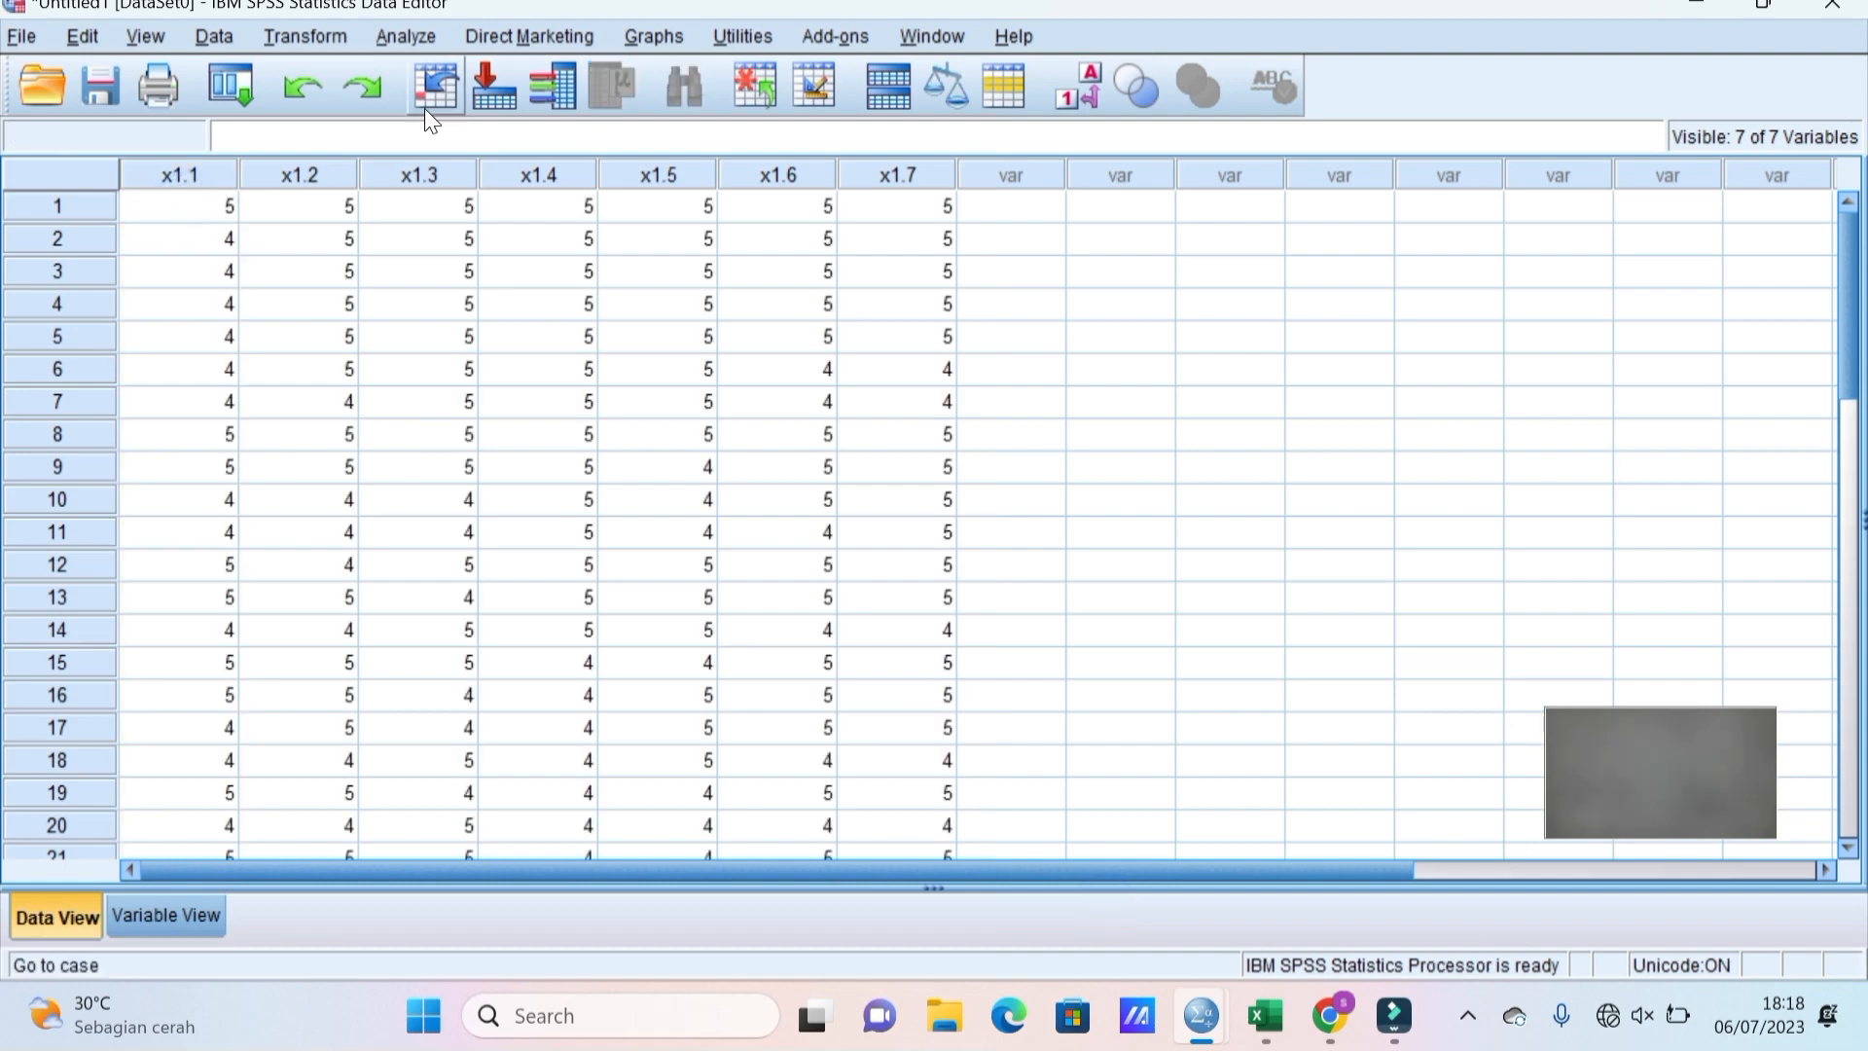
Set up a Reliability Analysis with x1.1–x1.7 as the scale items.
left_click(411, 27)
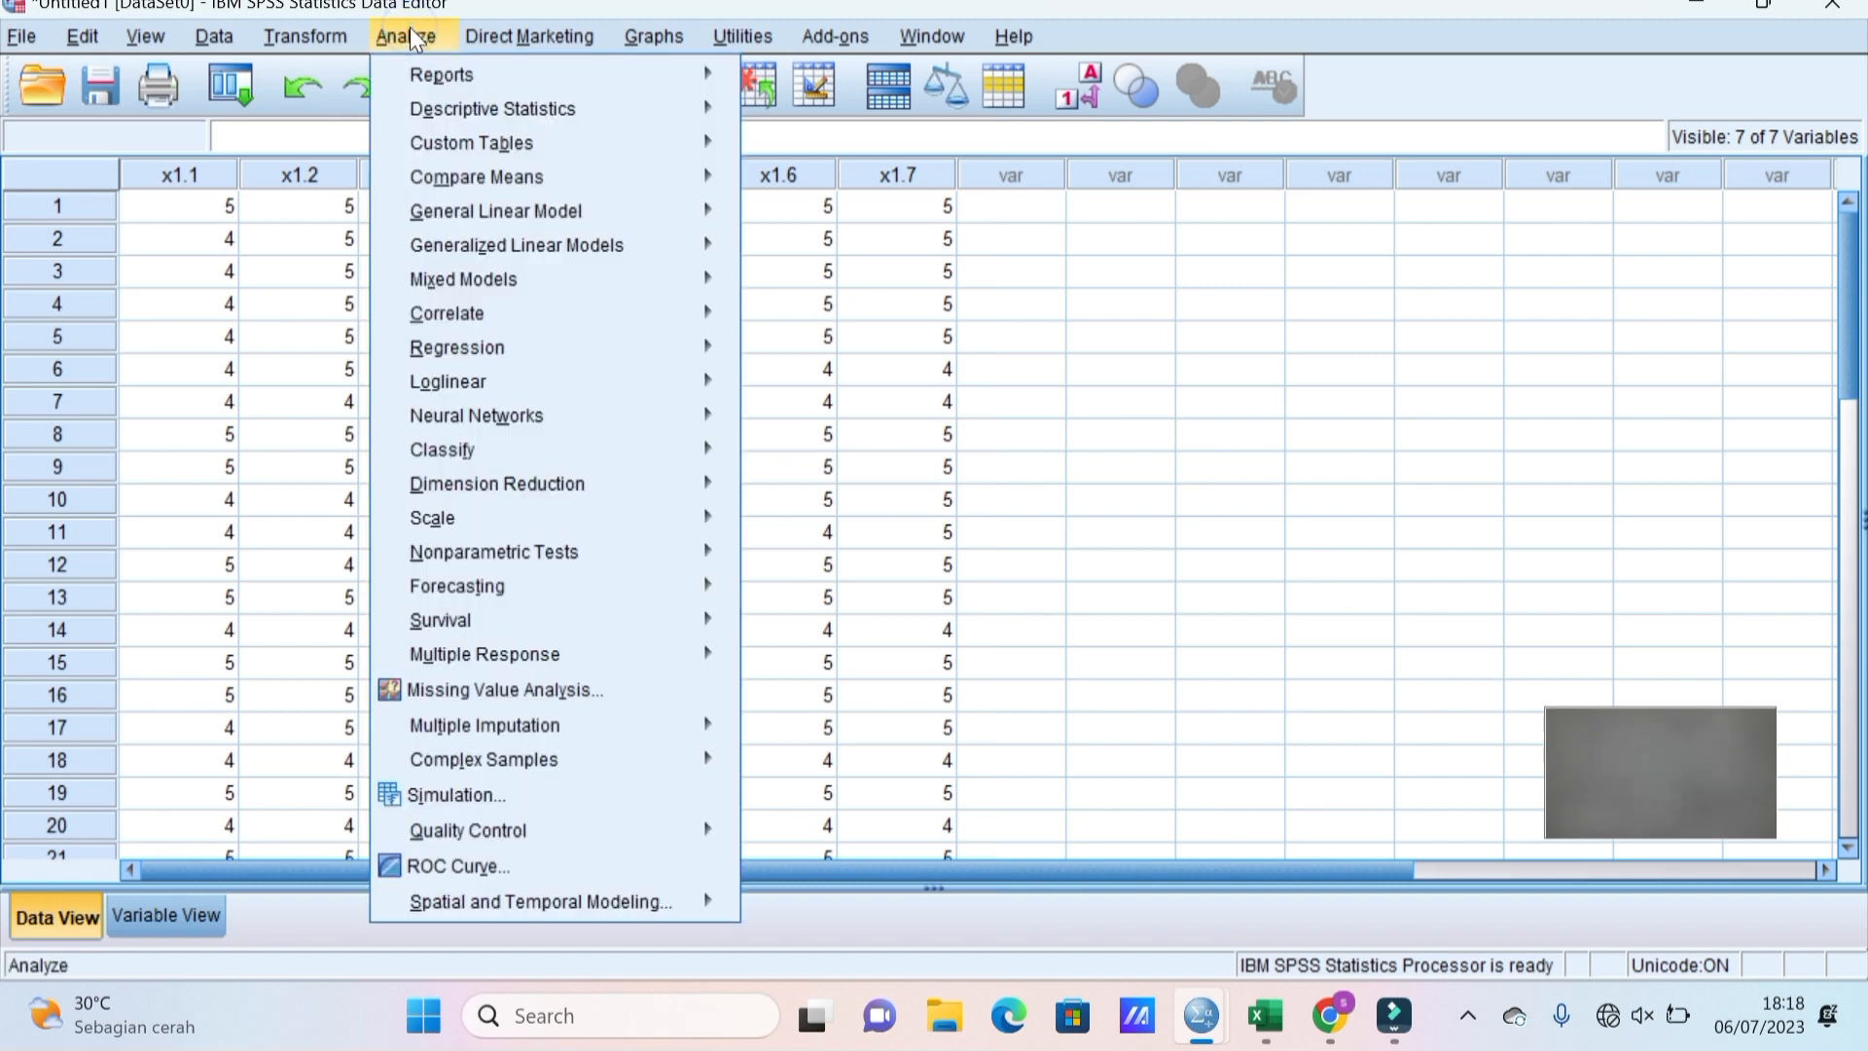
mouse_move(531, 36)
mouse_move(414, 31)
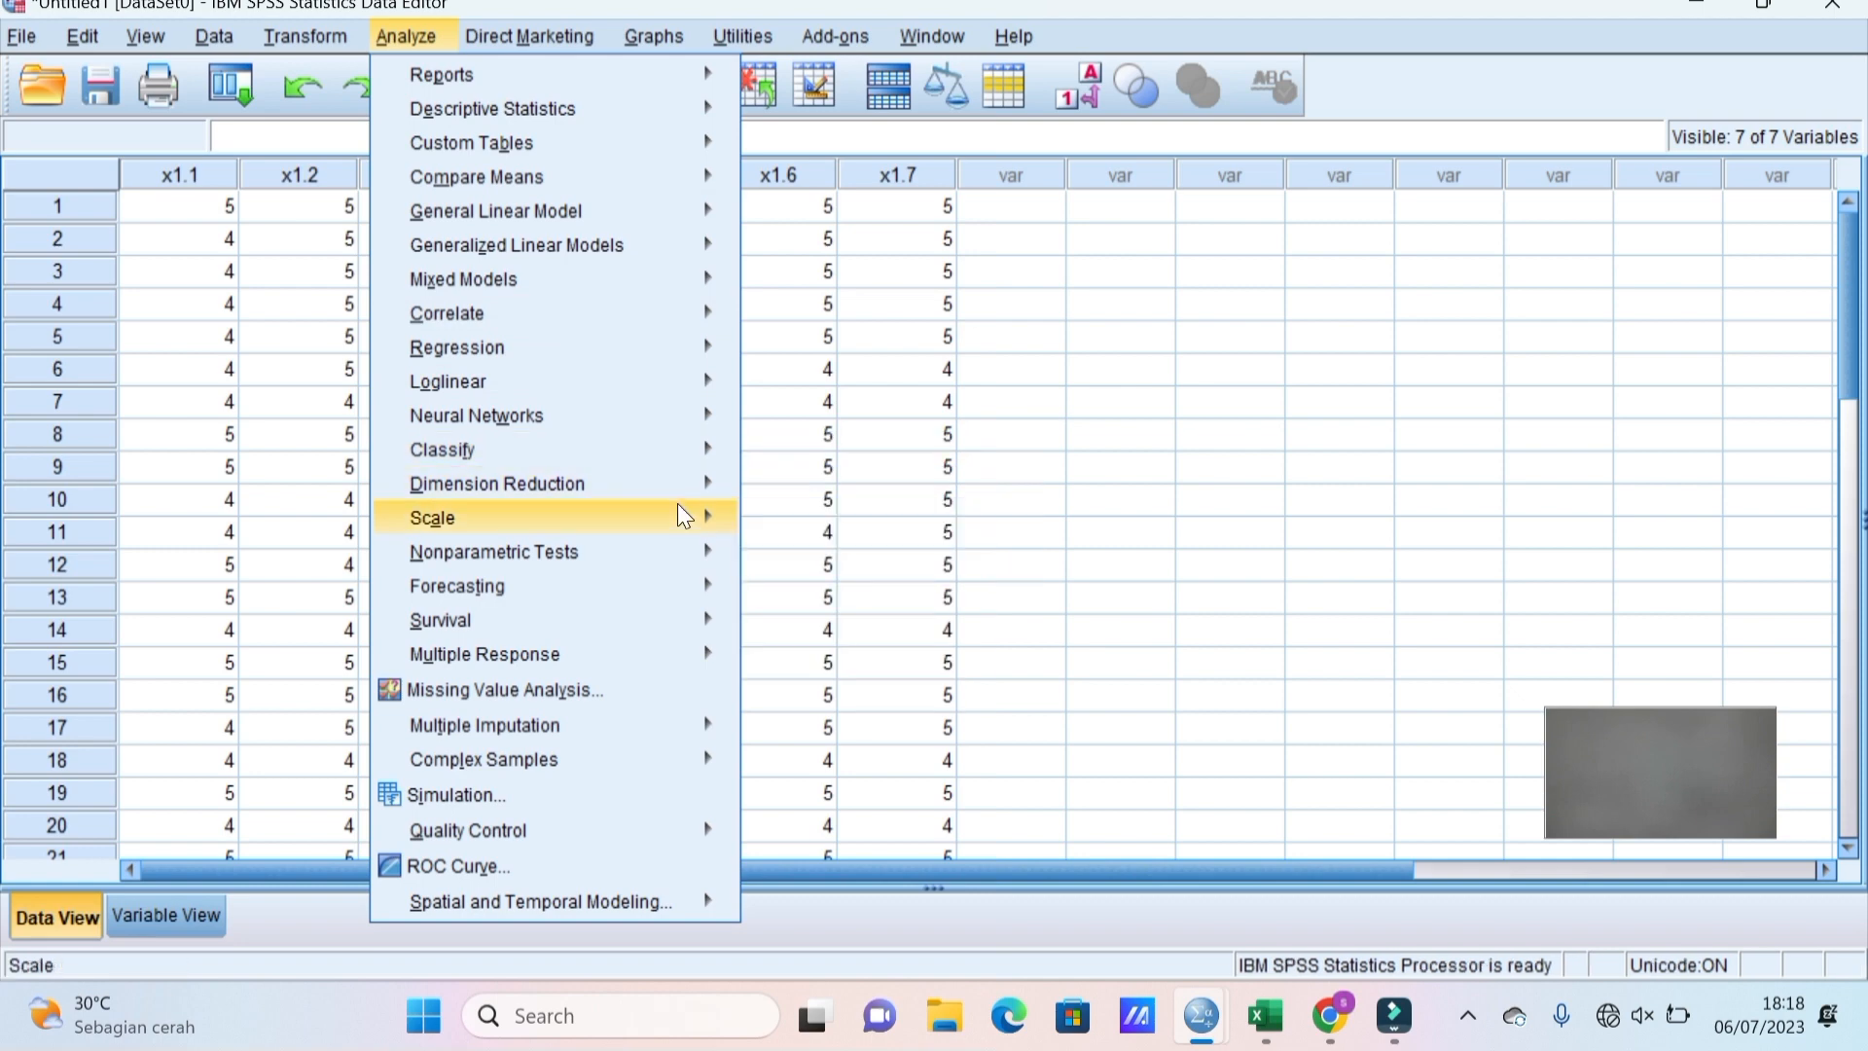
mouse_move(721, 513)
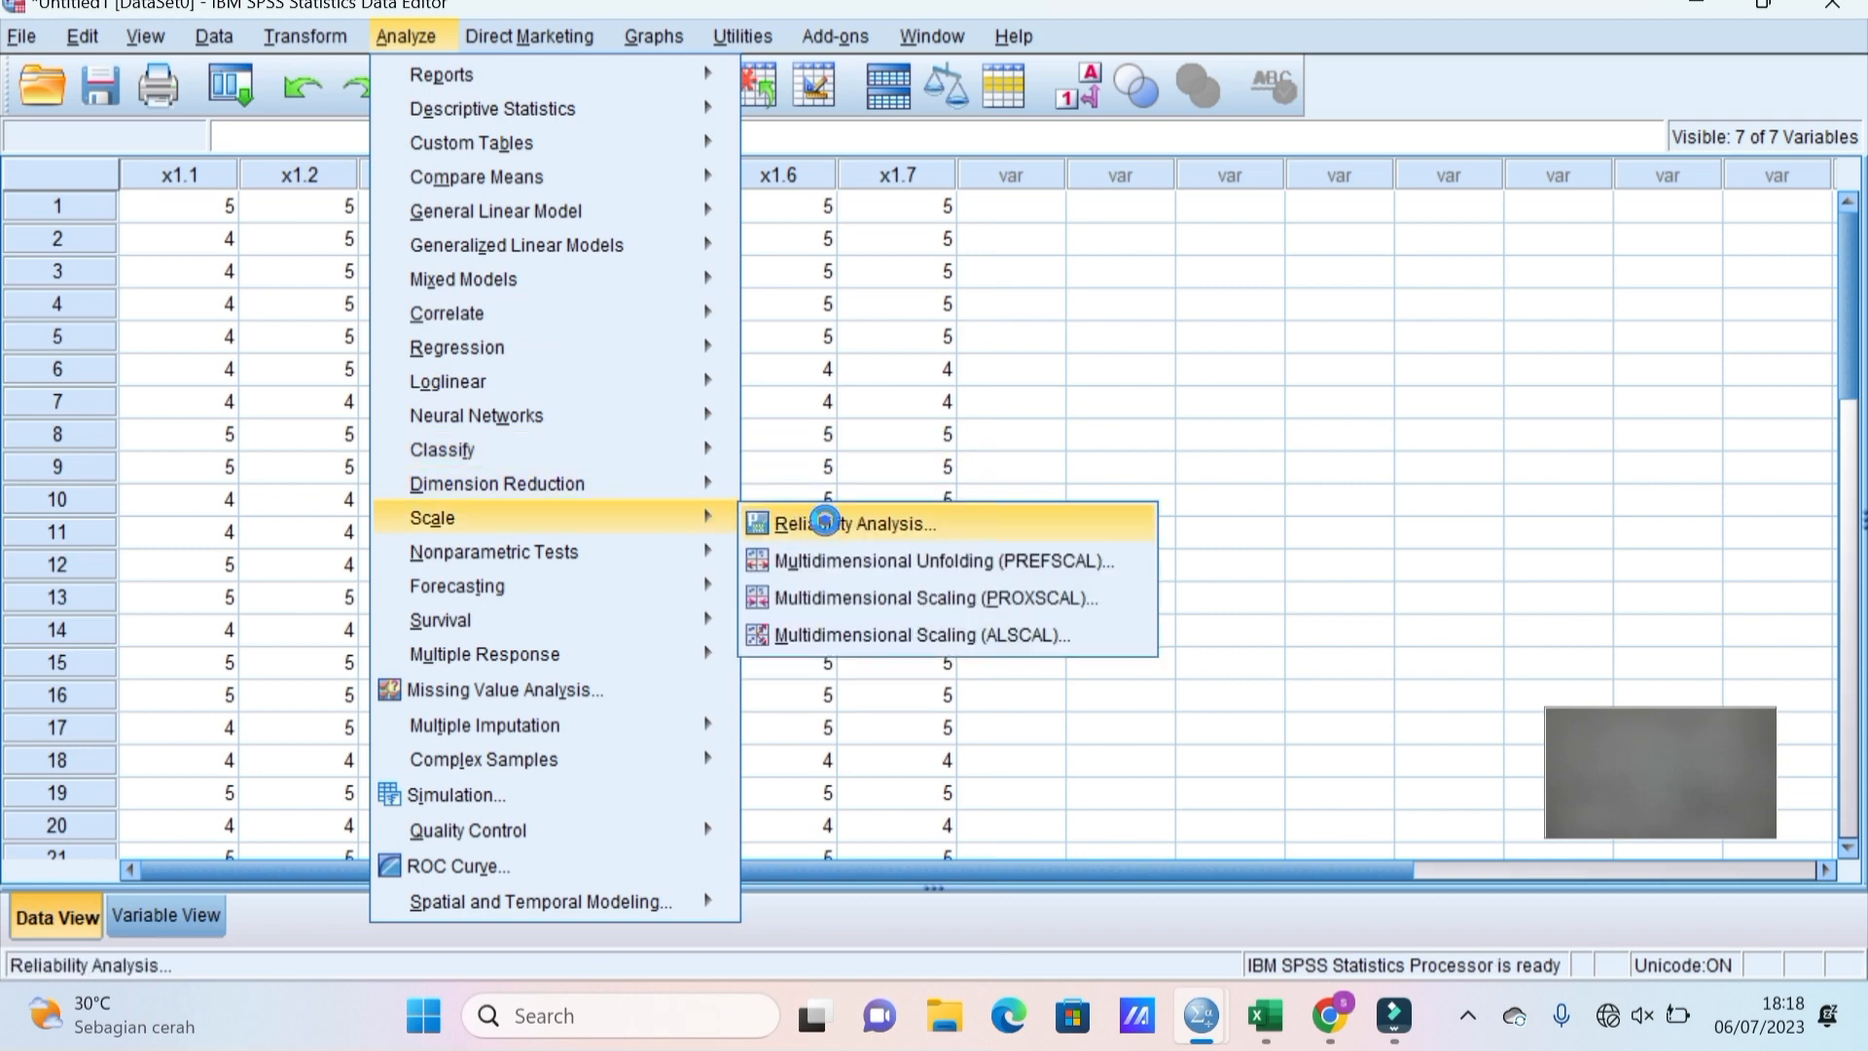
left_click(825, 523)
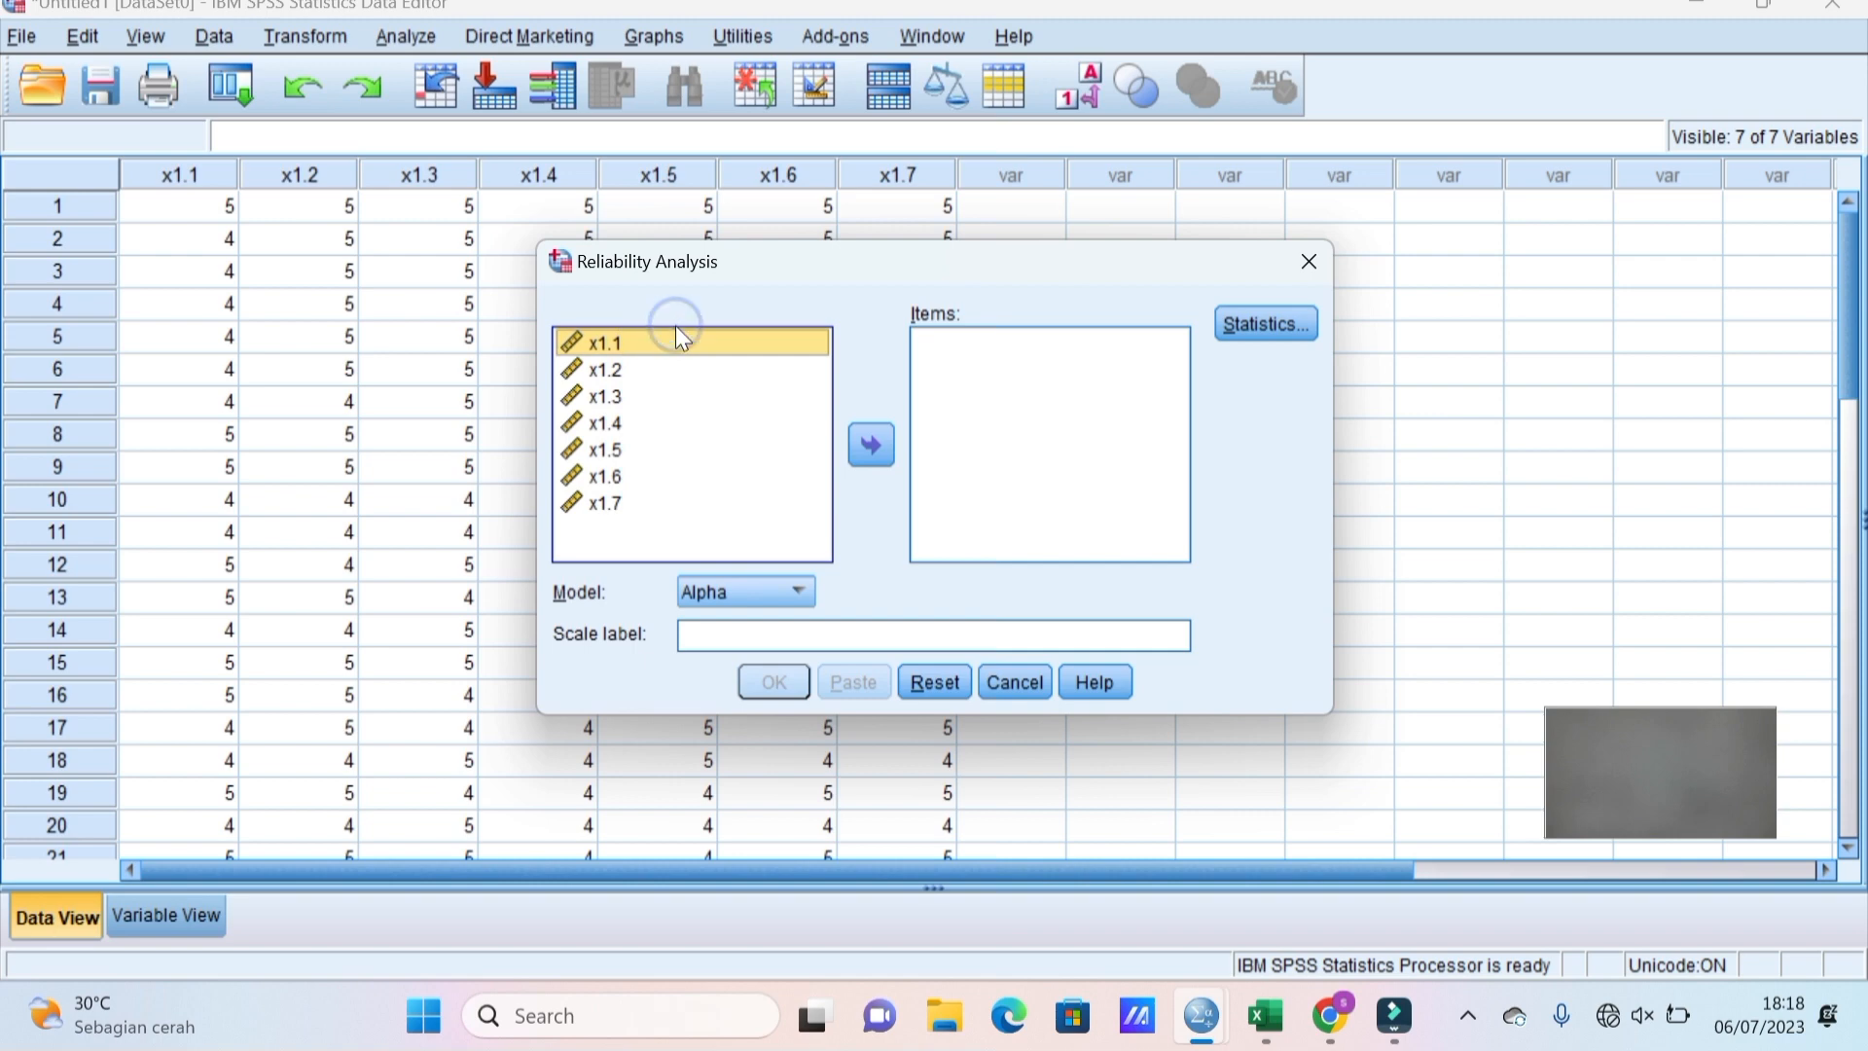
key("shift+Down")
key("shift+Down")
key("shift+Down")
key("shift+Down")
key("shift+Down")
key("shift+Down")
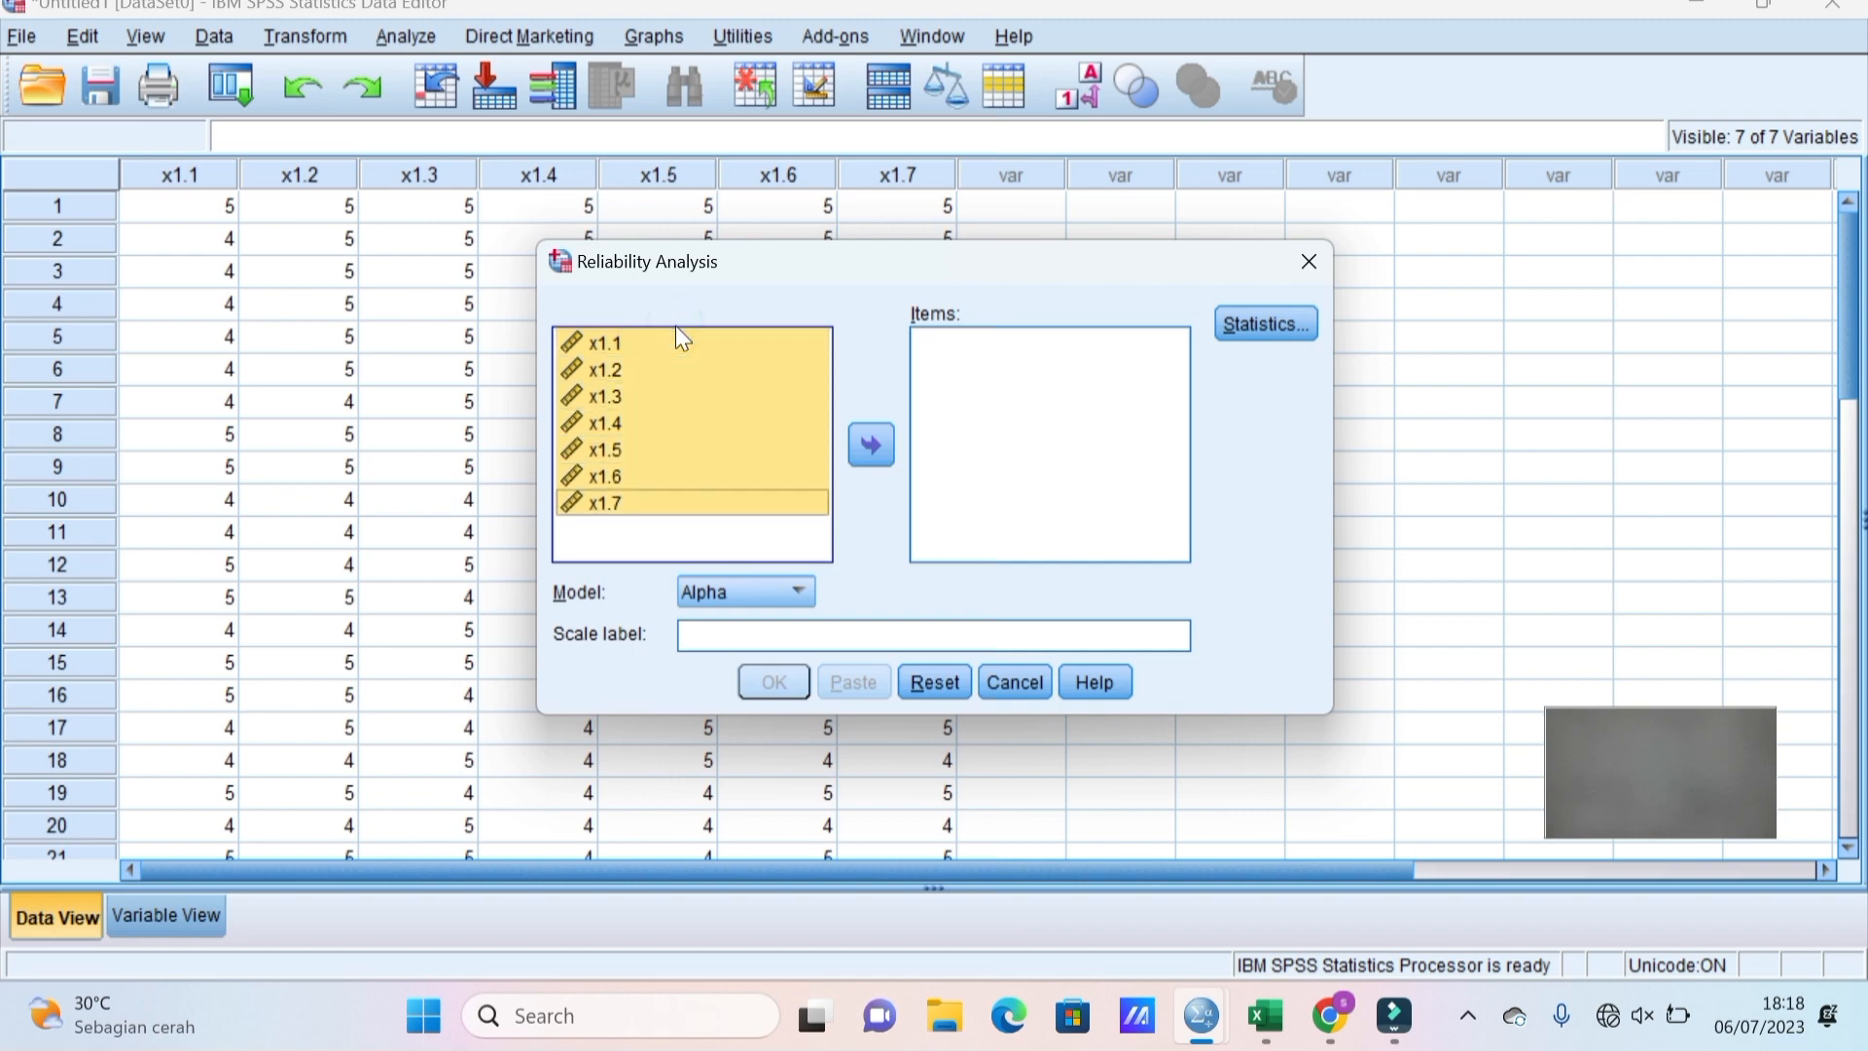
left_click(872, 443)
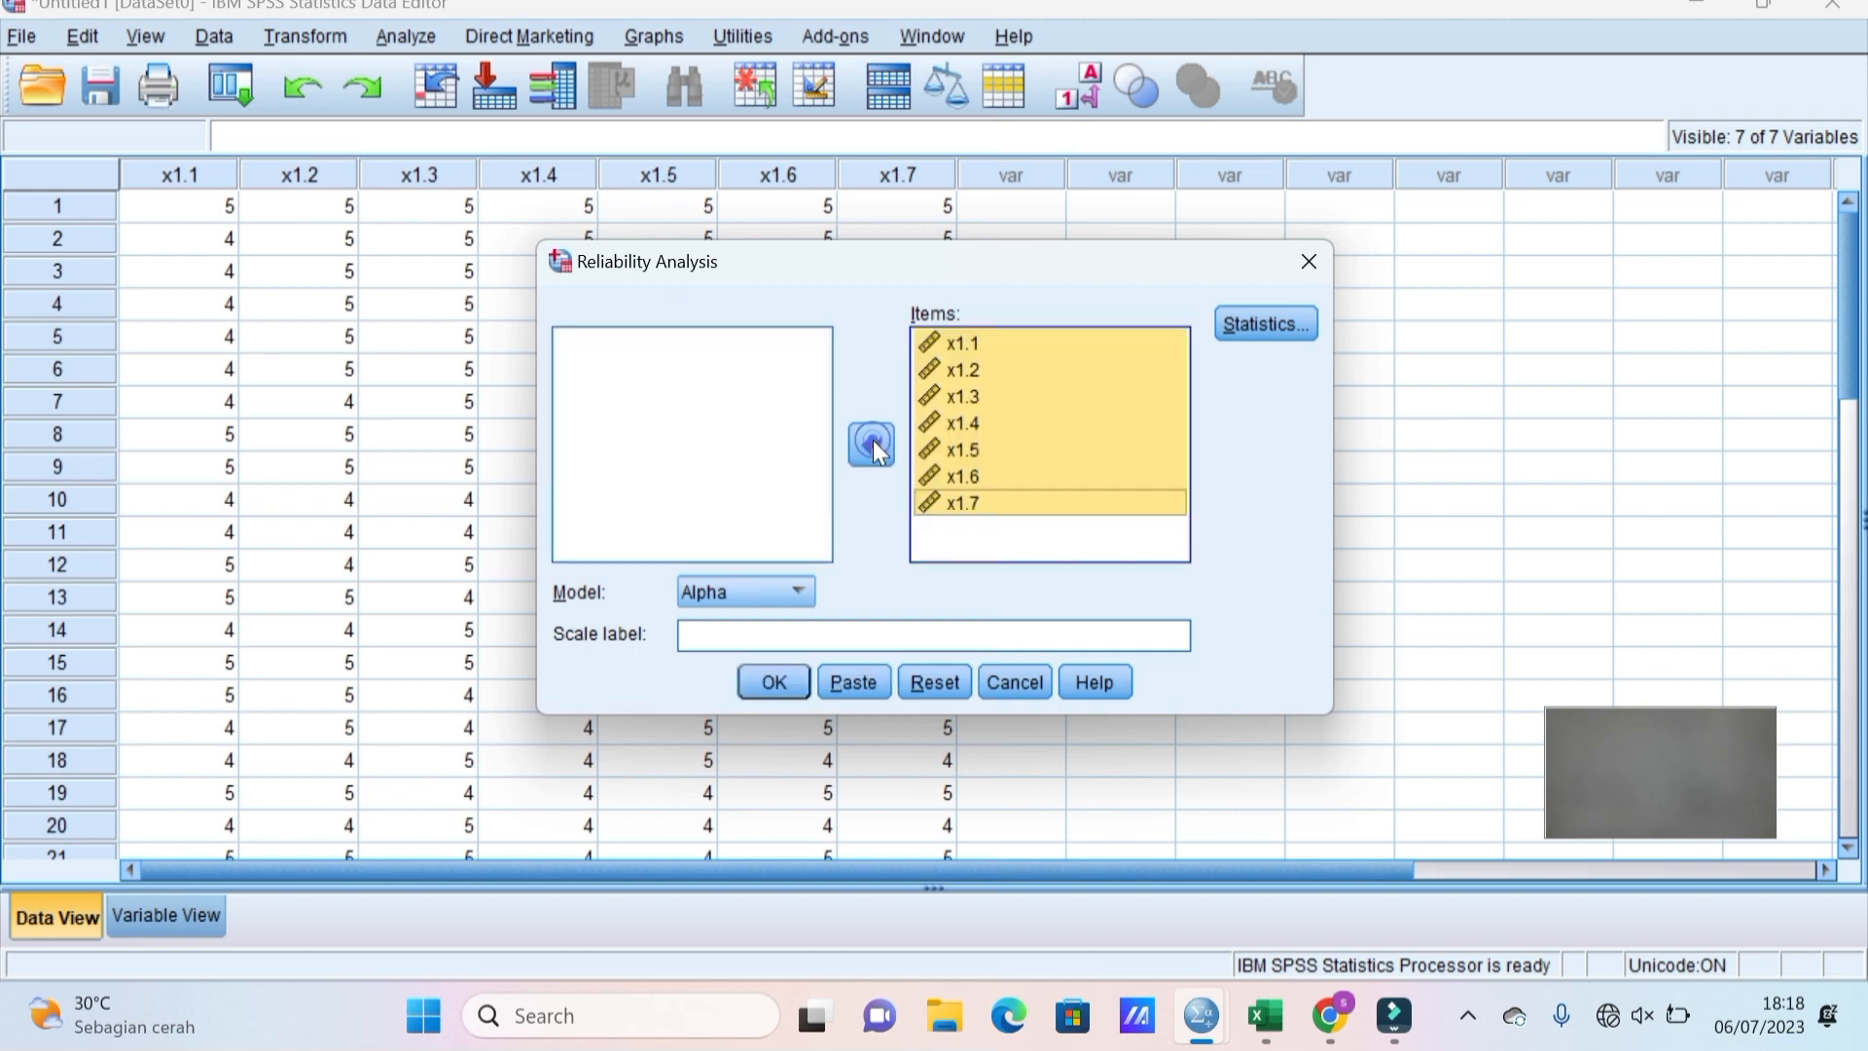
Include Scale if item deleted statistics and run the reliability analysis.
left_click(1255, 321)
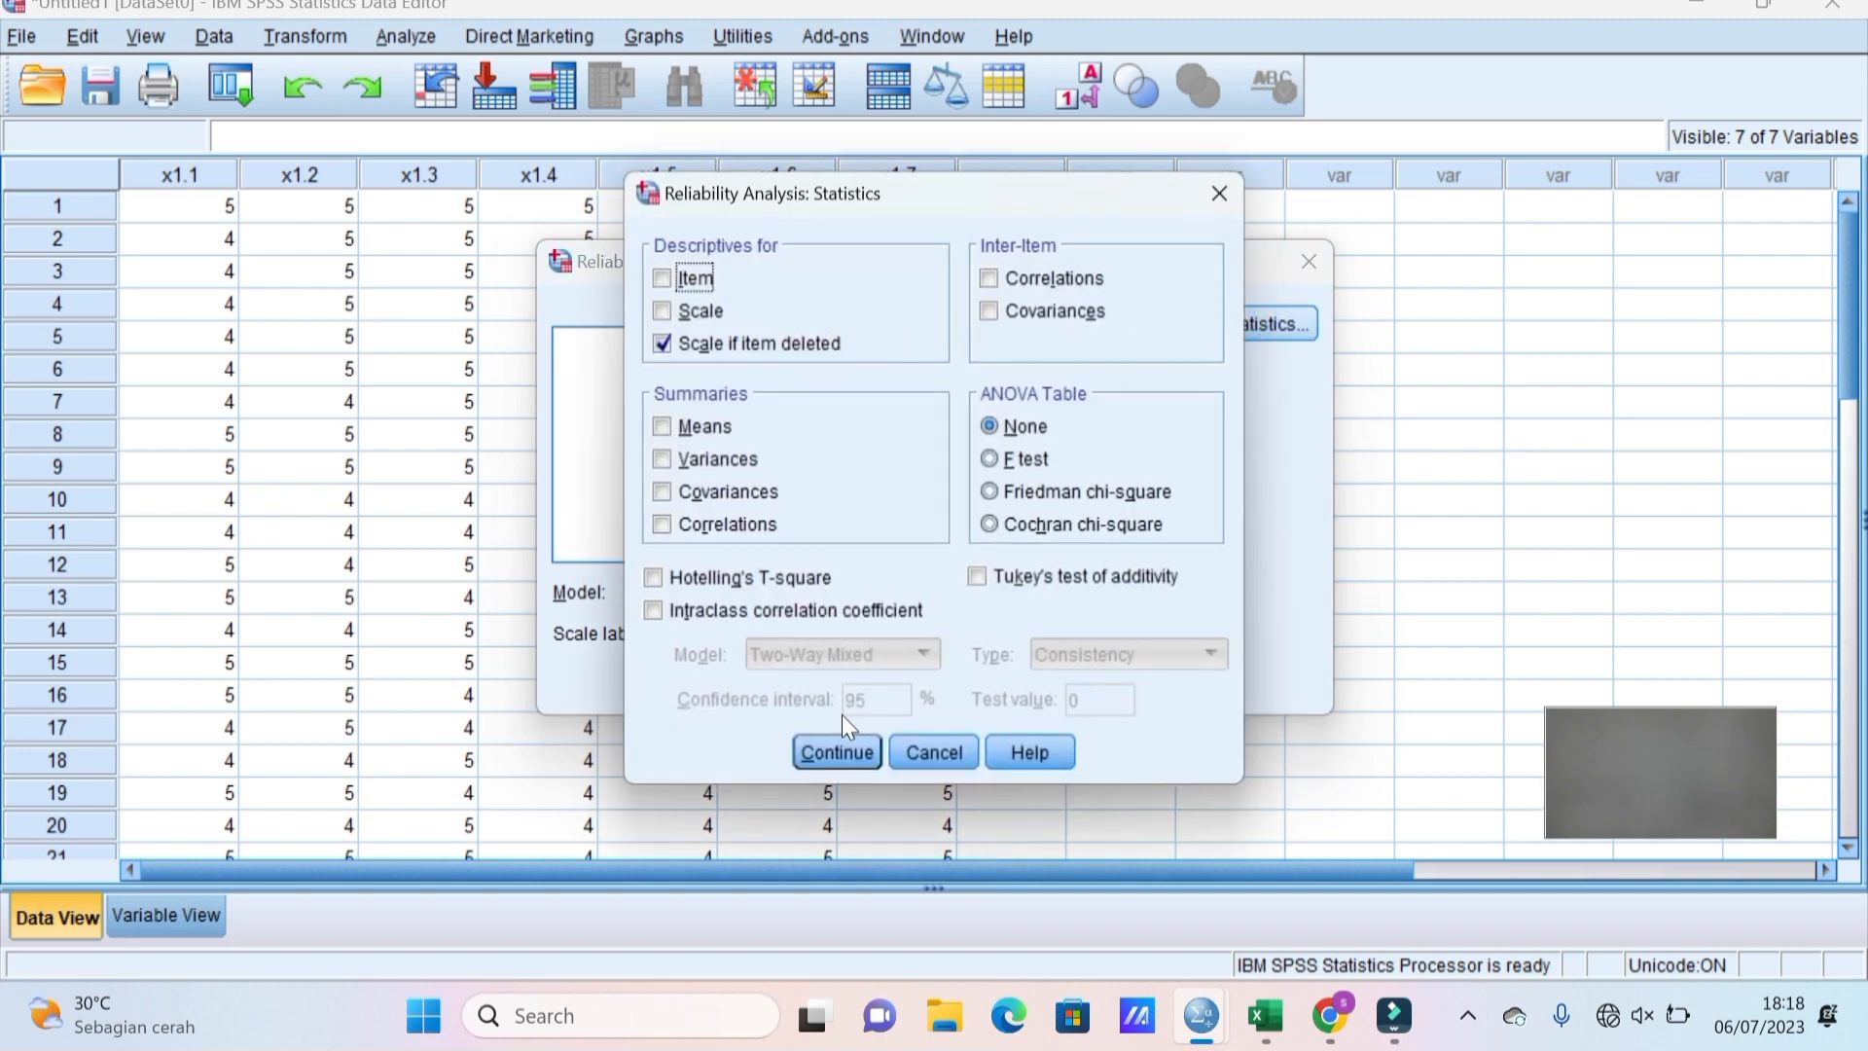
left_click(844, 760)
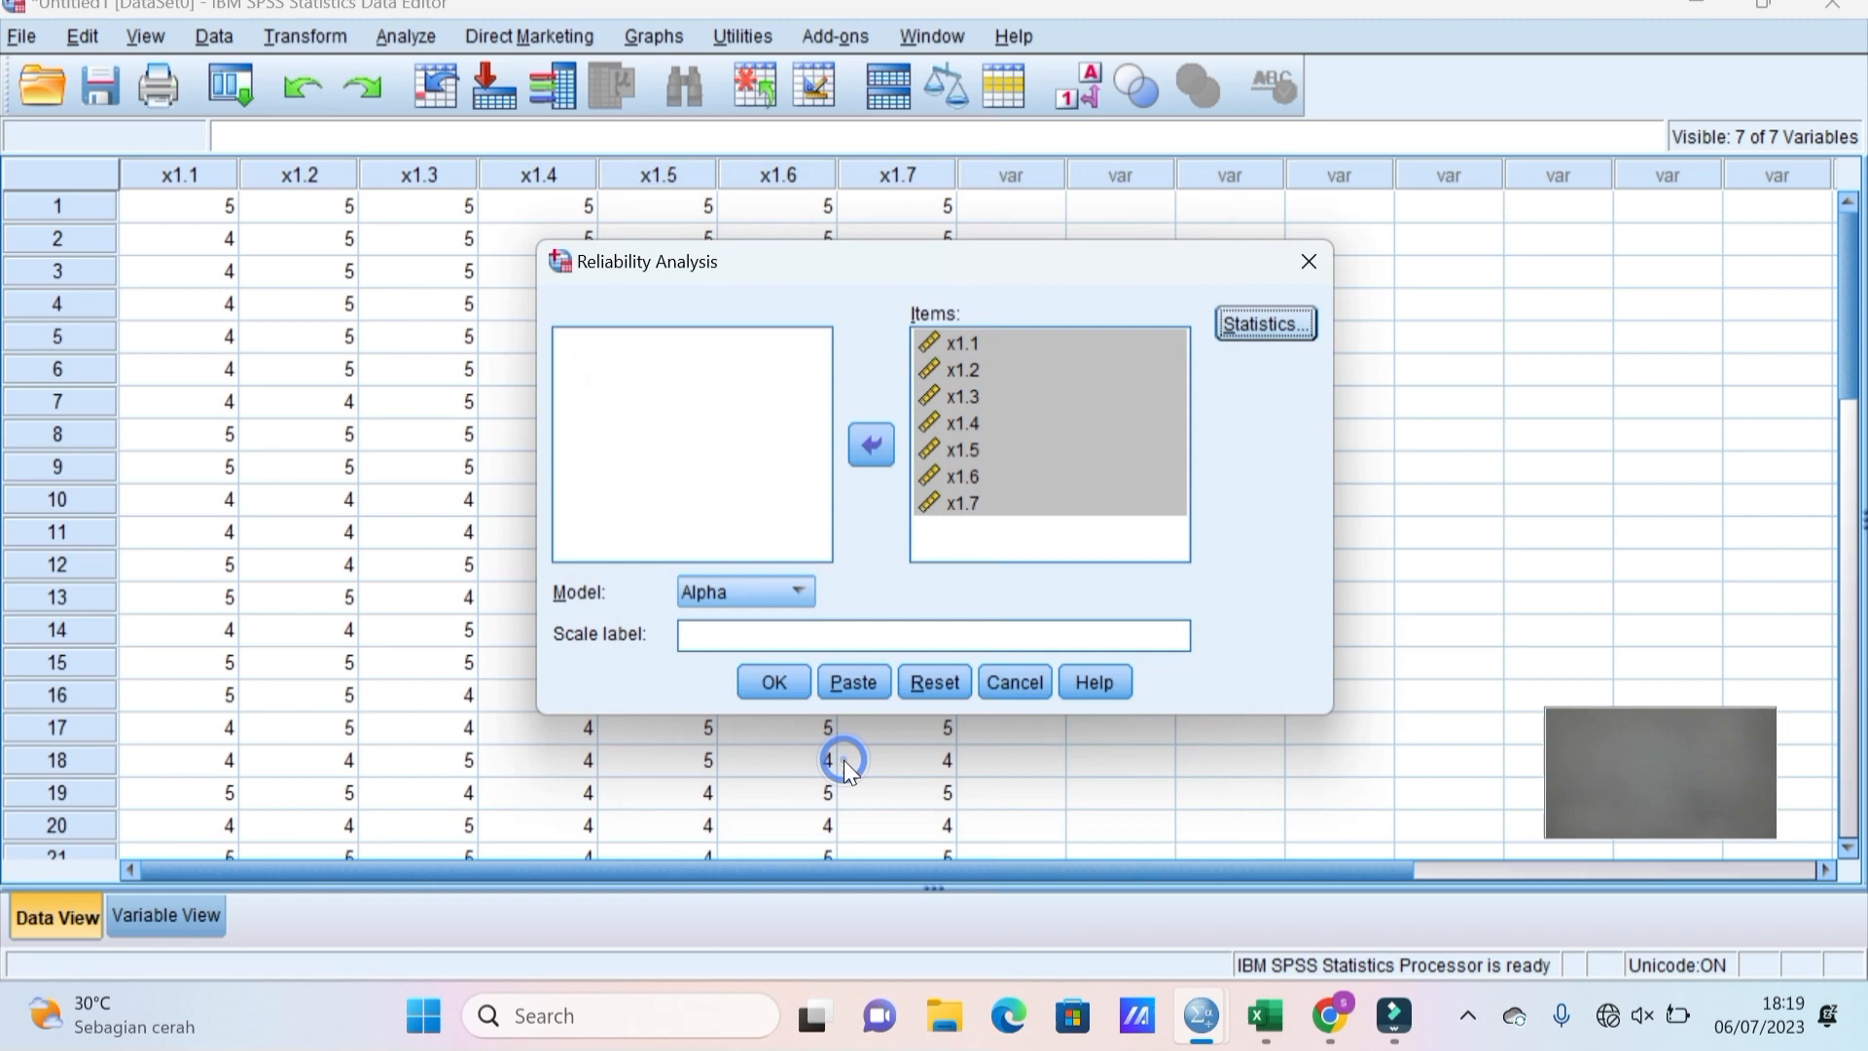
left_click(755, 685)
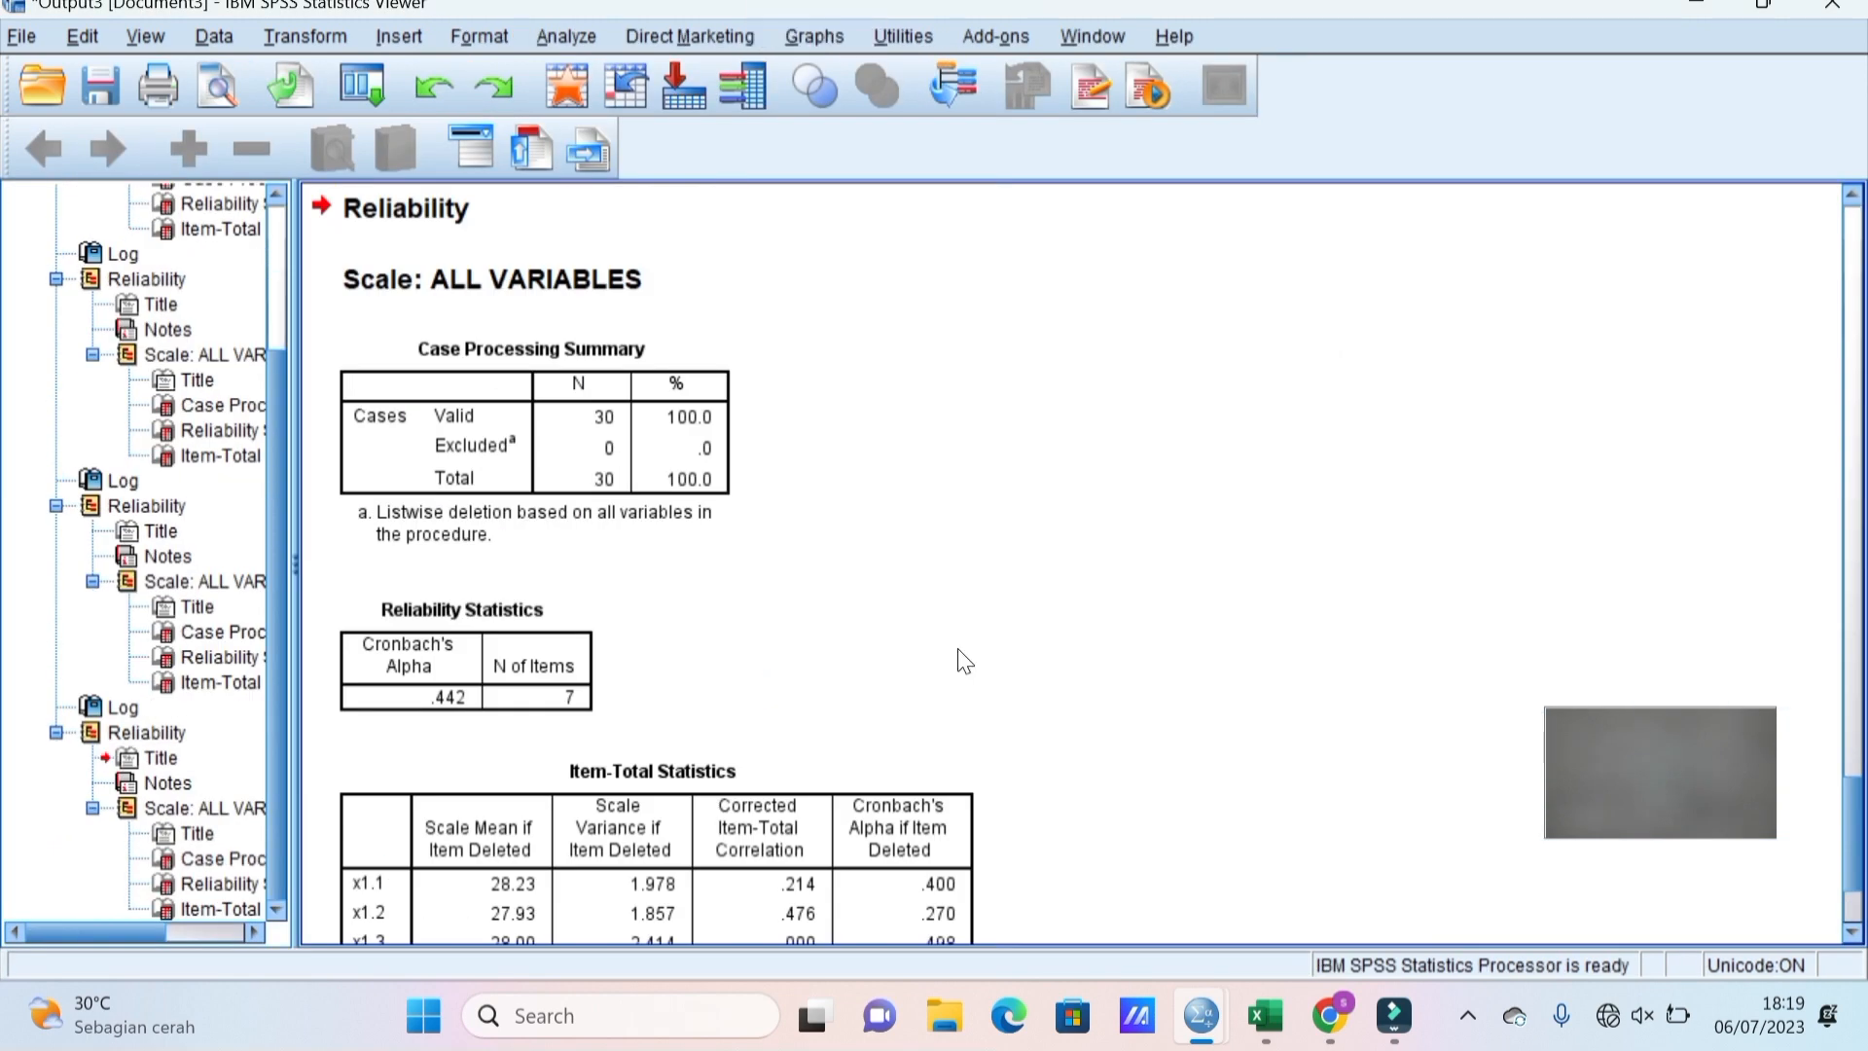
left_click(1853, 933)
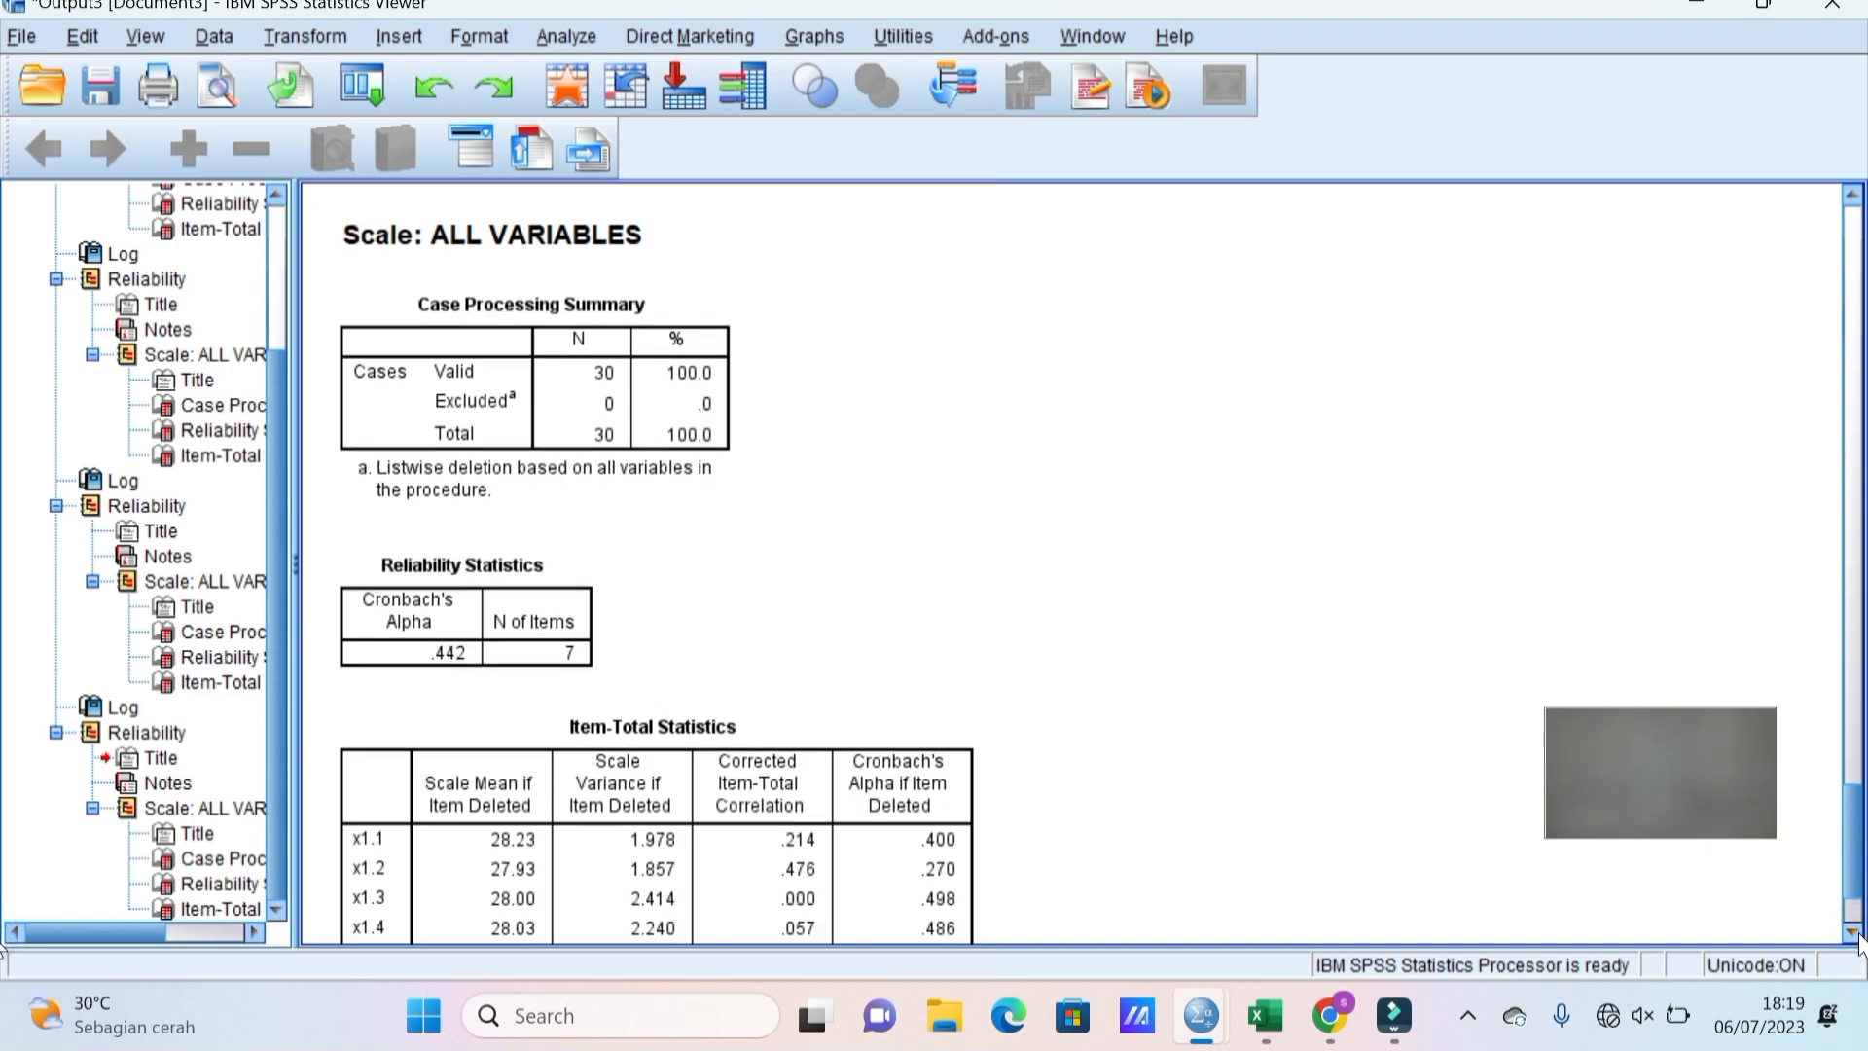
left_click(1853, 933)
left_click(1854, 933)
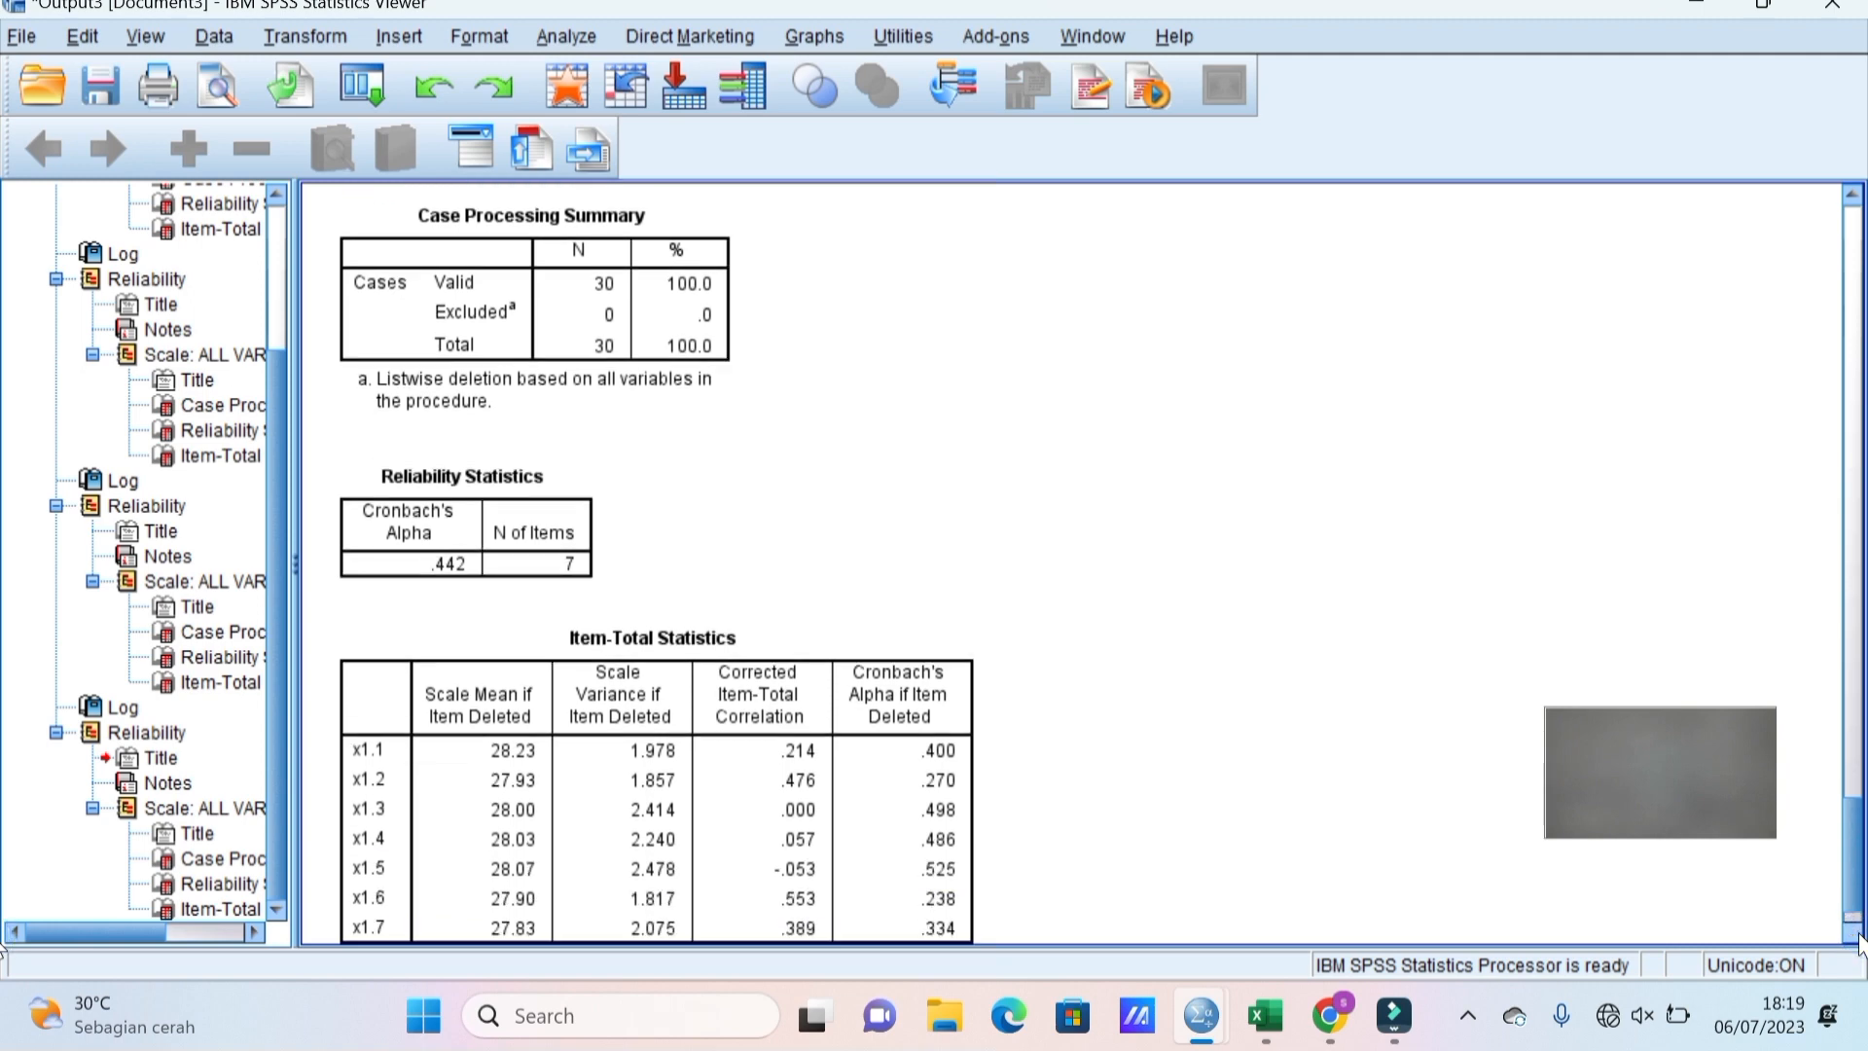
left_click(1854, 933)
left_click(1854, 933)
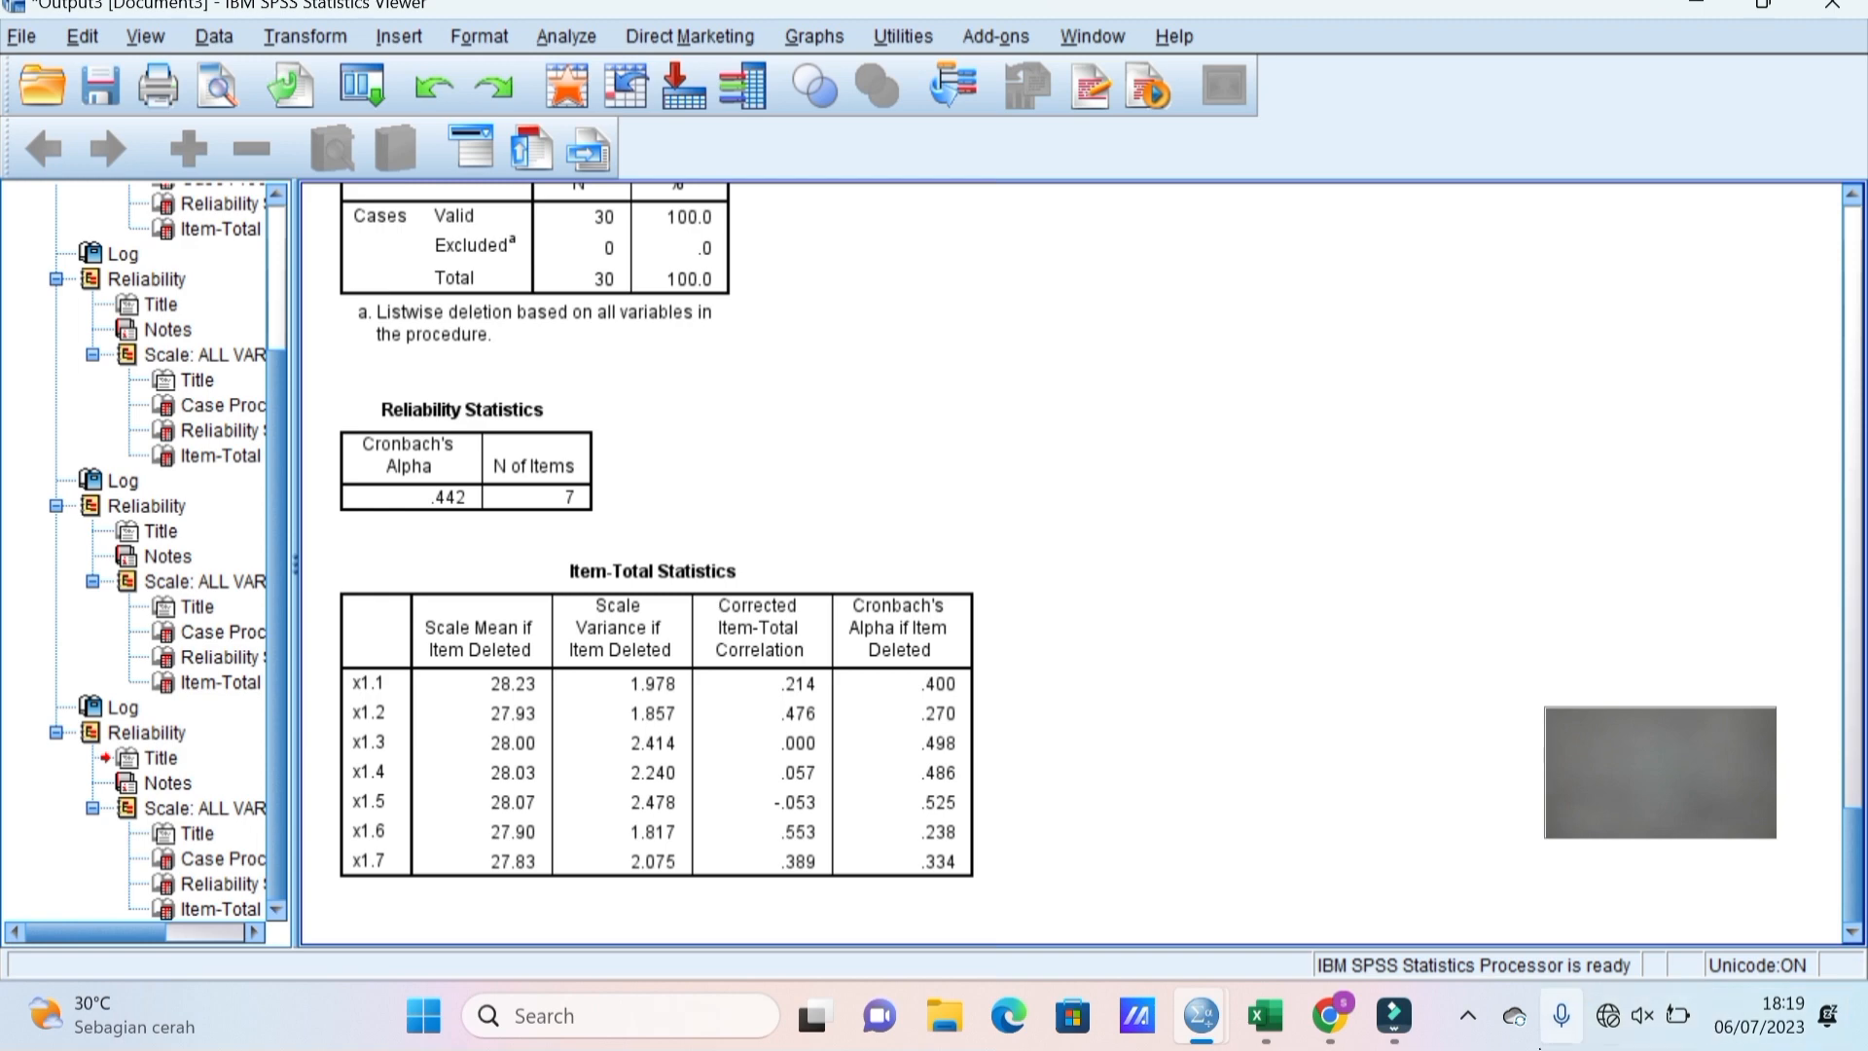
left_click(1468, 1016)
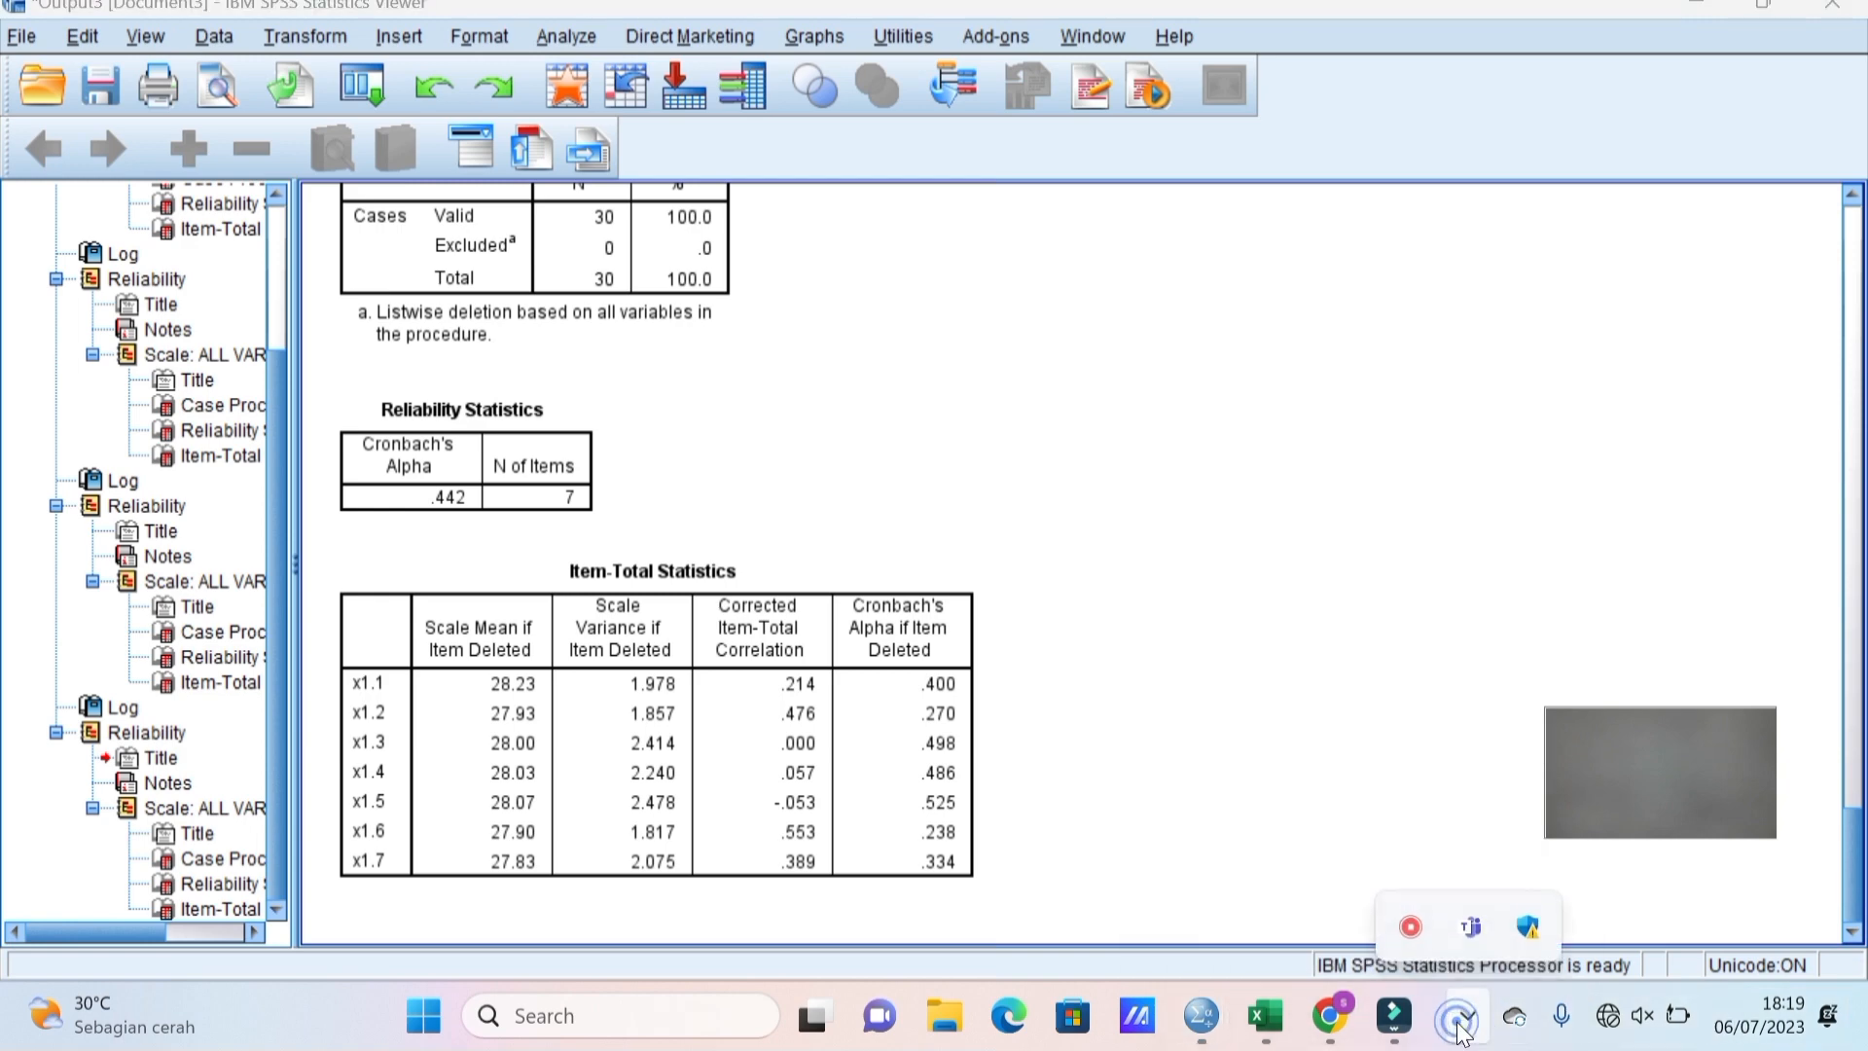
right_click(1409, 924)
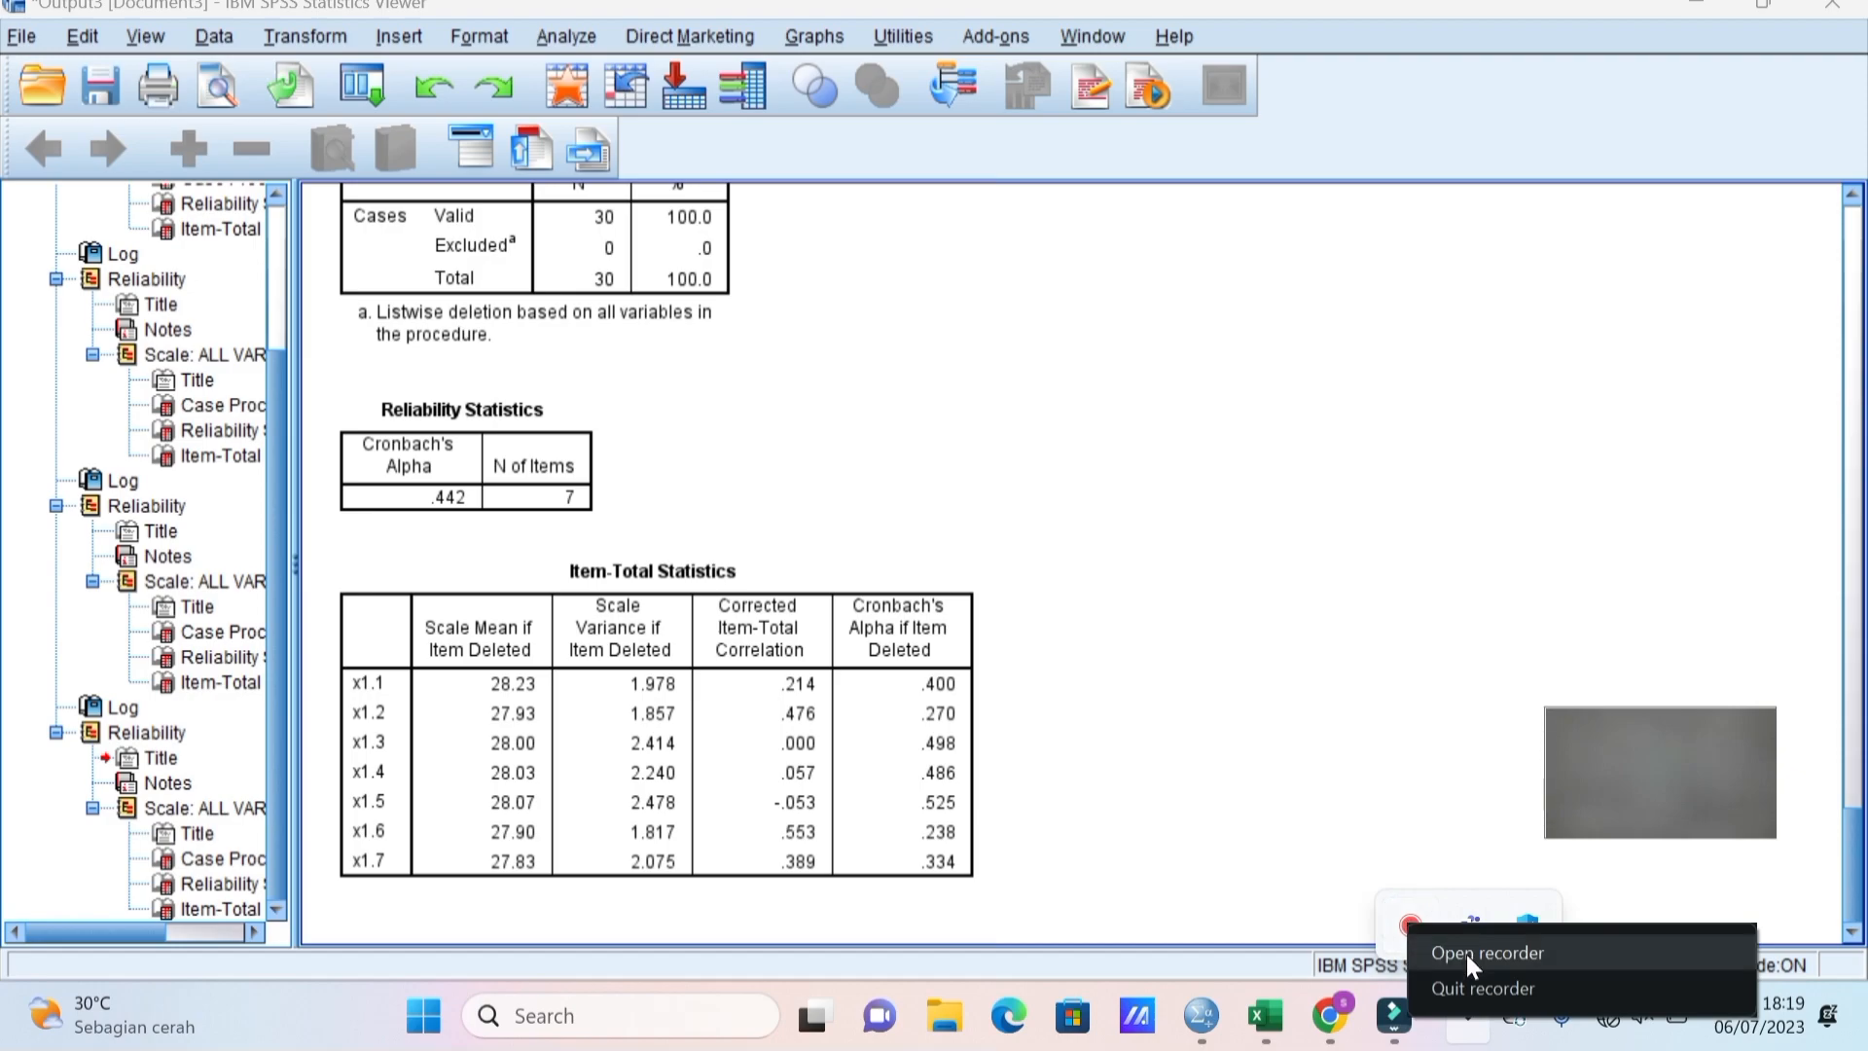